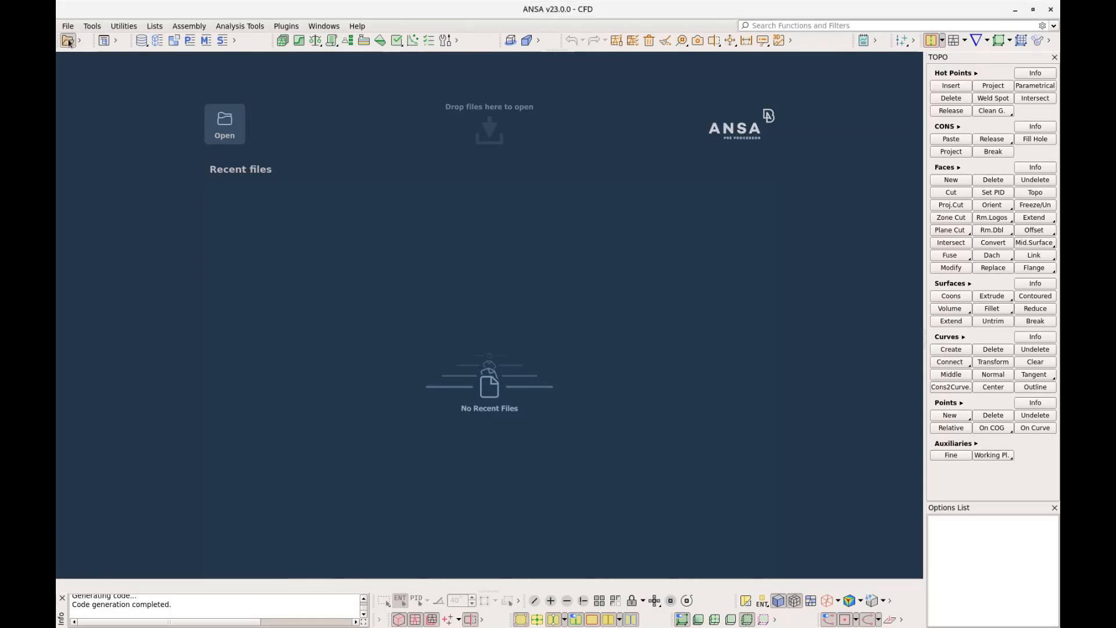
Open the geometry file DrivAerHEXTREME.ansa.gz
{"action": "left_click", "coordinate": [68, 42]}
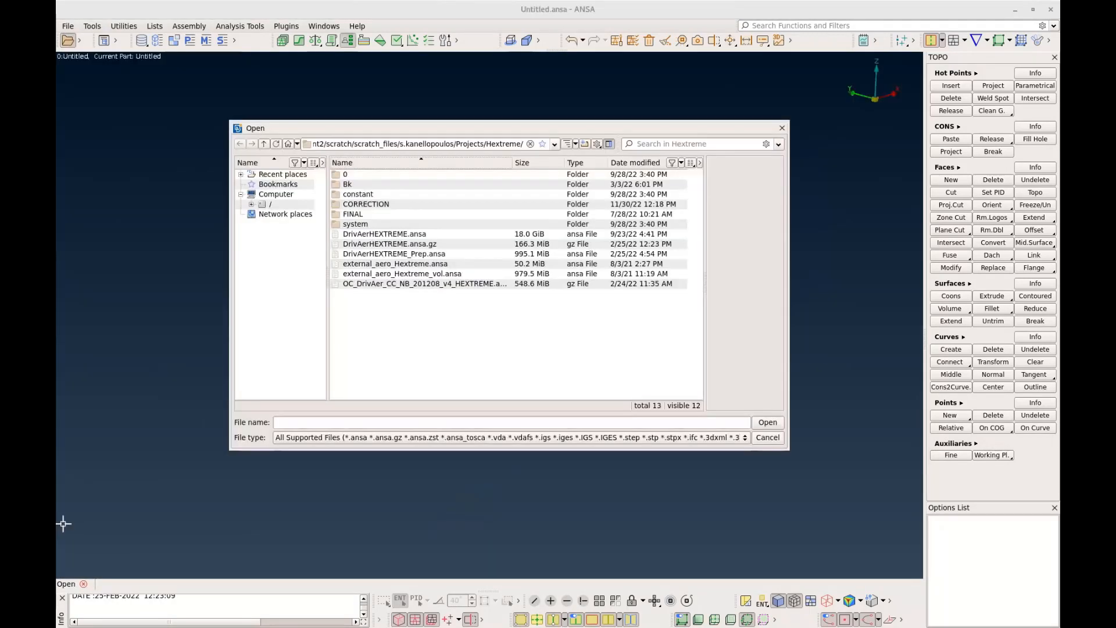
{"action": "double_click", "coordinate": [399, 246]}
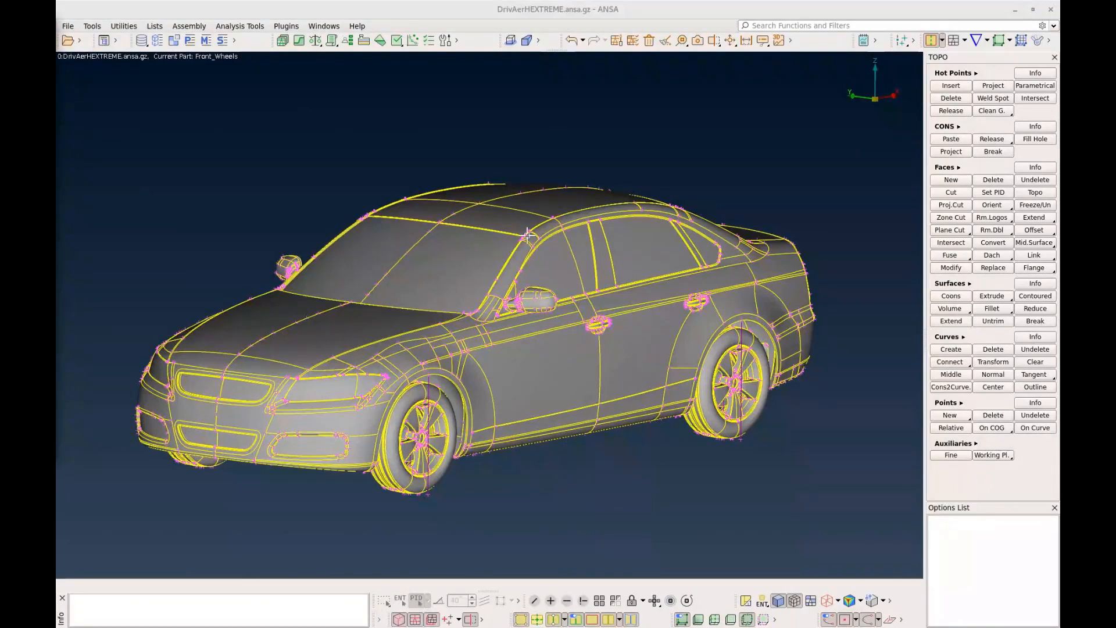
Run the Geometry_Checks template in the Checks Manager on the visible car model
{"action": "left_click", "coordinate": [397, 40]}
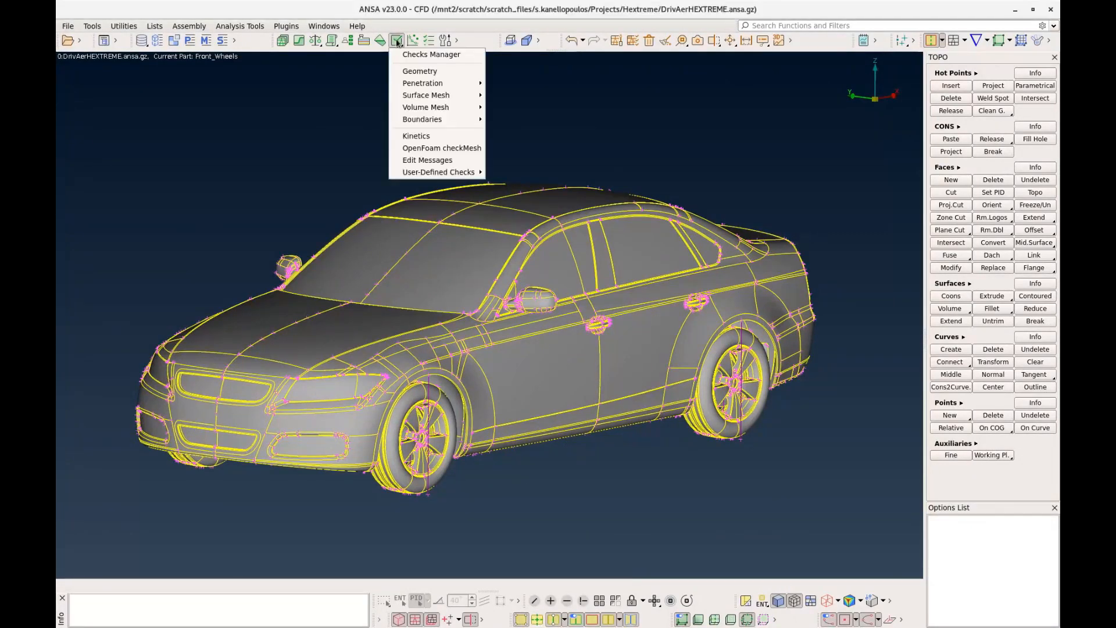
{"action": "left_click", "coordinate": [408, 55]}
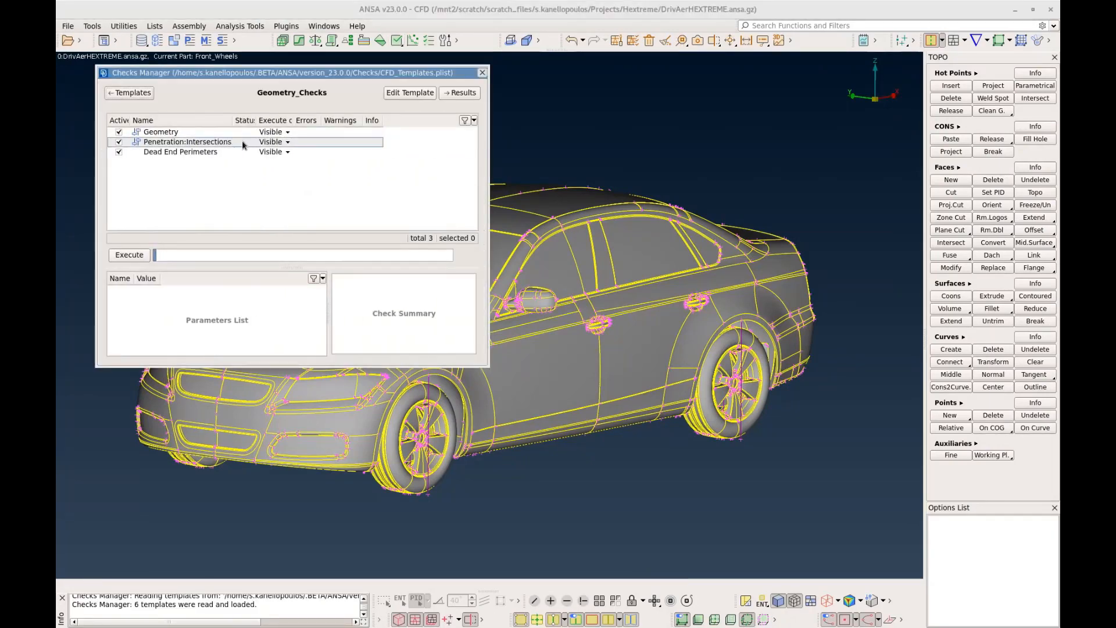
{"action": "left_click", "coordinate": [134, 255]}
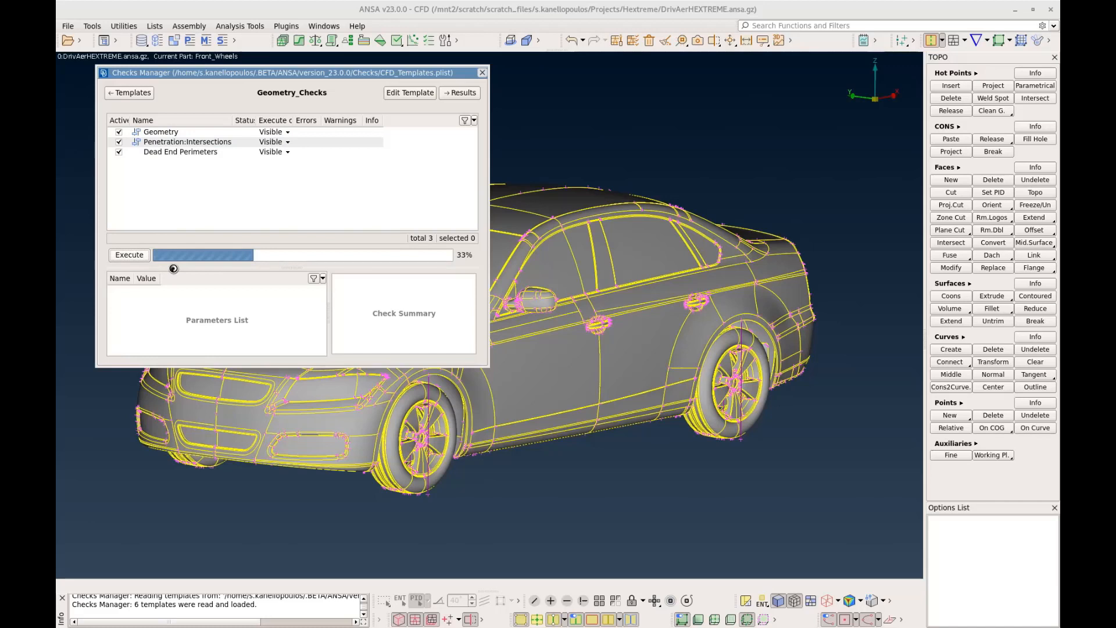
Examine all Concave CONS warnings of the Geometry check on the model, and close the Checks Manager
{"action": "double_click", "coordinate": [228, 133]}
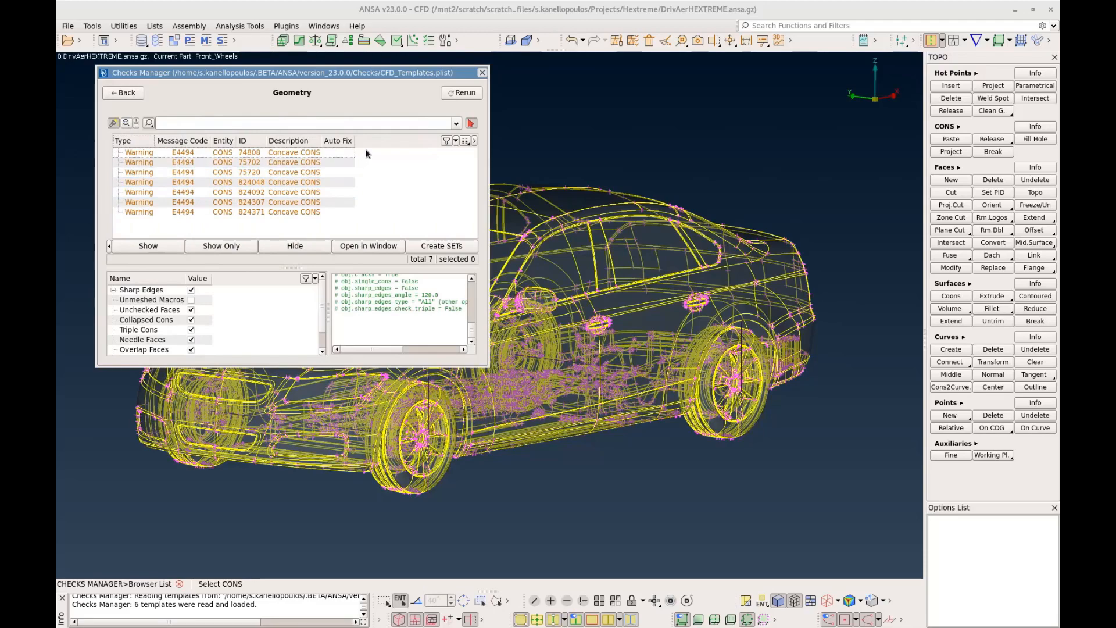
{"action": "left_click_drag", "start_coordinate": [366, 153], "coordinate": [307, 213]}
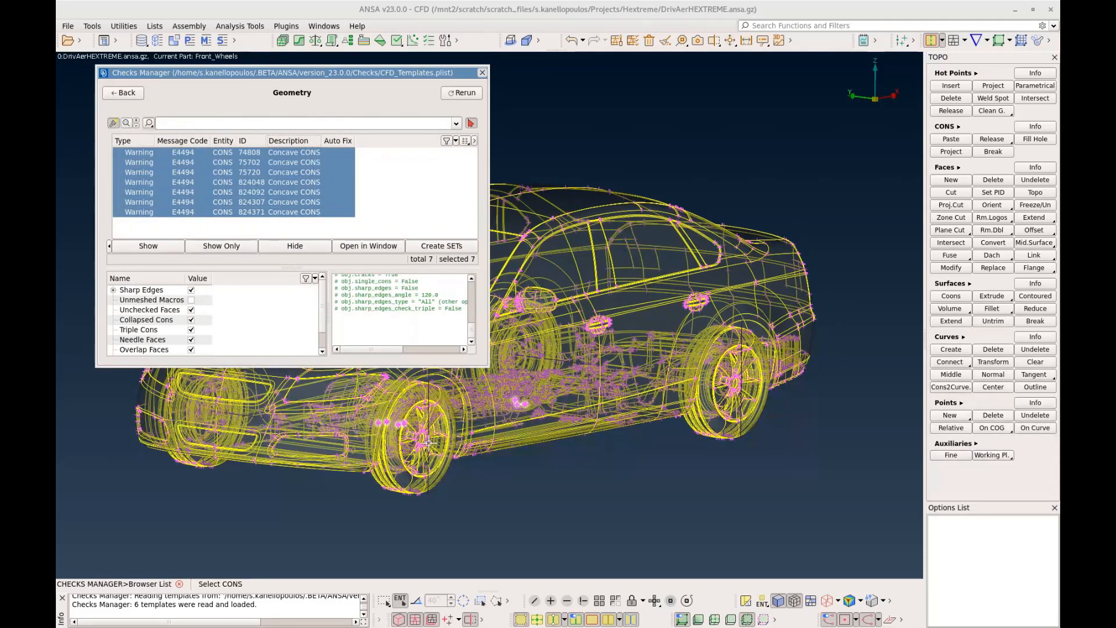
{"action": "mouse_move", "coordinate": [501, 447]}
{"action": "left_mouse_down", "text": "ctrl"}
{"action": "mouse_move", "coordinate": [521, 449]}
{"action": "mouse_move", "coordinate": [511, 449]}
{"action": "left_mouse_up", "text": "ctrl"}
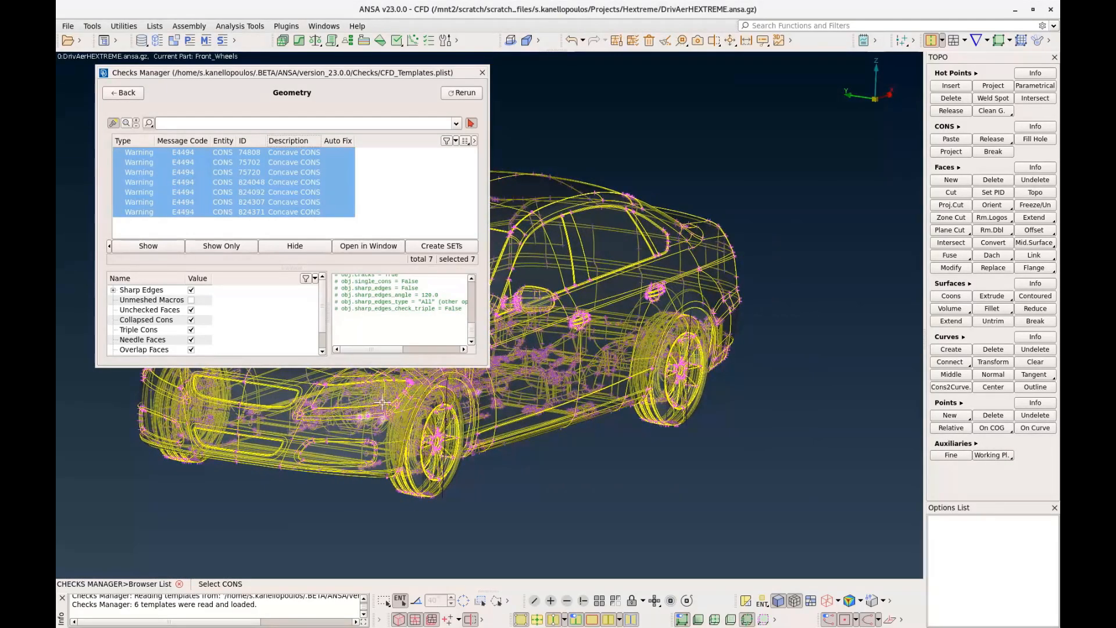
{"action": "left_click", "coordinate": [129, 93]}
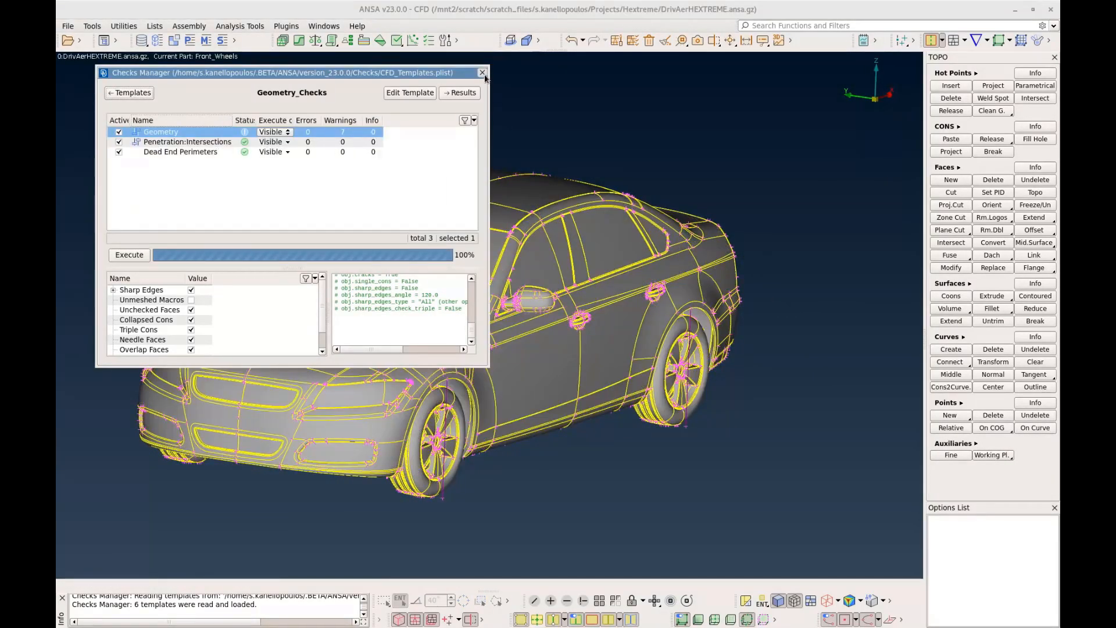
{"action": "left_click", "coordinate": [482, 73]}
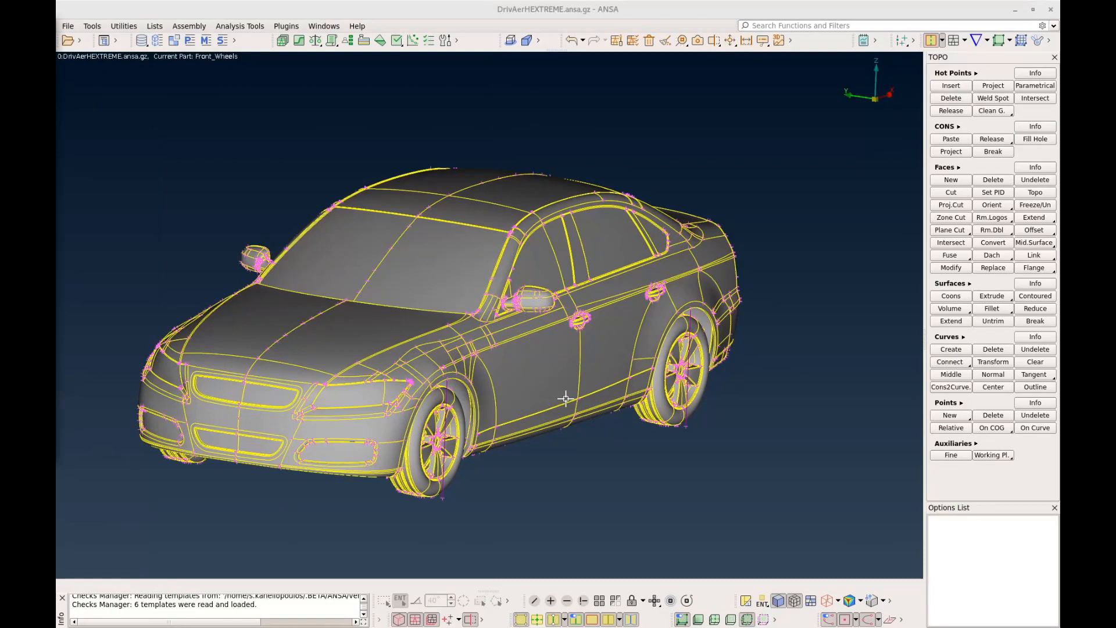
Apply Auto STL spacing to all visible perimeters of the car with maximum length 50 and minimum length 2
{"action": "scroll", "coordinate": [551, 398], "scroll_direction": "down", "scroll_amount": 2}
{"action": "left_click_drag", "start_coordinate": [552, 398], "coordinate": [546, 396], "text": "ctrl"}
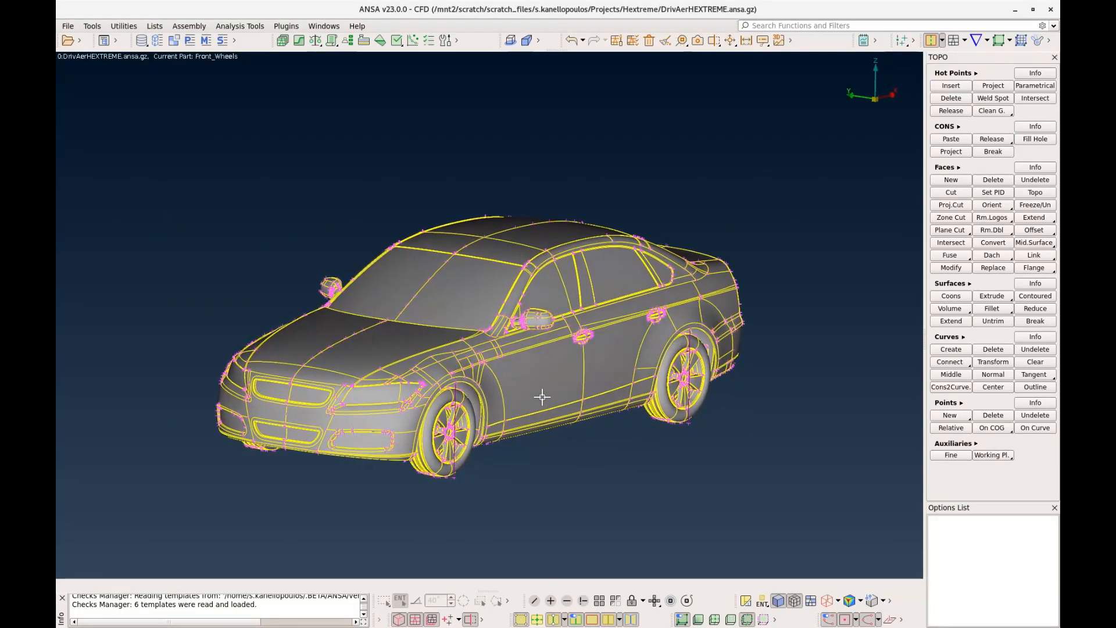
{"action": "scroll", "coordinate": [544, 398], "scroll_direction": "up", "scroll_amount": 3}
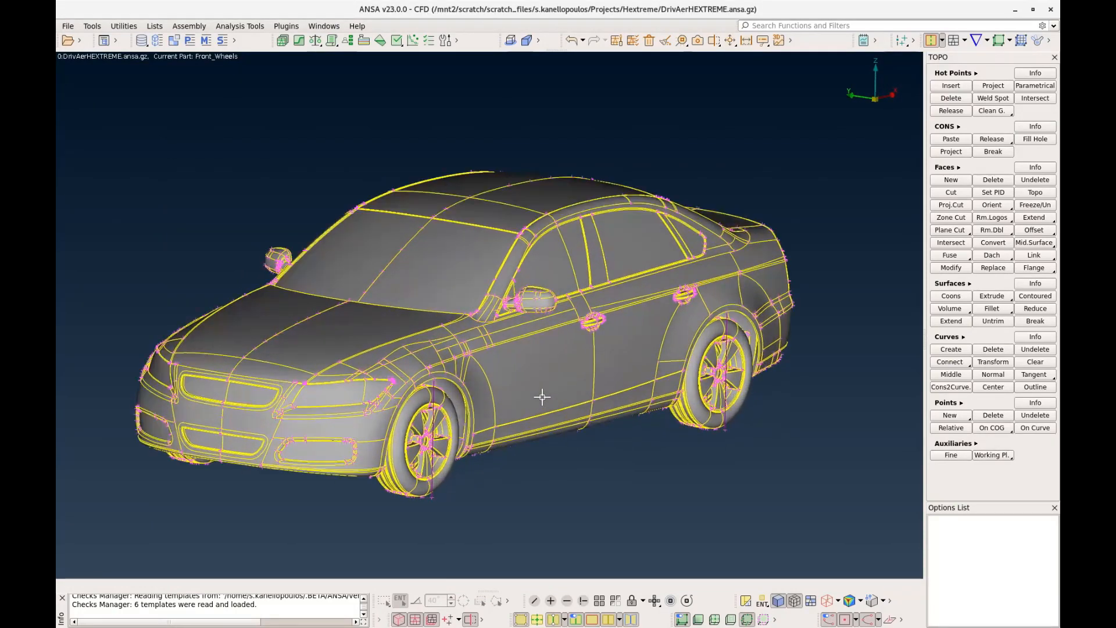
{"action": "left_click", "coordinate": [953, 44]}
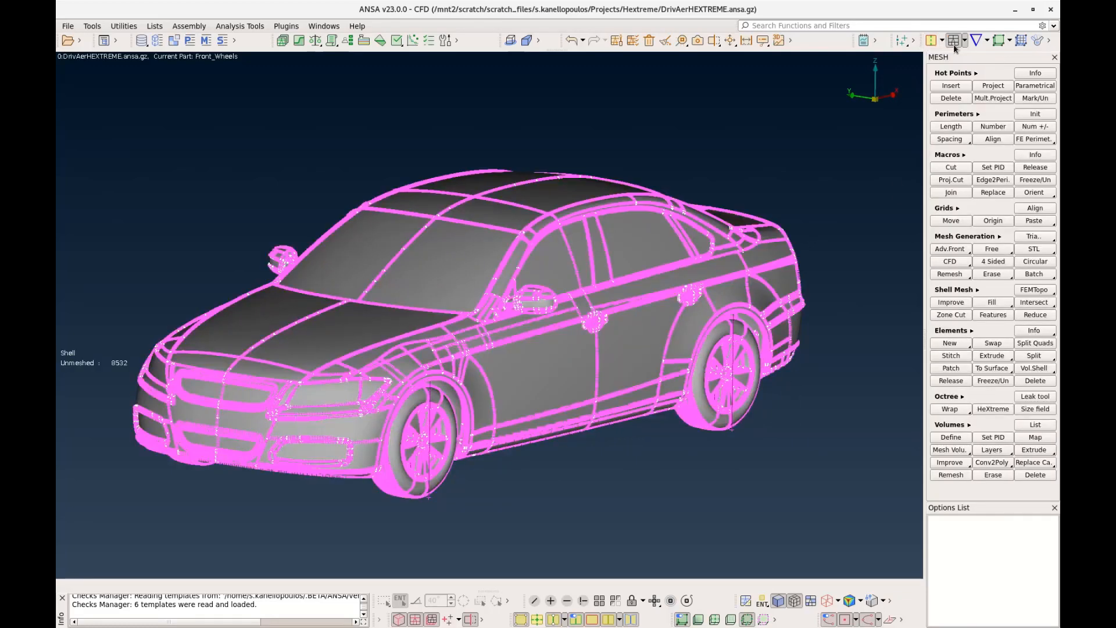
{"action": "left_click", "coordinate": [952, 142]}
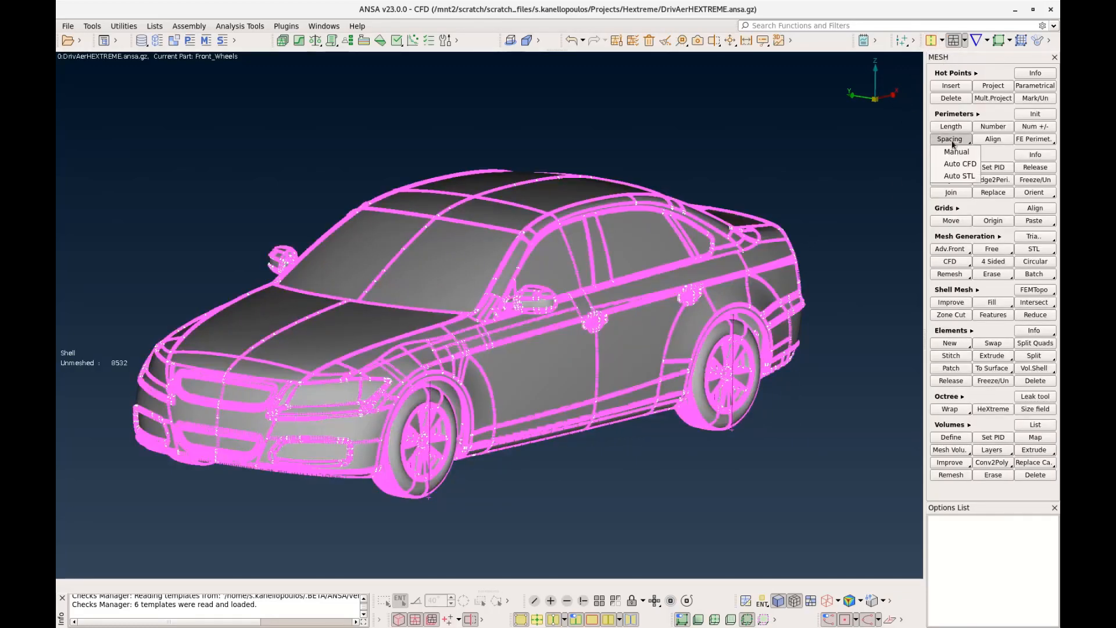
{"action": "left_click", "coordinate": [960, 176]}
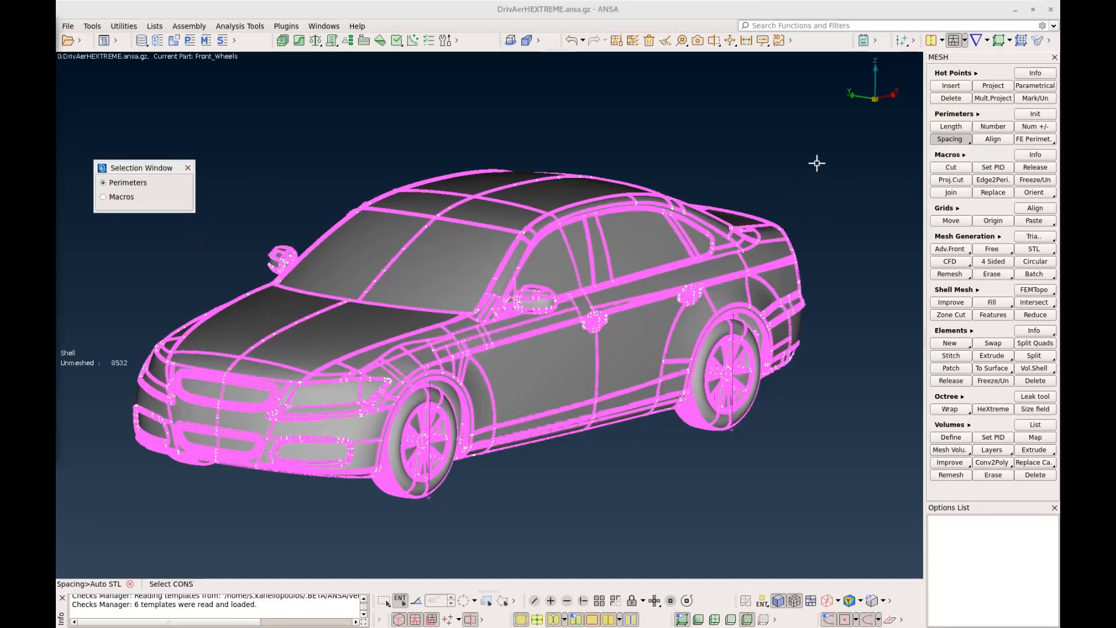
{"action": "left_click_drag", "start_coordinate": [845, 169], "coordinate": [93, 541]}
{"action": "middle_click", "coordinate": [552, 451]}
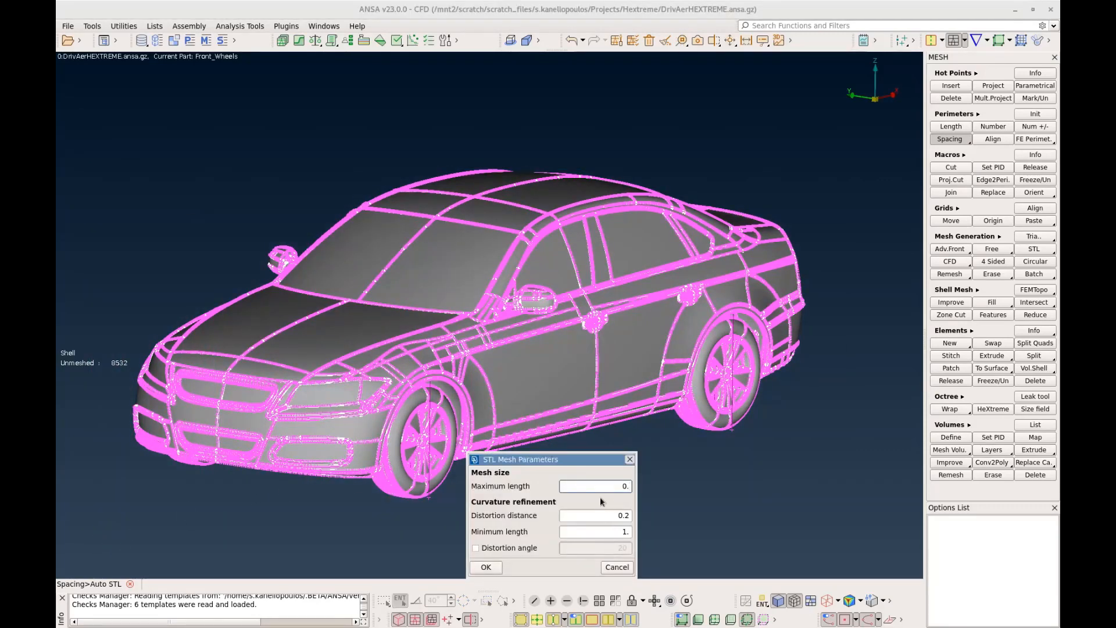
{"action": "left_click_drag", "start_coordinate": [612, 486], "coordinate": [644, 491]}
{"action": "type", "text": "50"}
{"action": "left_click_drag", "start_coordinate": [609, 532], "coordinate": [643, 532]}
{"action": "type", "text": "2"}
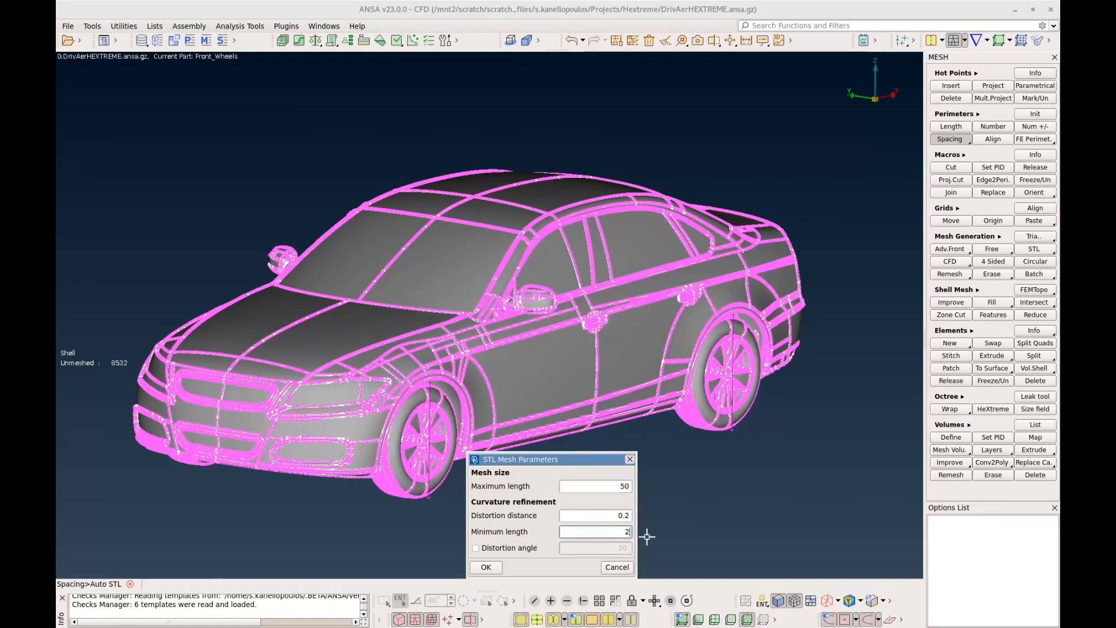
{"action": "left_click", "coordinate": [486, 568]}
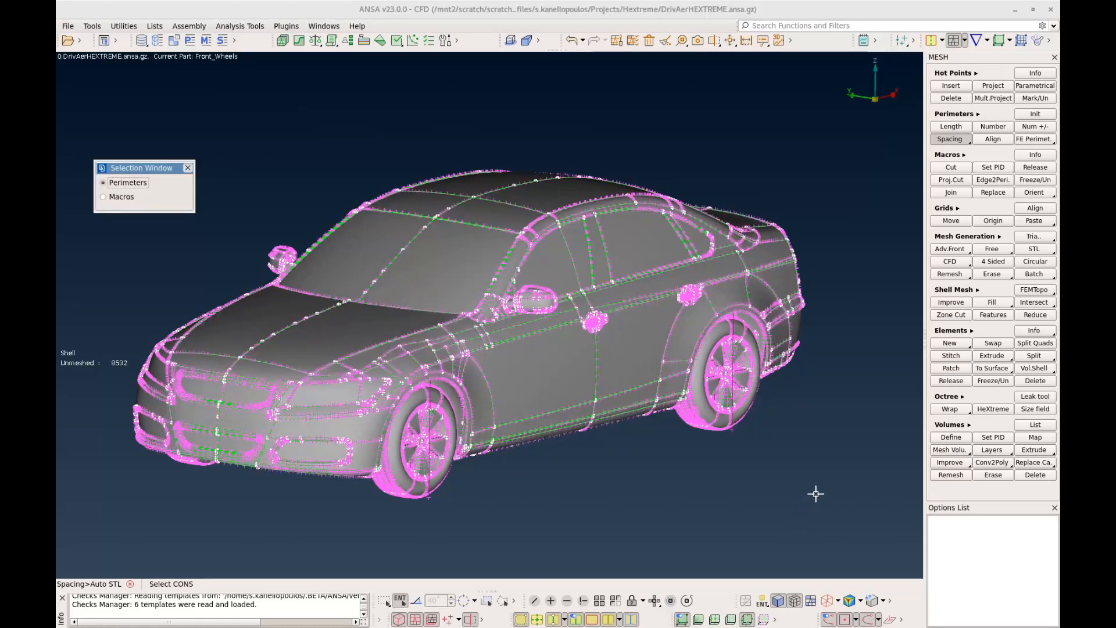
{"action": "key", "text": "Escape"}
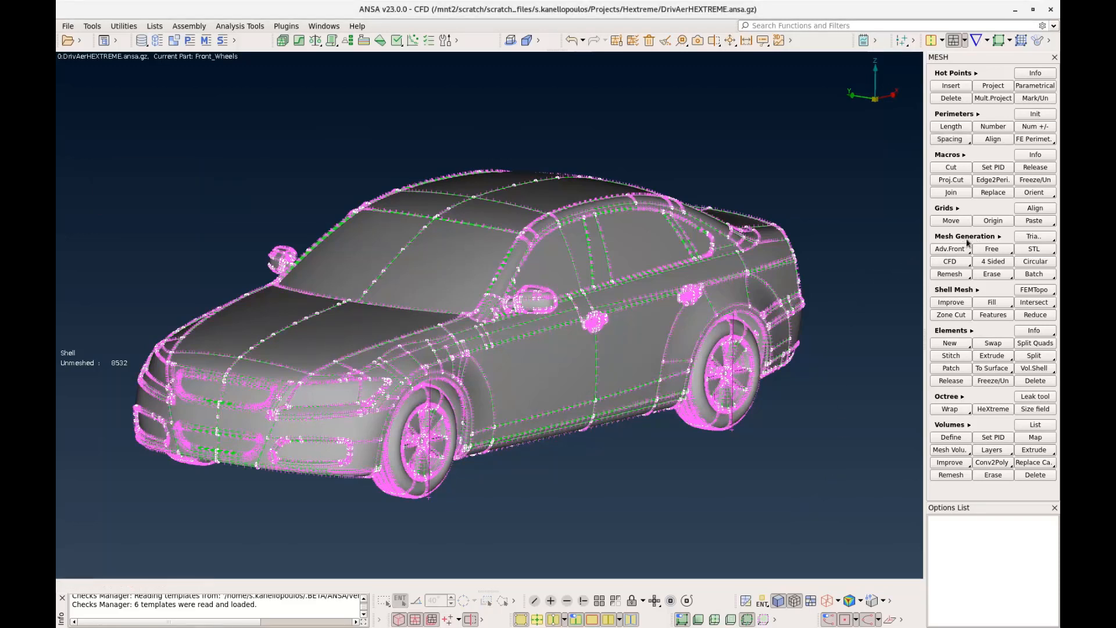
Generate the STL surface mesh on all visible macros and examine it around the front of the car
{"action": "left_click", "coordinate": [1034, 250]}
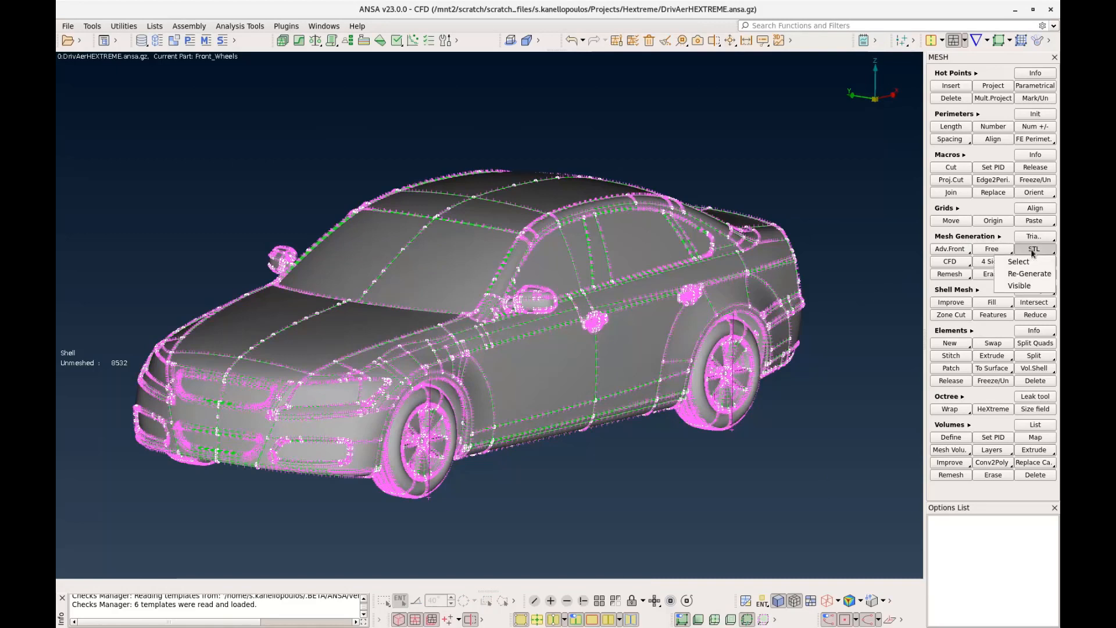
{"action": "left_click", "coordinate": [1025, 286]}
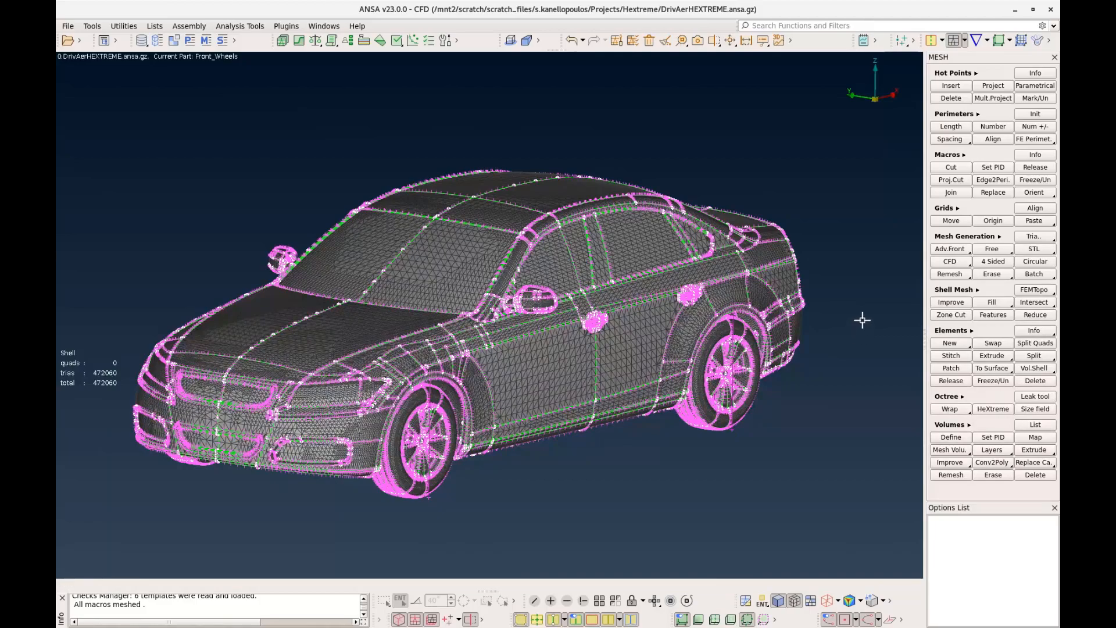
{"action": "left_click_drag", "start_coordinate": [659, 429], "coordinate": [619, 352], "text": "ctrl"}
{"action": "scroll", "coordinate": [699, 399], "scroll_direction": "up", "scroll_amount": 3}
{"action": "middle_click_drag", "start_coordinate": [619, 352], "coordinate": [400, 359], "text": "ctrl"}
{"action": "scroll", "coordinate": [399, 358], "scroll_direction": "down", "scroll_amount": 5}
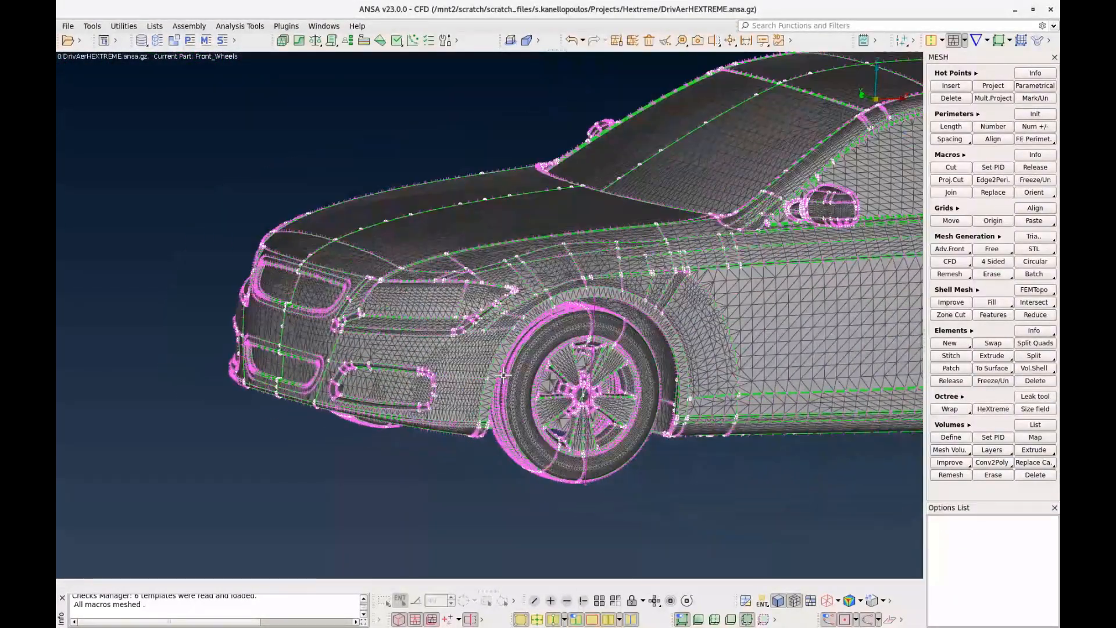
{"action": "mouse_move", "coordinate": [521, 381]}
{"action": "left_mouse_down", "text": "ctrl"}
{"action": "mouse_move", "coordinate": [546, 393]}
{"action": "mouse_move", "coordinate": [537, 388]}
{"action": "left_mouse_up", "text": "ctrl"}
{"action": "middle_click_drag", "start_coordinate": [537, 388], "coordinate": [506, 437], "text": "ctrl"}
{"action": "mouse_move", "coordinate": [505, 437]}
{"action": "left_mouse_down", "text": "ctrl"}
{"action": "mouse_move", "coordinate": [502, 417]}
{"action": "mouse_move", "coordinate": [499, 429]}
{"action": "left_mouse_up", "text": "ctrl"}
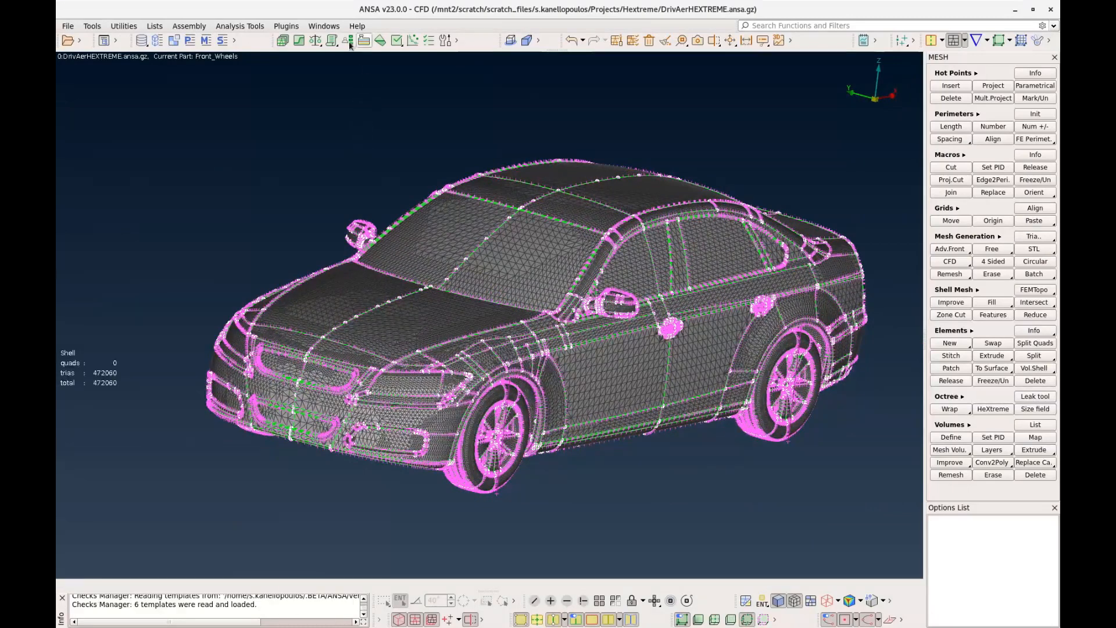
Run the Surface_Mesh_Checks template on the visible mesh, review the check list, and close the Checks Manager
{"action": "left_click", "coordinate": [397, 40]}
{"action": "left_click", "coordinate": [413, 55]}
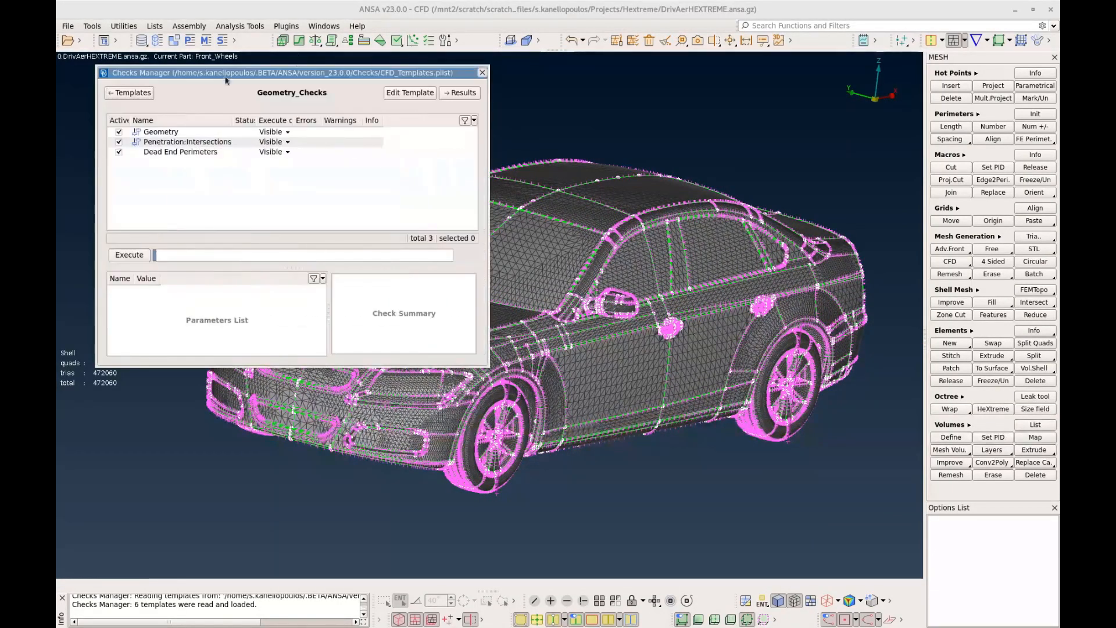
{"action": "left_click", "coordinate": [128, 89]}
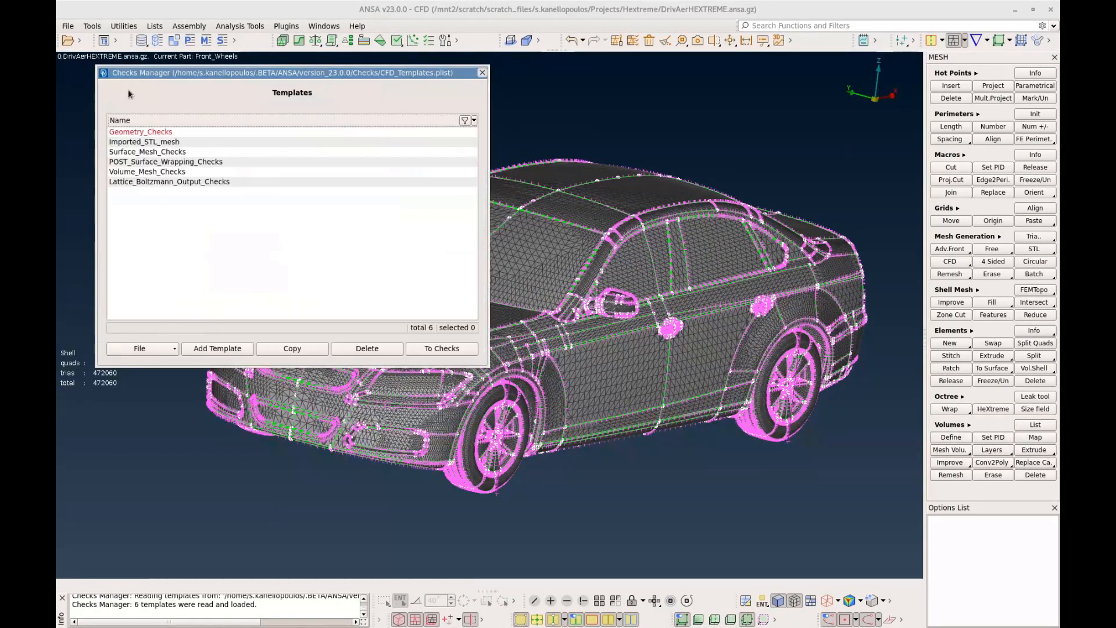
{"action": "double_click", "coordinate": [176, 152]}
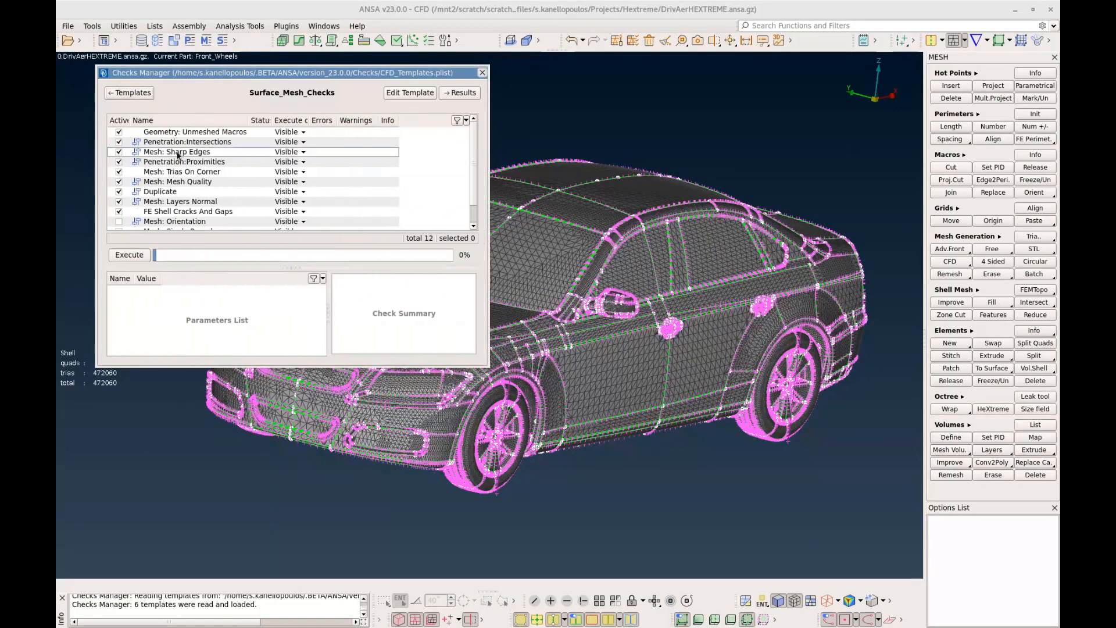
{"action": "left_click", "coordinate": [133, 255]}
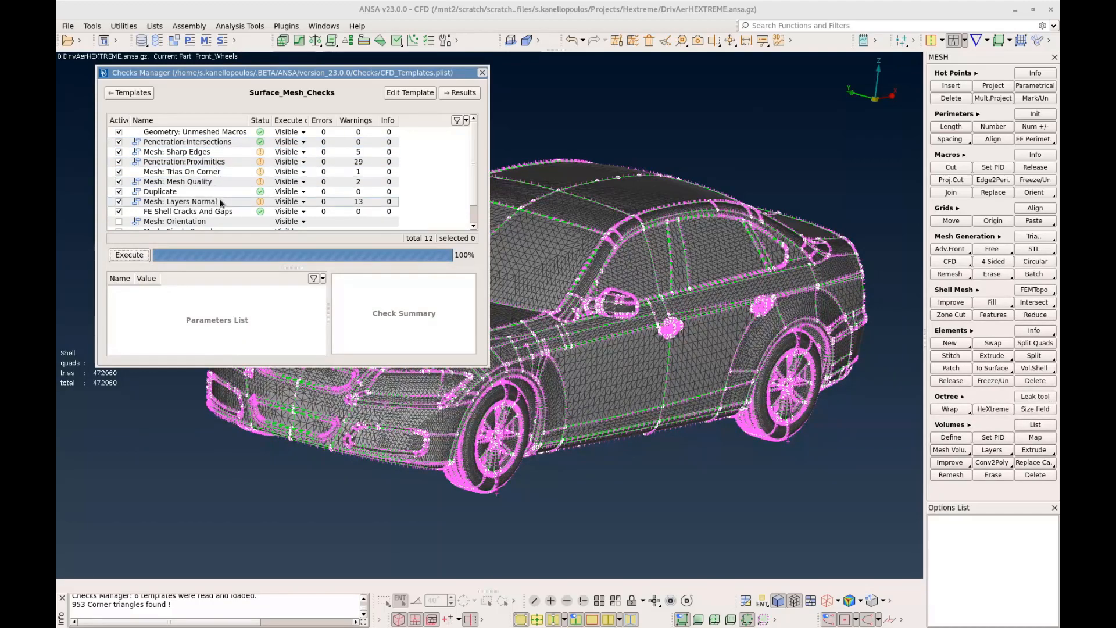
{"action": "scroll", "coordinate": [456, 213], "scroll_direction": "down", "scroll_amount": 1}
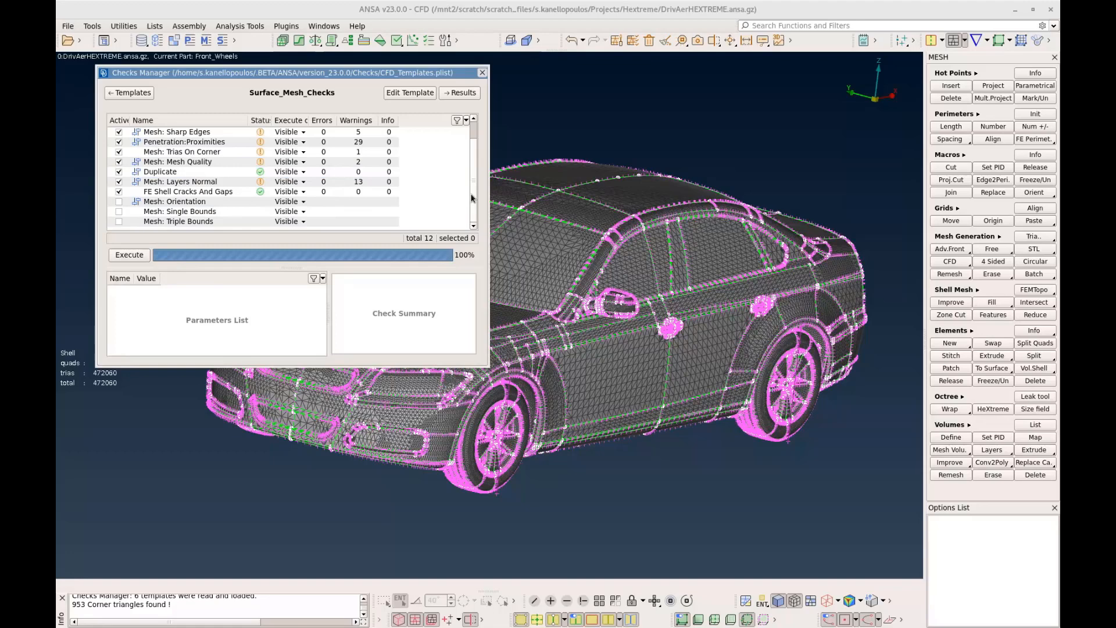
{"action": "left_click", "coordinate": [482, 73]}
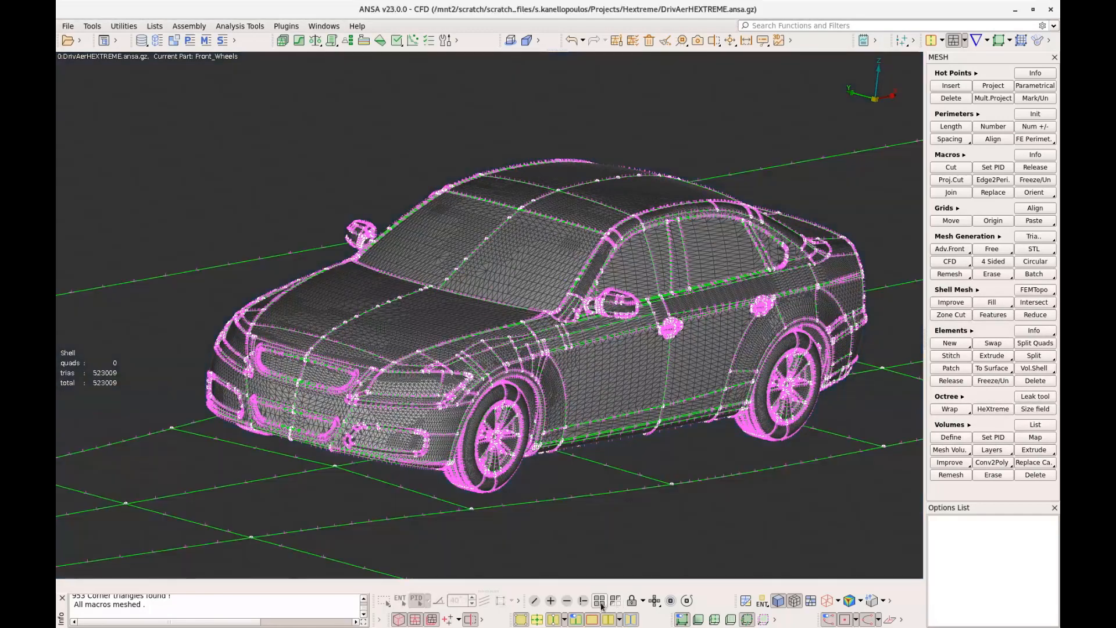
Examine the meshed car together with the surrounding ground and domain surfaces
{"action": "scroll", "coordinate": [599, 533], "scroll_direction": "down", "scroll_amount": 3}
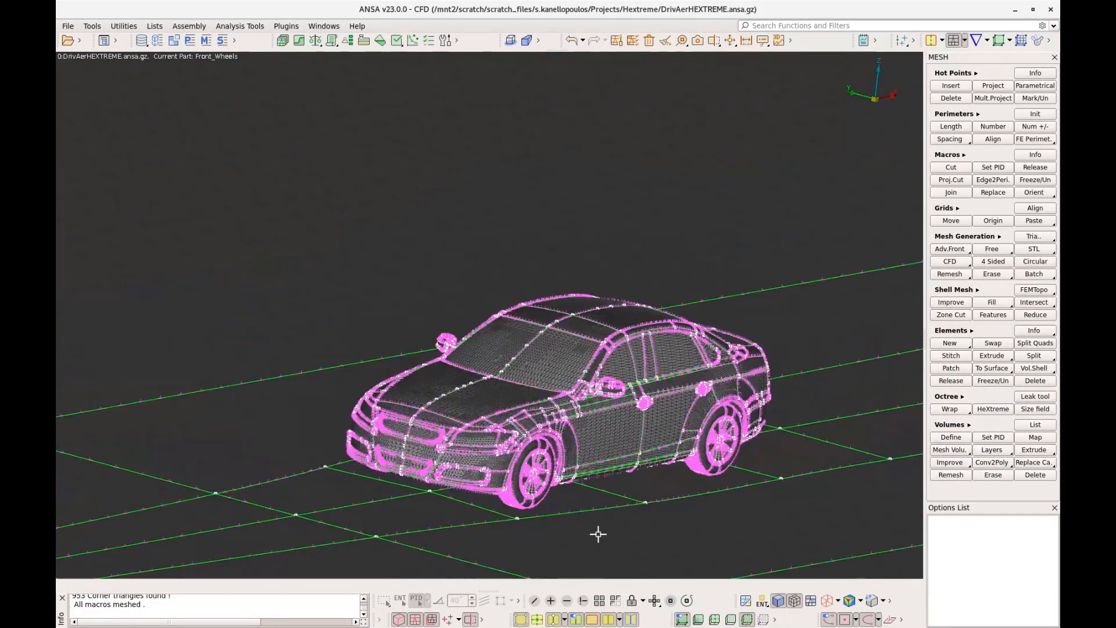
{"action": "left_click_drag", "start_coordinate": [596, 529], "coordinate": [617, 531], "text": "ctrl"}
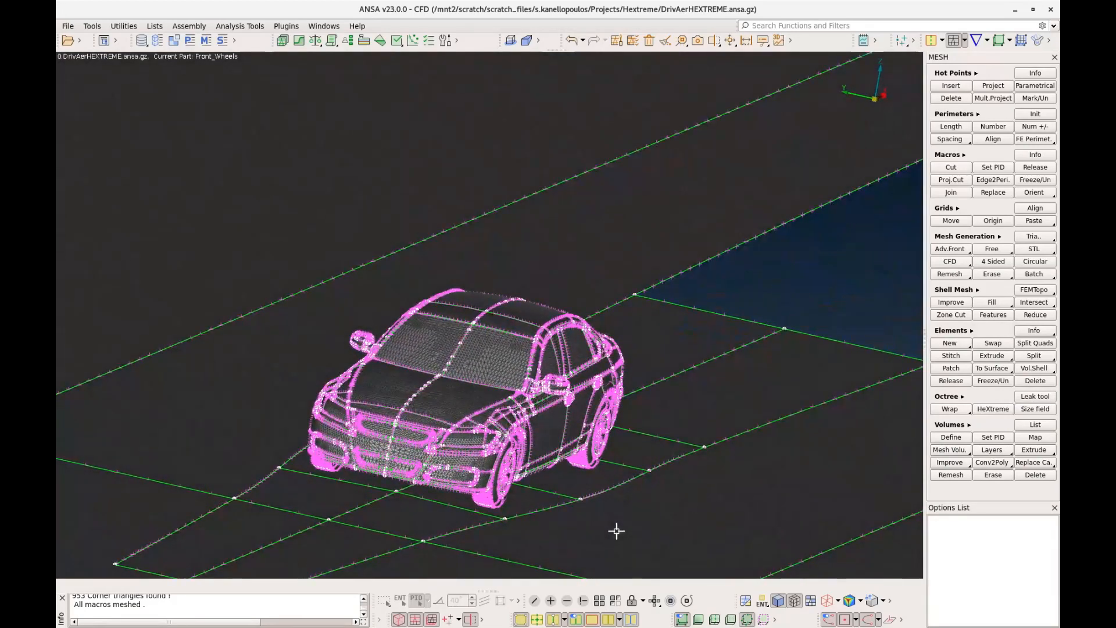
{"action": "scroll", "coordinate": [617, 531], "scroll_direction": "down", "scroll_amount": 2}
{"action": "middle_click_drag", "start_coordinate": [618, 530], "coordinate": [533, 532], "text": "ctrl"}
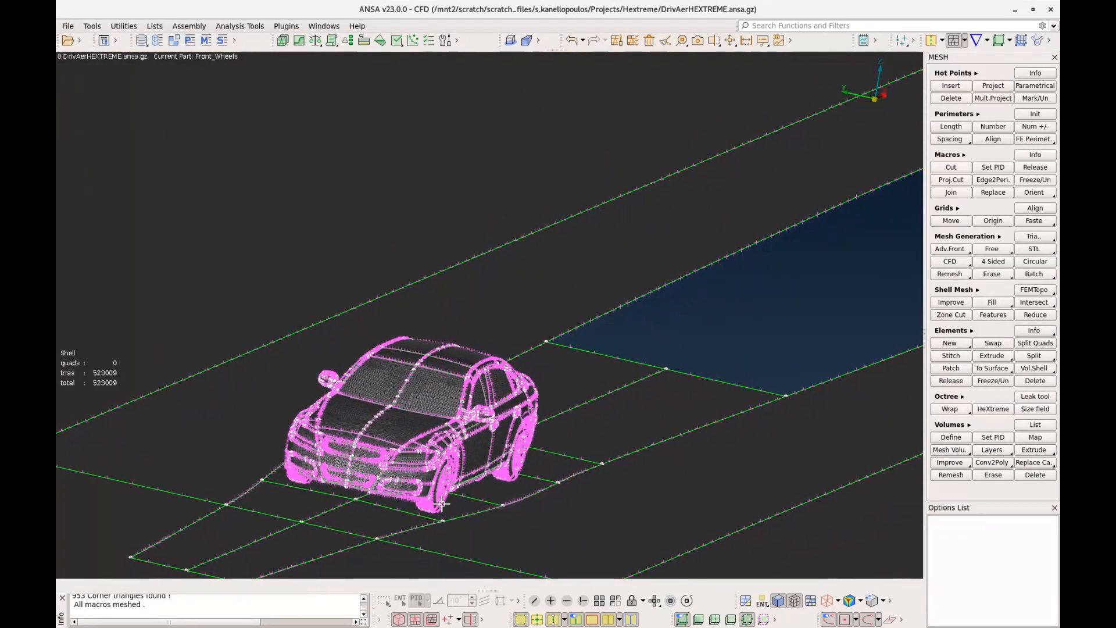
{"action": "left_click_drag", "start_coordinate": [465, 506], "coordinate": [435, 508], "text": "ctrl"}
{"action": "scroll", "coordinate": [446, 508], "scroll_direction": "up", "scroll_amount": 2}
{"action": "middle_click_drag", "start_coordinate": [436, 508], "coordinate": [472, 486], "text": "ctrl"}
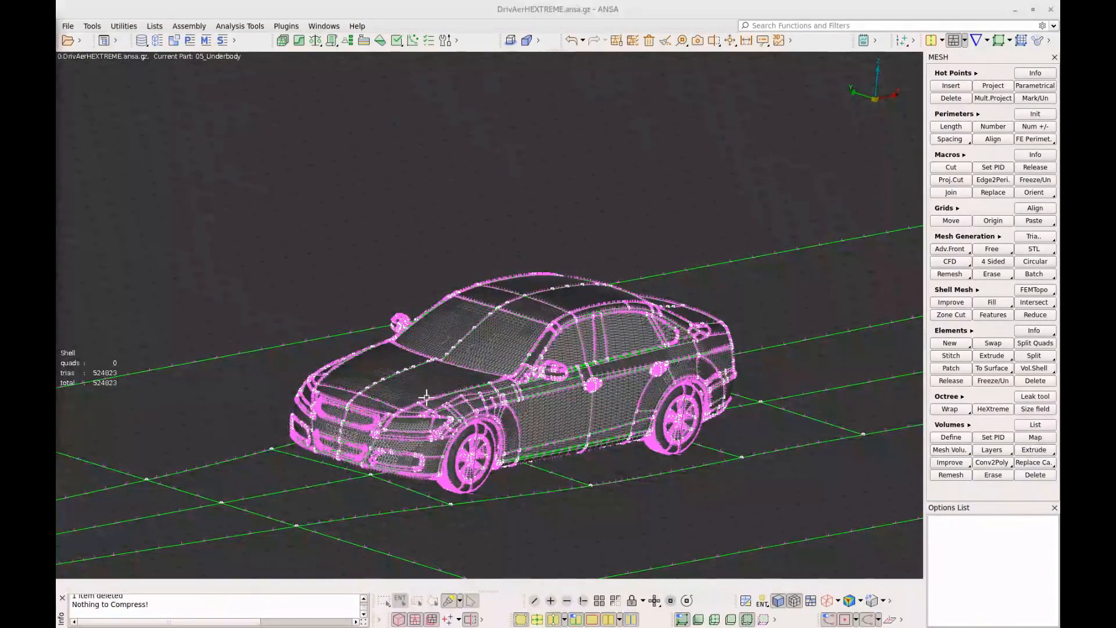
Create a new size field for controlling the element length of the mesh
{"action": "left_click", "coordinate": [1035, 410]}
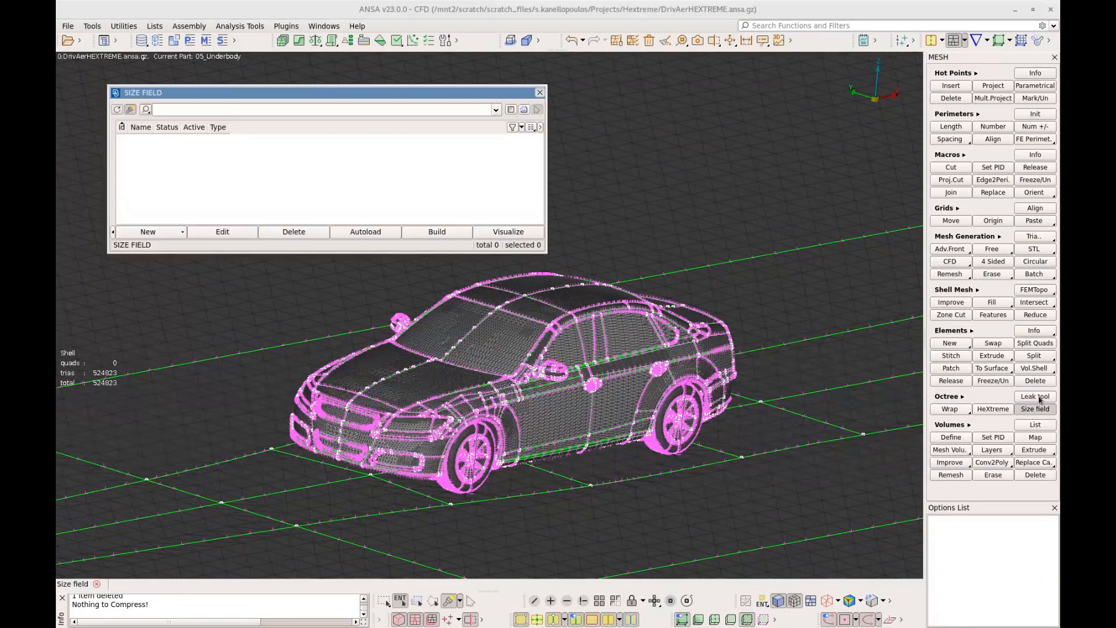
{"action": "left_click", "coordinate": [167, 235]}
{"action": "left_click", "coordinate": [145, 247]}
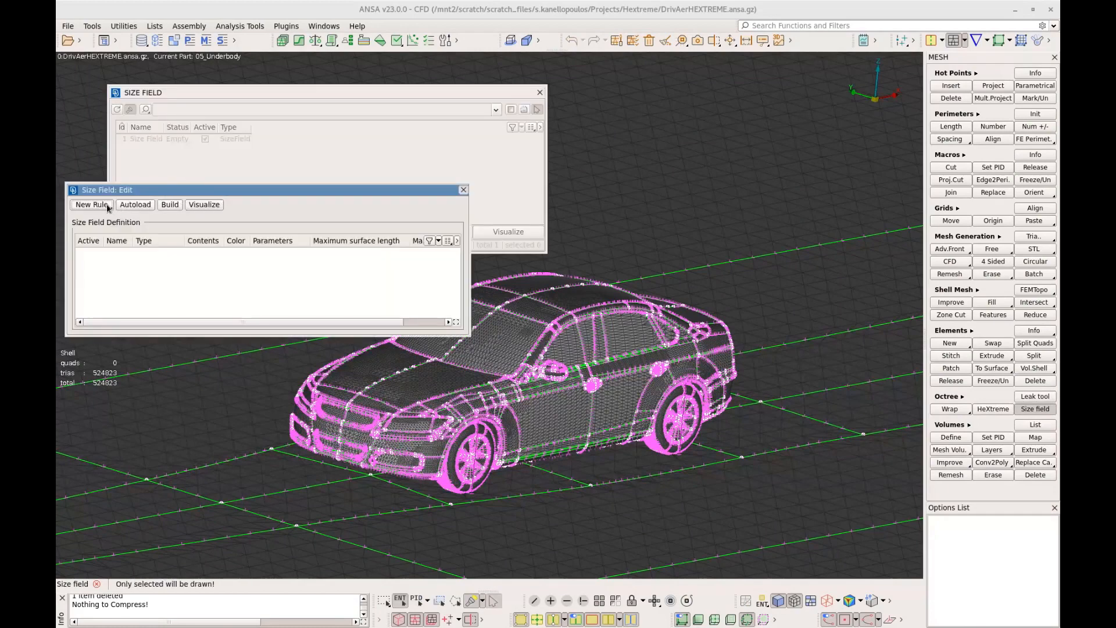
Add a Surface offset rule and fill it with the PIDs whose name contains "Mirror", using a filter that matches any criterion
{"action": "left_click", "coordinate": [108, 207]}
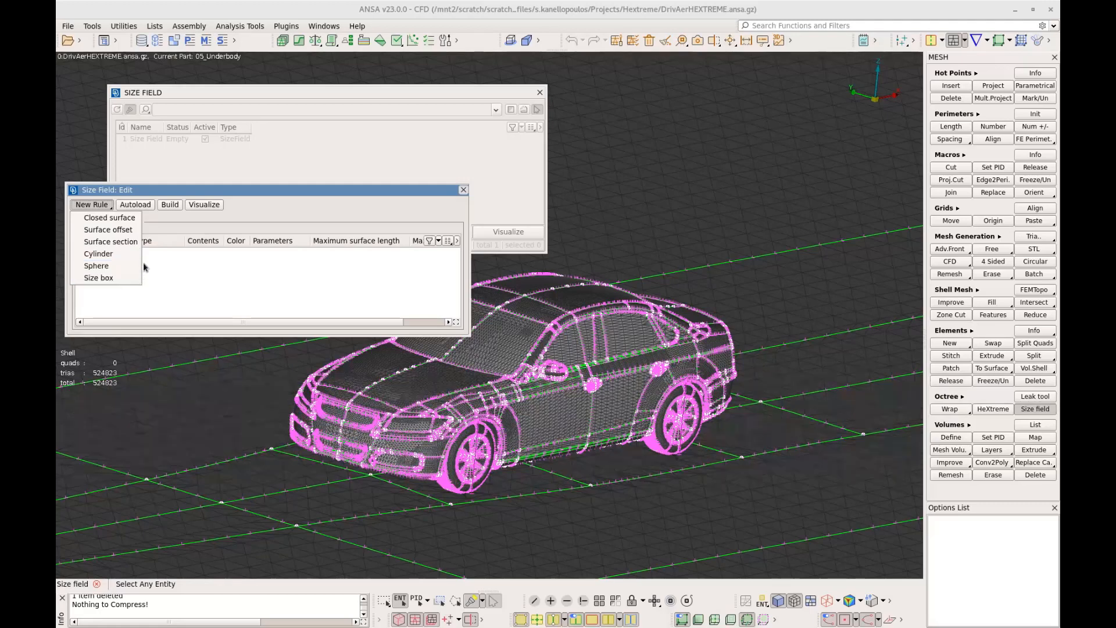
{"action": "left_click", "coordinate": [137, 231]}
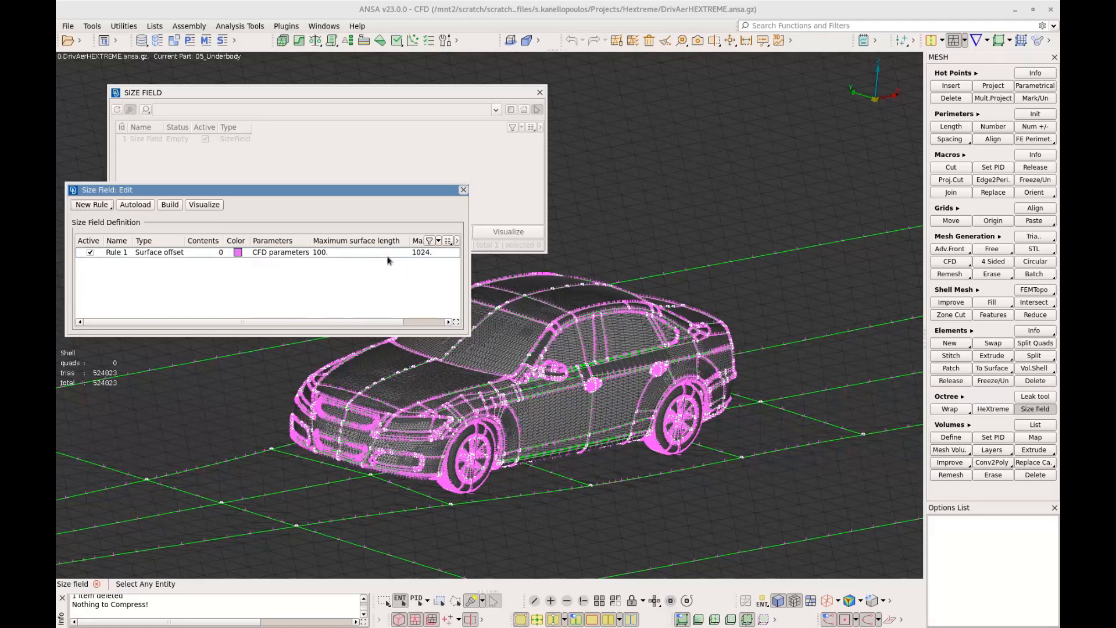
{"action": "left_click", "coordinate": [161, 256]}
{"action": "double_click", "coordinate": [213, 253]}
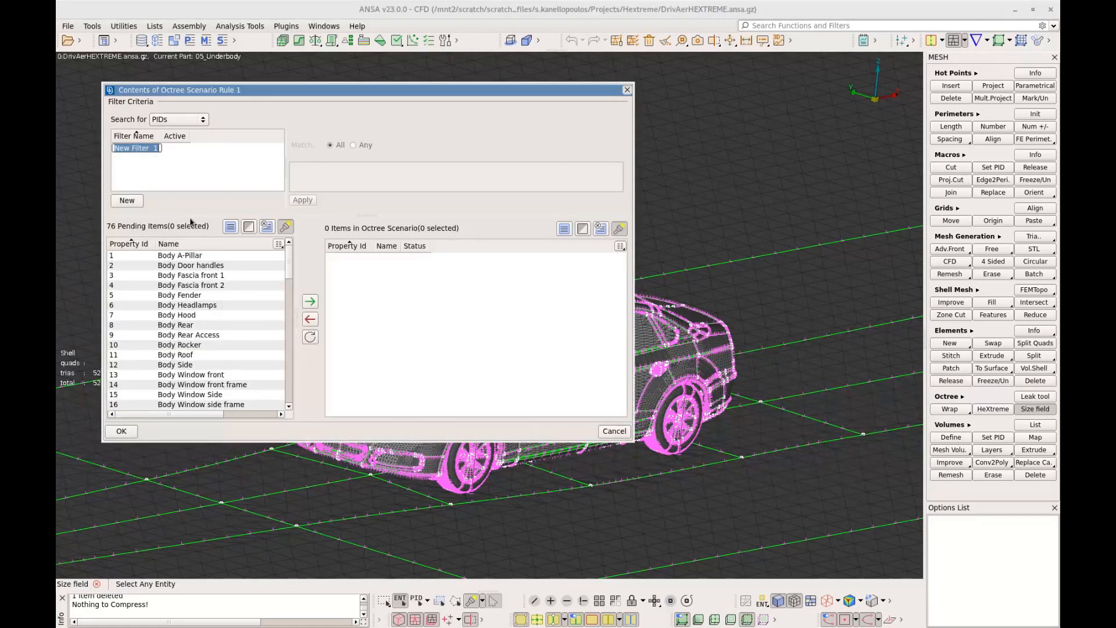
{"action": "left_click", "coordinate": [127, 199]}
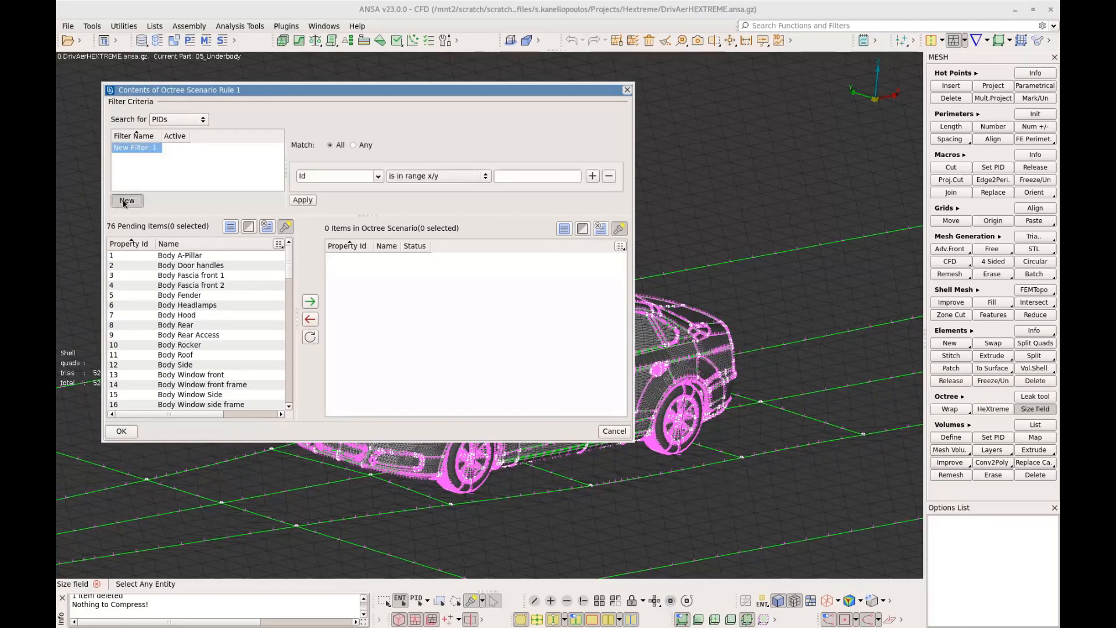
{"action": "left_click", "coordinate": [354, 145]}
{"action": "left_click", "coordinate": [515, 177]}
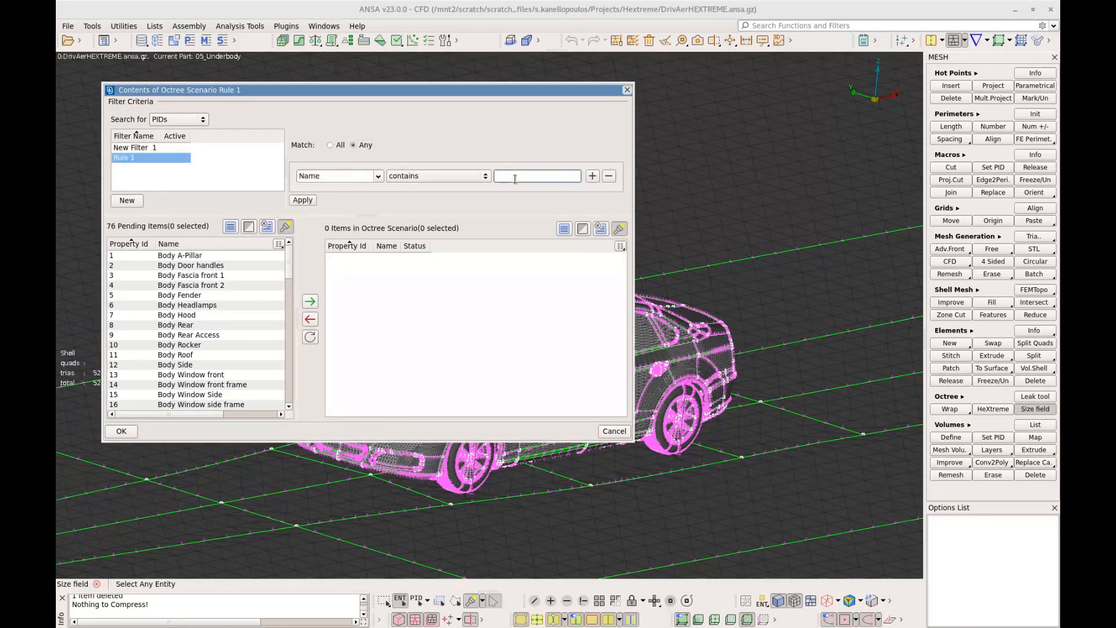
{"action": "type", "text": "Mirror"}
{"action": "left_click", "coordinate": [302, 200]}
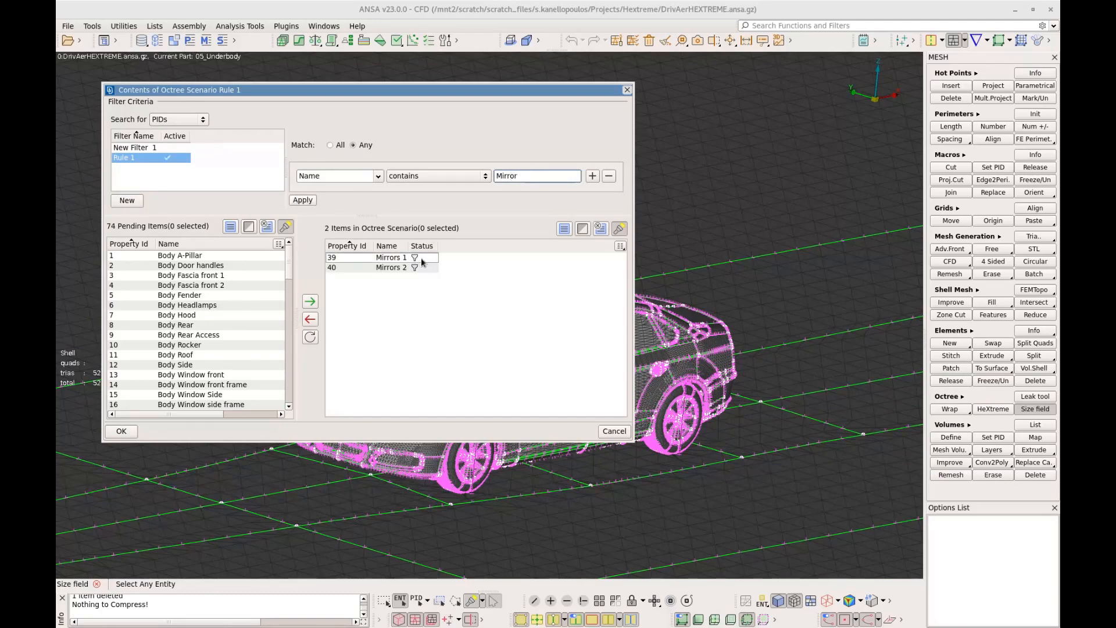
{"action": "left_click", "coordinate": [135, 430]}
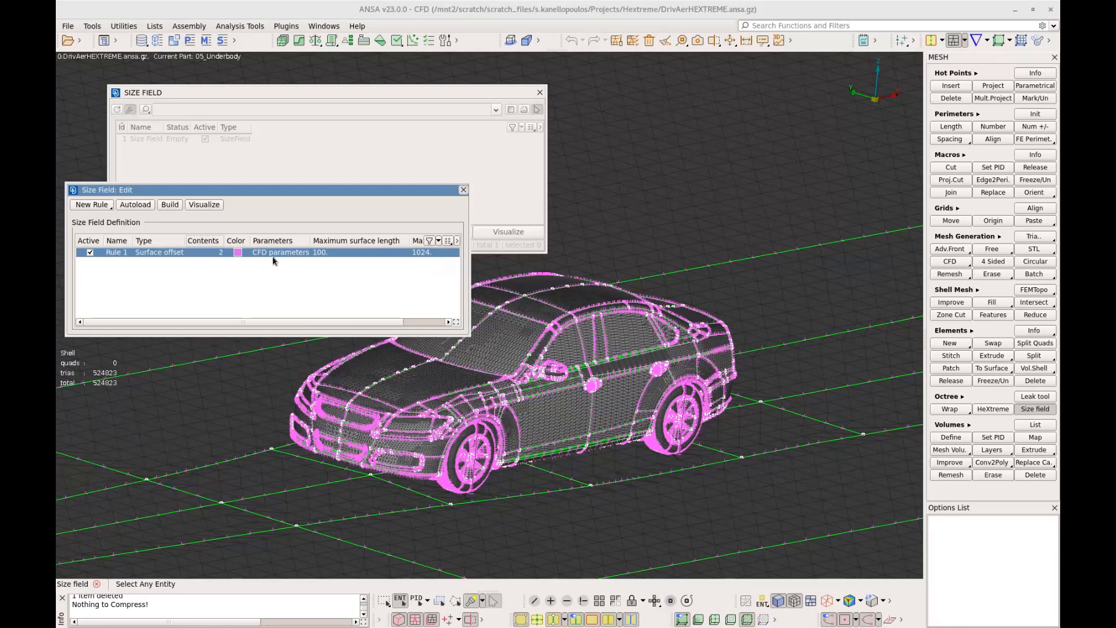
Set the mirror rule's offset to 50 with a variable shape swept along vector dx 1, sweep distance 1000 and offset at sweep end 20
{"action": "double_click", "coordinate": [276, 254]}
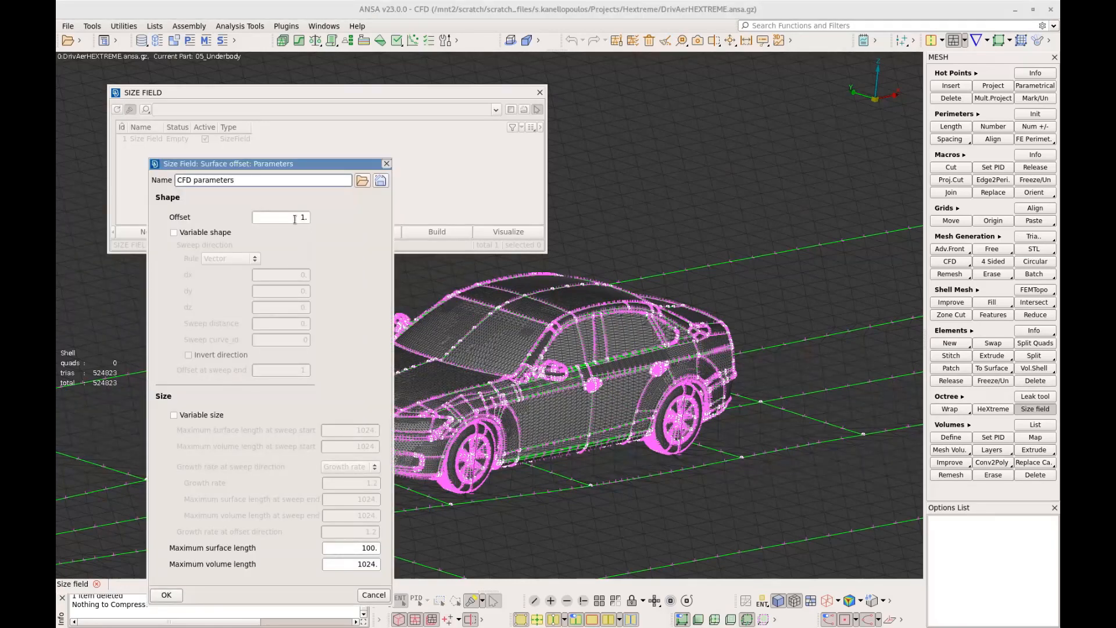
{"action": "left_click_drag", "start_coordinate": [294, 219], "coordinate": [318, 219]}
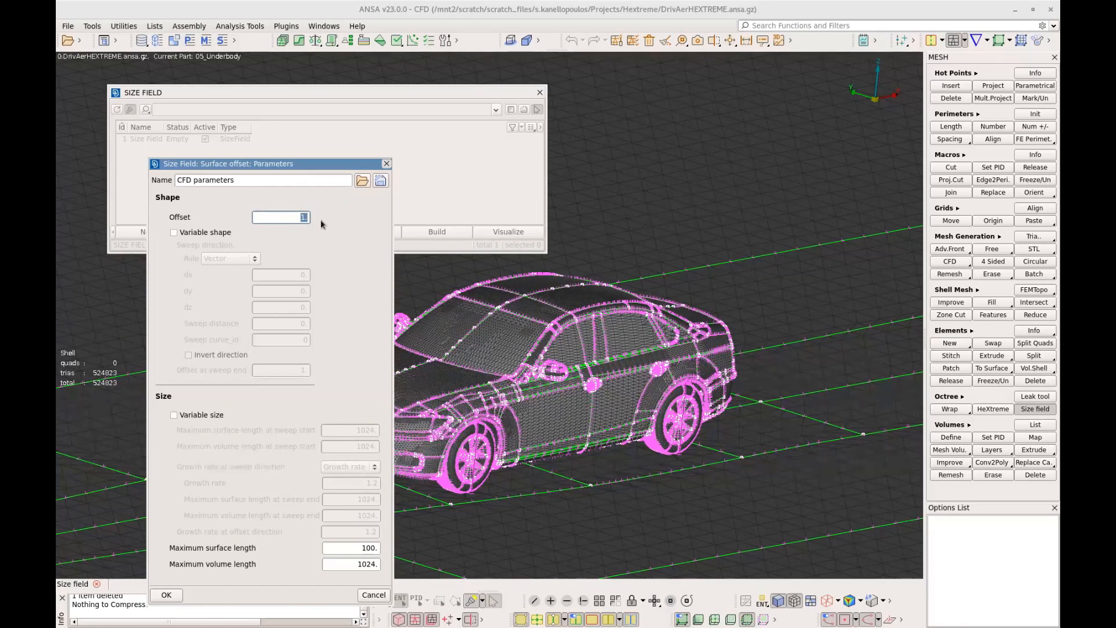
{"action": "left_click", "coordinate": [202, 232]}
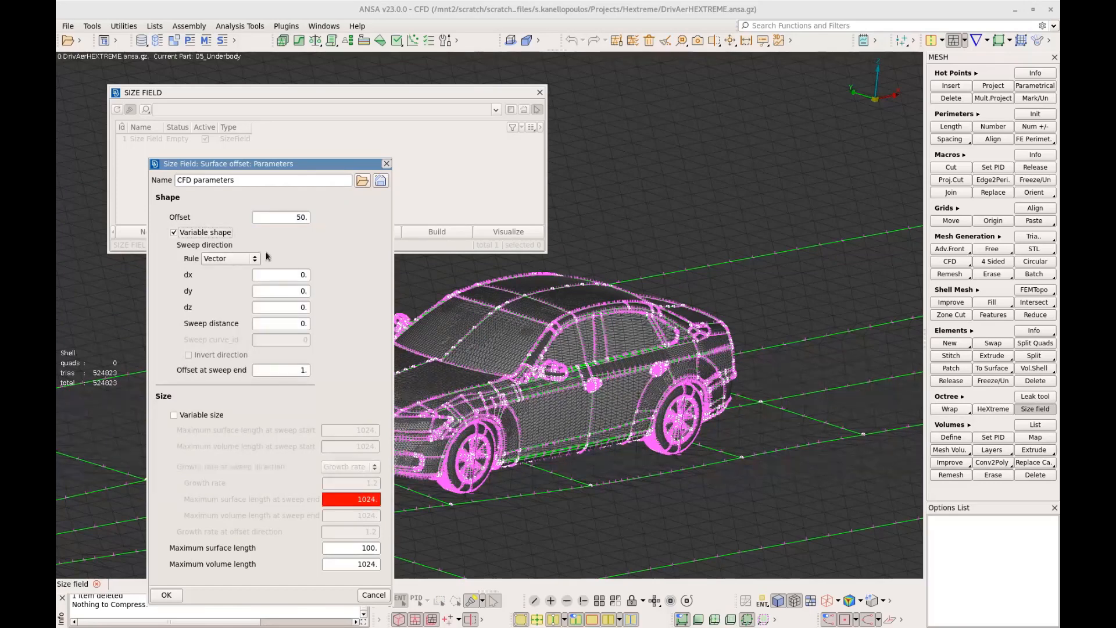
{"action": "left_click_drag", "start_coordinate": [288, 276], "coordinate": [315, 282]}
{"action": "left_click_drag", "start_coordinate": [296, 324], "coordinate": [319, 325]}
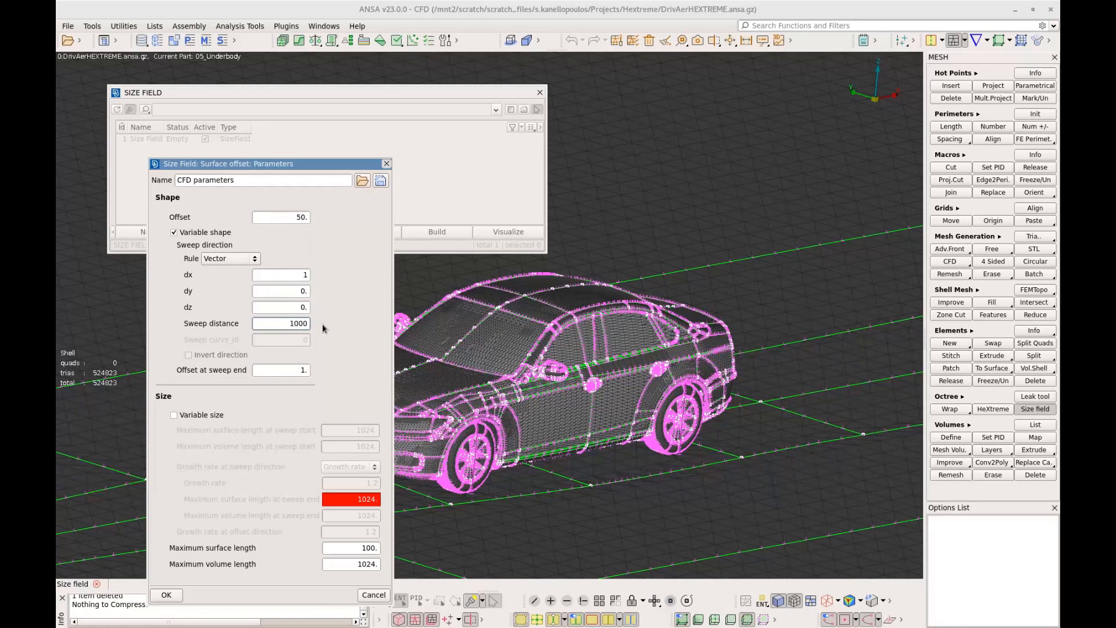
{"action": "left_click", "coordinate": [299, 368]}
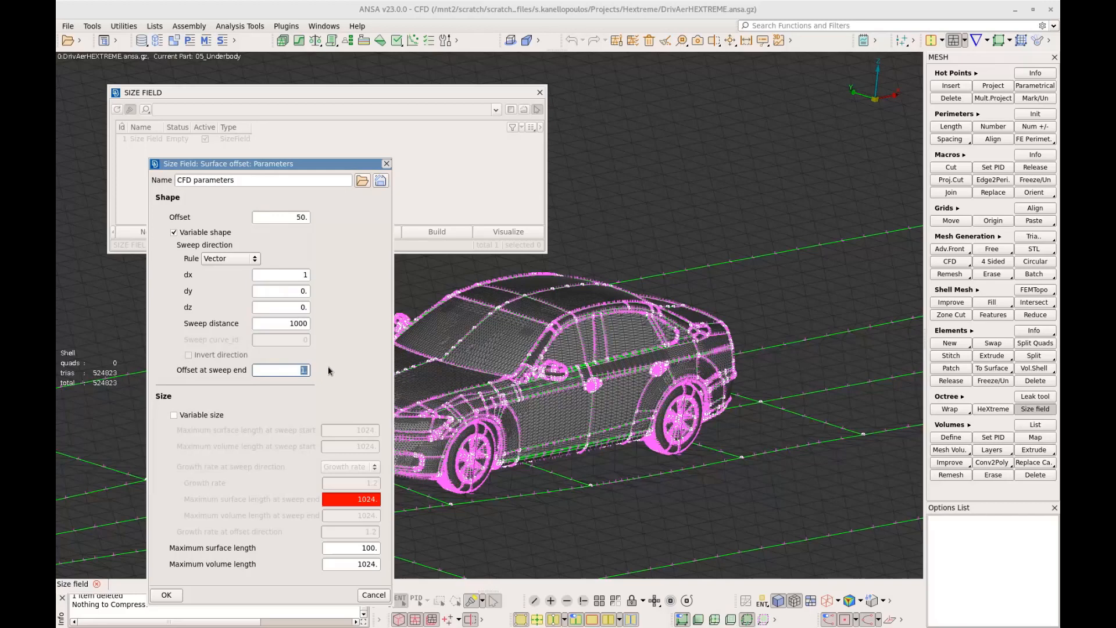
{"action": "type", "text": "20"}
Enable variable size with maximum surface and volume lengths of 4 at sweep start, sweep growth rate 1.005 and offset-direction growth rate 1
{"action": "left_click", "coordinate": [192, 415]}
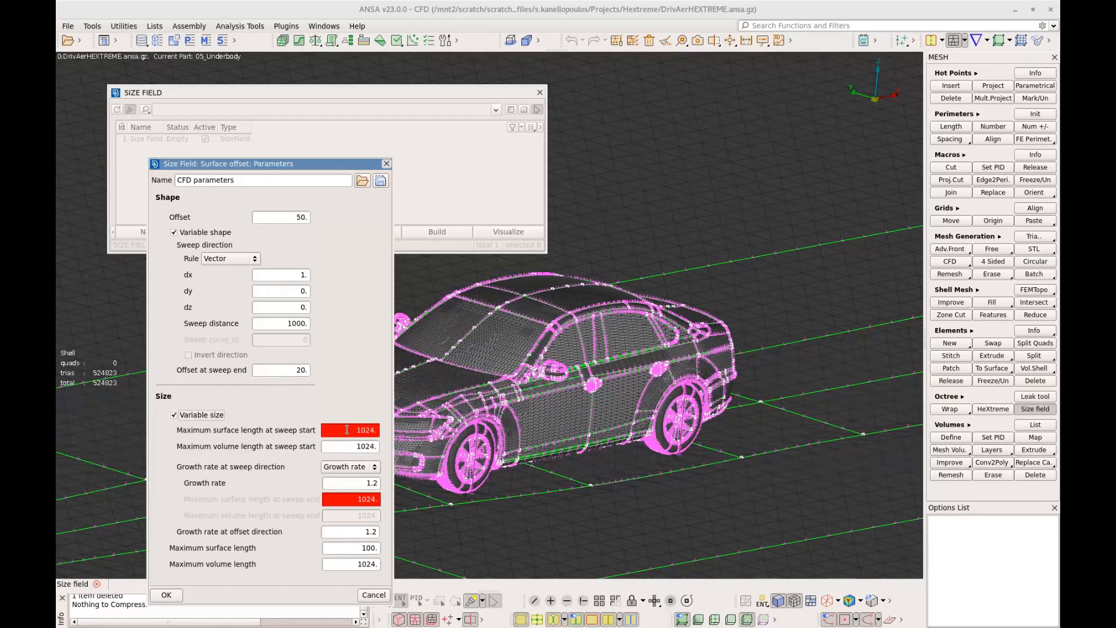
{"action": "left_click_drag", "start_coordinate": [348, 430], "coordinate": [379, 447]}
{"action": "type", "text": "44"}
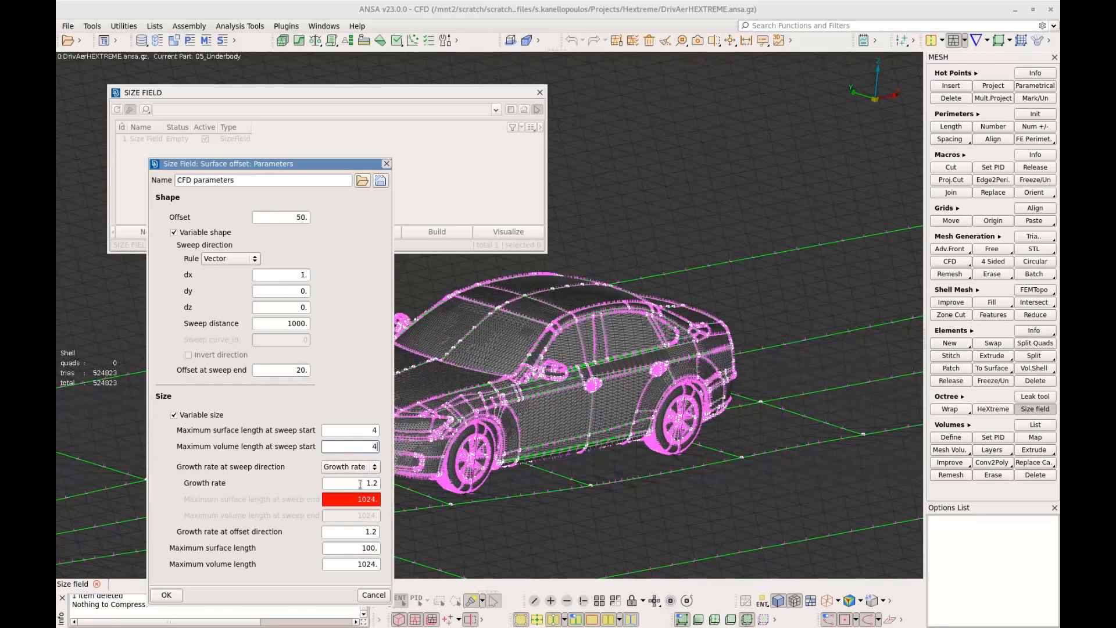
{"action": "left_click_drag", "start_coordinate": [374, 483], "coordinate": [385, 487]}
{"action": "type", "text": "005"}
{"action": "left_click_drag", "start_coordinate": [371, 532], "coordinate": [380, 532]}
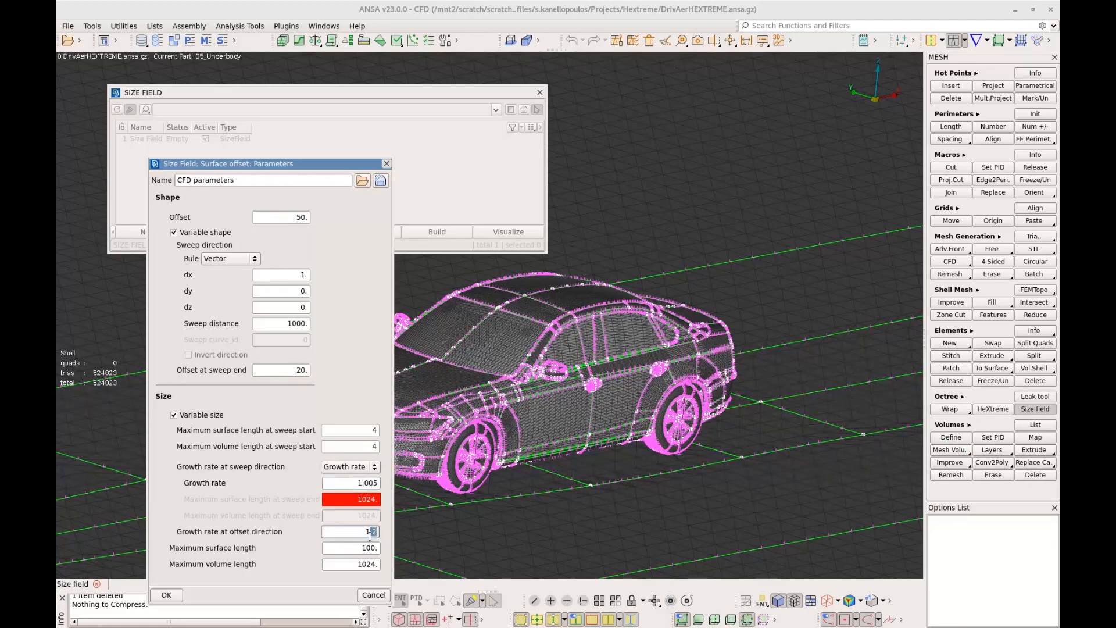
{"action": "key", "text": "BackSpace"}
Set the rule's maximum surface length and maximum volume length to 8 and accept the parameters
{"action": "left_click_drag", "start_coordinate": [357, 549], "coordinate": [400, 550]}
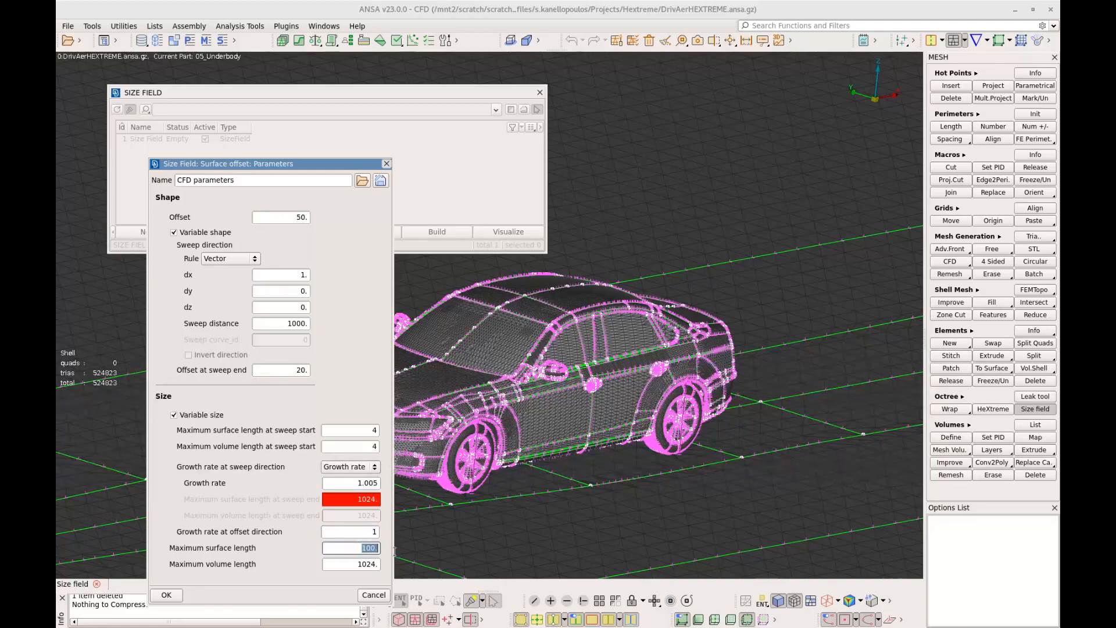
{"action": "type", "text": "8"}
{"action": "left_click_drag", "start_coordinate": [357, 563], "coordinate": [378, 564]}
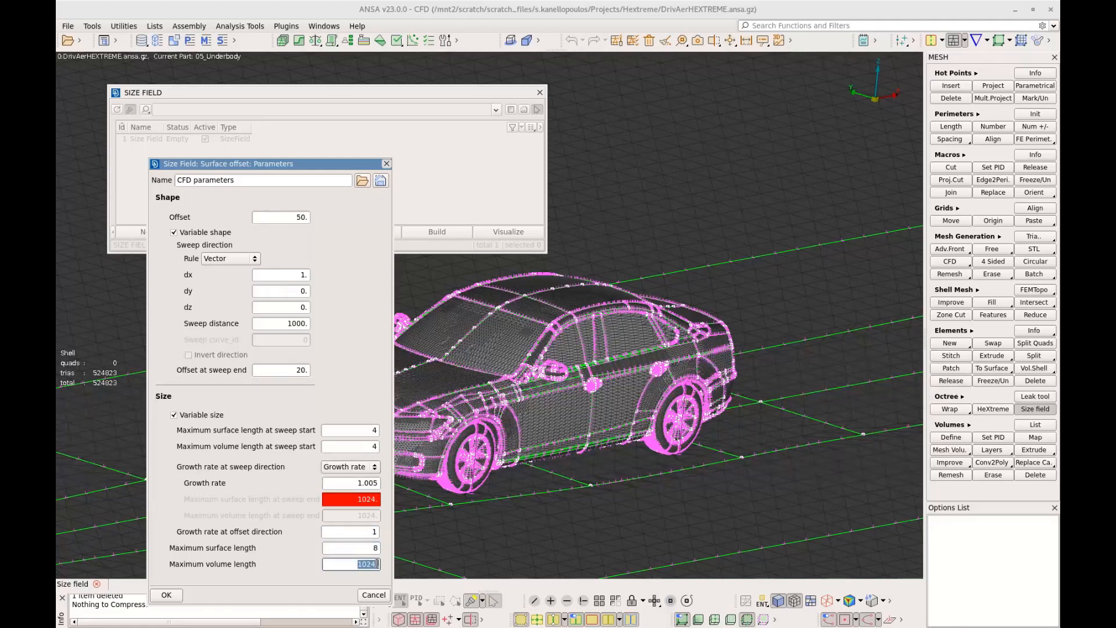
{"action": "type", "text": "8"}
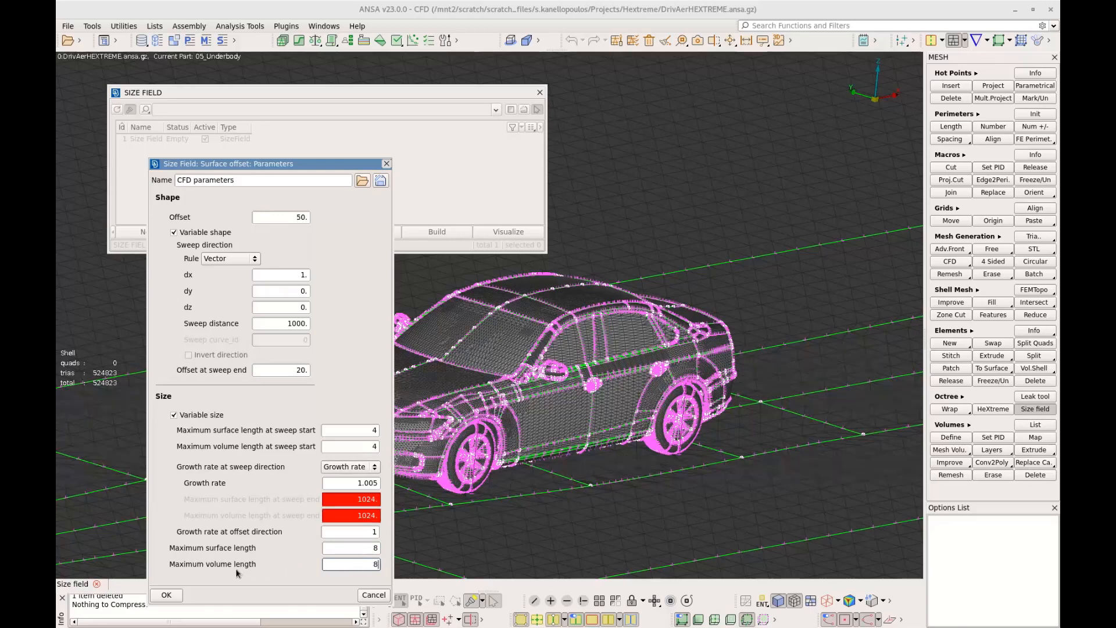
{"action": "left_click", "coordinate": [166, 595]}
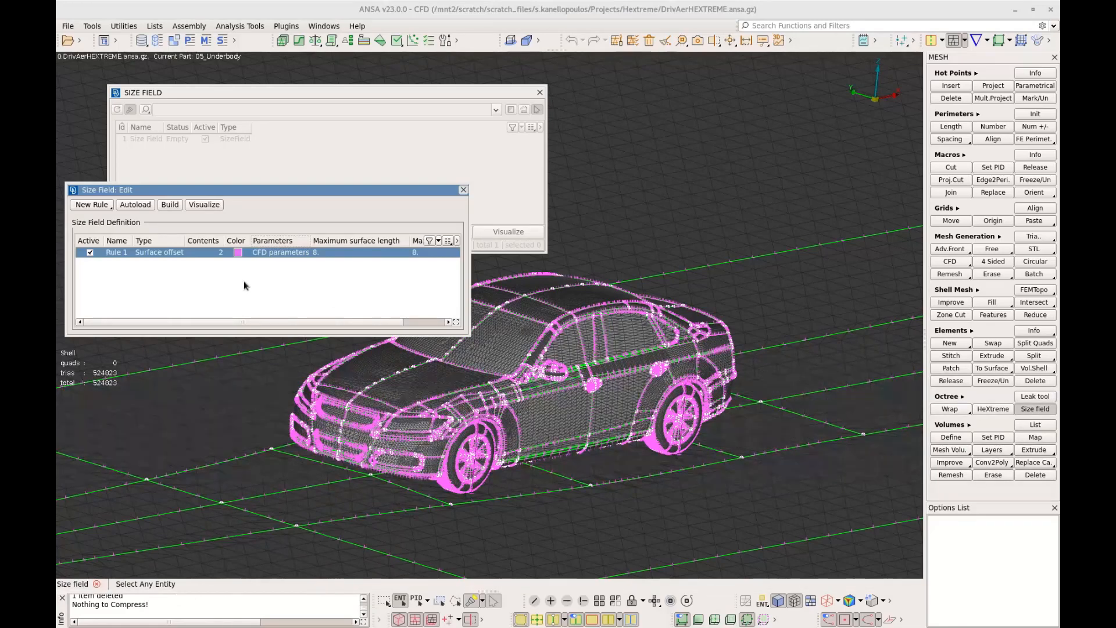
Build the size field, letting the computation run to completion
{"action": "left_click", "coordinate": [170, 207]}
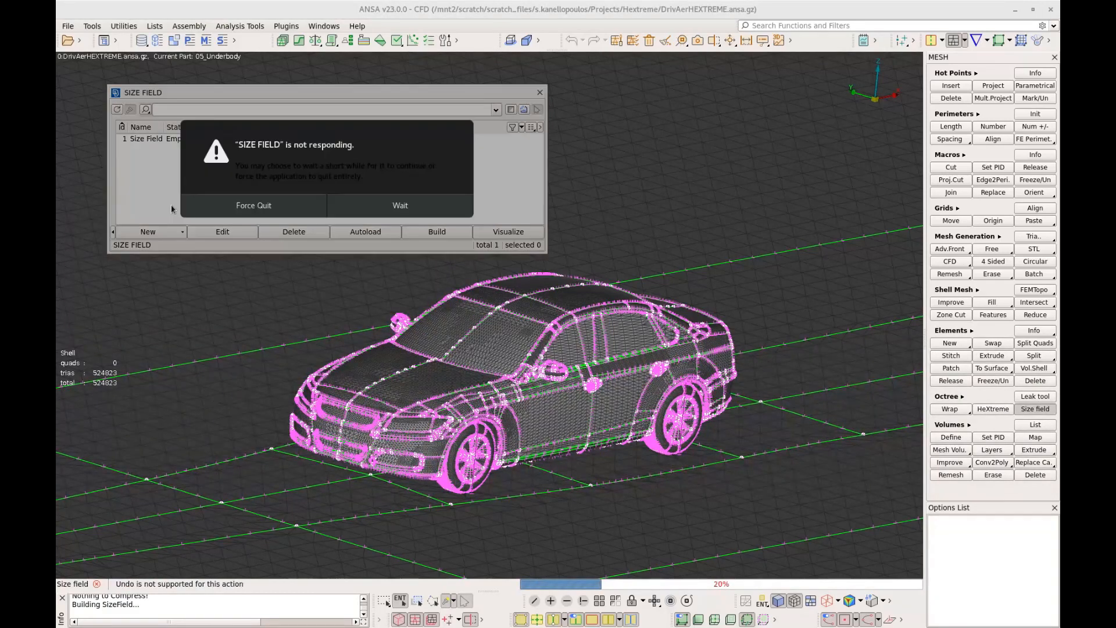
{"action": "left_click", "coordinate": [388, 211]}
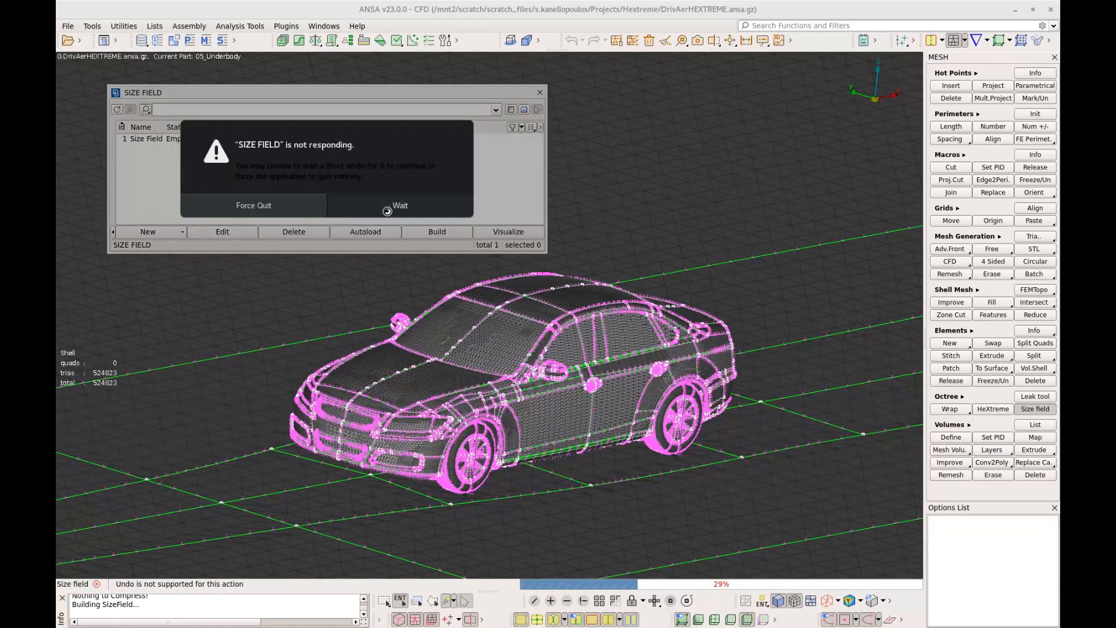
{"action": "left_click", "coordinate": [388, 212]}
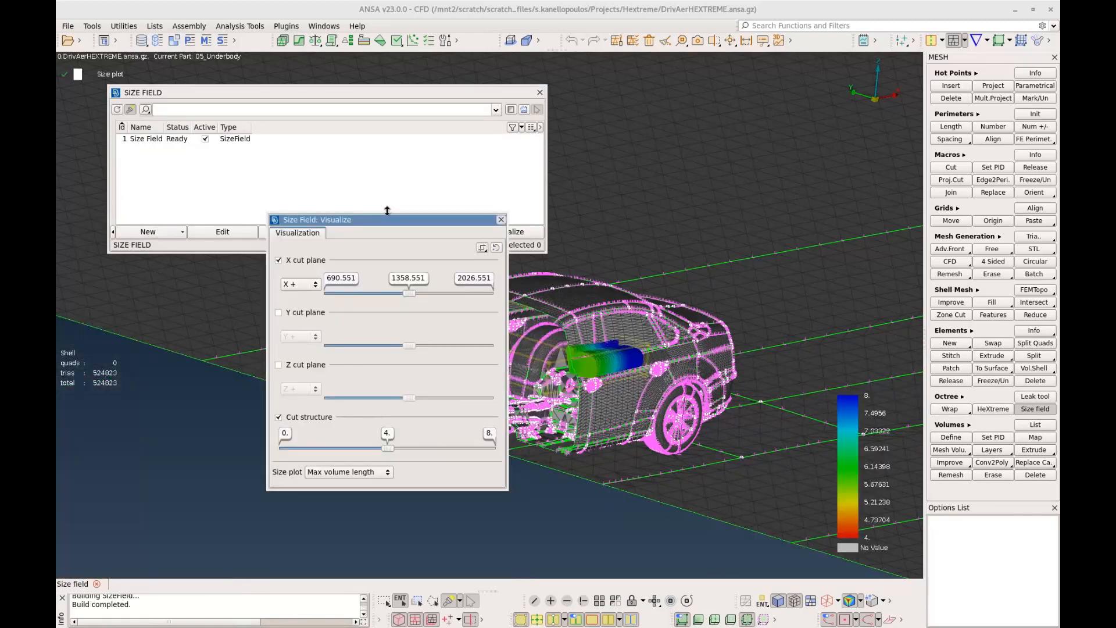
Examine the size distribution behind the mirrors with the X cut plane moved to 690.551, and close the visualization
{"action": "left_click_drag", "start_coordinate": [388, 223], "coordinate": [231, 203]}
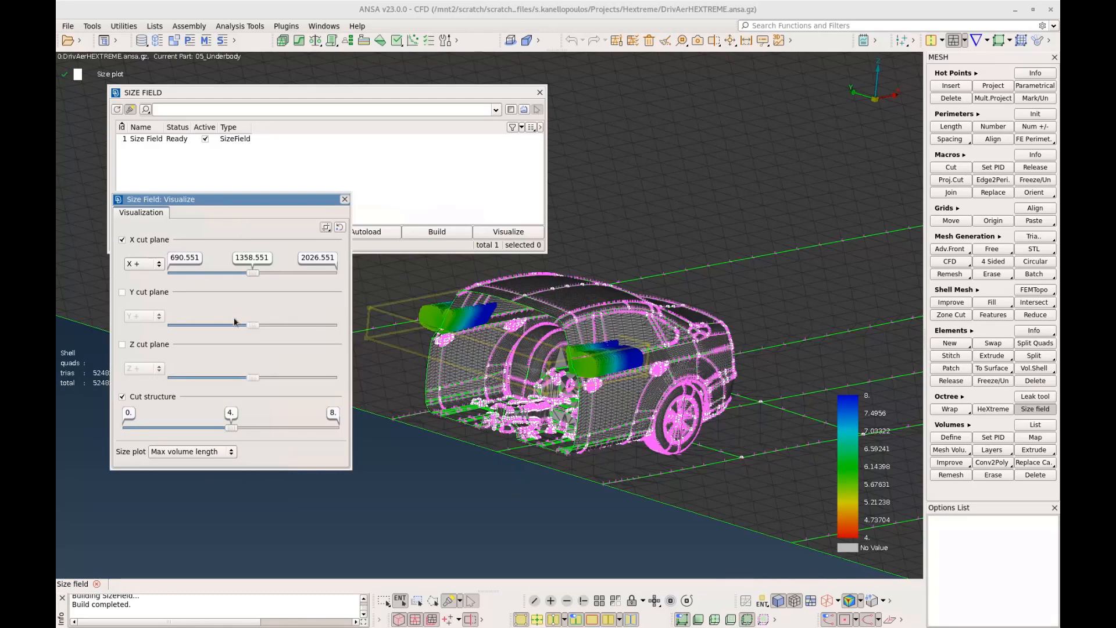
{"action": "left_click", "coordinate": [478, 439]}
{"action": "left_click_drag", "start_coordinate": [478, 439], "coordinate": [467, 448], "text": "ctrl"}
{"action": "left_click_drag", "start_coordinate": [253, 273], "coordinate": [163, 279]}
{"action": "scroll", "coordinate": [459, 389], "scroll_direction": "up", "scroll_amount": 5}
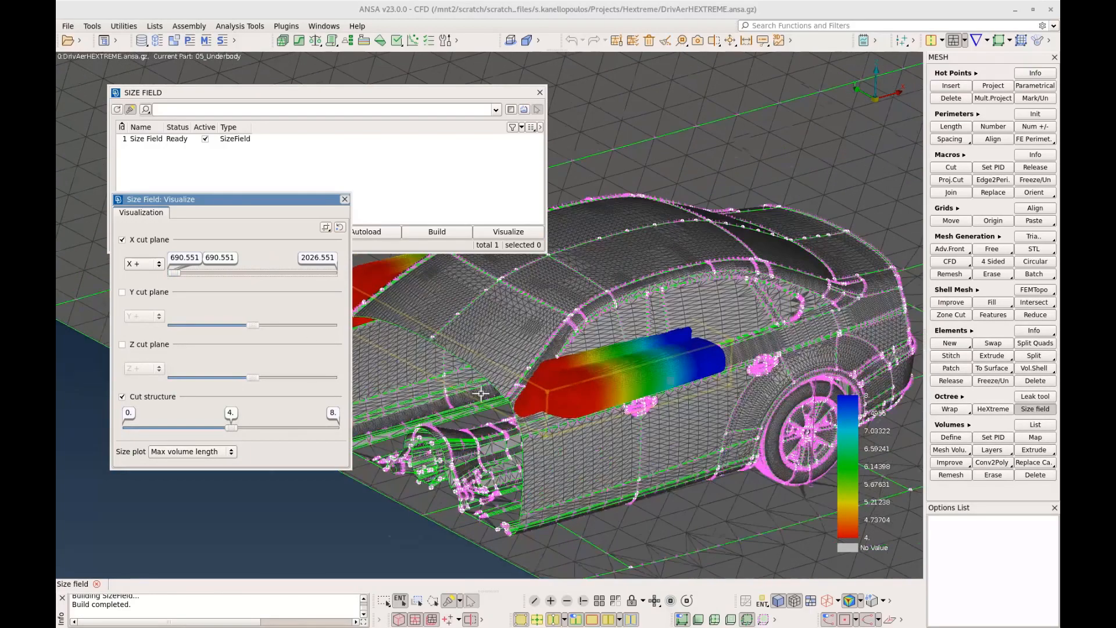
{"action": "left_click_drag", "start_coordinate": [591, 403], "coordinate": [589, 448], "text": "ctrl"}
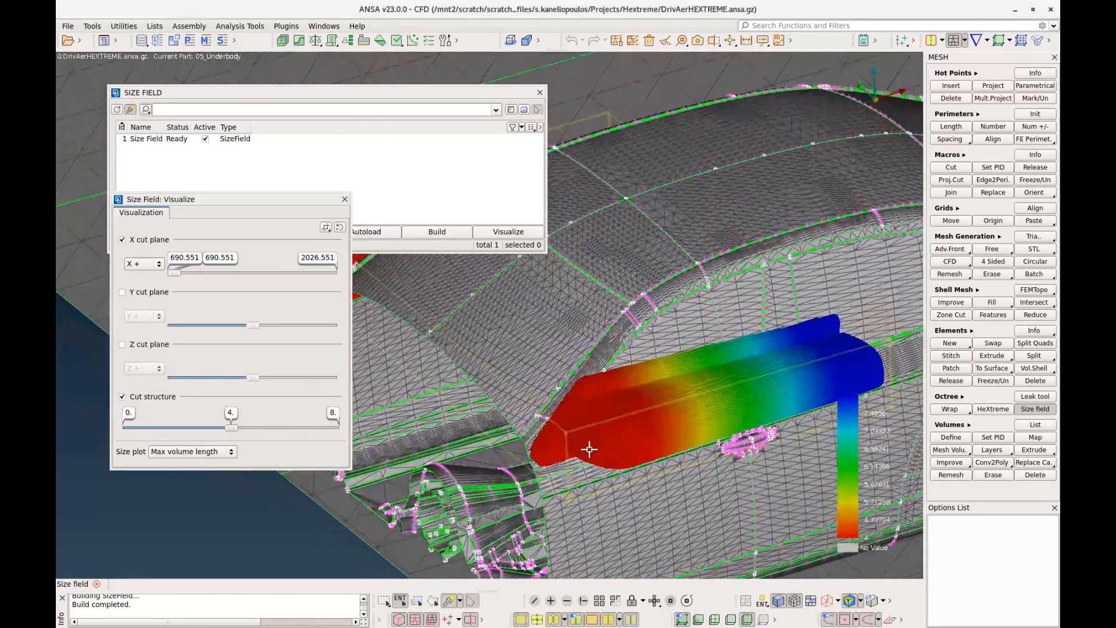
{"action": "scroll", "coordinate": [602, 487], "scroll_direction": "down", "scroll_amount": 5}
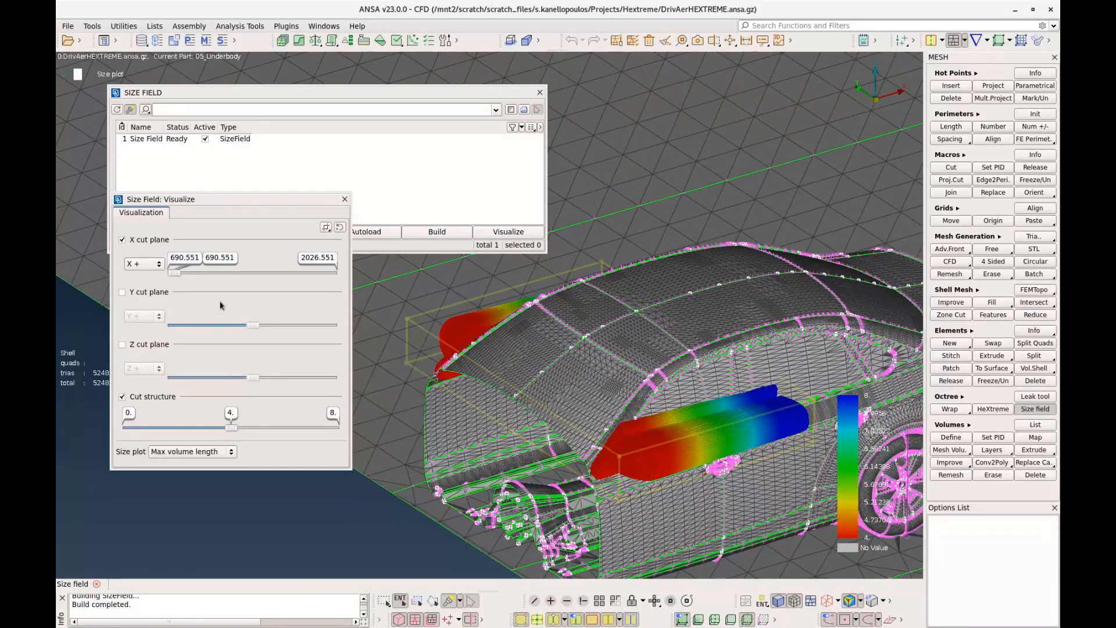
{"action": "mouse_move", "coordinate": [175, 273]}
{"action": "left_mouse_down"}
{"action": "mouse_move", "coordinate": [316, 281]}
{"action": "mouse_move", "coordinate": [172, 289]}
{"action": "left_mouse_up"}
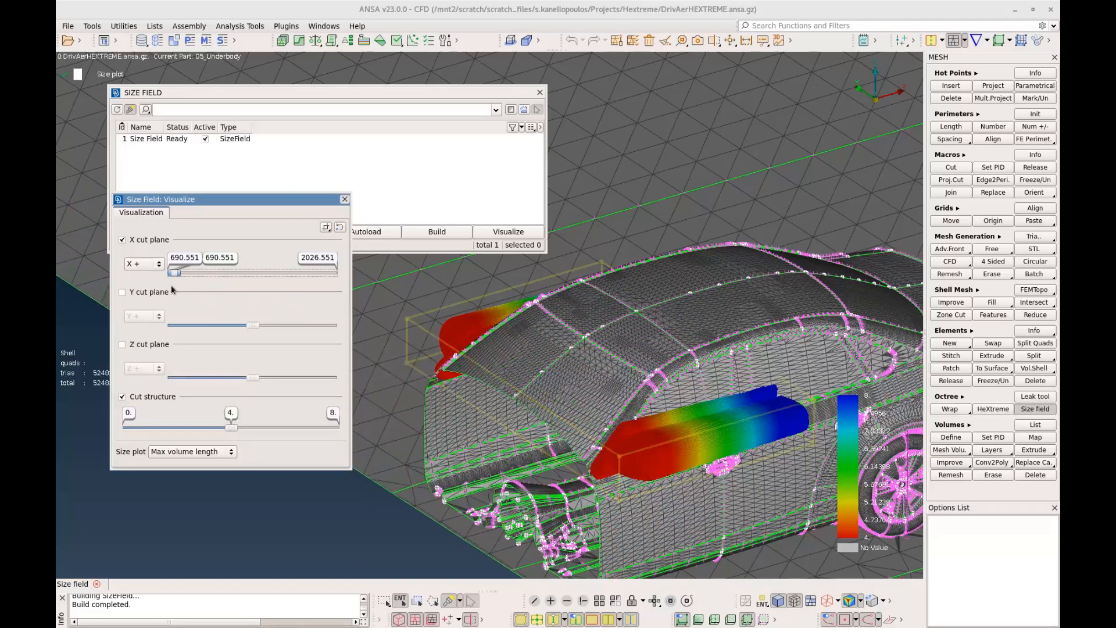
{"action": "left_click", "coordinate": [346, 199]}
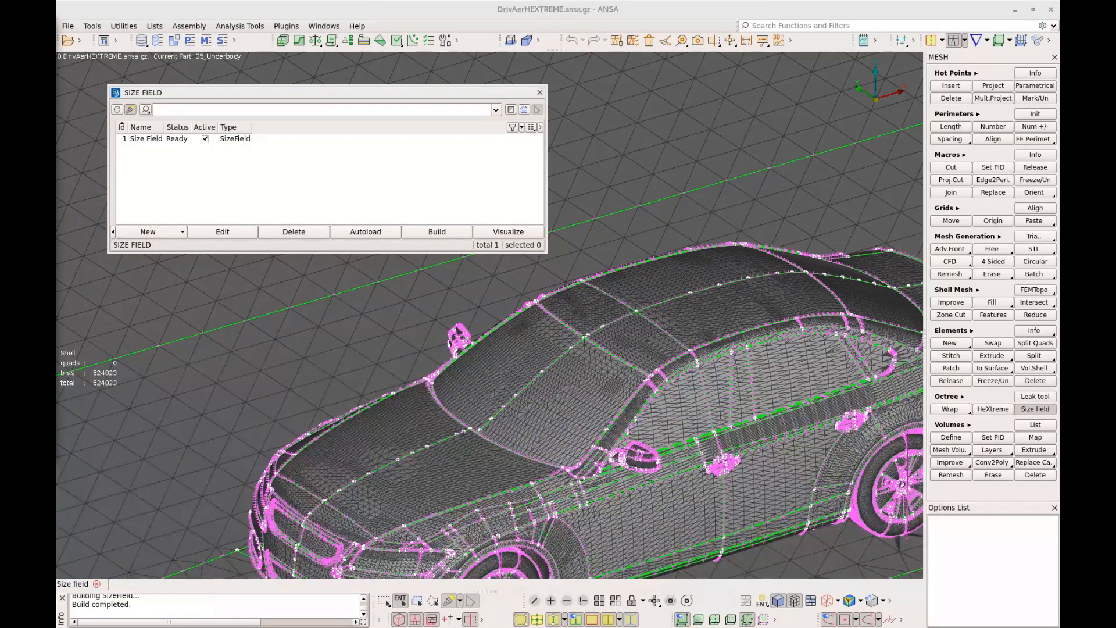
Reopen the size field definition and rename its existing surface offset rule as Mirrors
{"action": "double_click", "coordinate": [158, 139]}
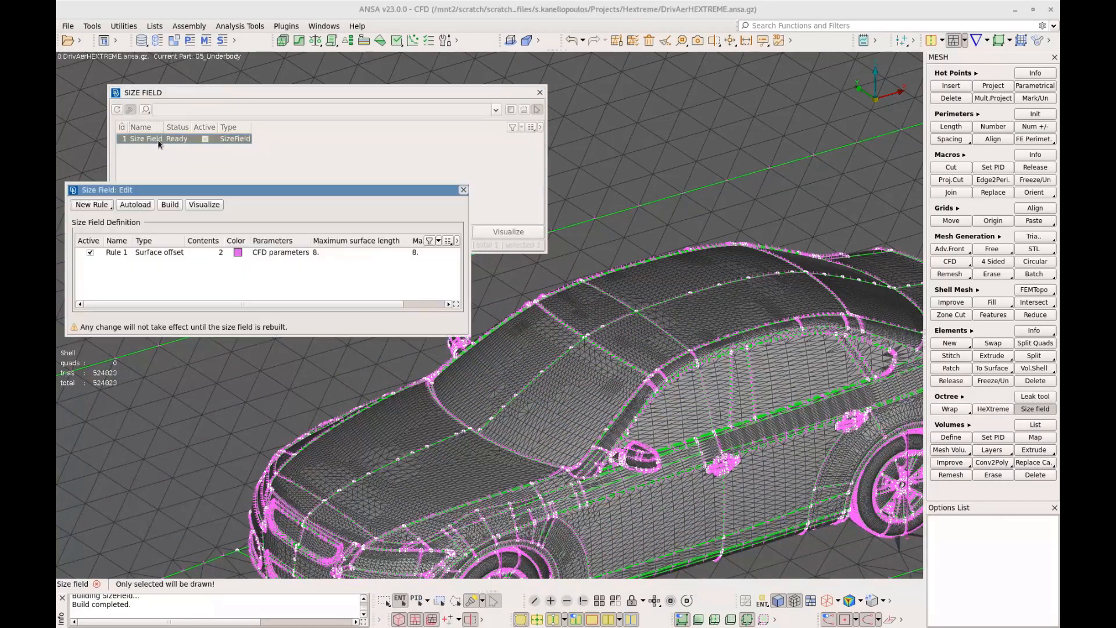
{"action": "left_click", "coordinate": [122, 253]}
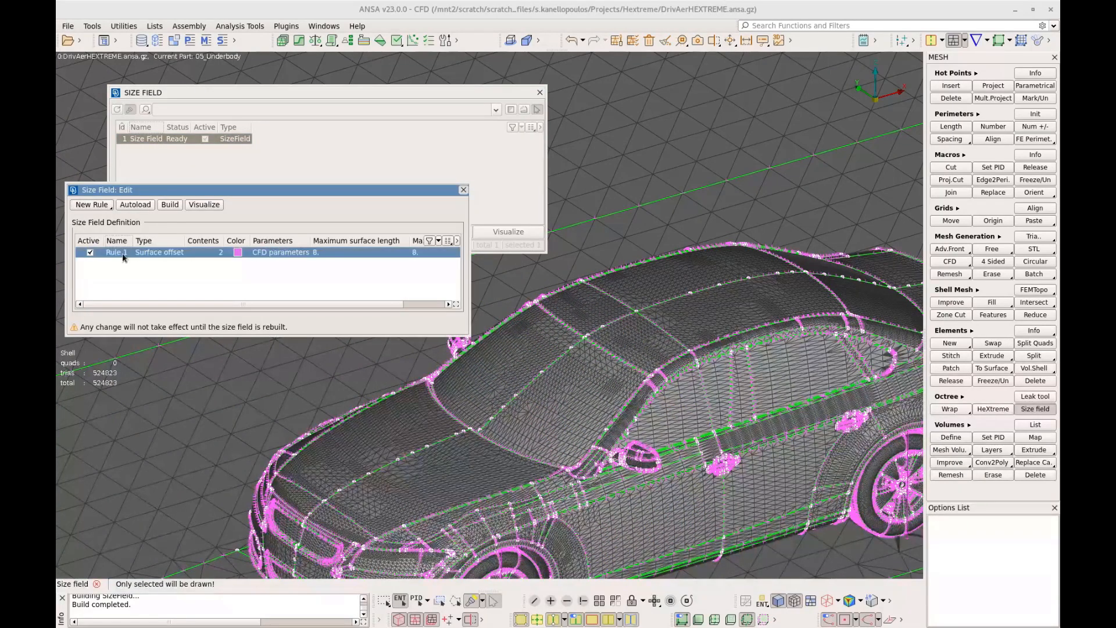
{"action": "left_click", "coordinate": [124, 253]}
{"action": "type", "text": "Mirrors"}
{"action": "key", "text": "Return"}
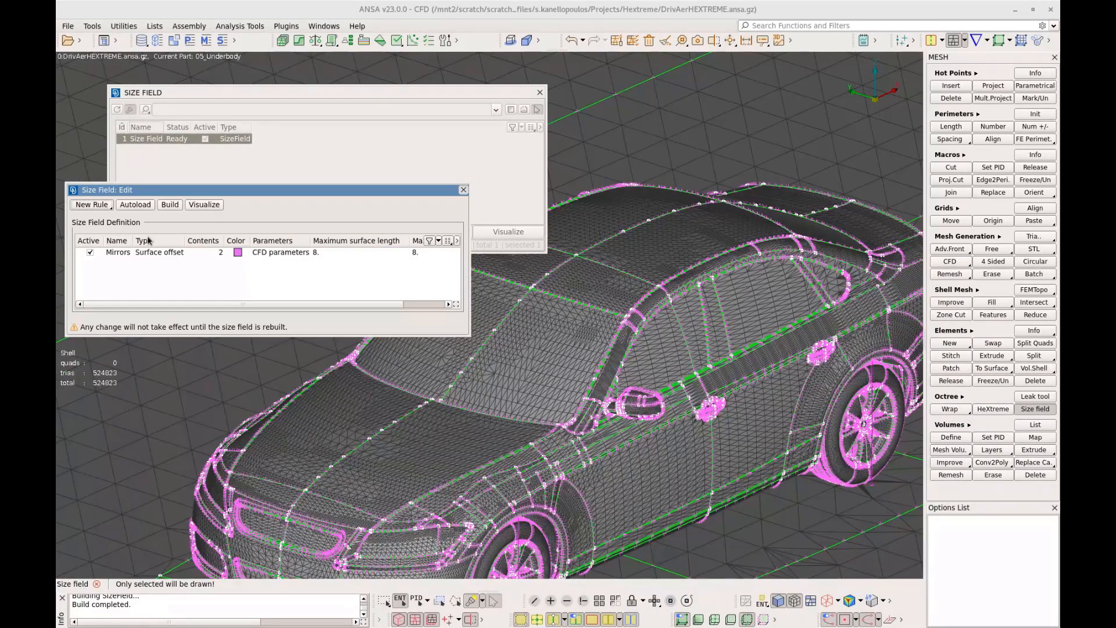
Add a second Surface offset rule to the size field and name it Tyres
{"action": "left_click", "coordinate": [91, 205]}
{"action": "left_click", "coordinate": [117, 230]}
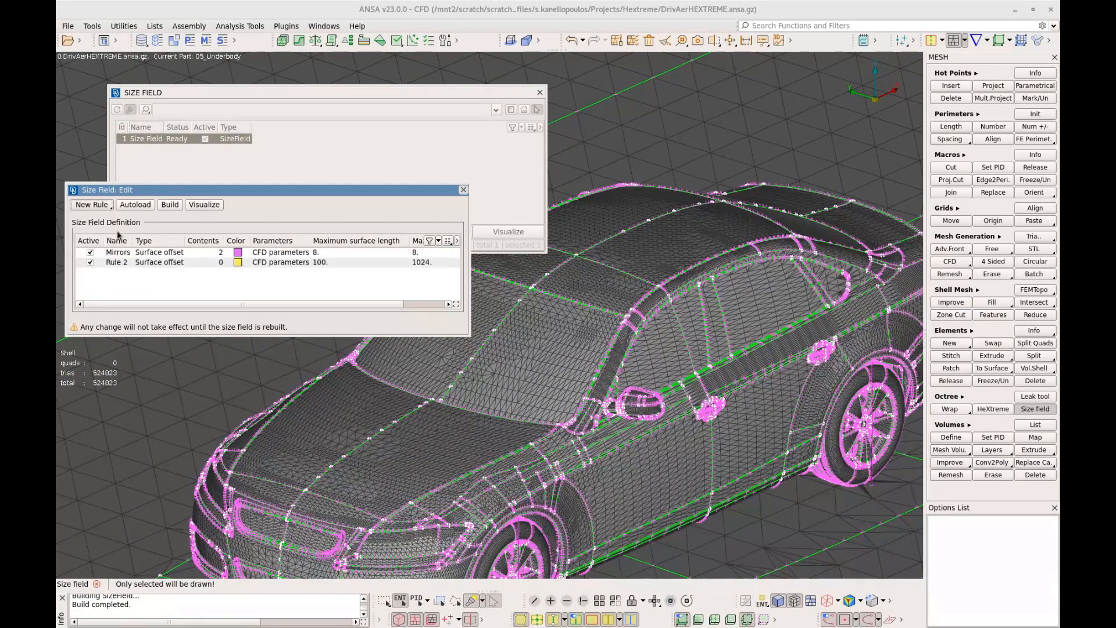
{"action": "left_click", "coordinate": [116, 263]}
{"action": "double_click", "coordinate": [123, 262]}
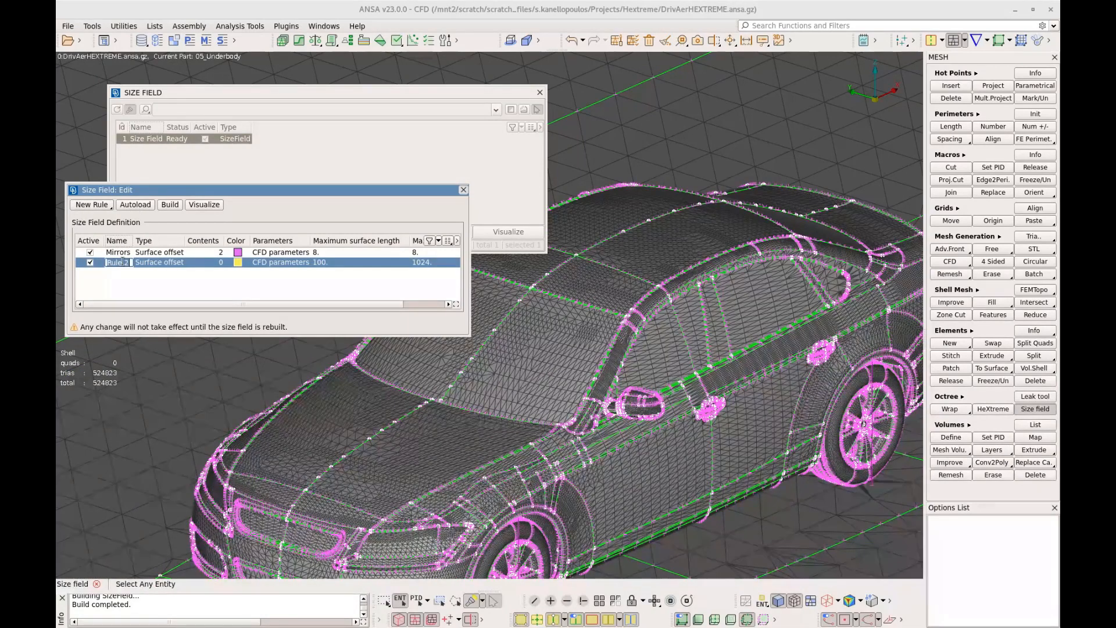
{"action": "type", "text": "Tyres"}
{"action": "key", "text": "Return"}
Assign the properties whose name contains Tyres to the Tyres rule, using a new filter named Tyres that matches any criterion
{"action": "double_click", "coordinate": [221, 263]}
{"action": "left_click", "coordinate": [130, 201]}
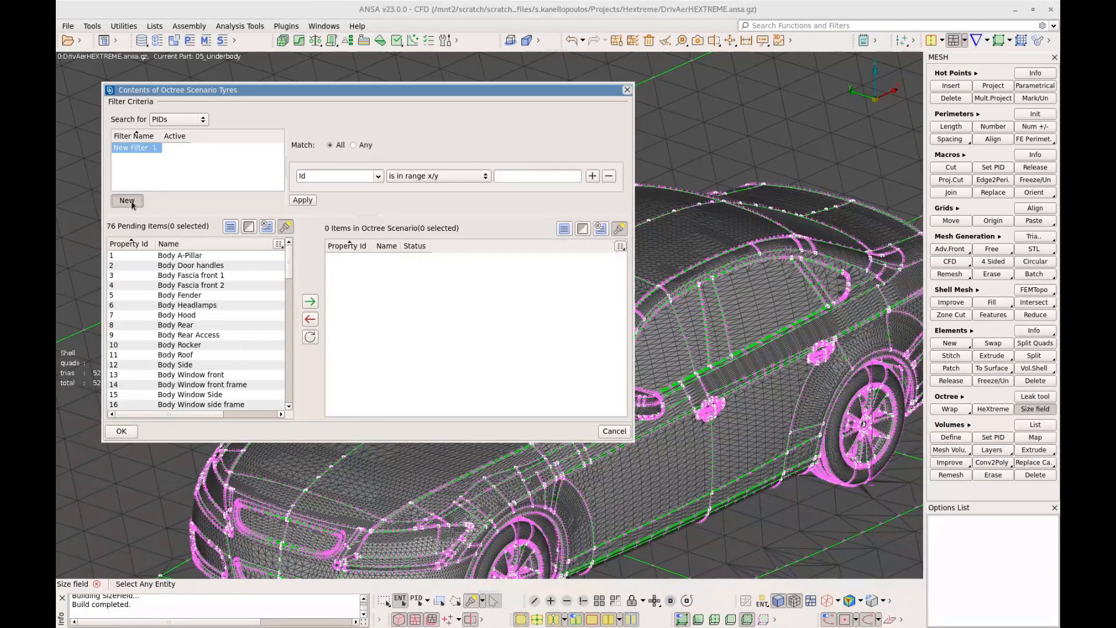
{"action": "type", "text": "Tyres"}
{"action": "key", "text": "Return"}
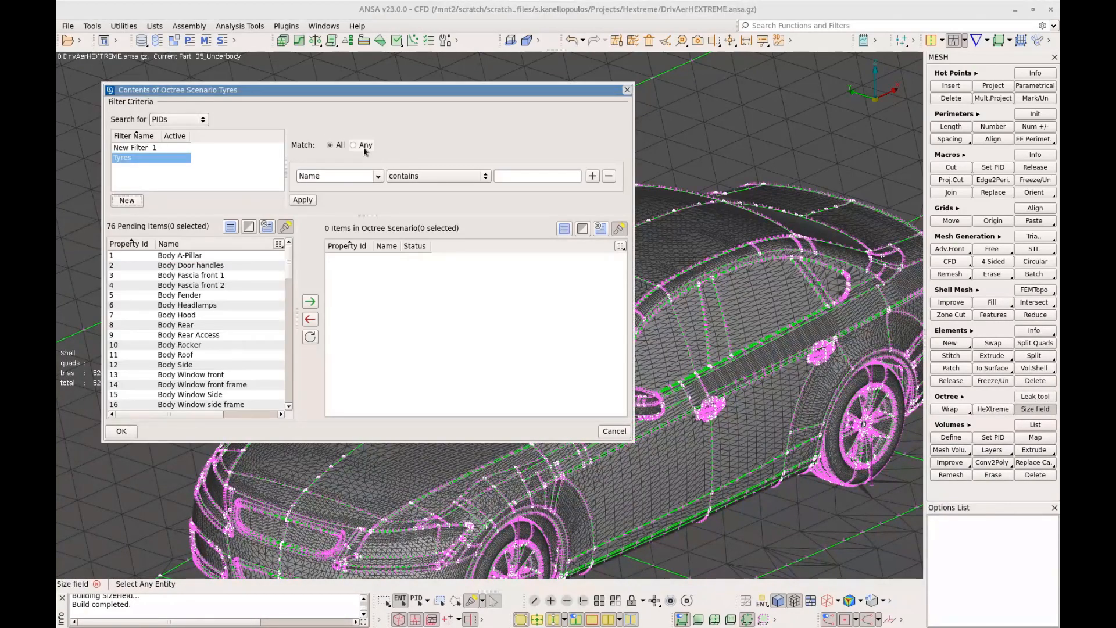
{"action": "left_click", "coordinate": [363, 147]}
{"action": "left_click", "coordinate": [516, 175]}
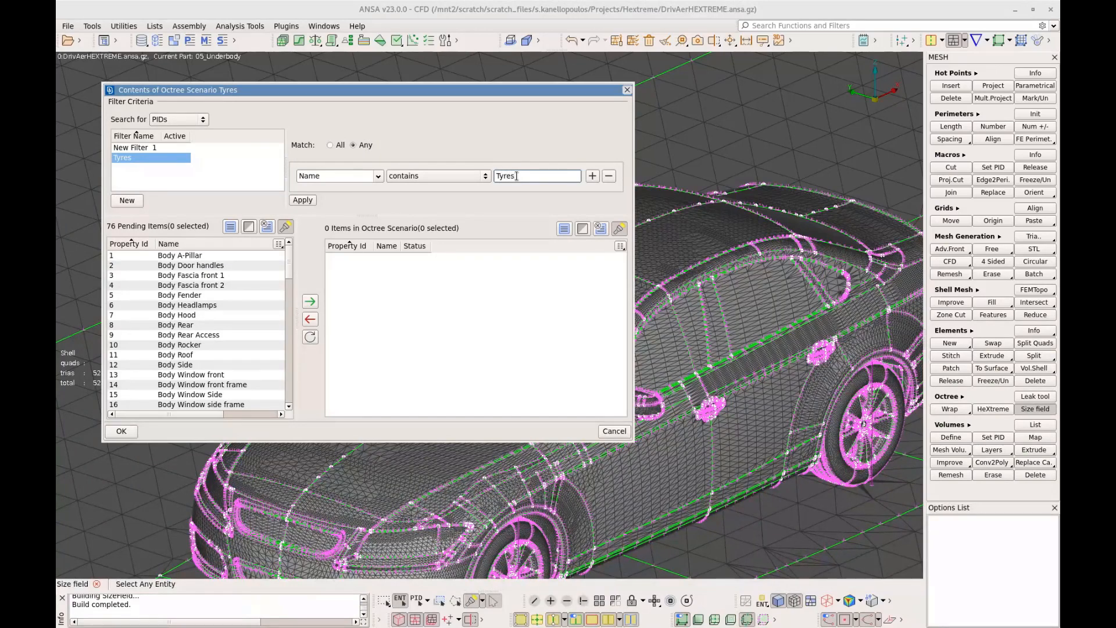
{"action": "left_click", "coordinate": [309, 201]}
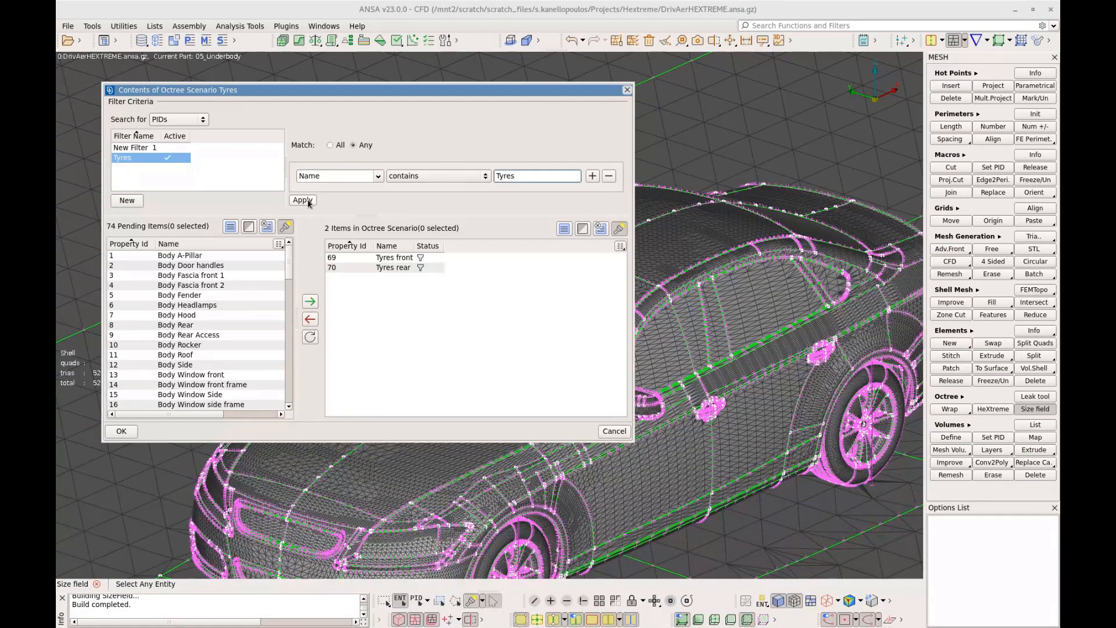
{"action": "left_click", "coordinate": [125, 435]}
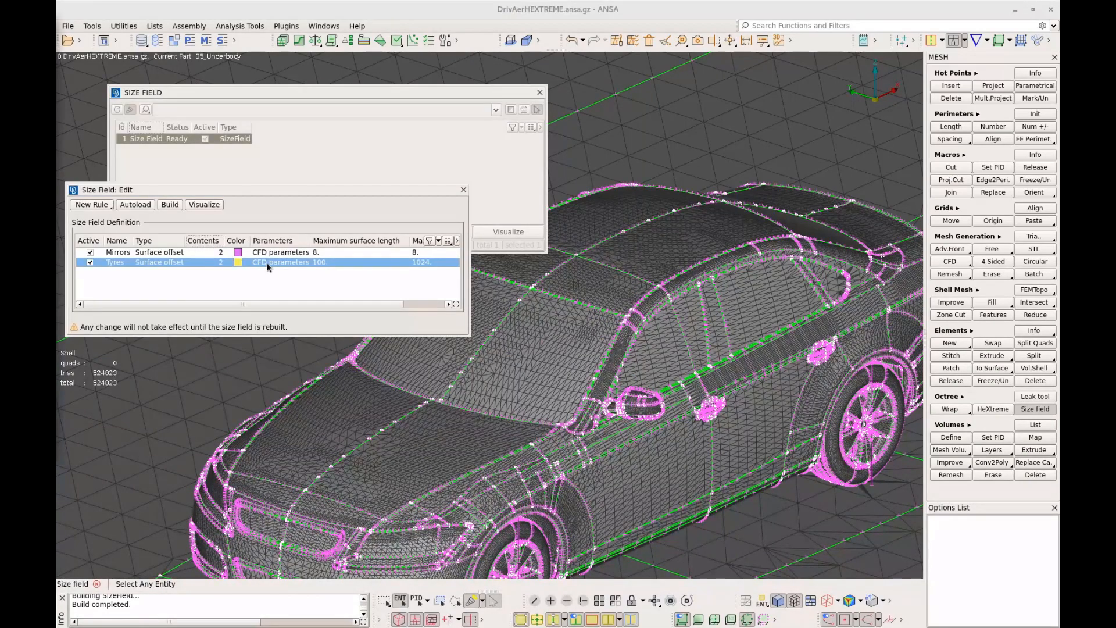
Give the Tyres rule an offset of 70 and a variable shape with vector dx 1, sweep distance 1000 and end offset 50
{"action": "double_click", "coordinate": [267, 262]}
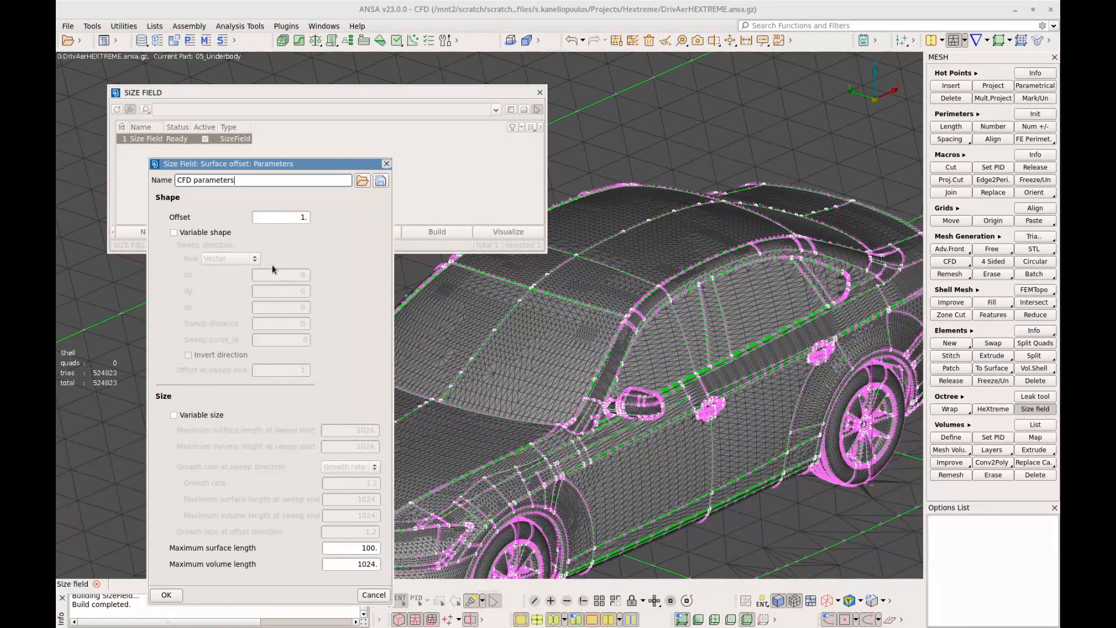
{"action": "key", "text": "Tab"}
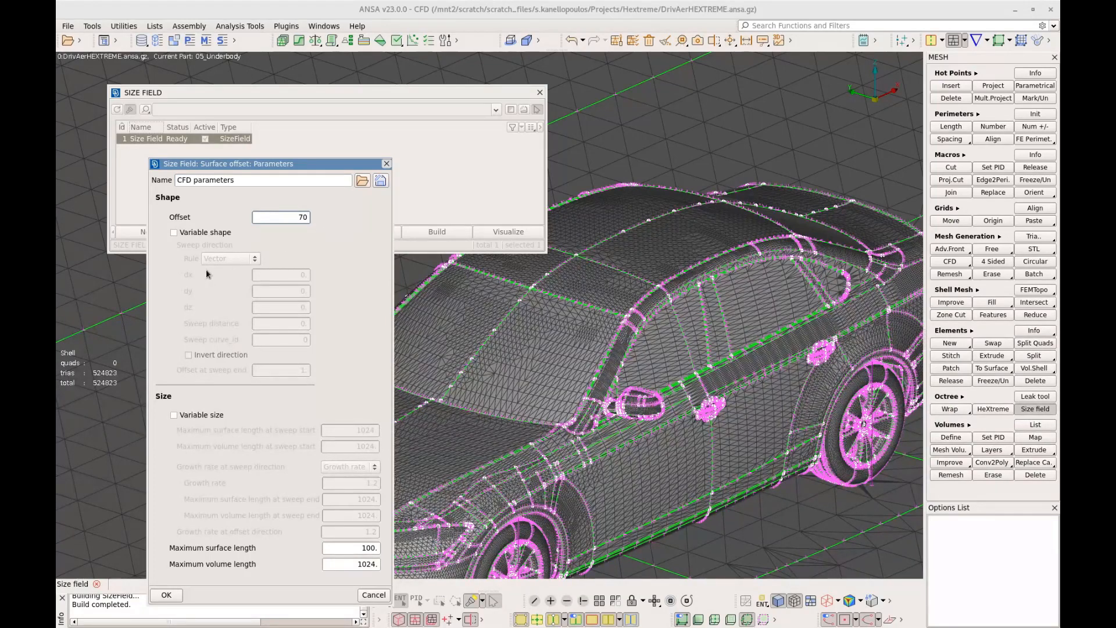
{"action": "left_click", "coordinate": [174, 232]}
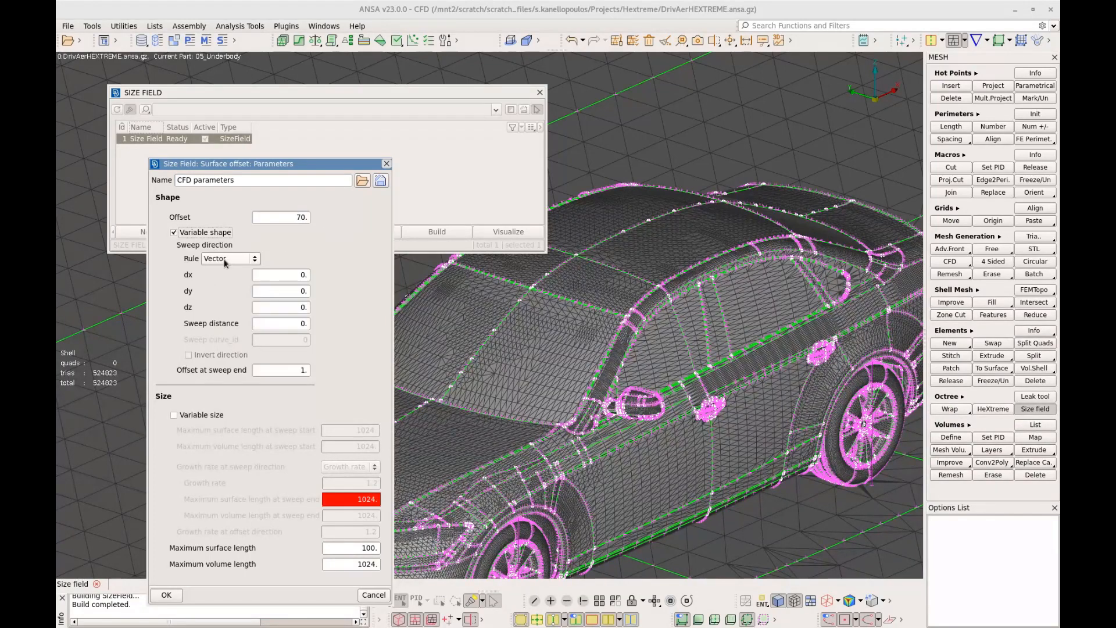
{"action": "left_click", "coordinate": [290, 276]}
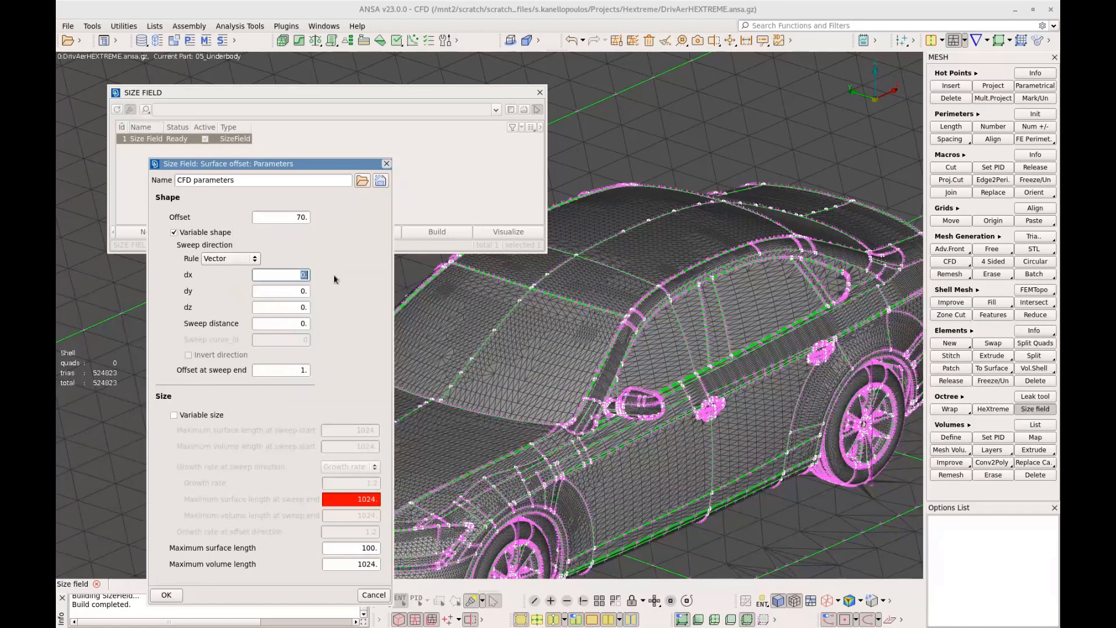
{"action": "type", "text": "1"}
{"action": "left_click", "coordinate": [293, 325]}
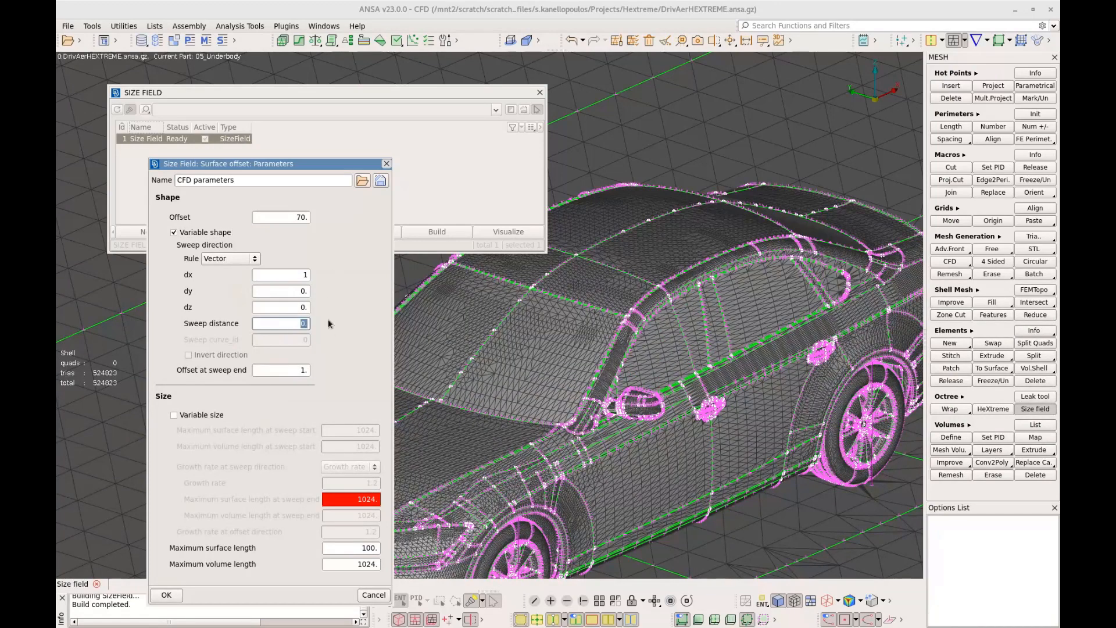
{"action": "type", "text": "1000"}
{"action": "key", "text": "Tab"}
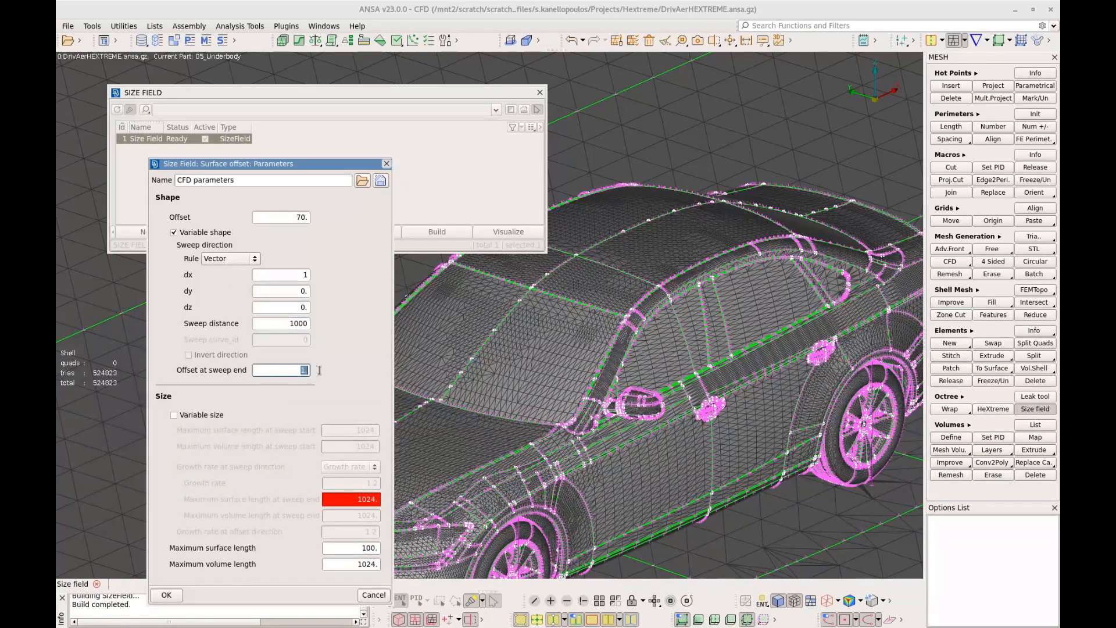
{"action": "type", "text": "50"}
Enable variable size for the Tyres rule with maximum surface and volume lengths of 4 at sweep start and growth rate 1.005
{"action": "left_click", "coordinate": [197, 415]}
{"action": "left_click", "coordinate": [349, 430]}
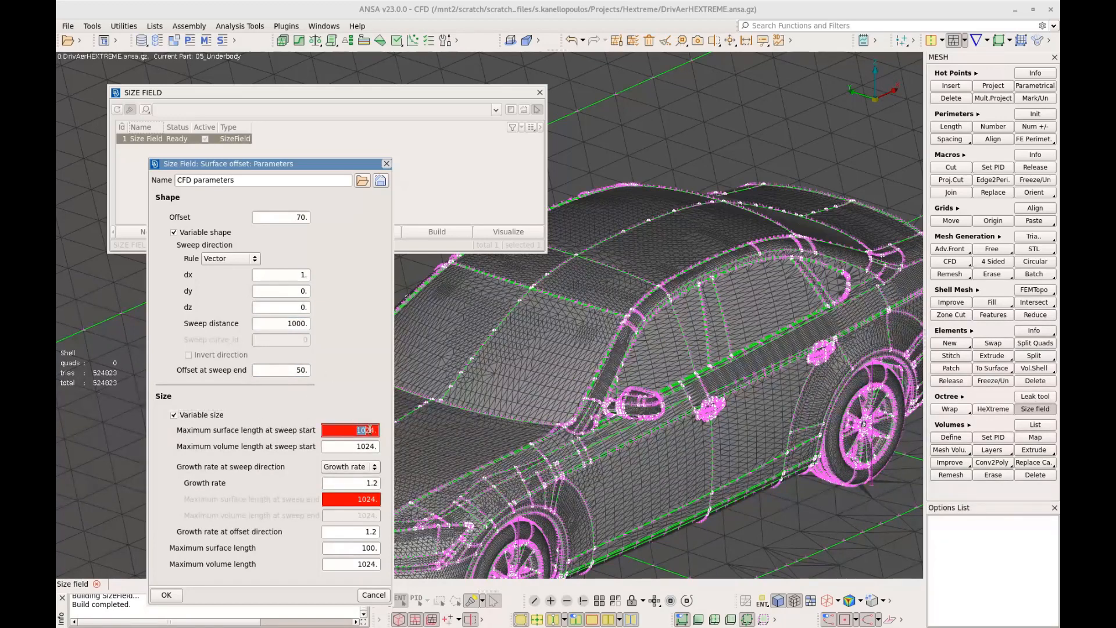
{"action": "type", "text": "4"}
{"action": "key", "text": "Tab"}
{"action": "type", "text": "4"}
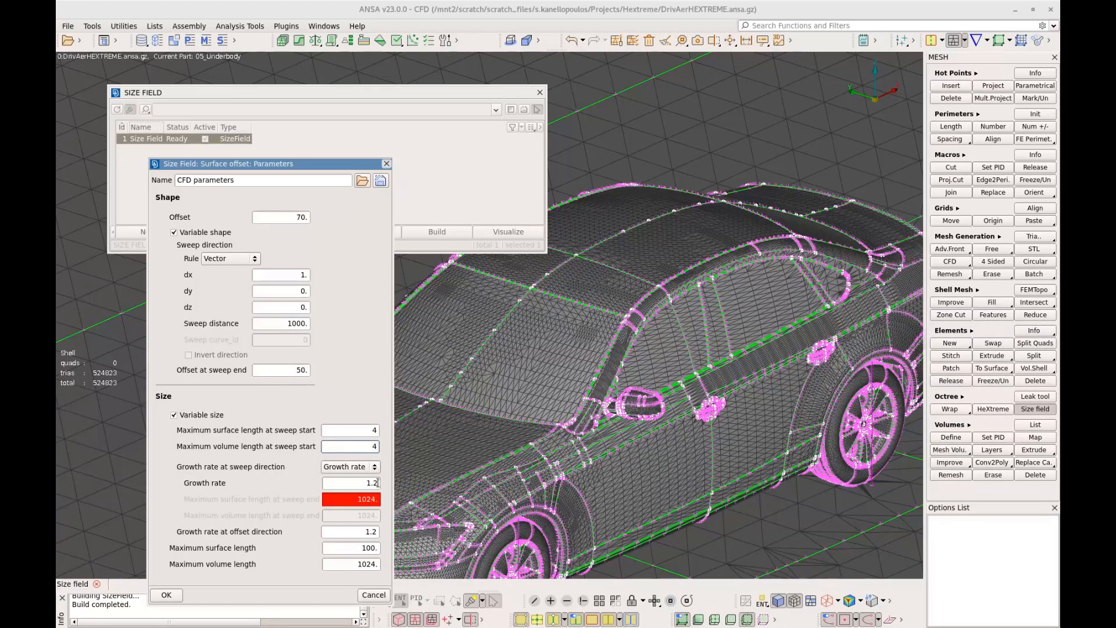
{"action": "left_click_drag", "start_coordinate": [371, 482], "coordinate": [388, 485]}
{"action": "type", "text": ".005"}
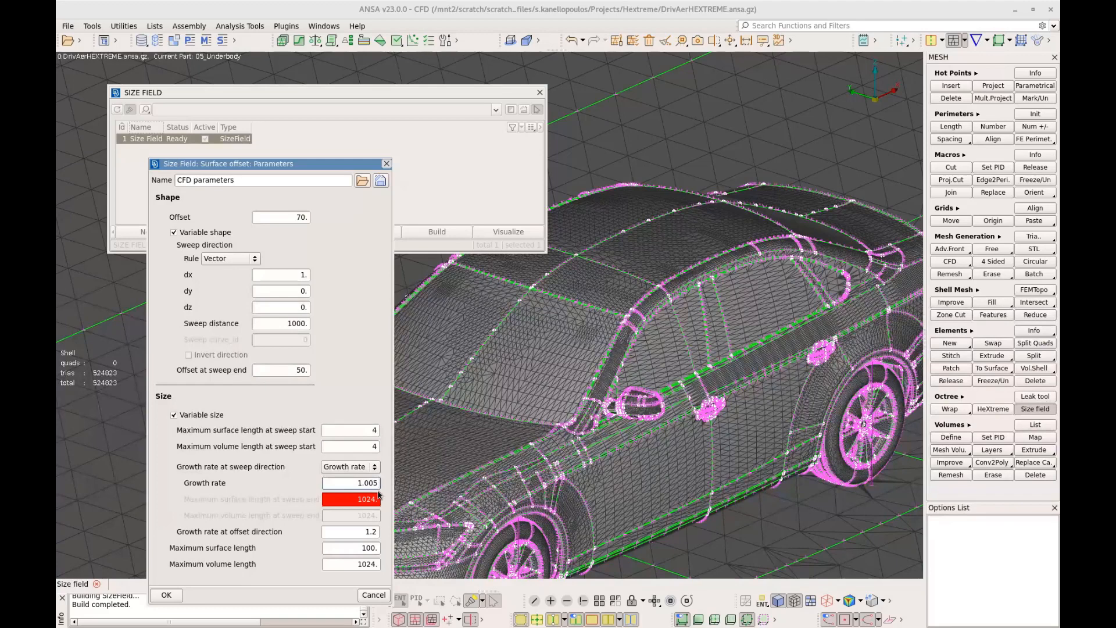
Set the Tyres rule's growth rate at offset direction to 1 and its maximum surface and volume lengths to 8, and accept the parameters
{"action": "left_click_drag", "start_coordinate": [356, 531], "coordinate": [393, 529]}
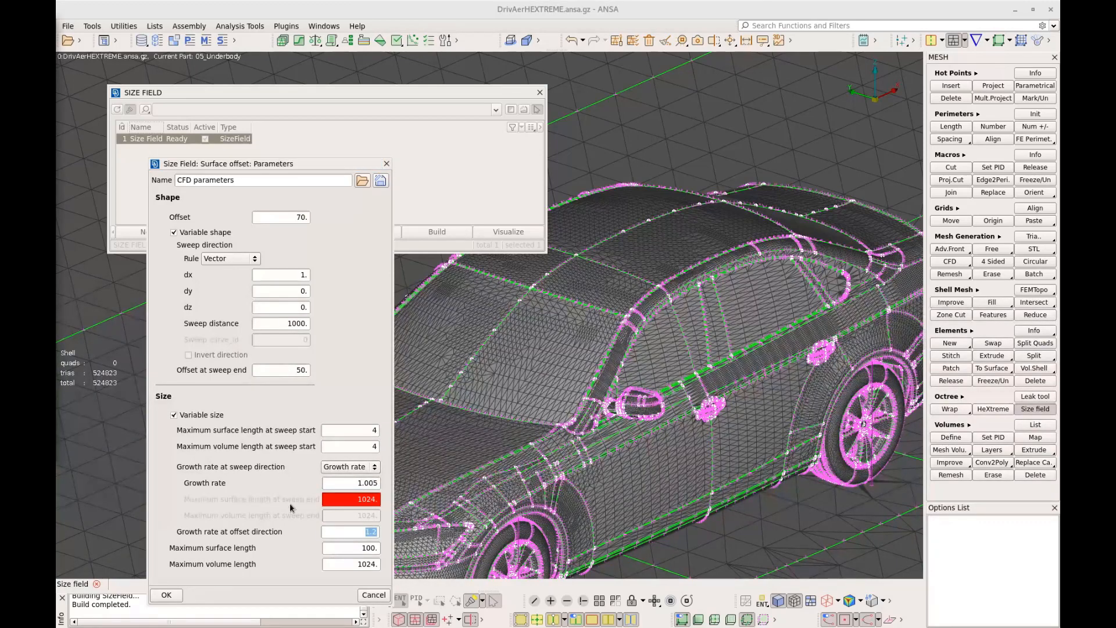
{"action": "left_click", "coordinate": [257, 527]}
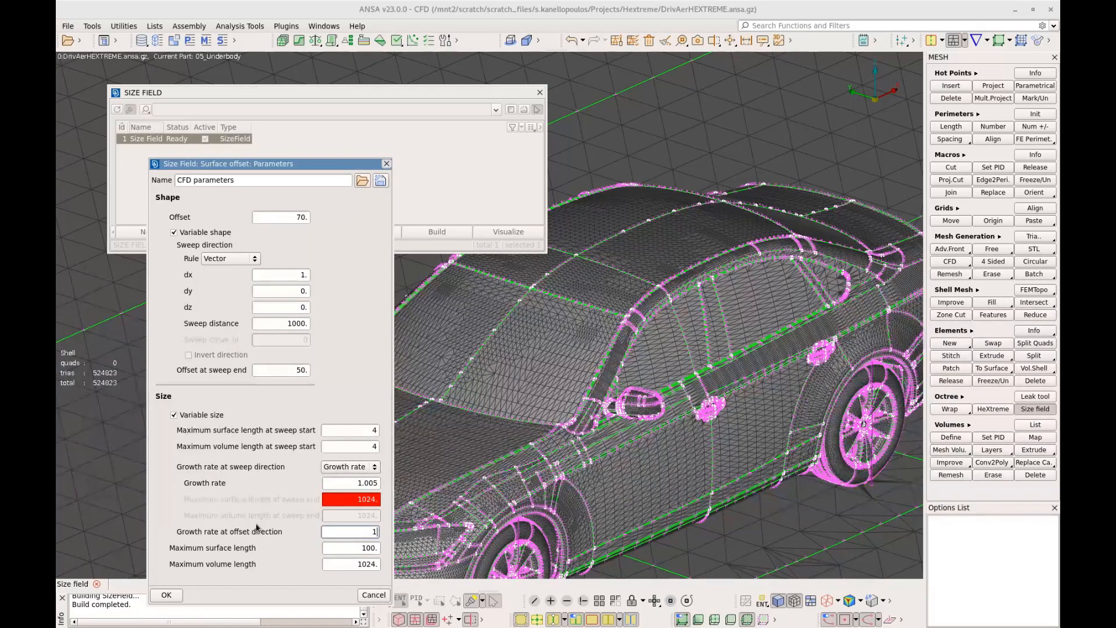
{"action": "left_click", "coordinate": [355, 547]}
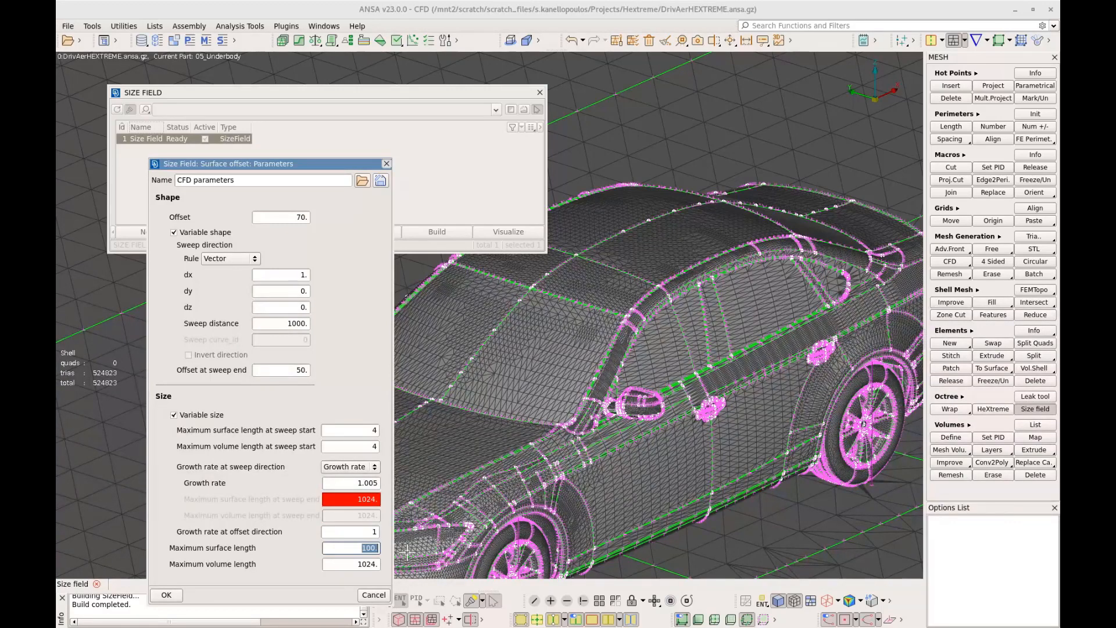
{"action": "type", "text": "8"}
{"action": "left_click", "coordinate": [352, 563]}
{"action": "type", "text": "8"}
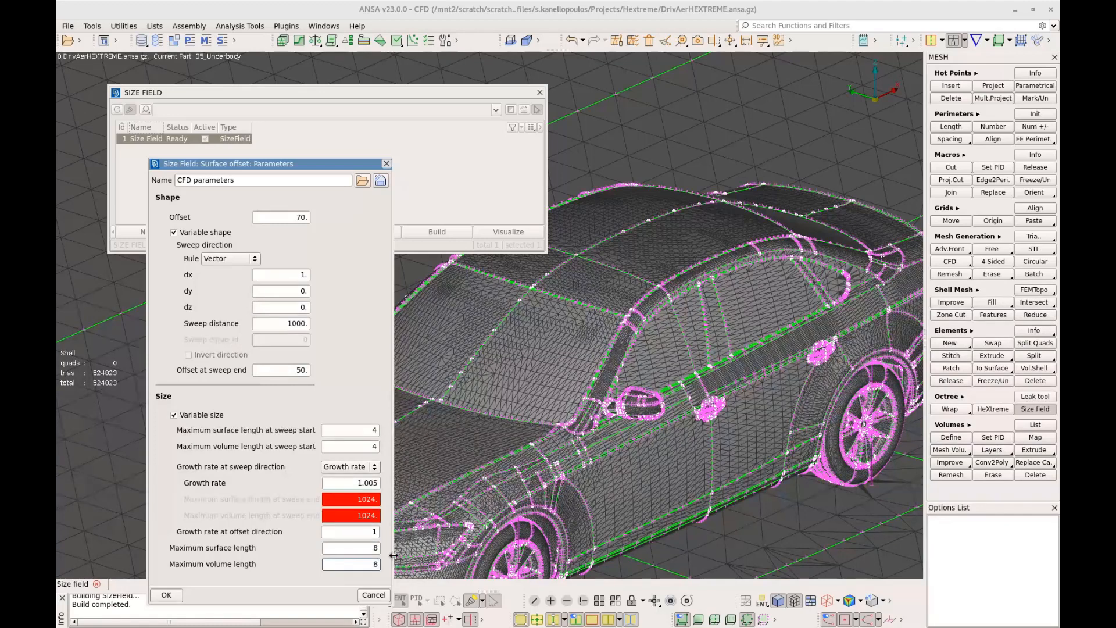
{"action": "left_click", "coordinate": [167, 596]}
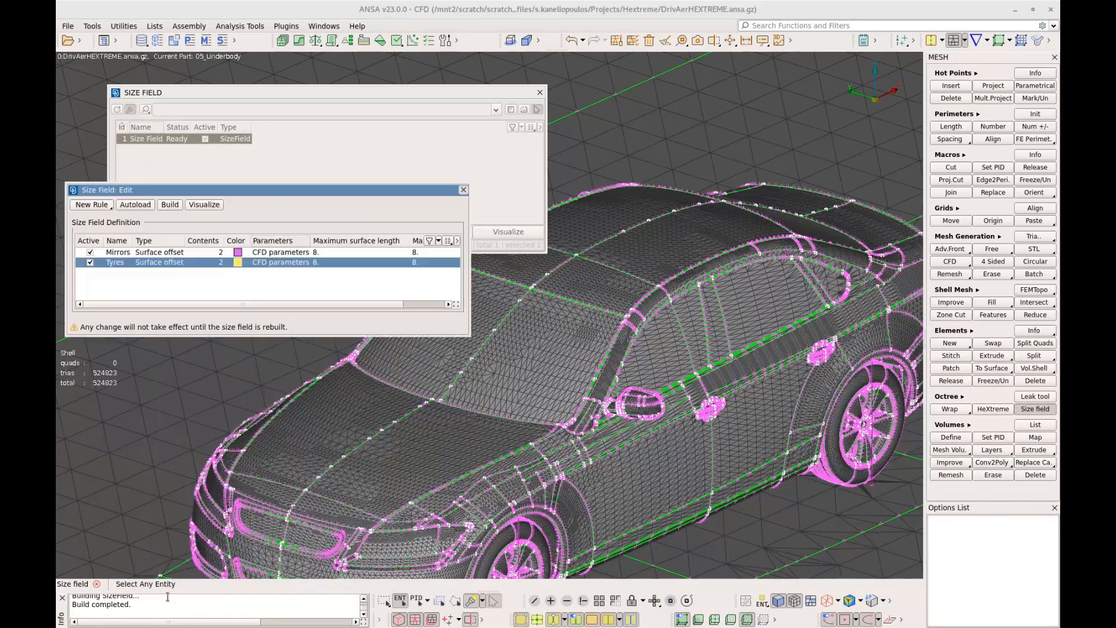
Rebuild the size field and view the maximum volume length plot around the mirrors and tyres
{"action": "left_click", "coordinate": [170, 205]}
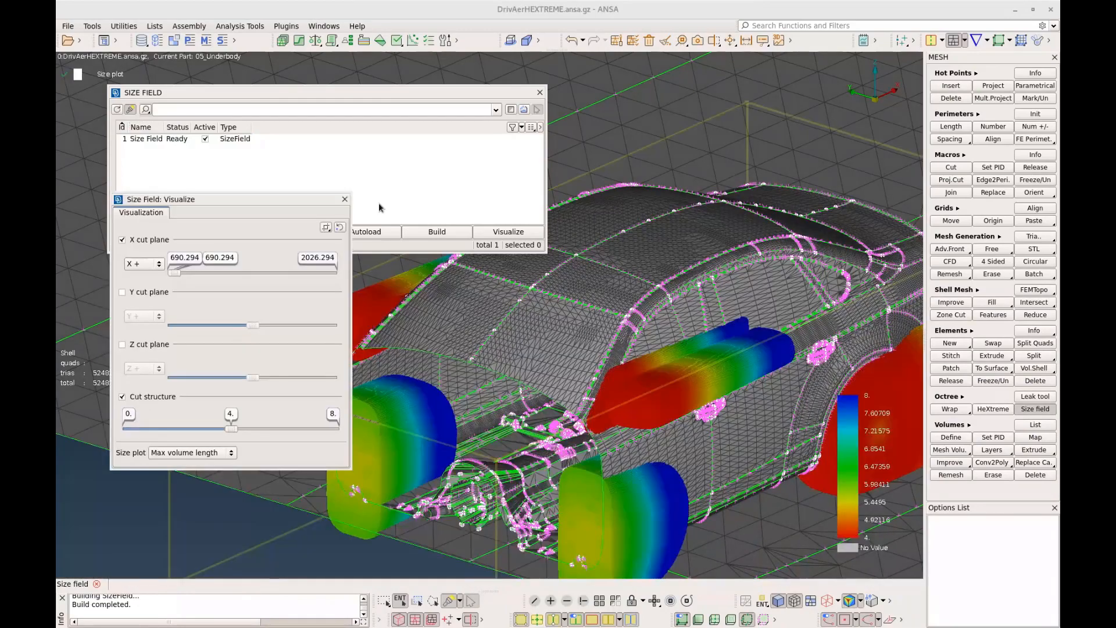
{"action": "scroll", "coordinate": [583, 364], "scroll_direction": "down", "scroll_amount": 1}
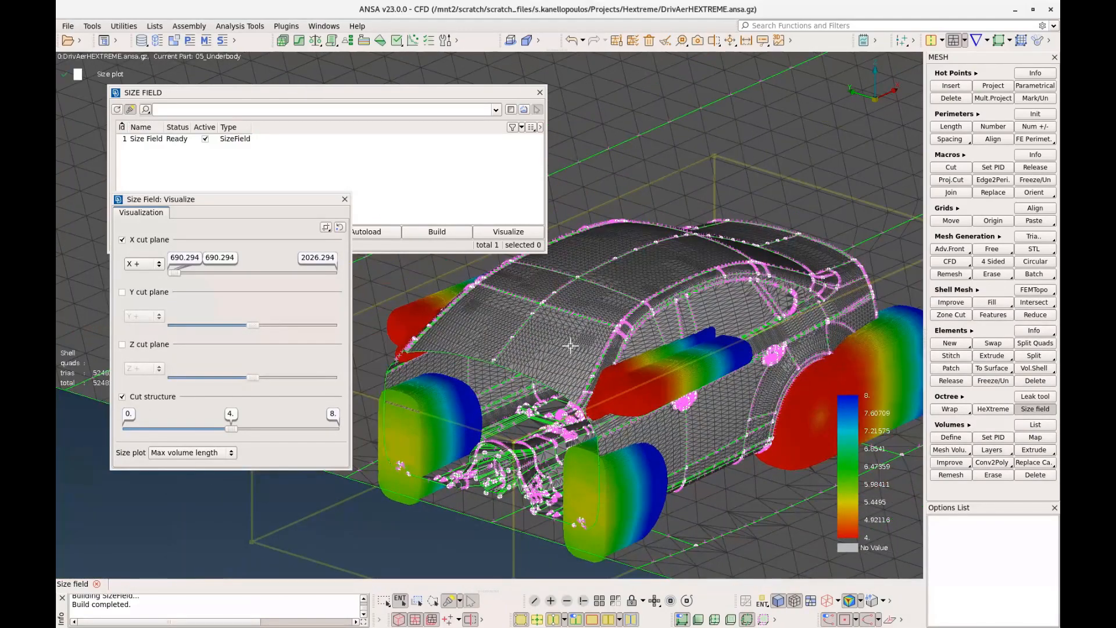
{"action": "scroll", "coordinate": [561, 344], "scroll_direction": "down", "scroll_amount": 2}
{"action": "middle_click_drag", "start_coordinate": [561, 344], "coordinate": [486, 358], "text": "ctrl"}
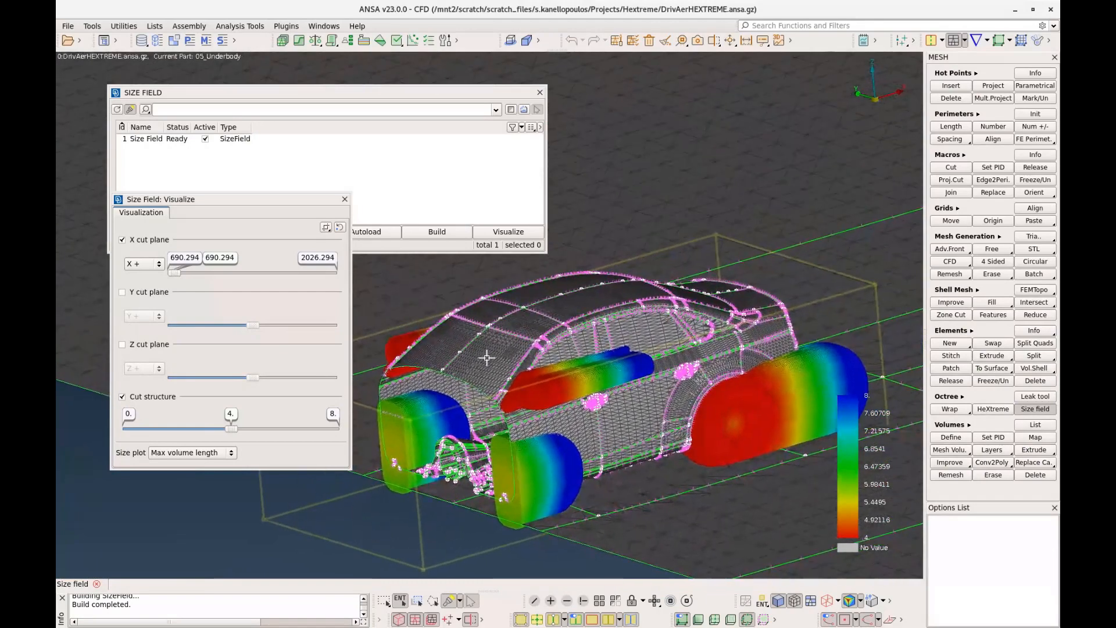
{"action": "left_click_drag", "start_coordinate": [486, 359], "coordinate": [500, 361], "text": "ctrl"}
Examine the size distribution with the X cut plane at 1230.294 and at 870.294, and close the visualization
{"action": "left_click_drag", "start_coordinate": [176, 279], "coordinate": [238, 285]}
{"action": "scroll", "coordinate": [501, 400], "scroll_direction": "down", "scroll_amount": 2}
{"action": "left_click_drag", "start_coordinate": [510, 409], "coordinate": [483, 406], "text": "ctrl"}
{"action": "scroll", "coordinate": [486, 409], "scroll_direction": "up", "scroll_amount": 1}
{"action": "scroll", "coordinate": [734, 436], "scroll_direction": "up", "scroll_amount": 3}
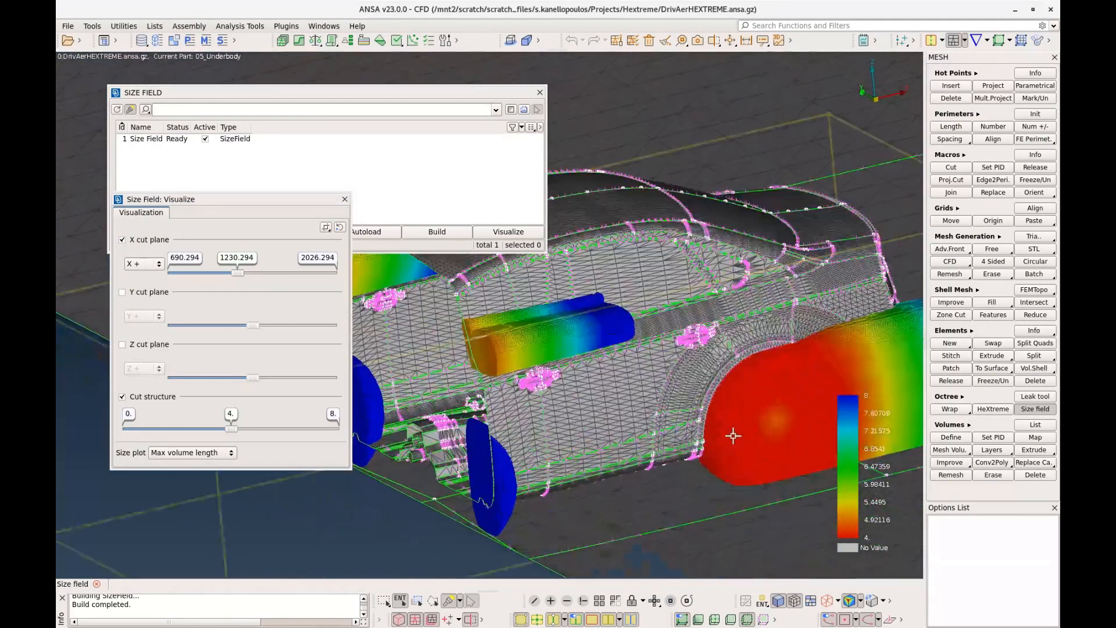
{"action": "scroll", "coordinate": [733, 436], "scroll_direction": "down", "scroll_amount": 4}
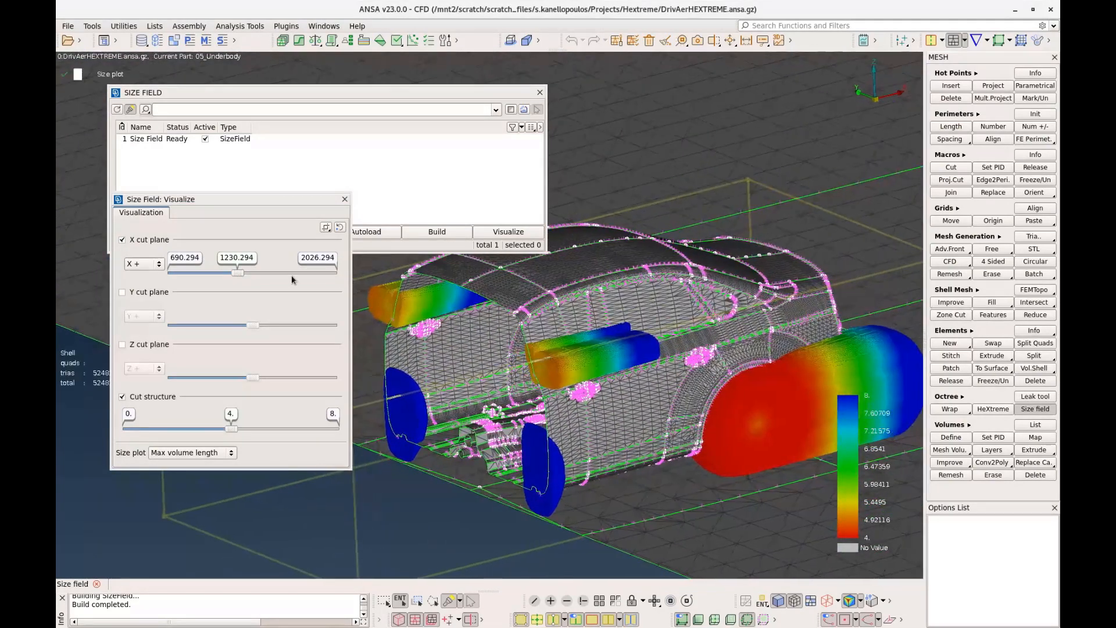
{"action": "left_click_drag", "start_coordinate": [232, 273], "coordinate": [195, 273]}
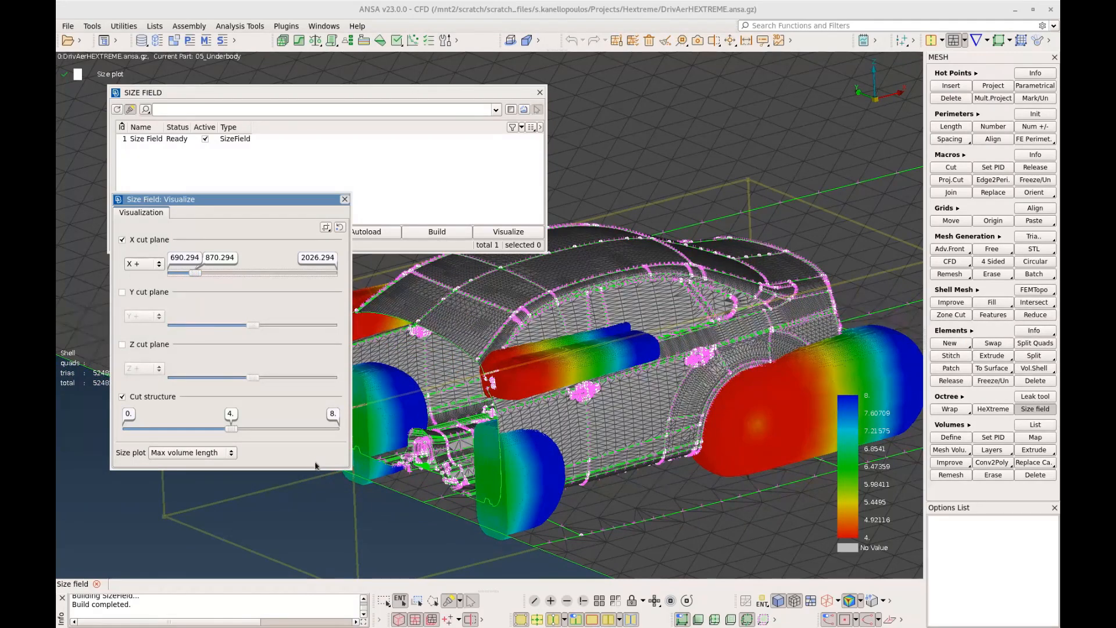
{"action": "left_click", "coordinate": [344, 199]}
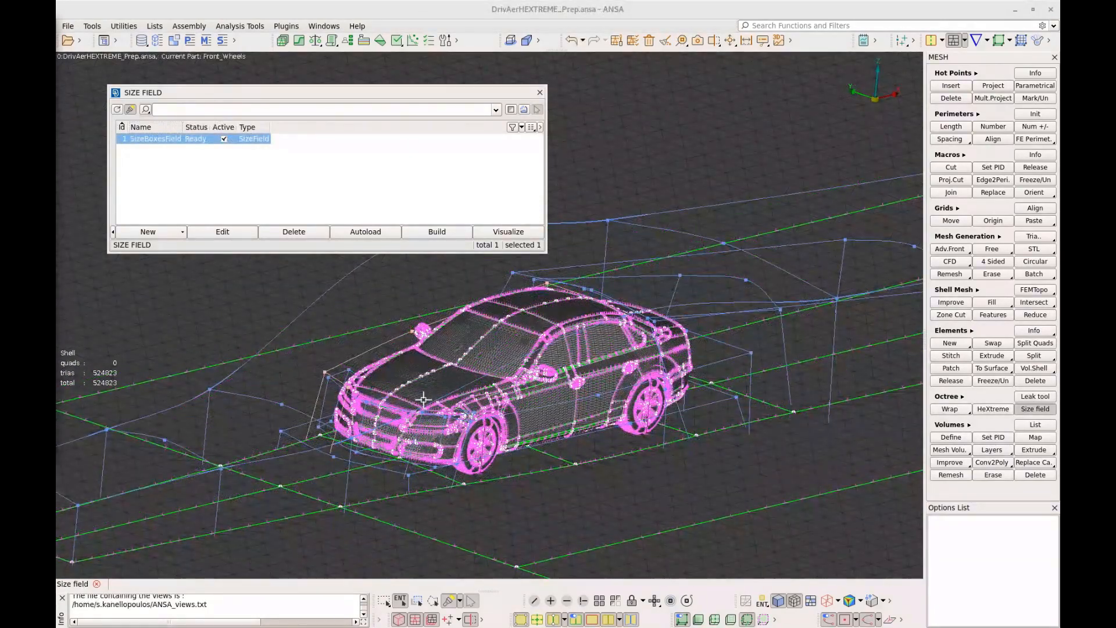
Inspect the size boxes around the car in DrivAerHEXTREME_Prep.ansa and open the definition of SizeBoxesField
{"action": "scroll", "coordinate": [457, 403], "scroll_direction": "down", "scroll_amount": 3}
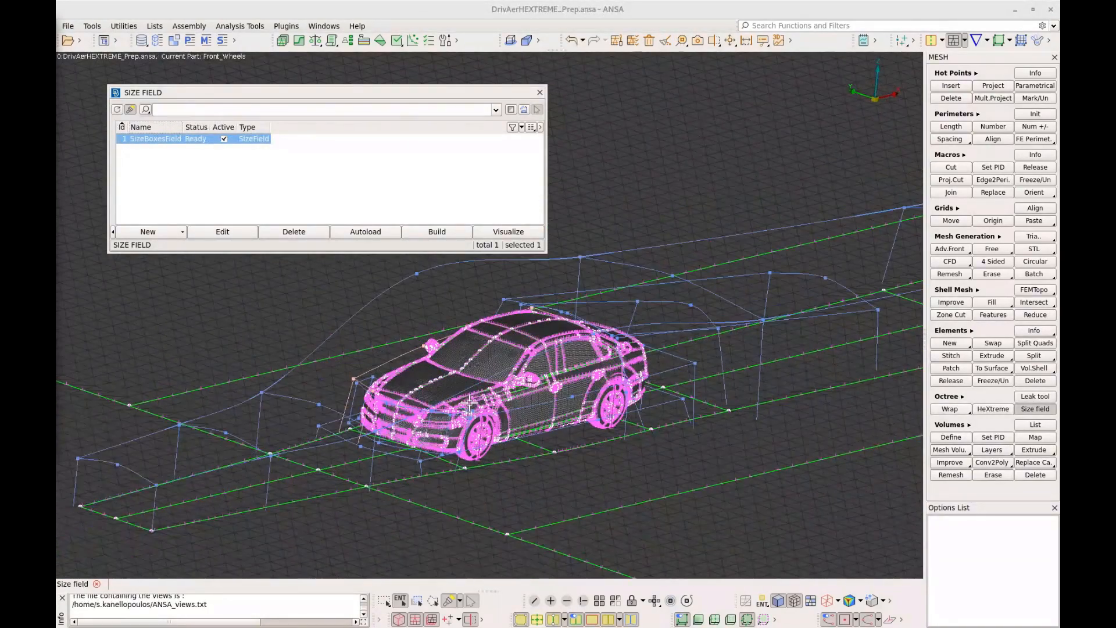
{"action": "left_click", "coordinate": [473, 401]}
{"action": "scroll", "coordinate": [482, 395], "scroll_direction": "down", "scroll_amount": 1}
{"action": "left_click_drag", "start_coordinate": [482, 394], "coordinate": [501, 392], "text": "ctrl"}
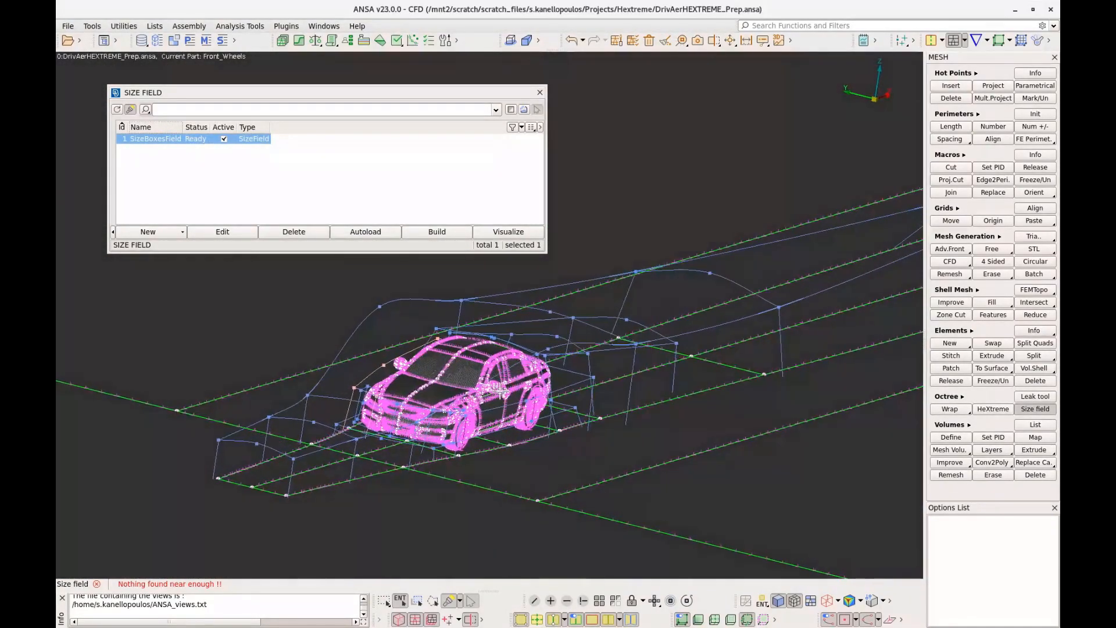
{"action": "left_click", "coordinate": [158, 142]}
{"action": "double_click", "coordinate": [158, 141]}
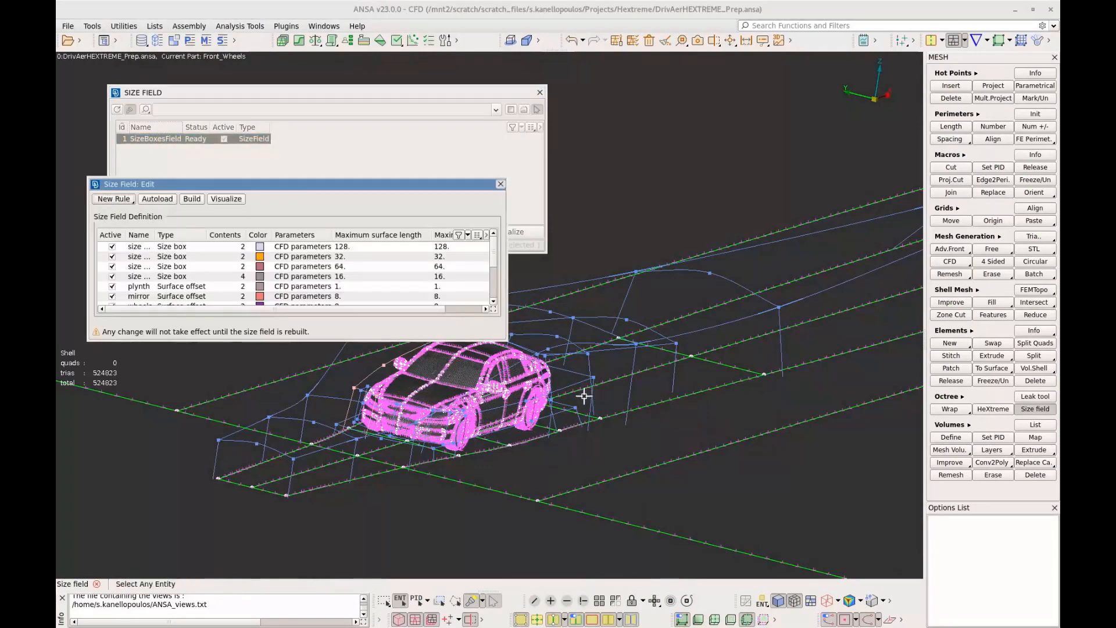
Enlarge the size field definition window to list all rules and widen the name column to fit the full rule names
{"action": "scroll", "coordinate": [583, 394], "scroll_direction": "up", "scroll_amount": 3}
{"action": "middle_click_drag", "start_coordinate": [576, 391], "coordinate": [785, 413], "text": "ctrl"}
{"action": "left_click_drag", "start_coordinate": [785, 413], "coordinate": [723, 377], "text": "ctrl"}
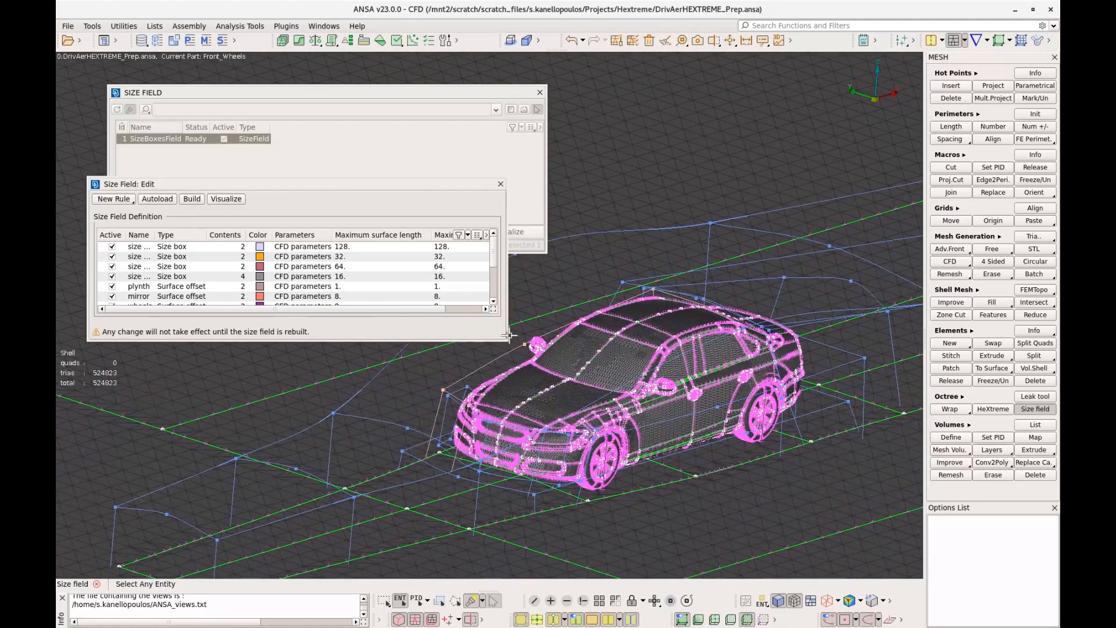
{"action": "left_click_drag", "start_coordinate": [505, 339], "coordinate": [603, 410]}
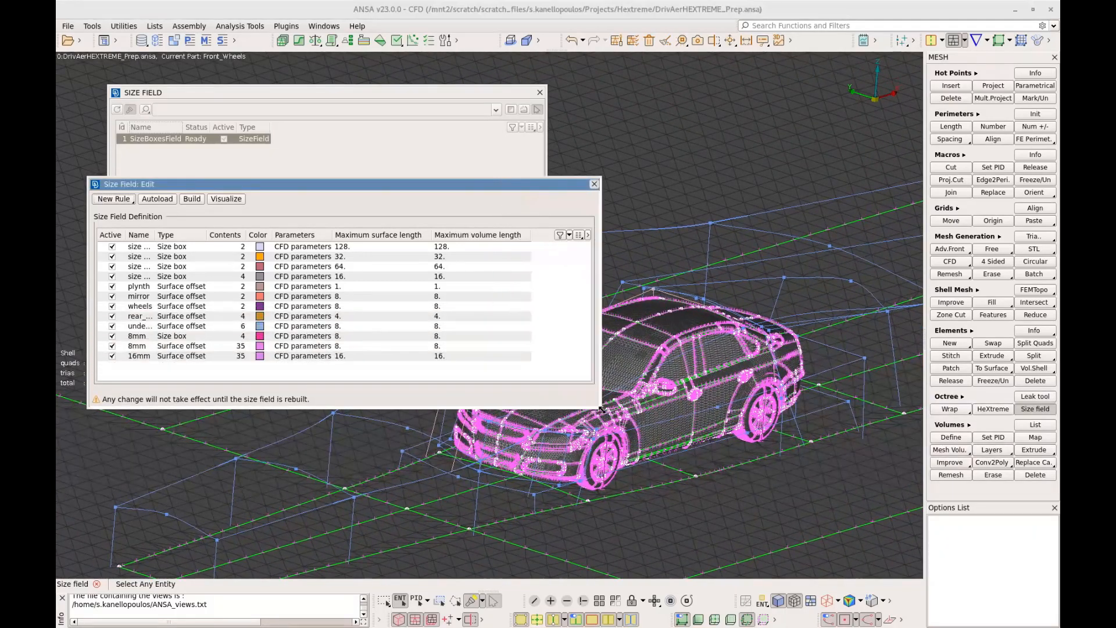
{"action": "double_click", "coordinate": [155, 233]}
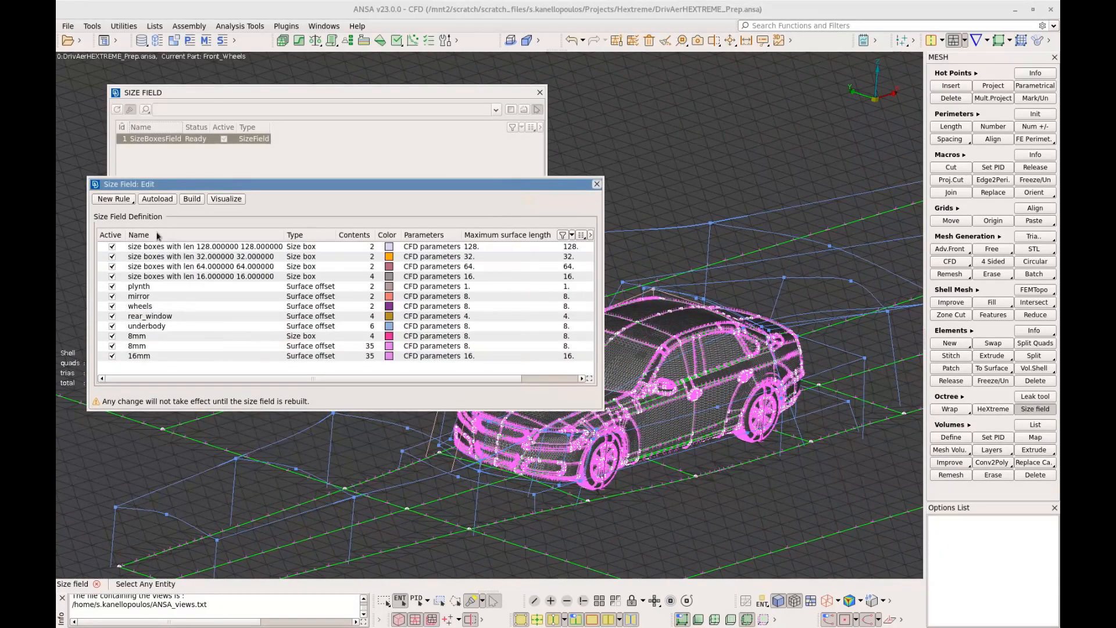
Review the SizeBoxesField rules one by one, from the 128 size boxes to the 16mm surface offset, checking the entities each covers
{"action": "left_click", "coordinate": [226, 248]}
{"action": "key", "text": "Down"}
{"action": "key", "text": "Down"}
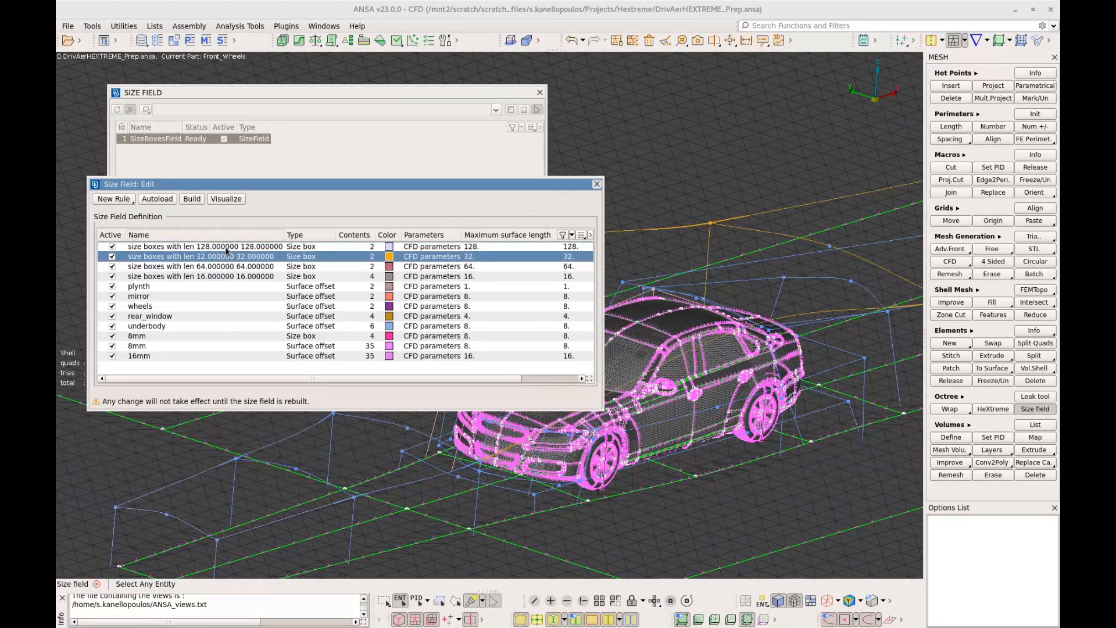
{"action": "key", "text": "Down"}
{"action": "key", "text": "Down"}
{"action": "key", "text": "Down"}
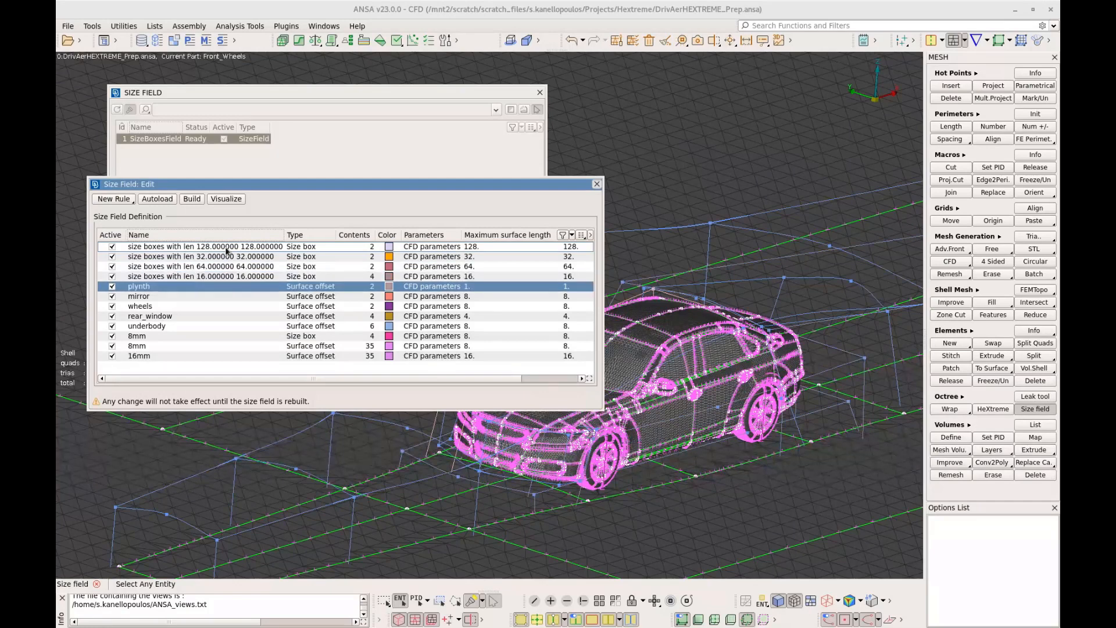
{"action": "key", "text": "Down"}
{"action": "key", "text": "Down"}
{"action": "key", "text": "Down"}
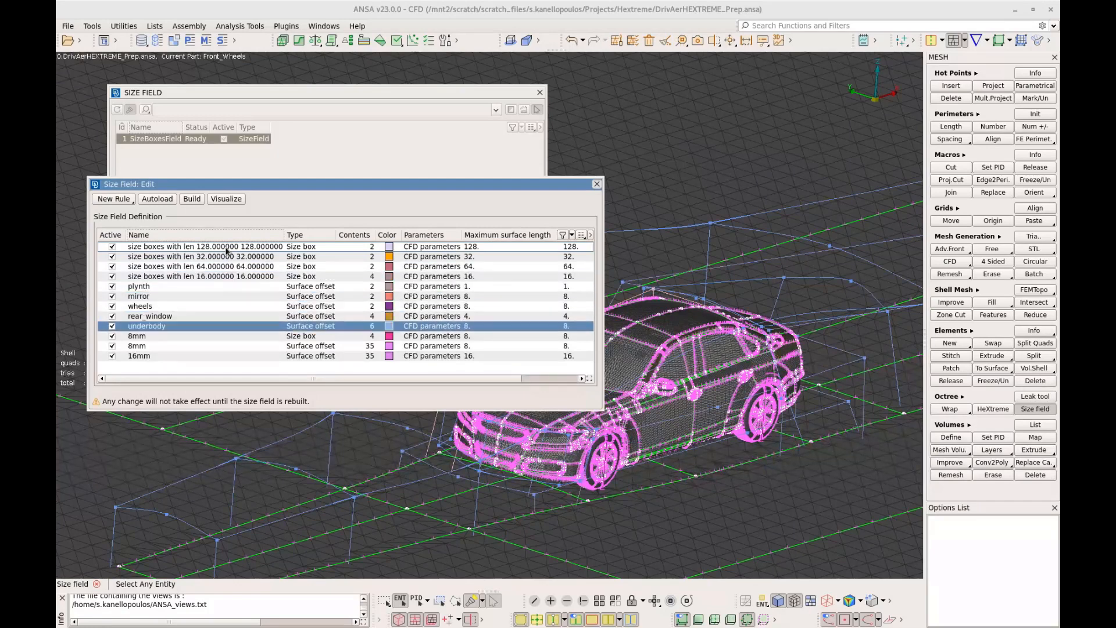
{"action": "key", "text": "Down"}
{"action": "key", "text": "Down"}
{"action": "key", "text": "Down"}
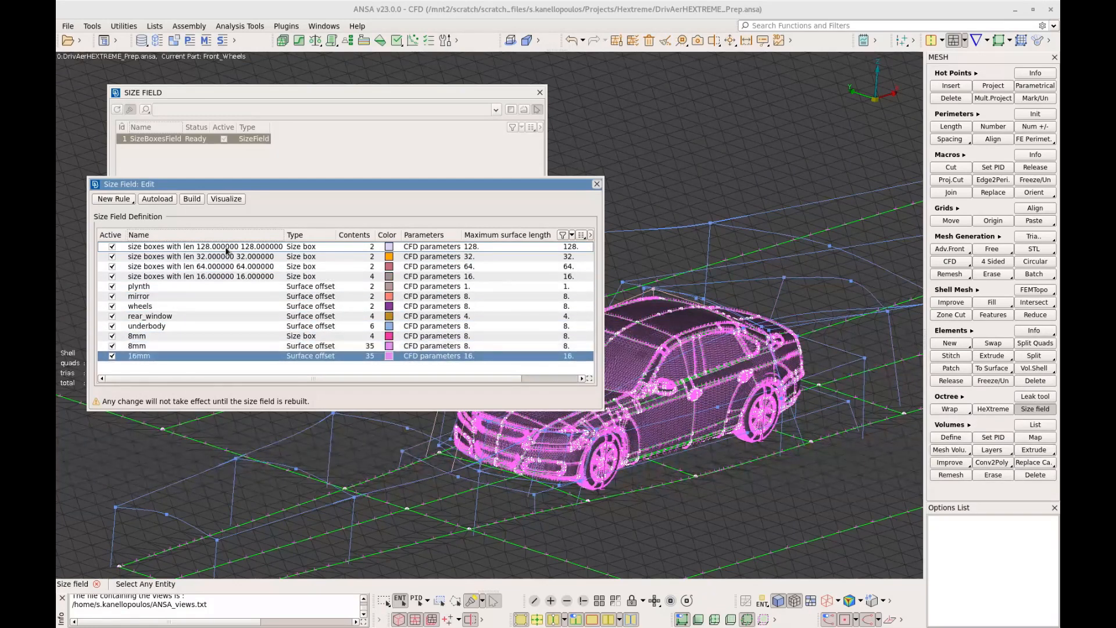
Visualize the size field around the car and move the X cut plane to about 2079.267
{"action": "scroll", "coordinate": [576, 461], "scroll_direction": "down", "scroll_amount": 5}
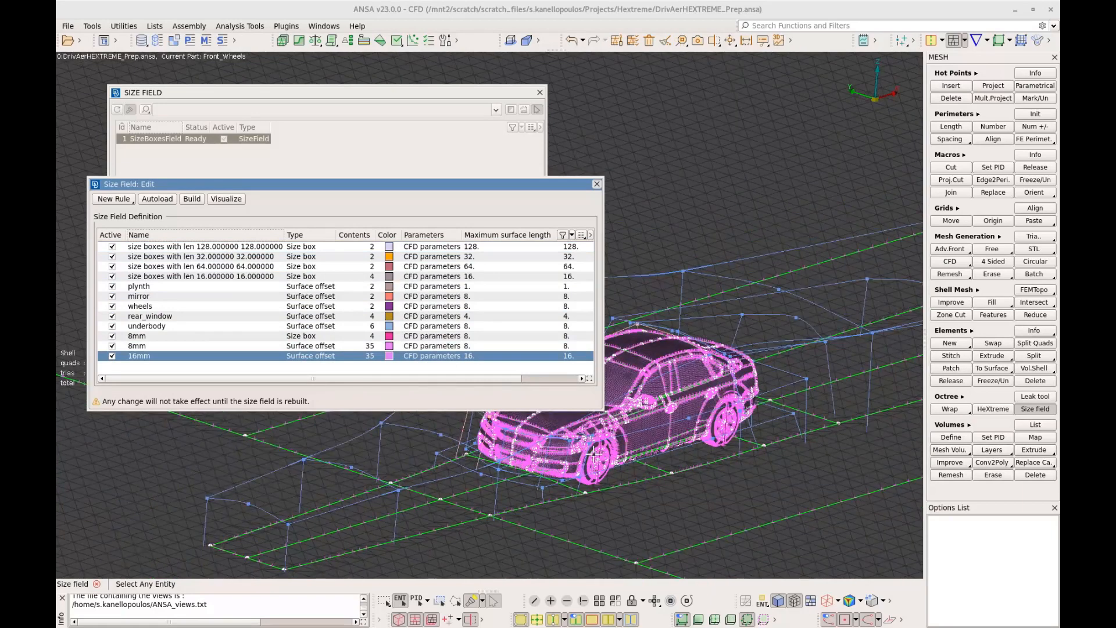
{"action": "middle_click_drag", "start_coordinate": [640, 445], "coordinate": [630, 450], "text": "ctrl"}
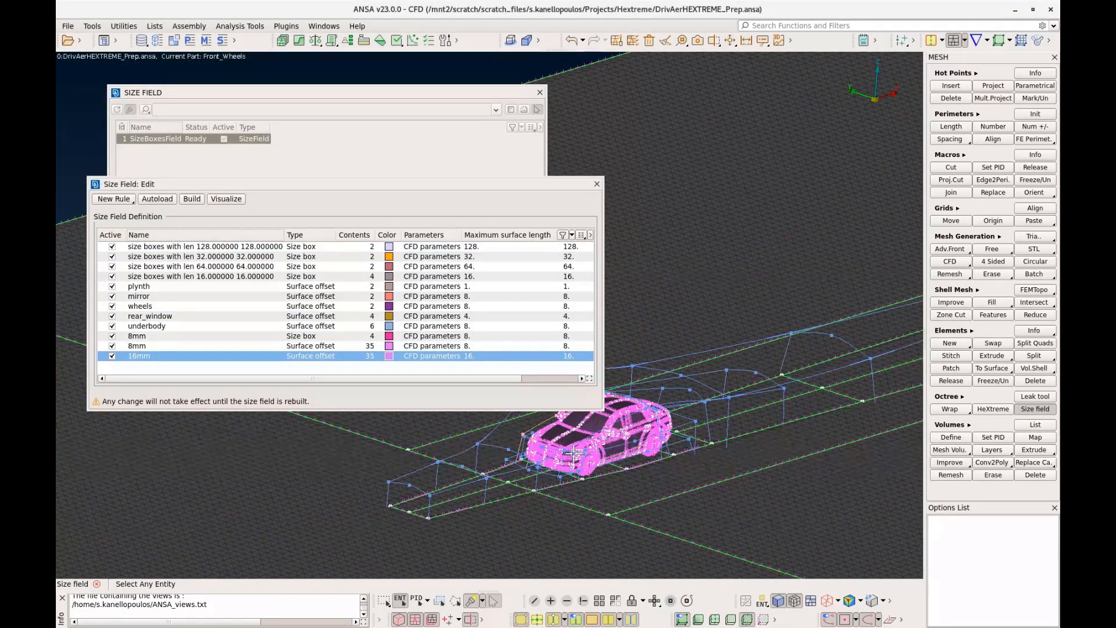
{"action": "left_click_drag", "start_coordinate": [419, 183], "coordinate": [405, 99]}
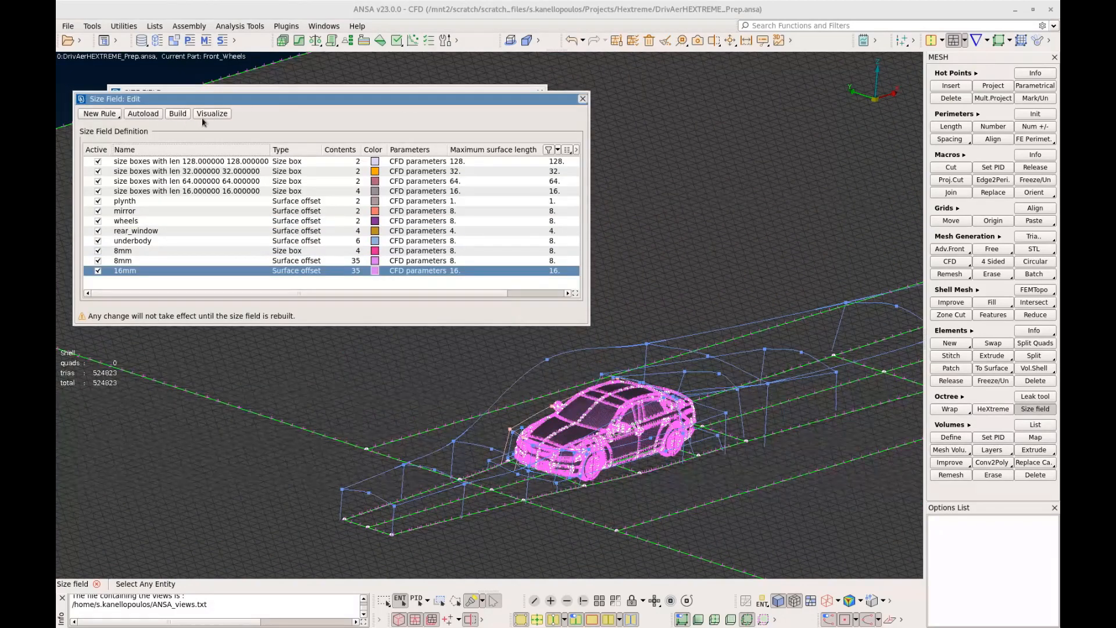
{"action": "left_click", "coordinate": [213, 114]}
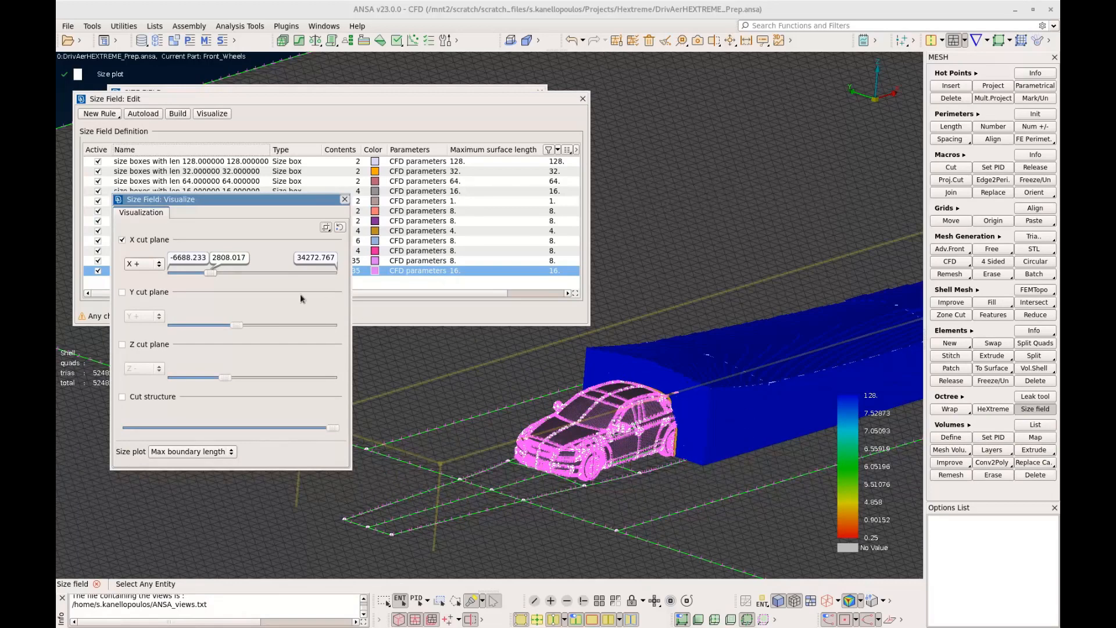
{"action": "left_click_drag", "start_coordinate": [211, 274], "coordinate": [210, 276]}
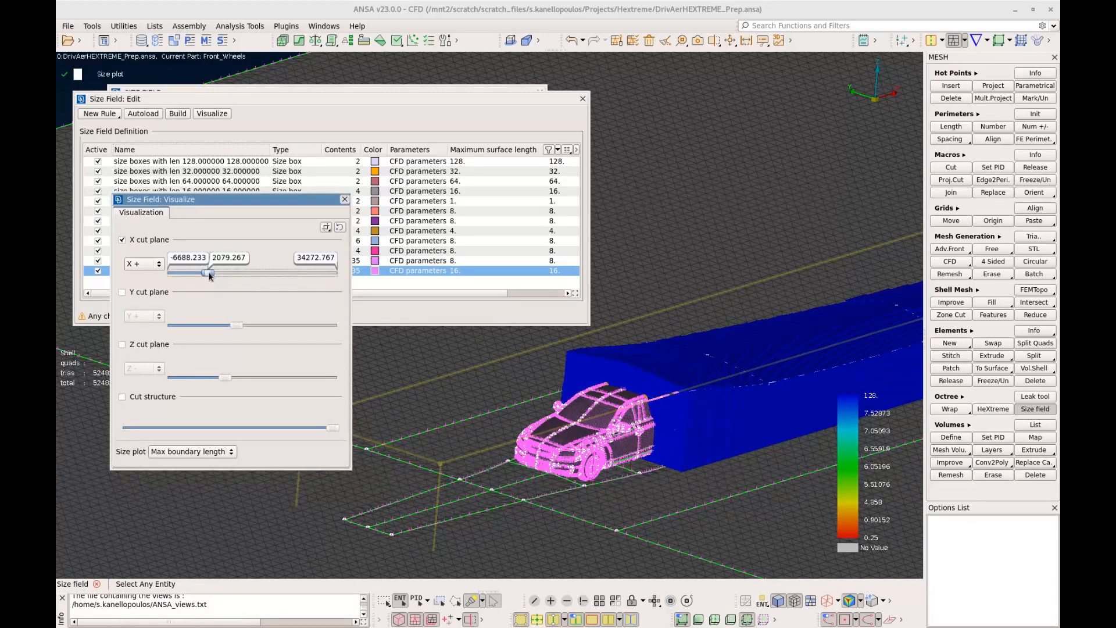
Set the size plot's color bar to use a unique color for each range
{"action": "right_click", "coordinate": [852, 482]}
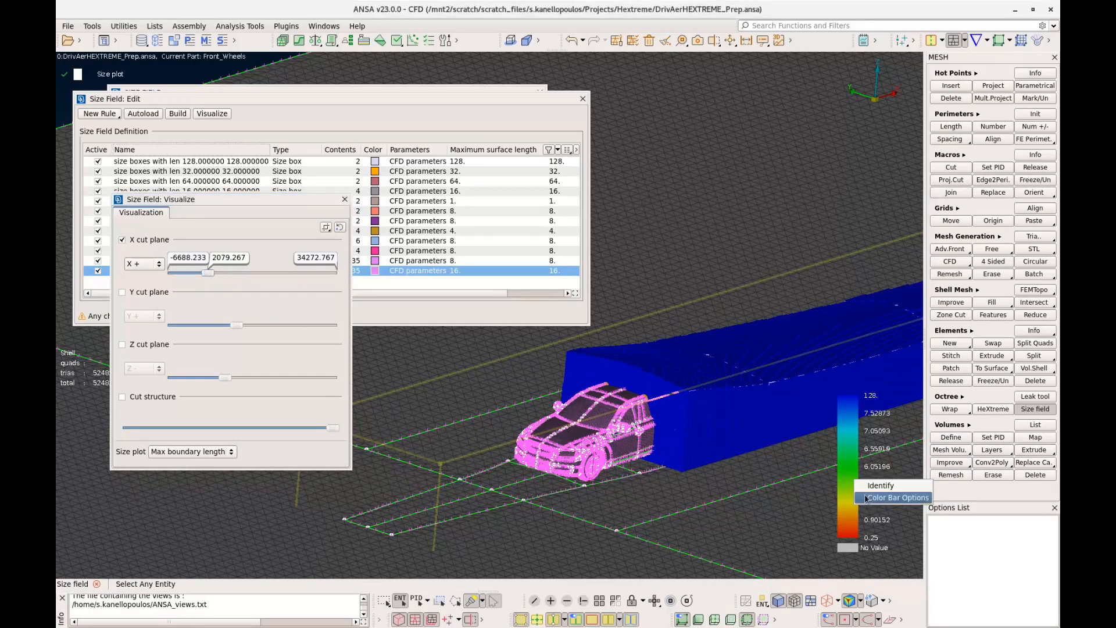
{"action": "left_click", "coordinate": [868, 498]}
{"action": "left_click", "coordinate": [807, 426]}
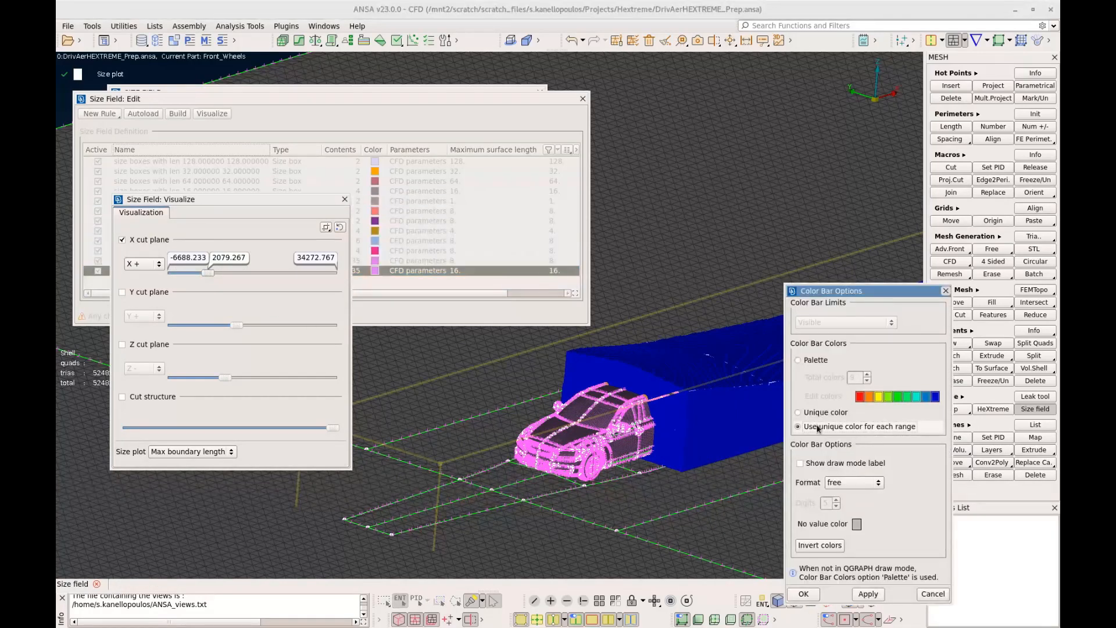
{"action": "left_click", "coordinate": [869, 594]}
{"action": "left_click", "coordinate": [806, 593]}
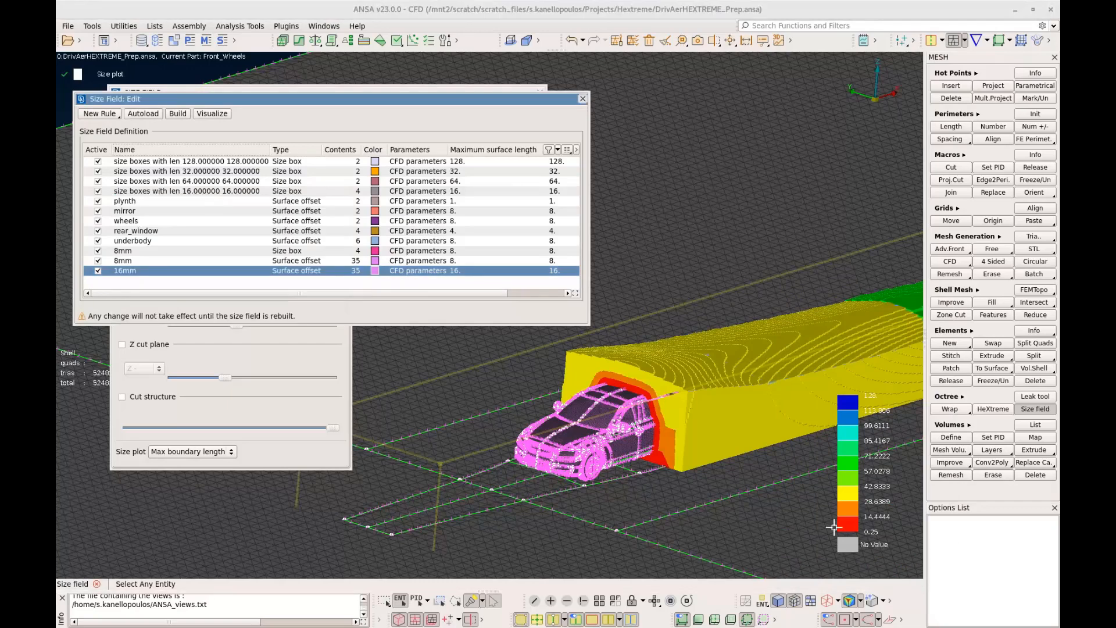
Move the X cut plane to about 983.517 and examine the size zones around the car and downstream in the wake
{"action": "left_click", "coordinate": [283, 357]}
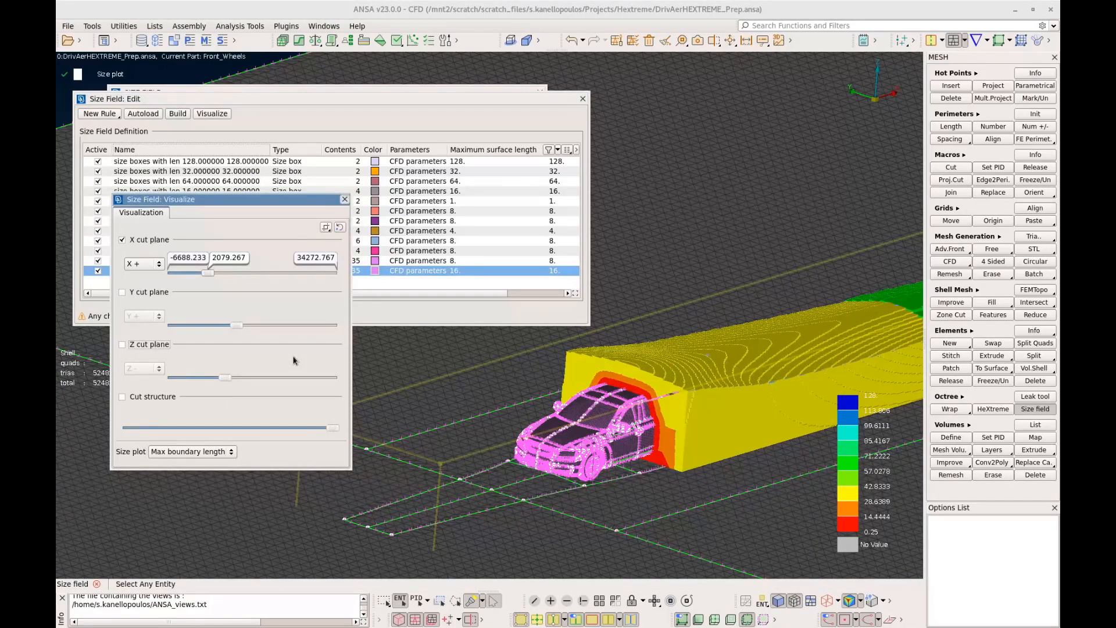
{"action": "left_click_drag", "start_coordinate": [208, 273], "coordinate": [203, 275]}
{"action": "scroll", "coordinate": [619, 431], "scroll_direction": "up", "scroll_amount": 5}
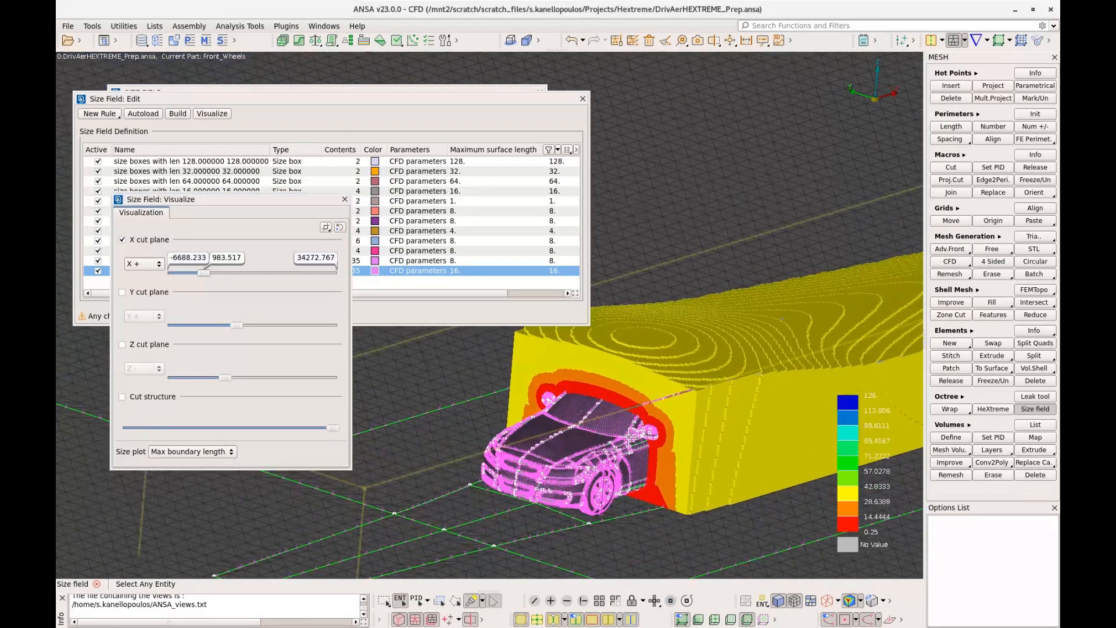
{"action": "scroll", "coordinate": [621, 431], "scroll_direction": "down", "scroll_amount": 5}
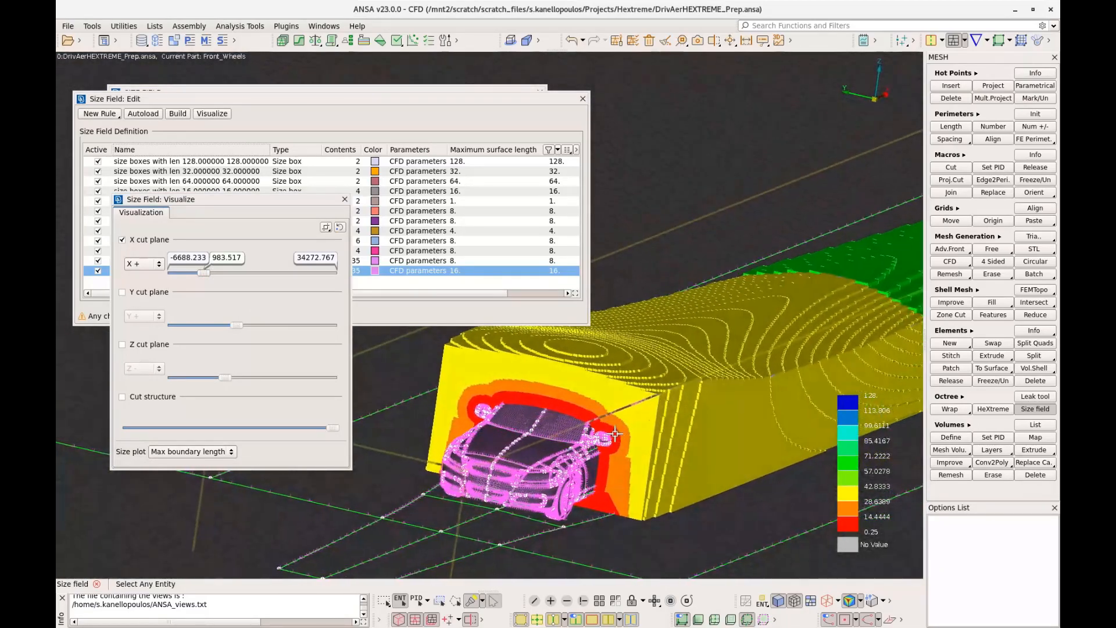
{"action": "middle_click_drag", "start_coordinate": [665, 432], "coordinate": [492, 446], "text": "ctrl"}
{"action": "scroll", "coordinate": [511, 445], "scroll_direction": "down", "scroll_amount": 2}
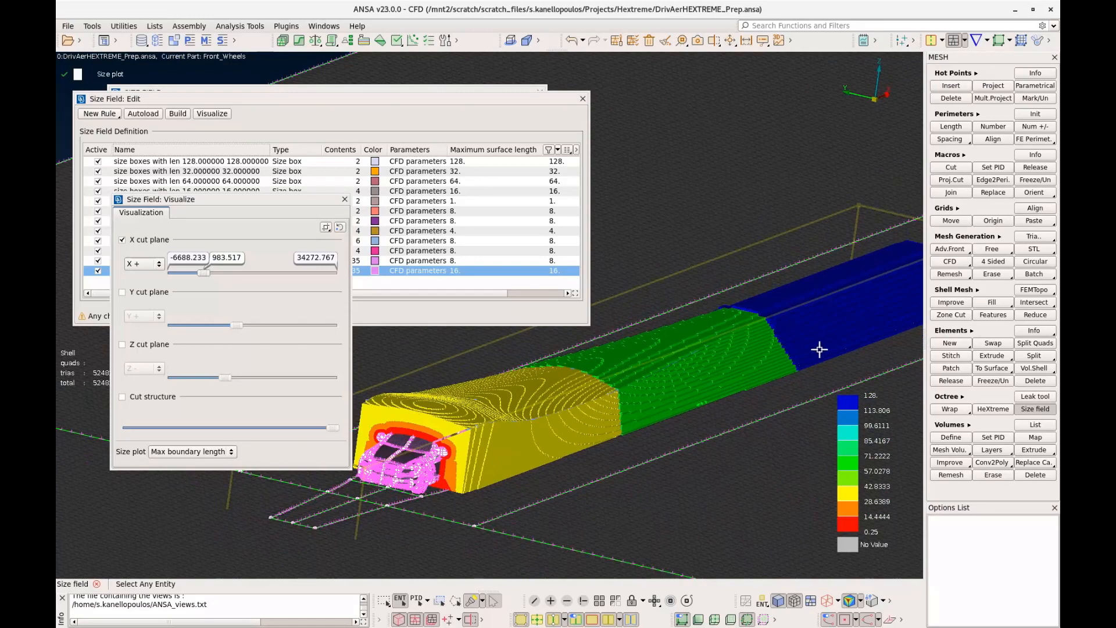
{"action": "scroll", "coordinate": [823, 349], "scroll_direction": "down", "scroll_amount": 2}
{"action": "scroll", "coordinate": [562, 443], "scroll_direction": "up", "scroll_amount": 5}
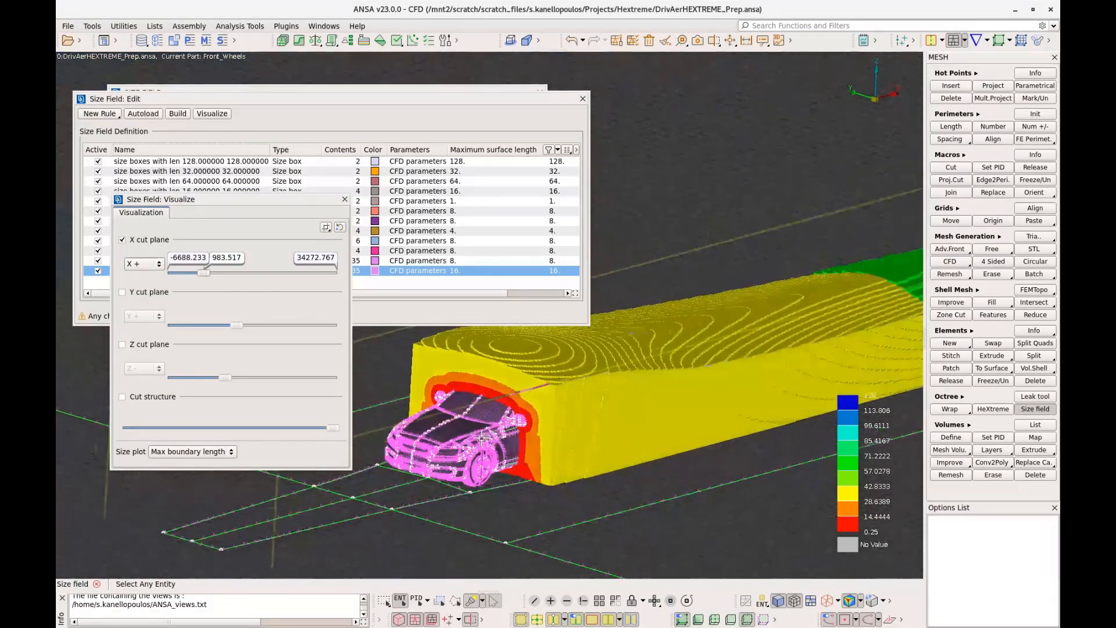
{"action": "middle_click_drag", "start_coordinate": [552, 438], "coordinate": [585, 471], "text": "ctrl"}
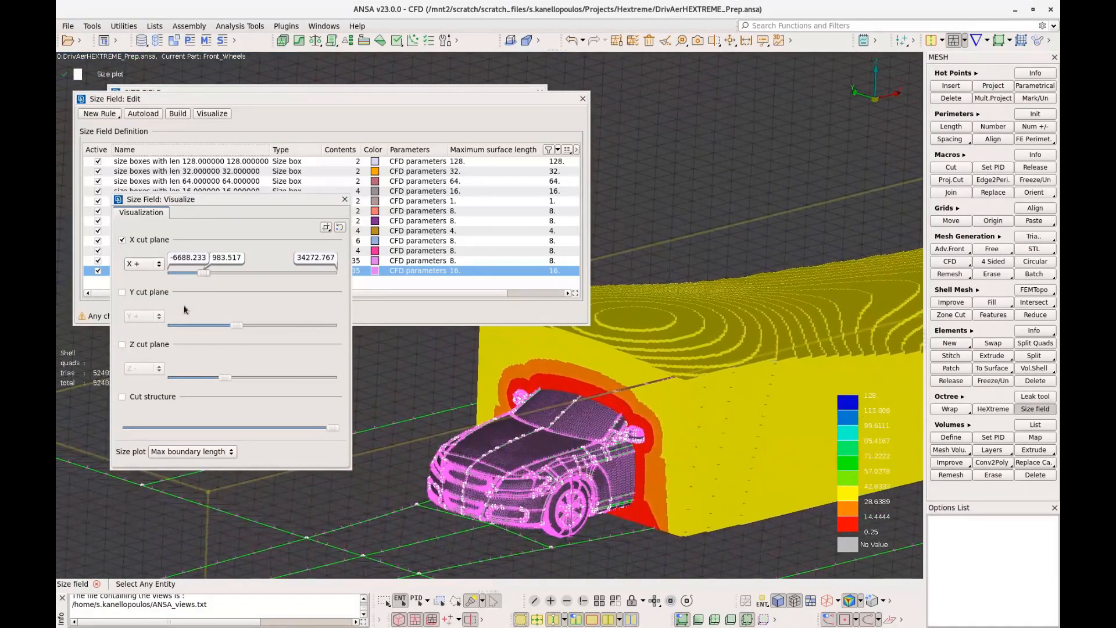
Examine the sizes with the X cut plane at about -1071.483 and an added Y cut plane at about -71.501, and close the visualization
{"action": "left_click_drag", "start_coordinate": [205, 271], "coordinate": [204, 271]}
{"action": "left_click", "coordinate": [153, 295]}
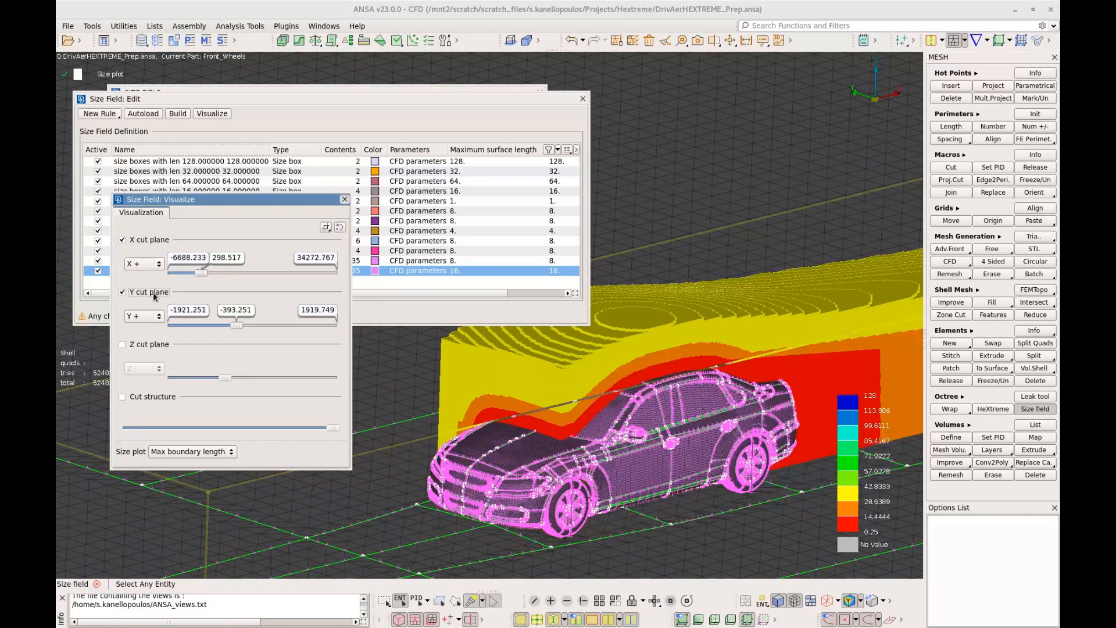
{"action": "scroll", "coordinate": [757, 396], "scroll_direction": "up", "scroll_amount": 2}
{"action": "left_click_drag", "start_coordinate": [757, 396], "coordinate": [721, 397], "text": "ctrl"}
{"action": "mouse_move", "coordinate": [236, 325]}
{"action": "left_mouse_down"}
{"action": "mouse_move", "coordinate": [208, 323]}
{"action": "mouse_move", "coordinate": [243, 327]}
{"action": "left_mouse_up"}
{"action": "left_click_drag", "start_coordinate": [201, 273], "coordinate": [198, 275]}
{"action": "left_click_drag", "start_coordinate": [198, 275], "coordinate": [195, 274]}
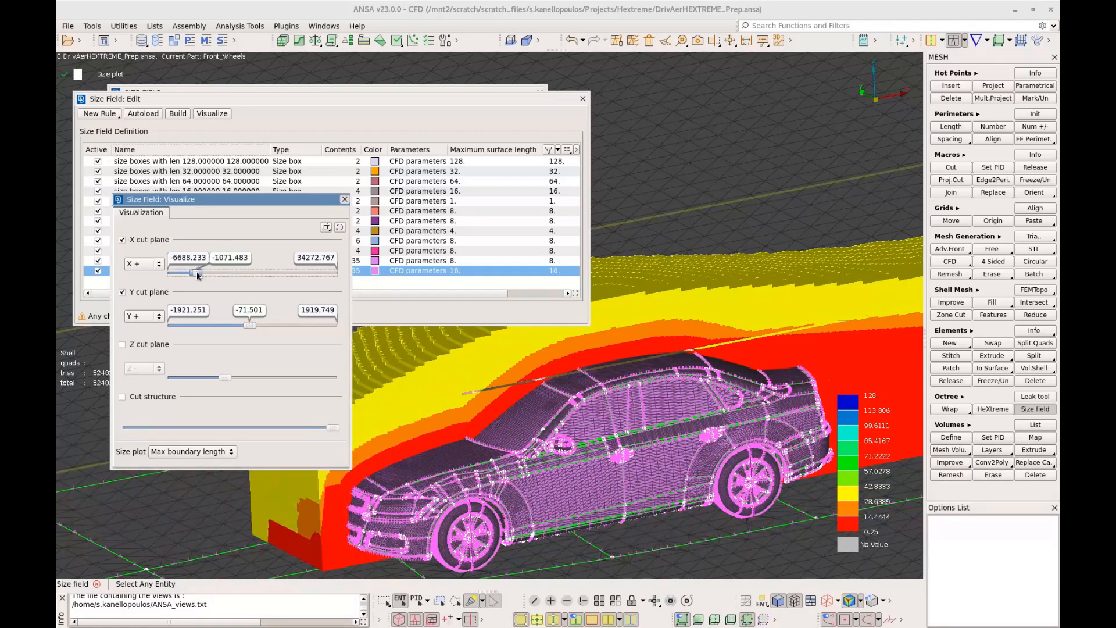
{"action": "left_click", "coordinate": [345, 200]}
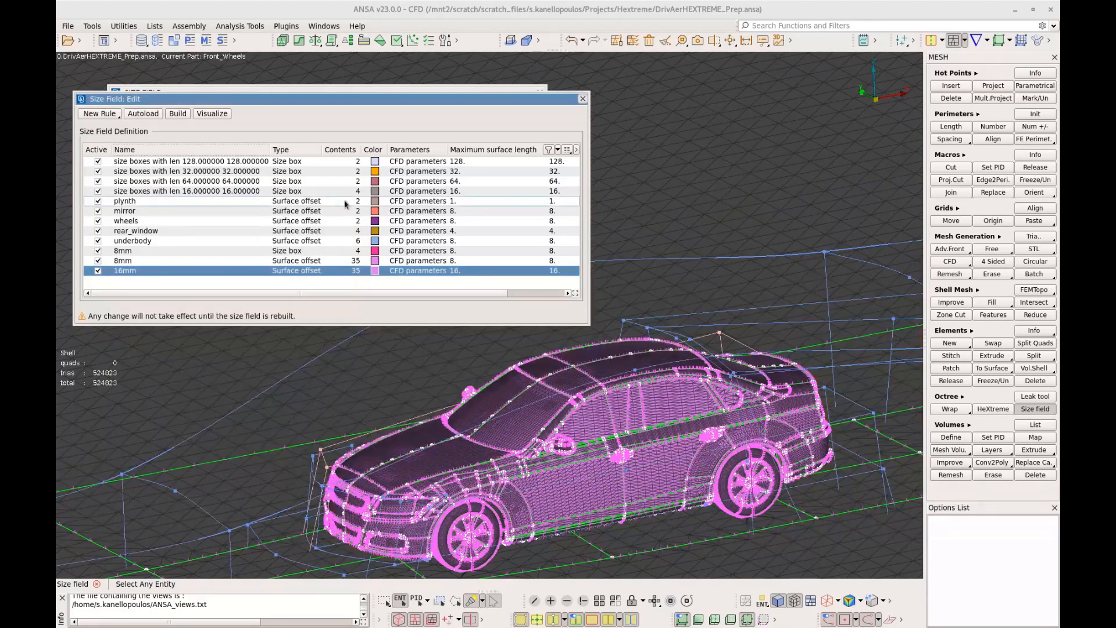
Close the SizeBoxesField definition and the size field list
{"action": "scroll", "coordinate": [459, 464], "scroll_direction": "down", "scroll_amount": 3}
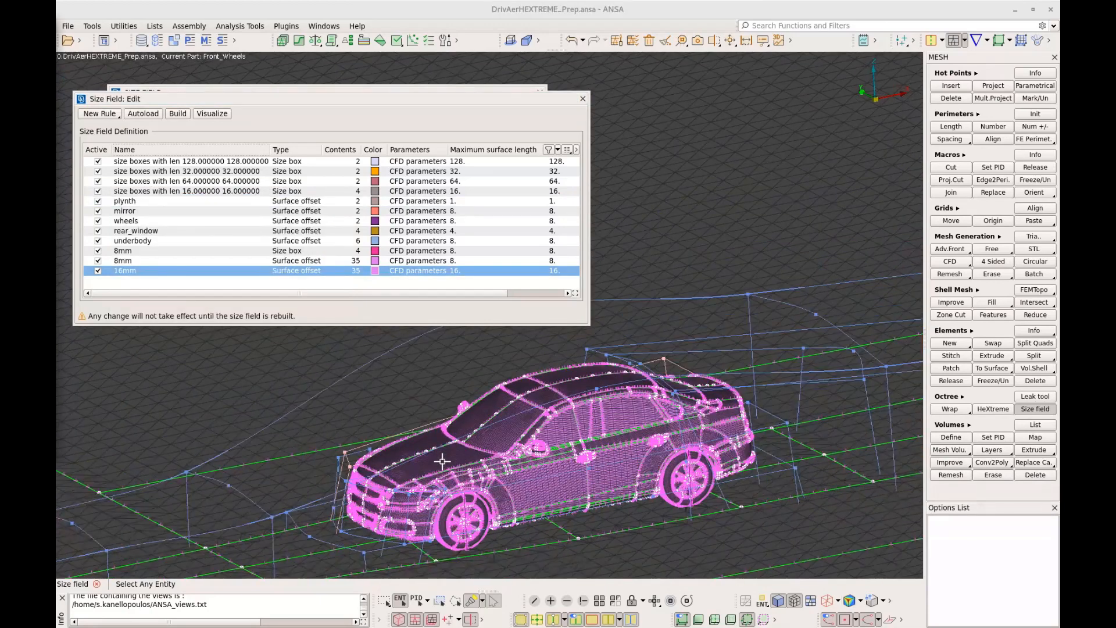
{"action": "left_click", "coordinate": [458, 463]}
{"action": "left_click_drag", "start_coordinate": [459, 464], "coordinate": [488, 463], "text": "ctrl"}
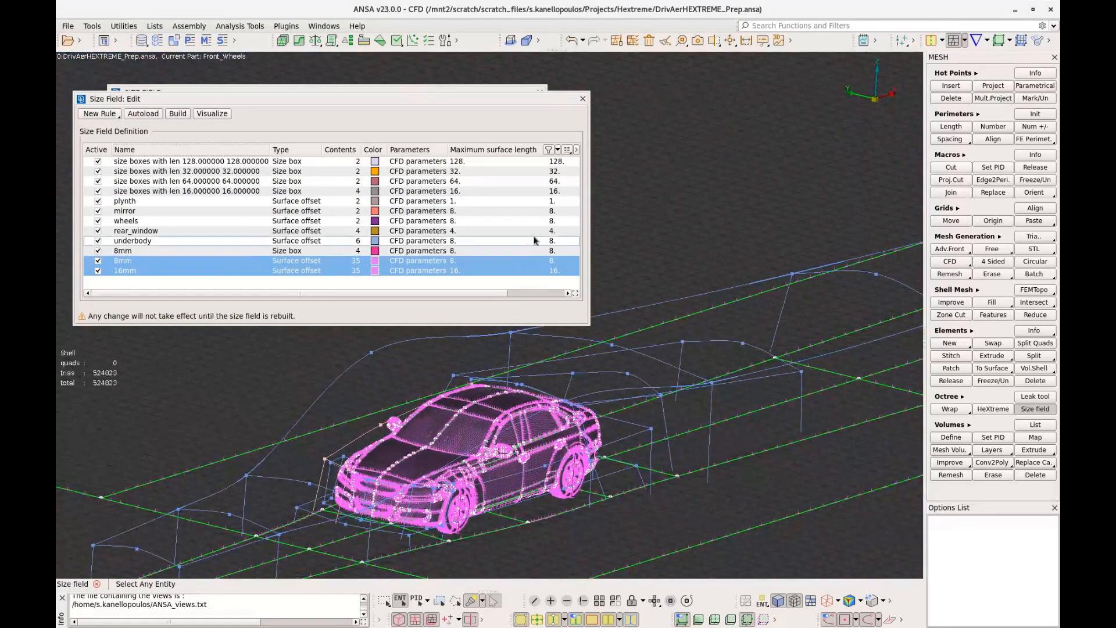
{"action": "left_click", "coordinate": [551, 106]}
{"action": "left_click", "coordinate": [582, 99]}
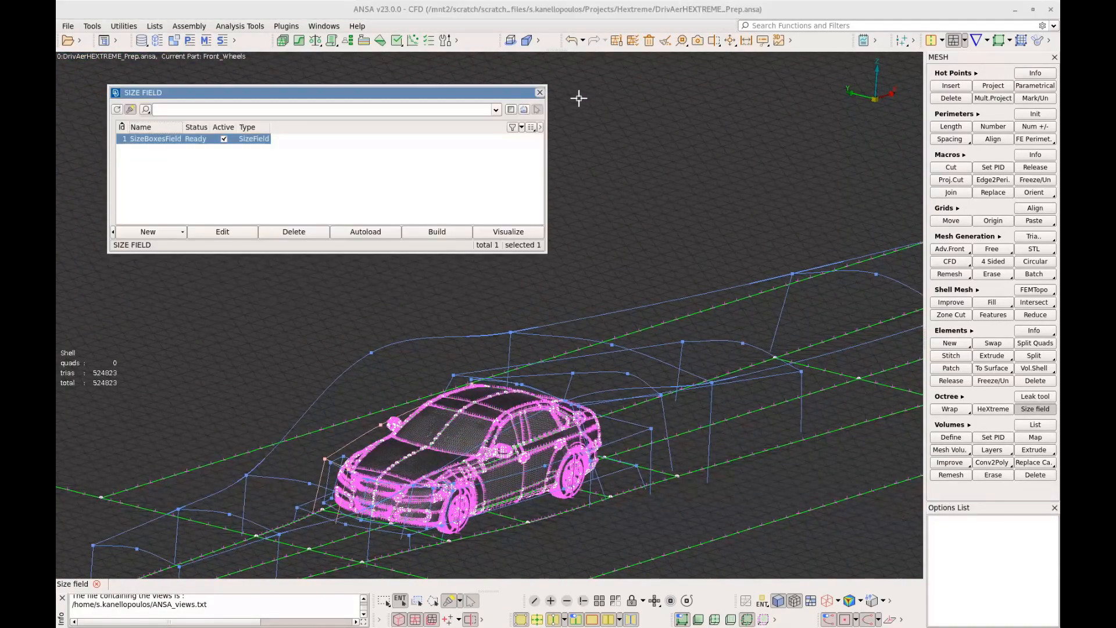
{"action": "left_click", "coordinate": [540, 92]}
Create a new HeXtreme octree for the car and size box model
{"action": "scroll", "coordinate": [527, 352], "scroll_direction": "down", "scroll_amount": 4}
{"action": "scroll", "coordinate": [528, 342], "scroll_direction": "up", "scroll_amount": 2}
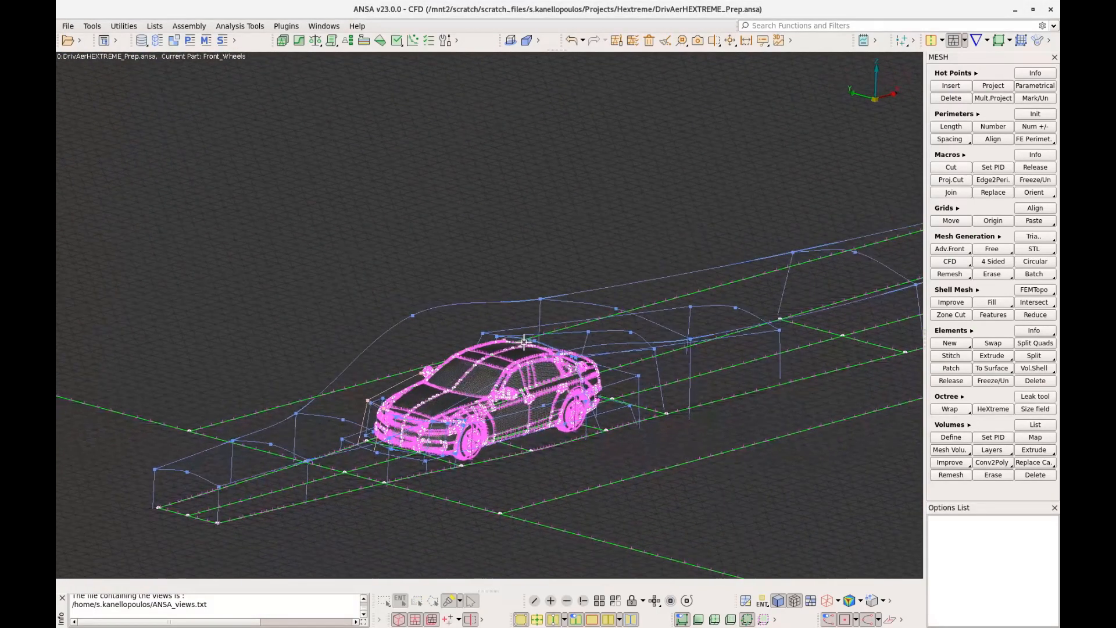
{"action": "scroll", "coordinate": [526, 344], "scroll_direction": "up", "scroll_amount": 2}
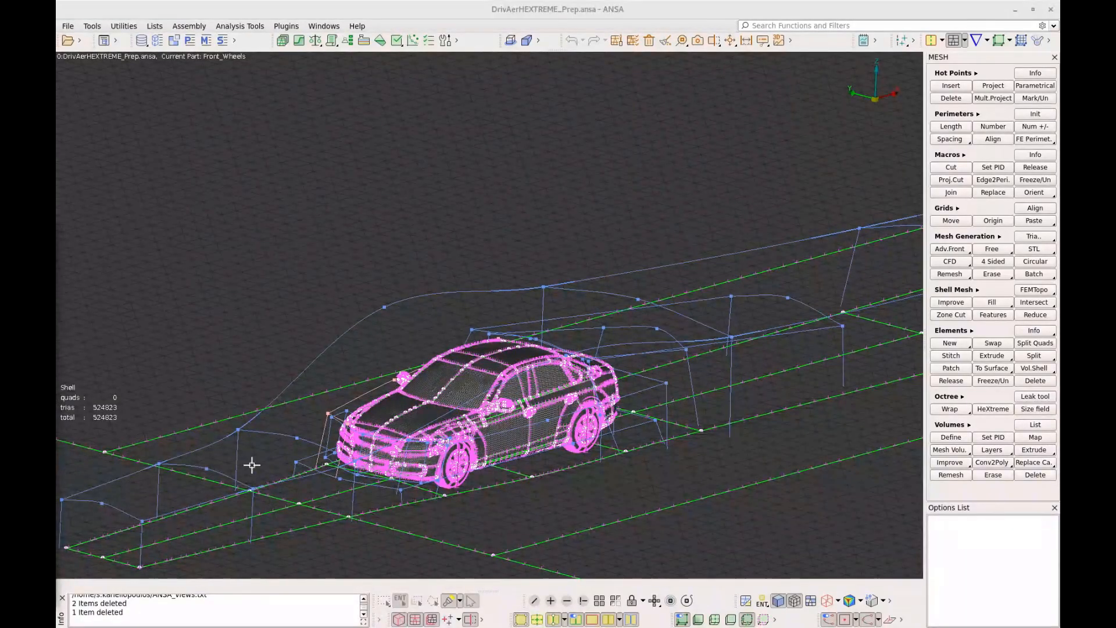
{"action": "scroll", "coordinate": [469, 425], "scroll_direction": "down", "scroll_amount": 2}
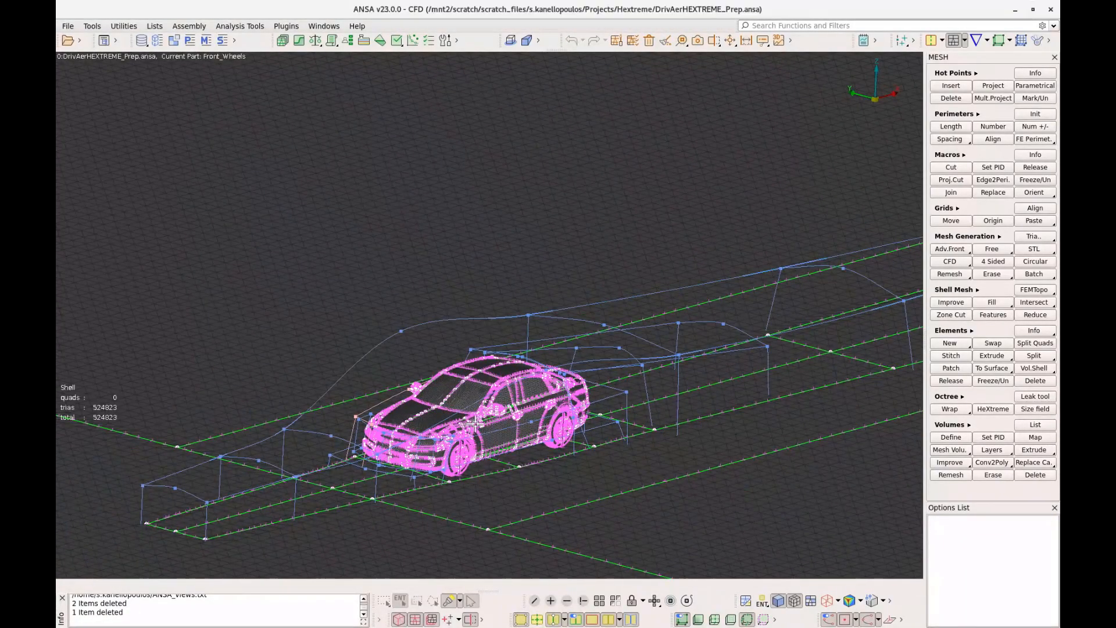
{"action": "left_click_drag", "start_coordinate": [477, 425], "coordinate": [480, 425], "text": "ctrl"}
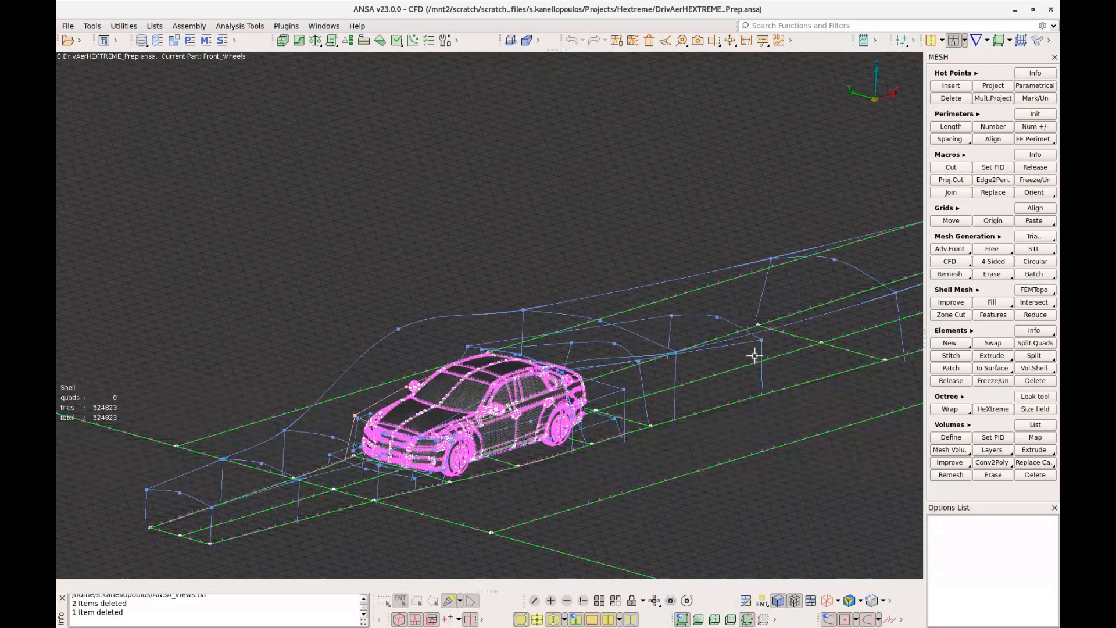
{"action": "left_click", "coordinate": [986, 409]}
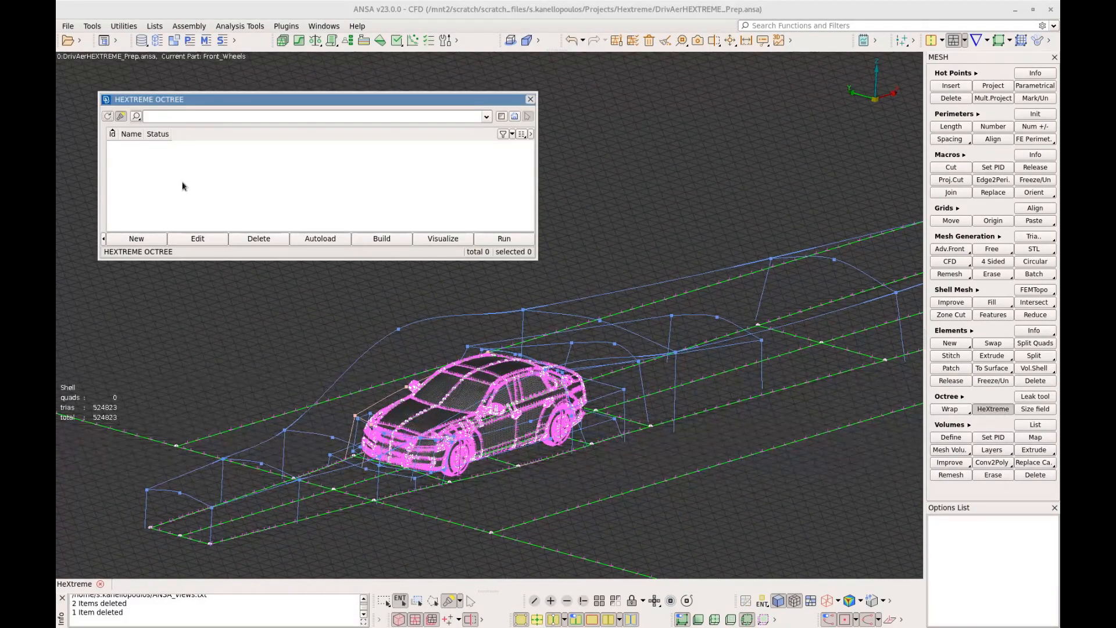
{"action": "left_click", "coordinate": [149, 243]}
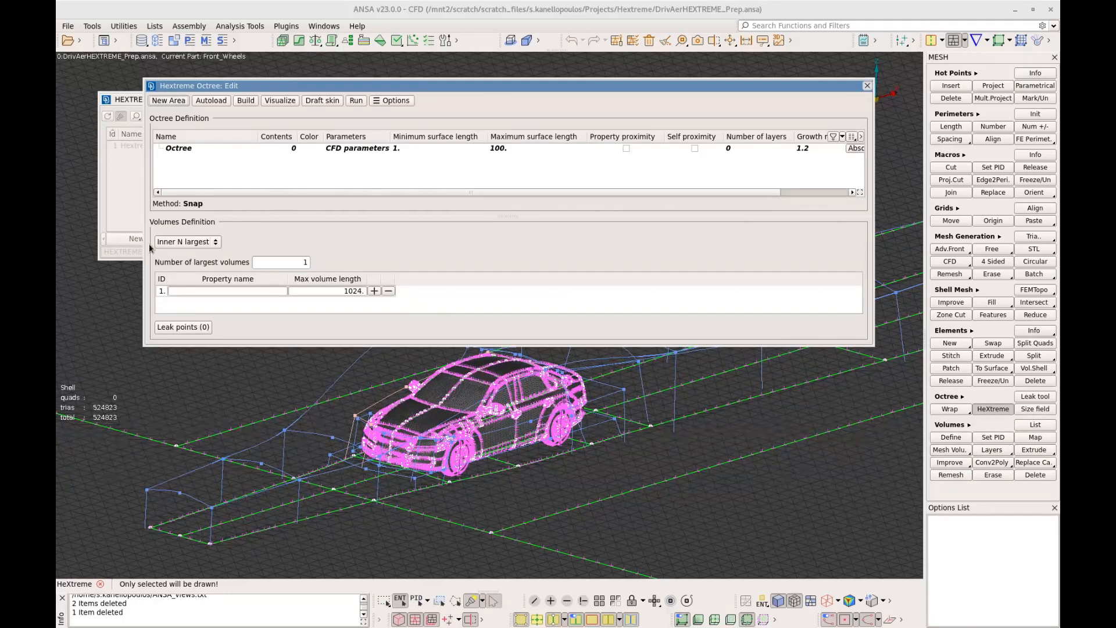
Add all the model's properties to the octree contents by applying a new name filter with no search text
{"action": "left_click", "coordinate": [275, 151]}
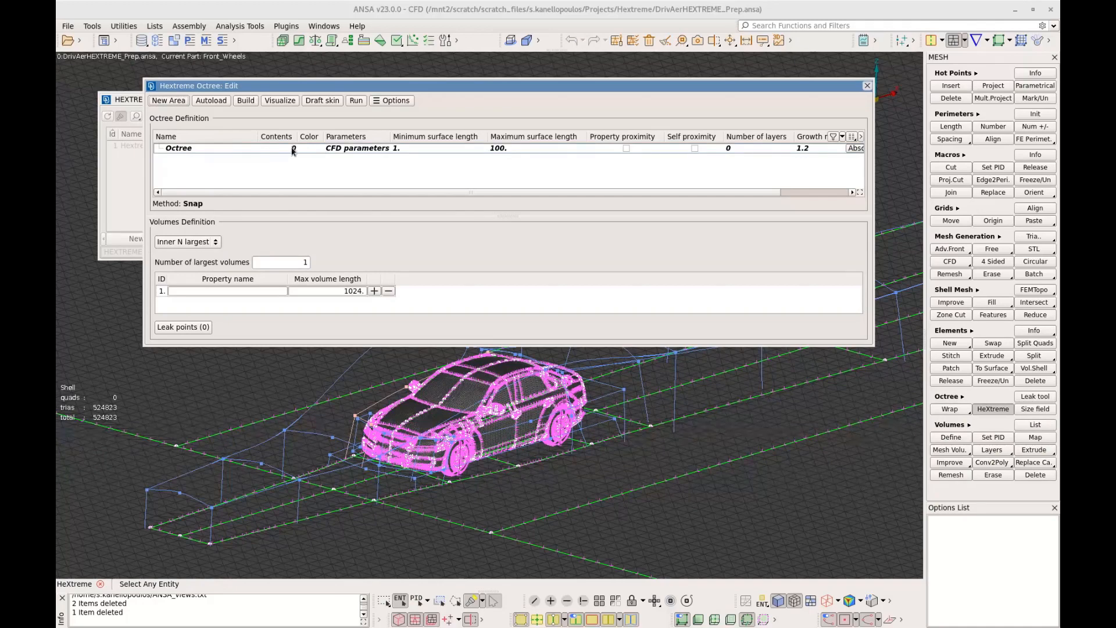
{"action": "left_click", "coordinate": [293, 151]}
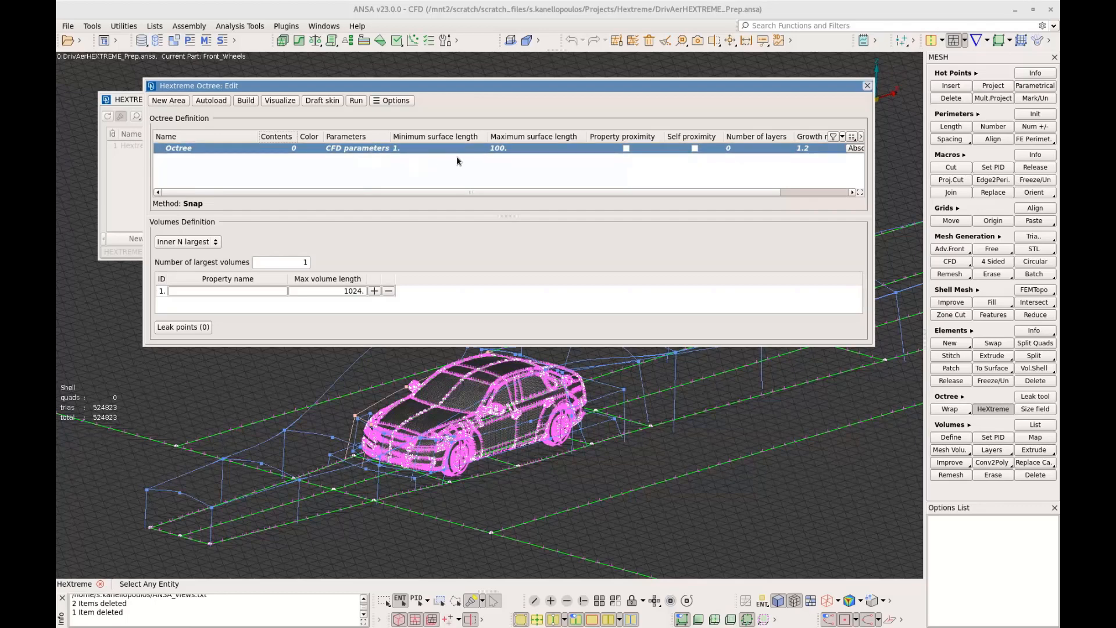
{"action": "double_click", "coordinate": [283, 151]}
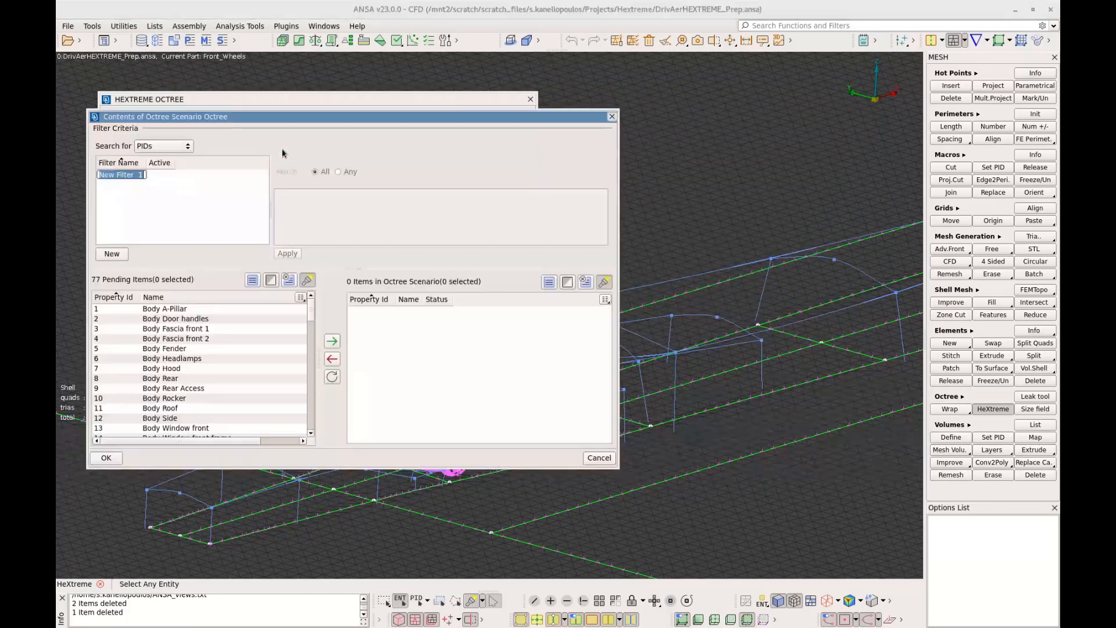
{"action": "left_click", "coordinate": [112, 253]}
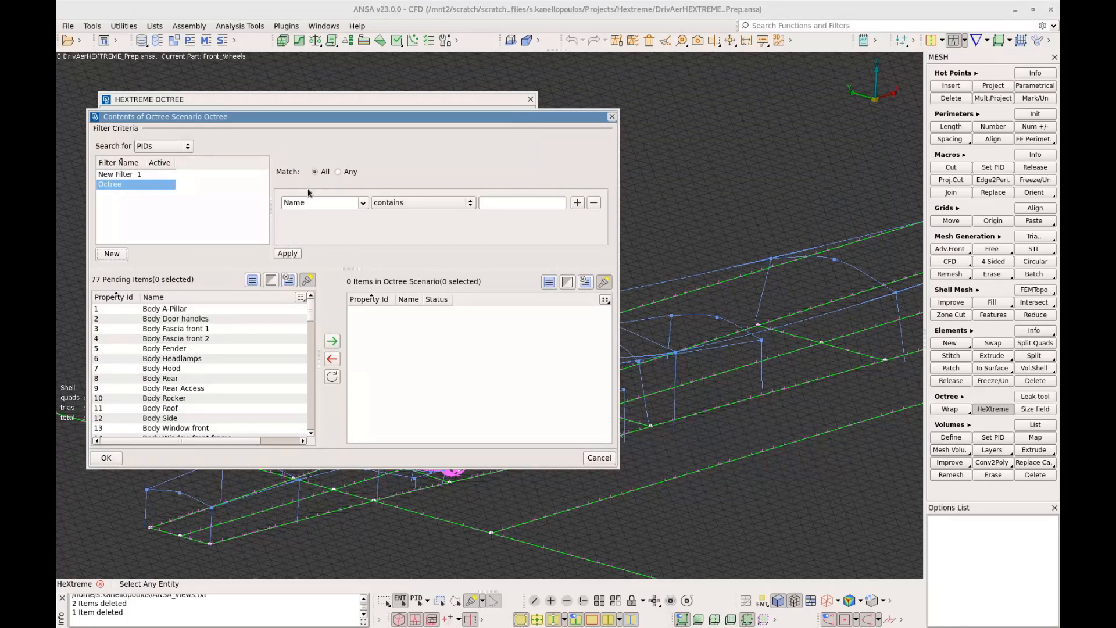
{"action": "left_click", "coordinate": [296, 256]}
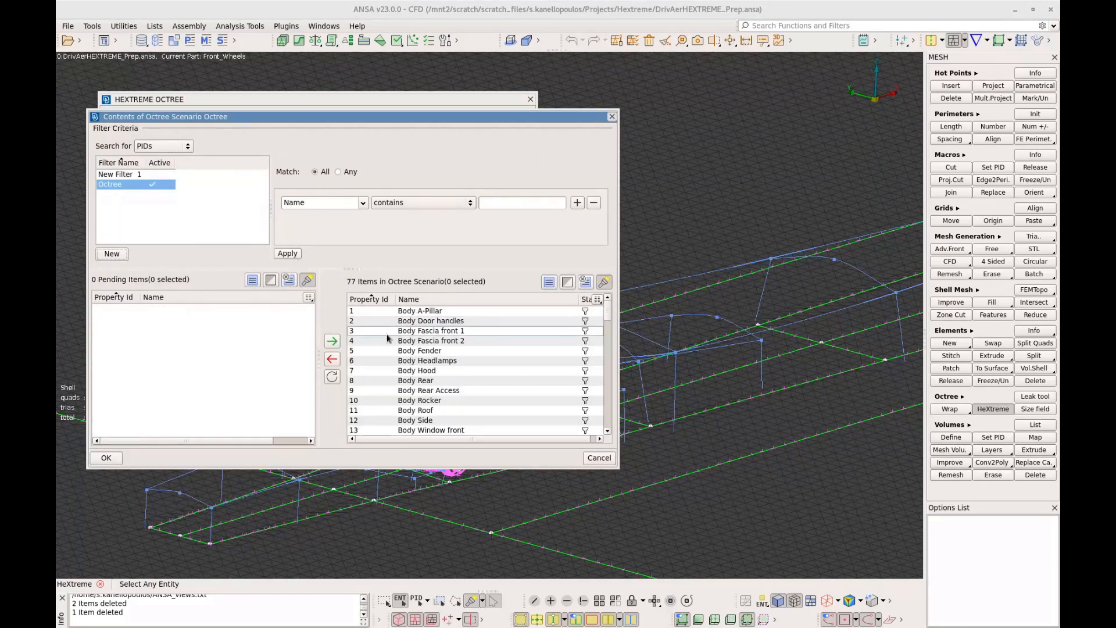
{"action": "left_click", "coordinate": [117, 459]}
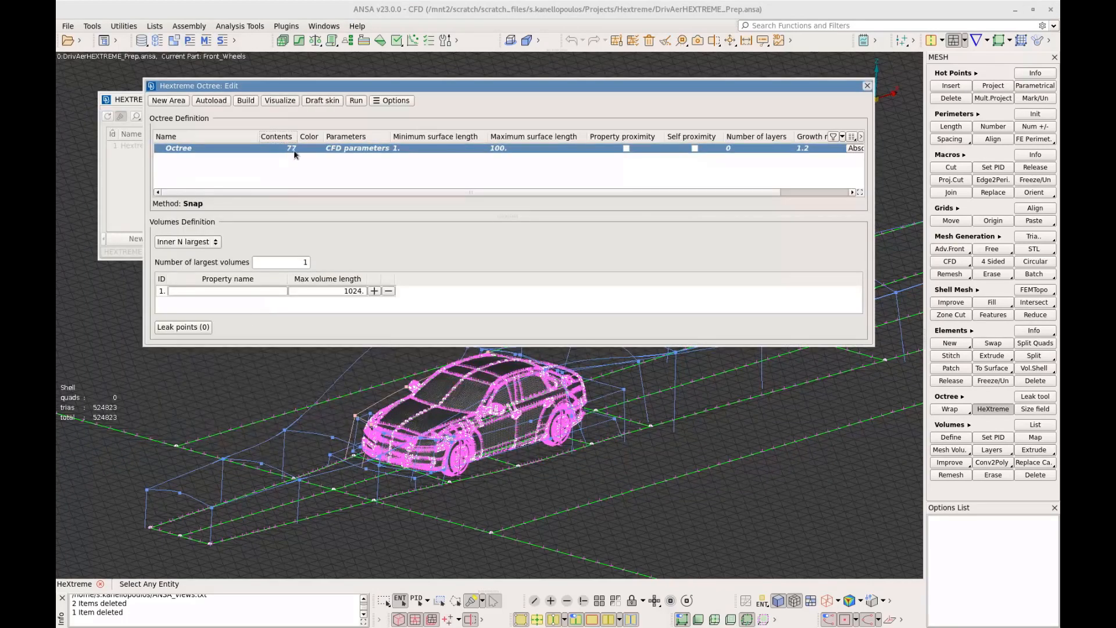
Set the maximum surface length to 1024 in the octree's CFD parameters
{"action": "double_click", "coordinate": [348, 151]}
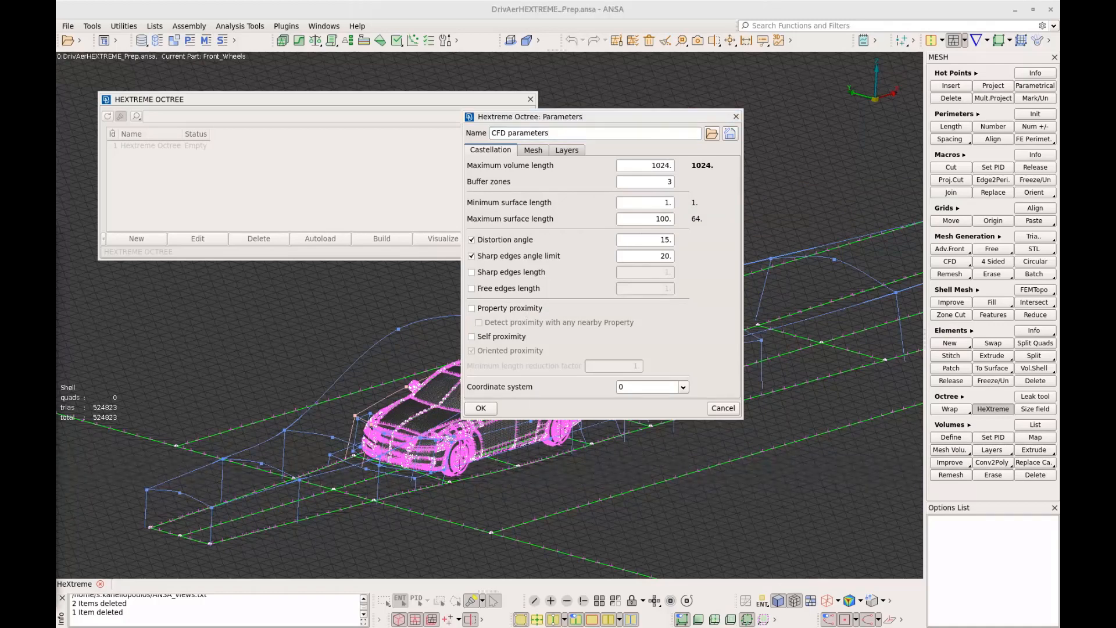
{"action": "double_click", "coordinate": [658, 220]}
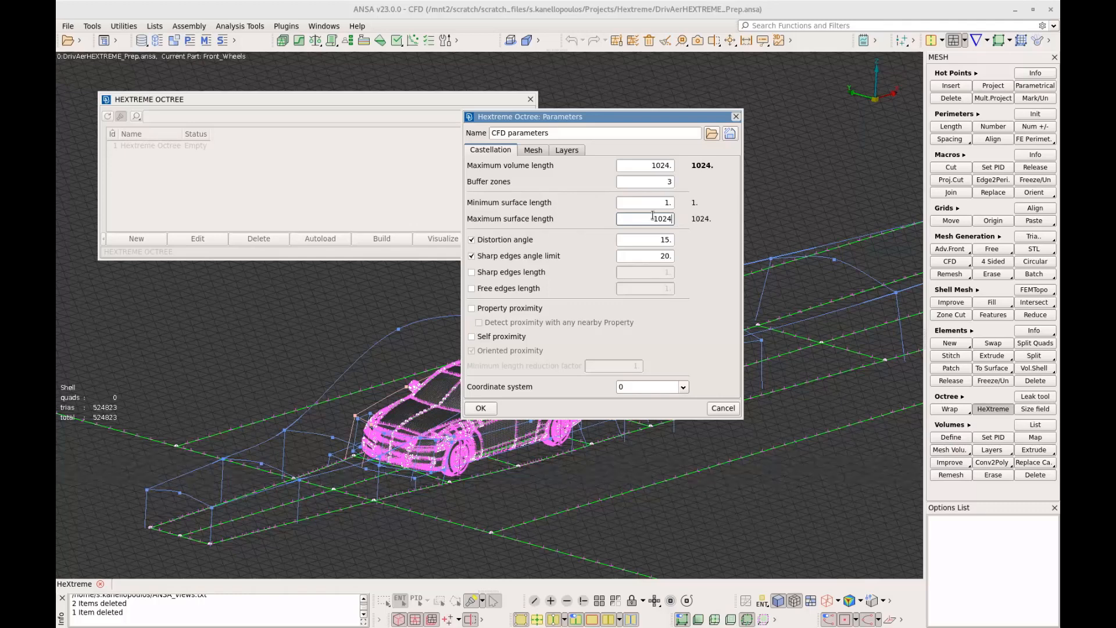
{"action": "key", "text": "Tab"}
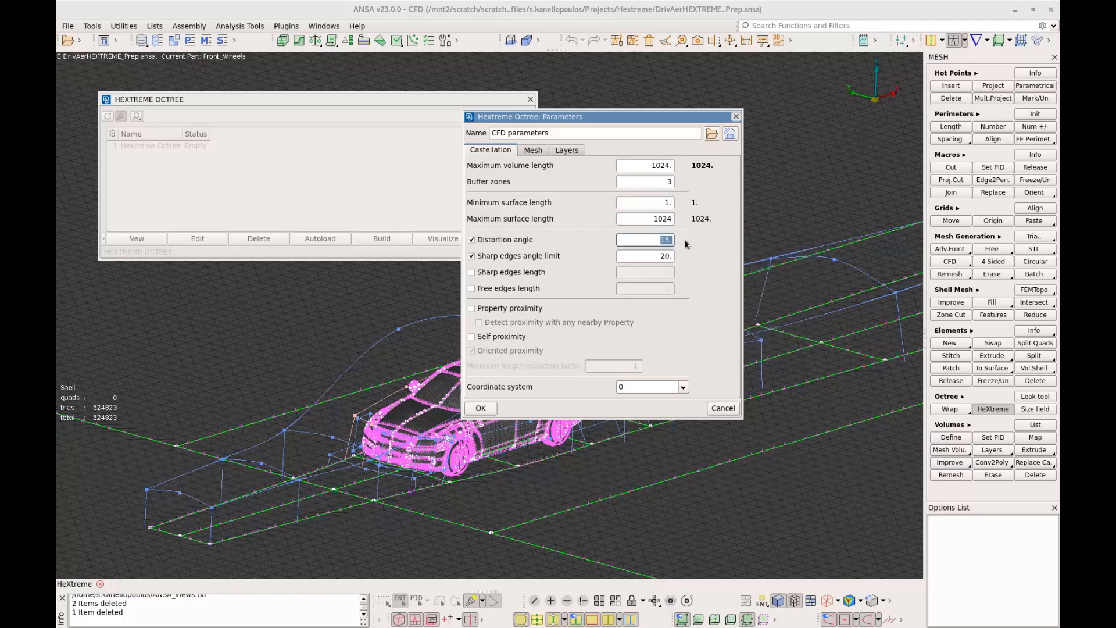
Set the distortion angle to 10, enable property and self proximity, and set the minimum length reduction factor to 0.5
{"action": "type", "text": "10"}
{"action": "left_click", "coordinate": [510, 309]}
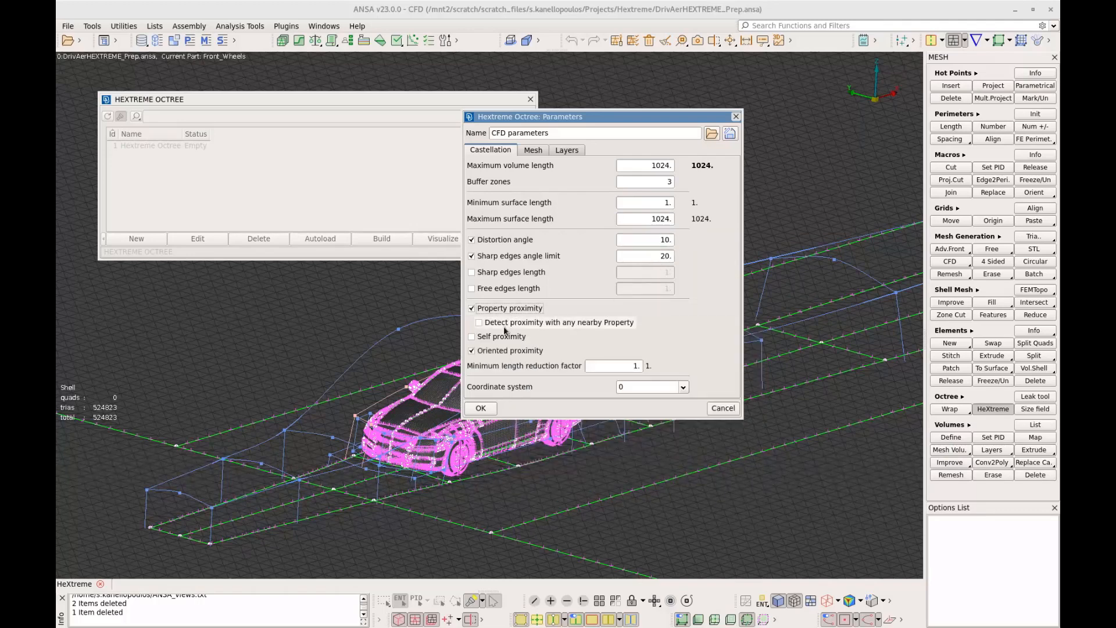
{"action": "left_click", "coordinate": [502, 338]}
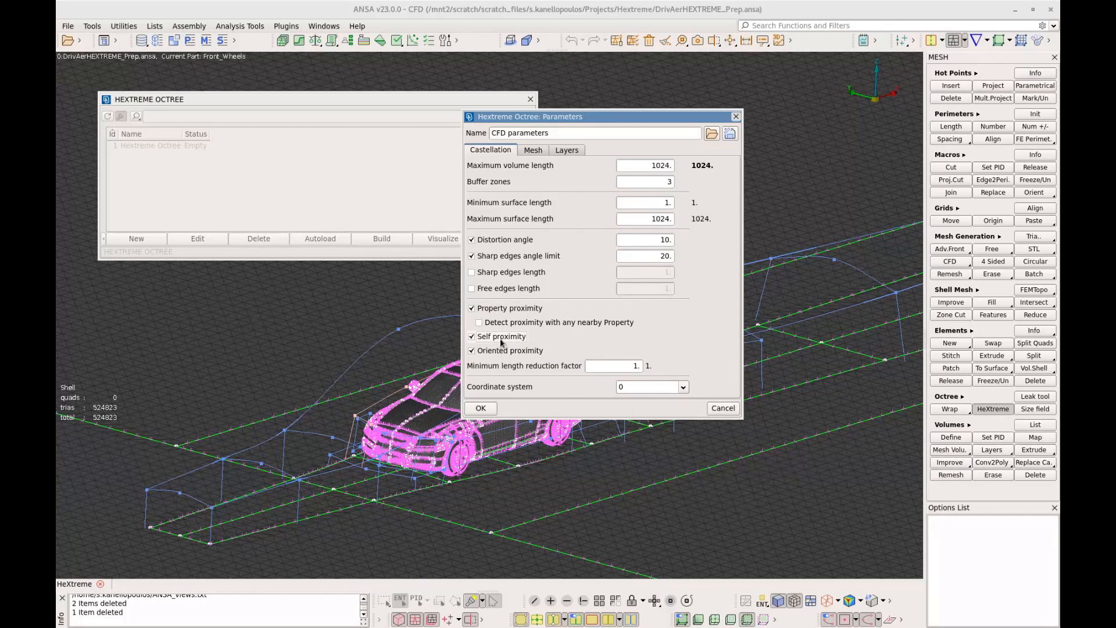
{"action": "double_click", "coordinate": [634, 367]}
{"action": "type", "text": "0.5"}
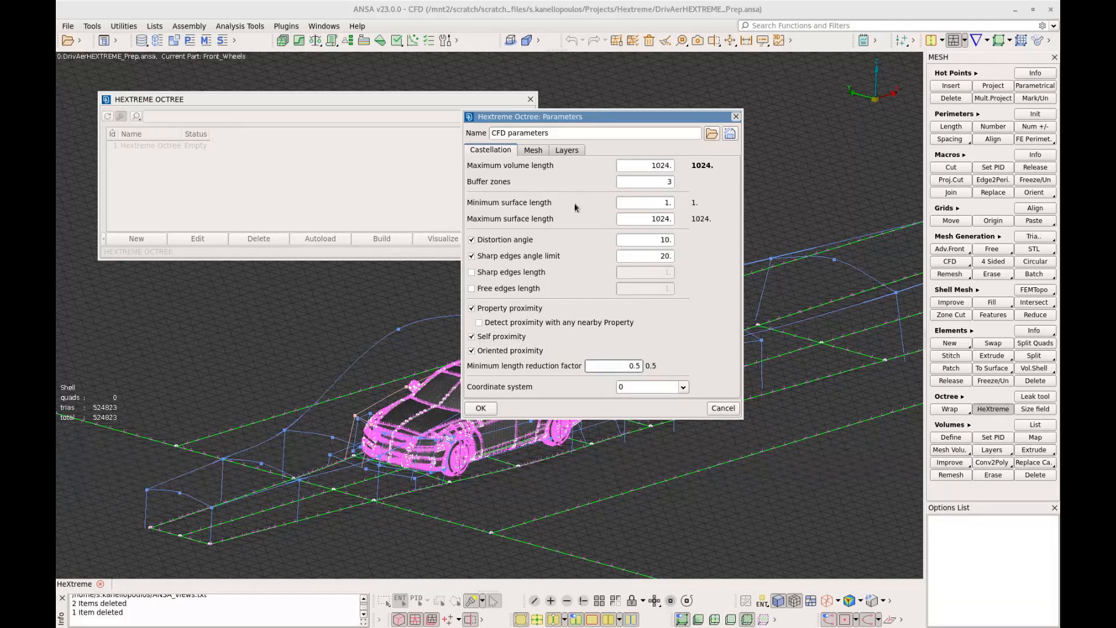
Review the octree's mesh method and layer settings, and accept the CFD parameters
{"action": "left_click", "coordinate": [530, 153]}
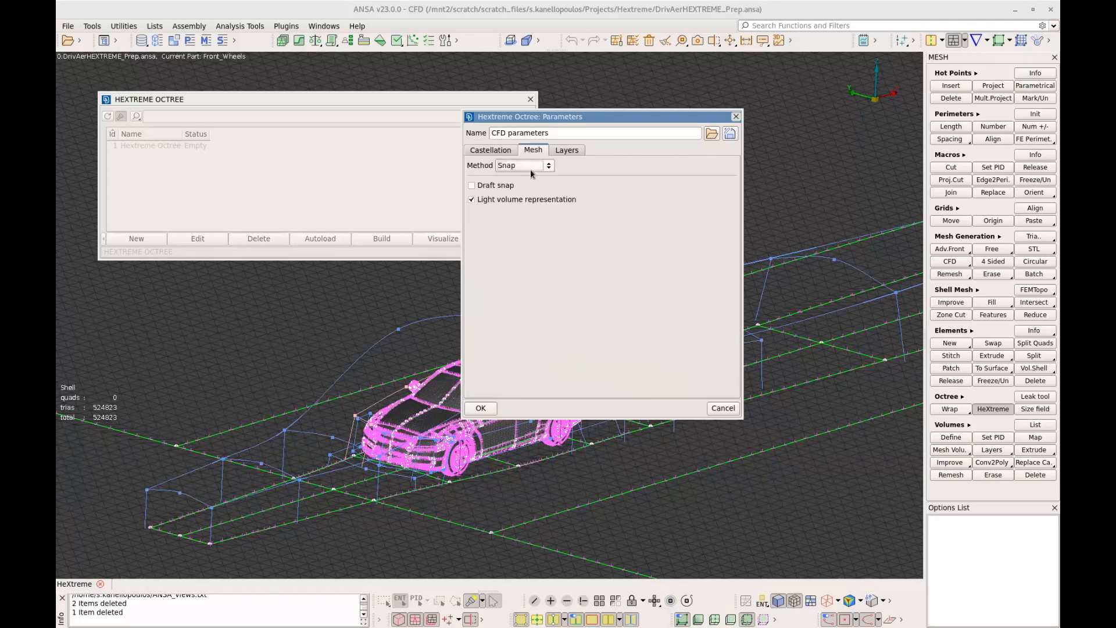
{"action": "mouse_move", "coordinate": [531, 170]}
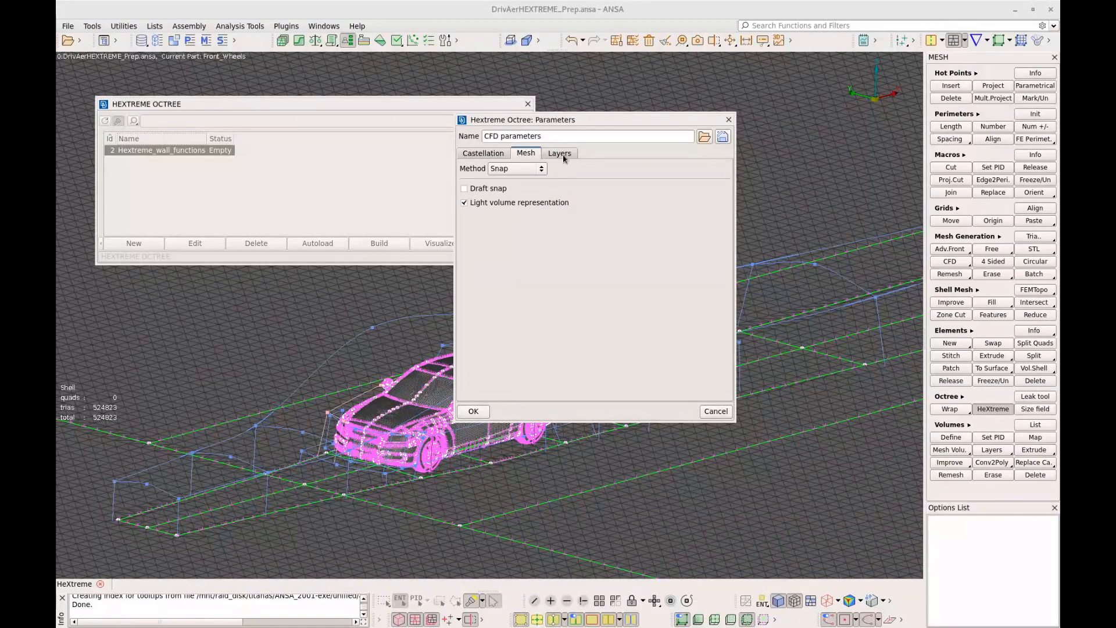
{"action": "left_click", "coordinate": [560, 153]}
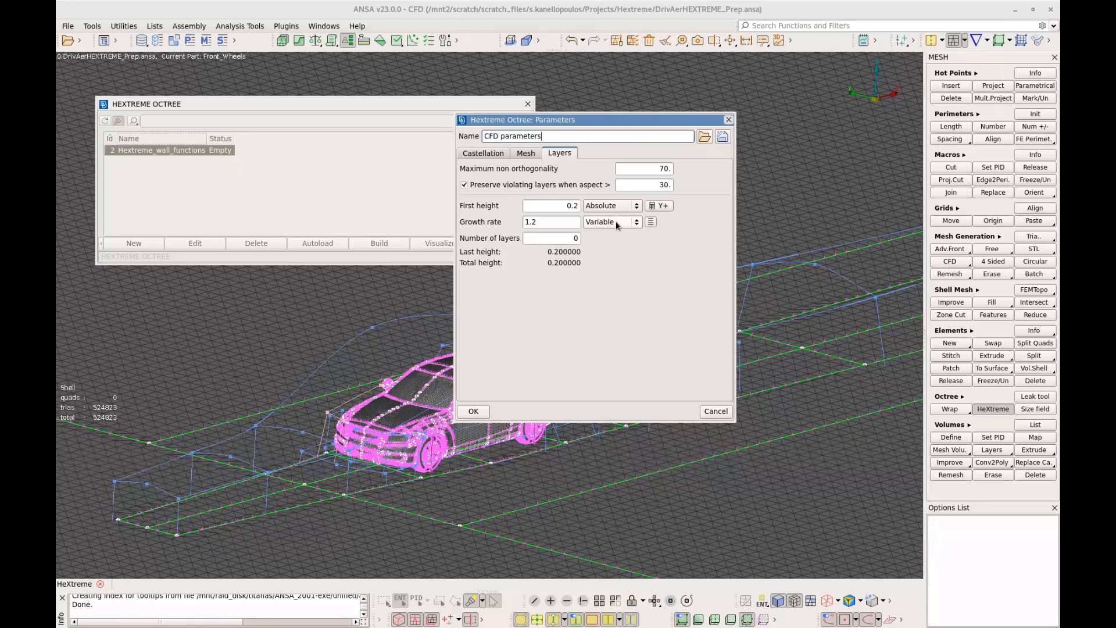
{"action": "left_click", "coordinate": [476, 412]}
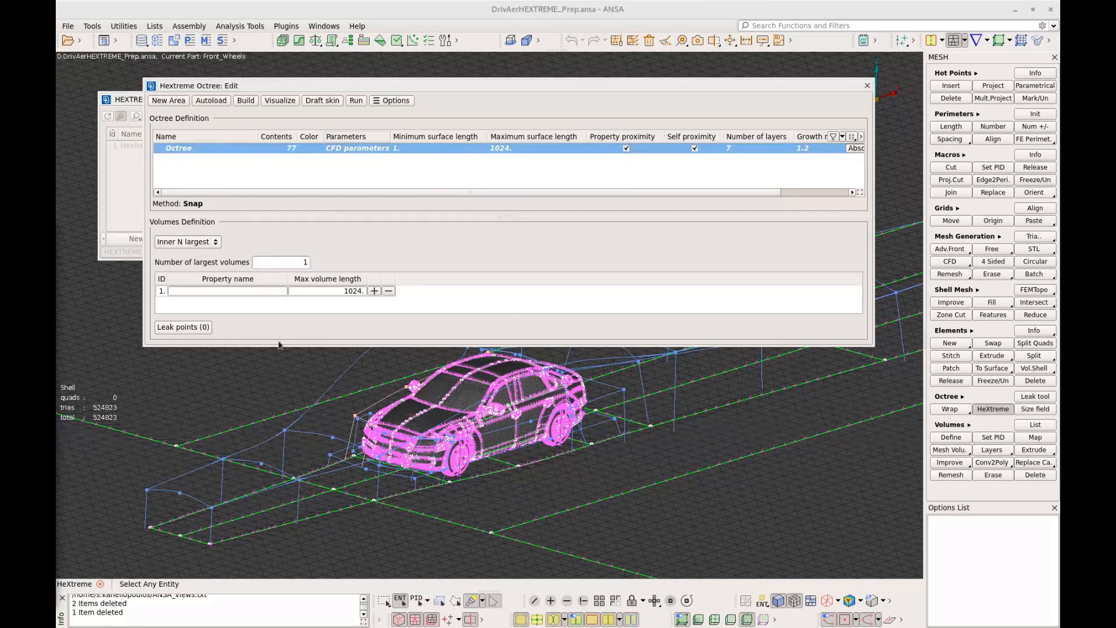
Create a new local area under the octree and name it mirror_pillars
{"action": "left_click", "coordinate": [231, 150]}
{"action": "scroll", "coordinate": [450, 452], "scroll_direction": "up", "scroll_amount": 5}
{"action": "scroll", "coordinate": [450, 453], "scroll_direction": "up", "scroll_amount": 3}
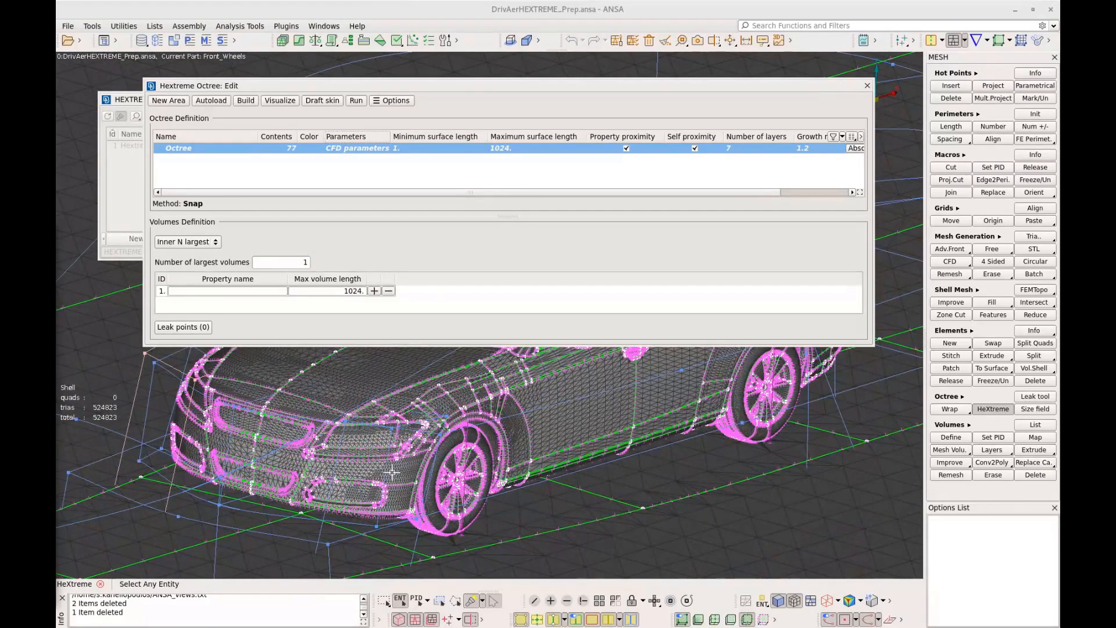
{"action": "scroll", "coordinate": [400, 471], "scroll_direction": "down", "scroll_amount": 4}
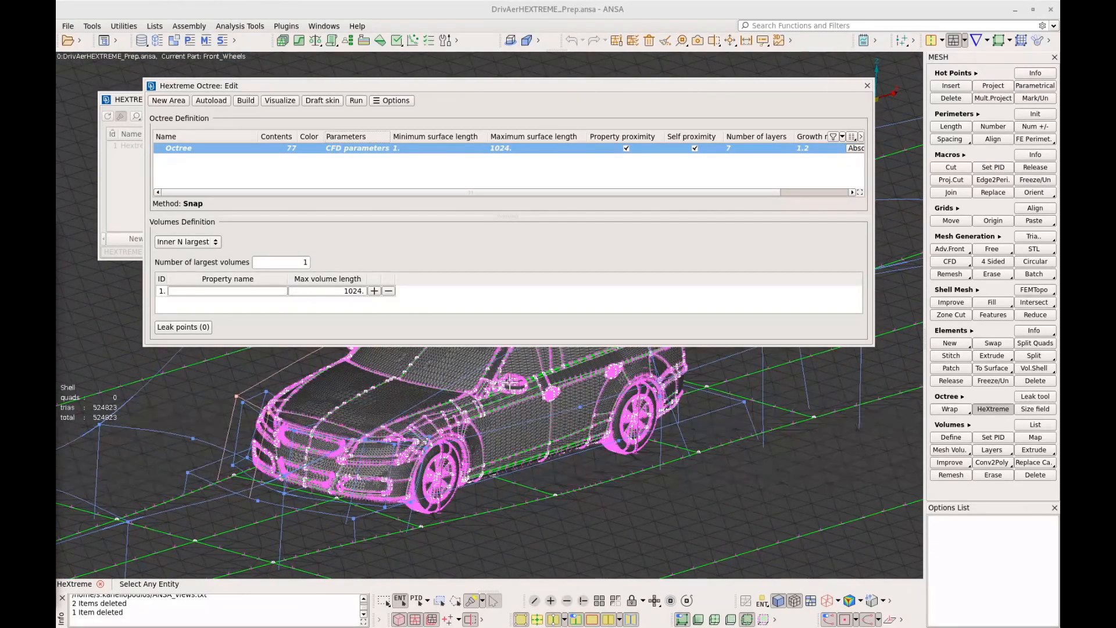
{"action": "scroll", "coordinate": [507, 387], "scroll_direction": "down", "scroll_amount": 2}
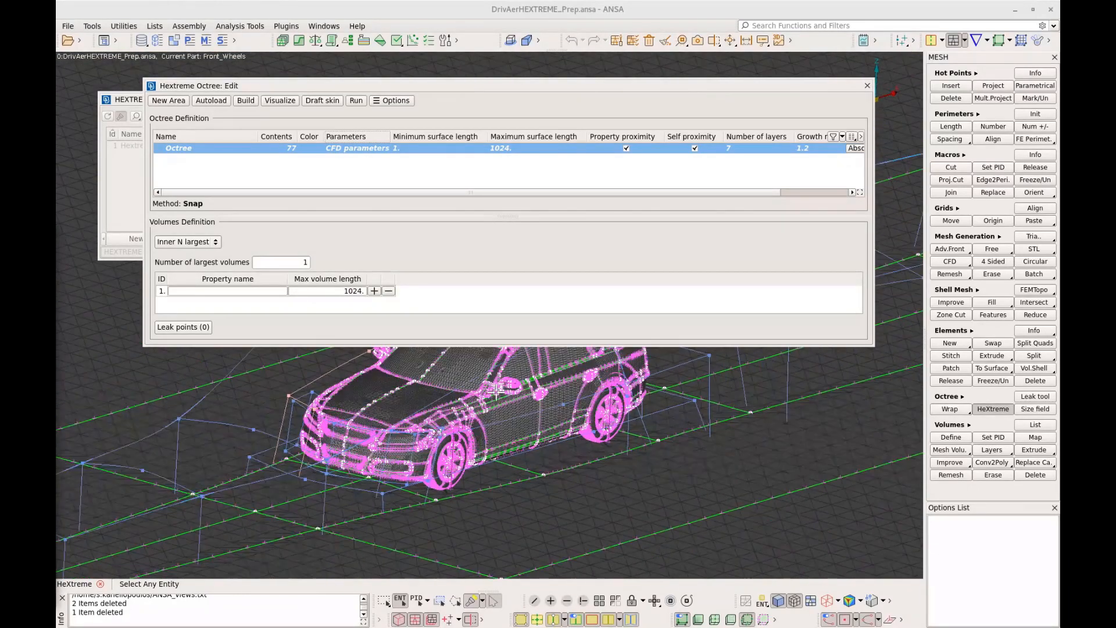
{"action": "left_click", "coordinate": [168, 104]}
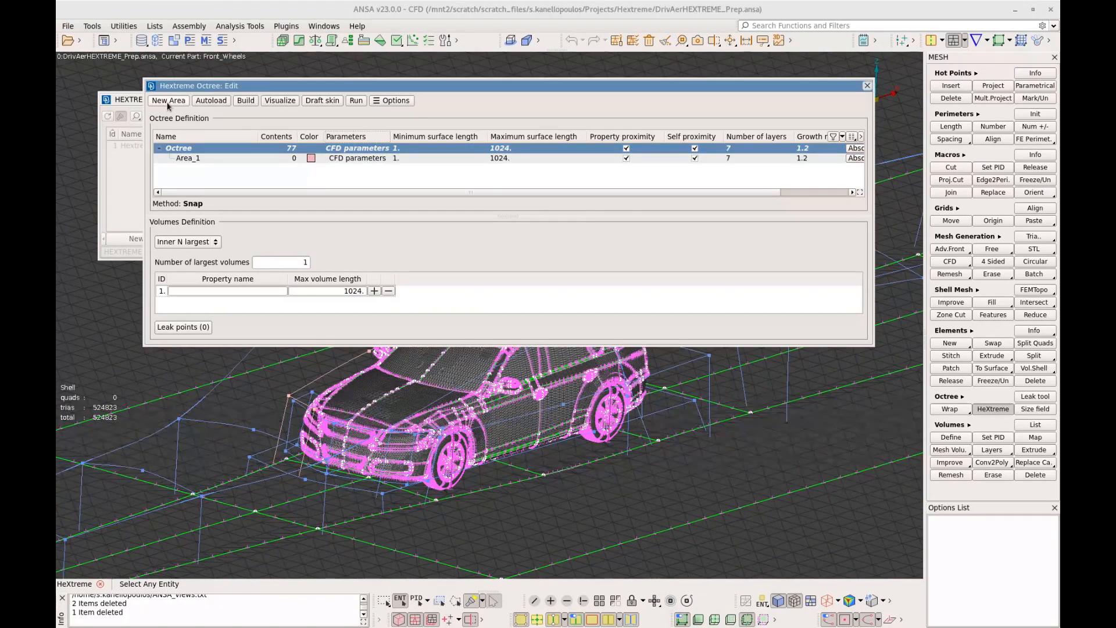
{"action": "left_click", "coordinate": [192, 158]}
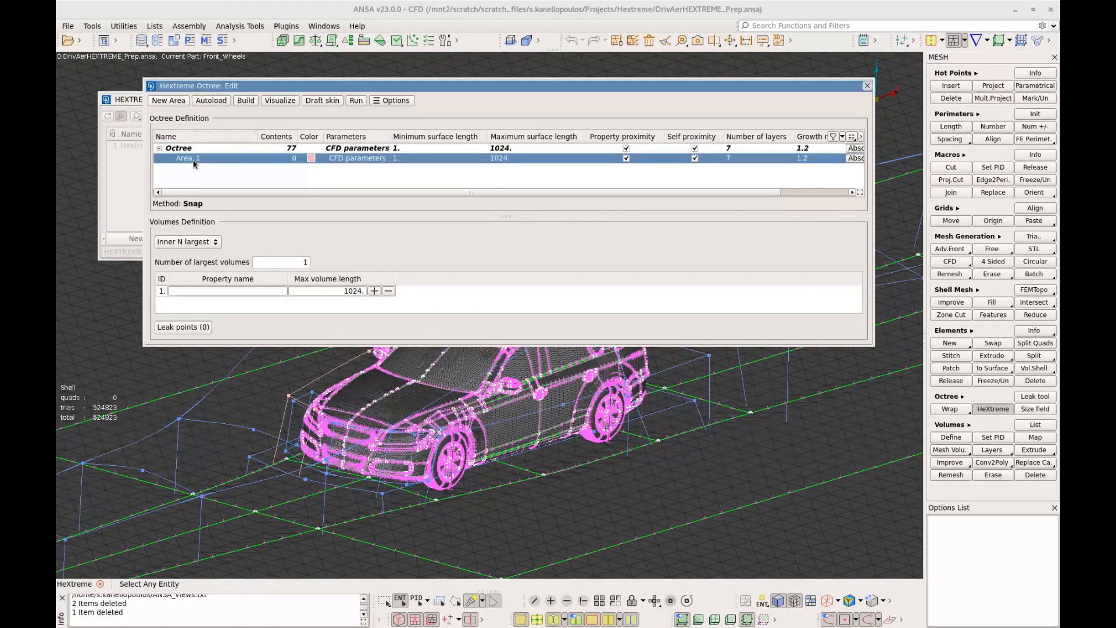
{"action": "double_click", "coordinate": [193, 161]}
{"action": "type", "text": "mirror"}
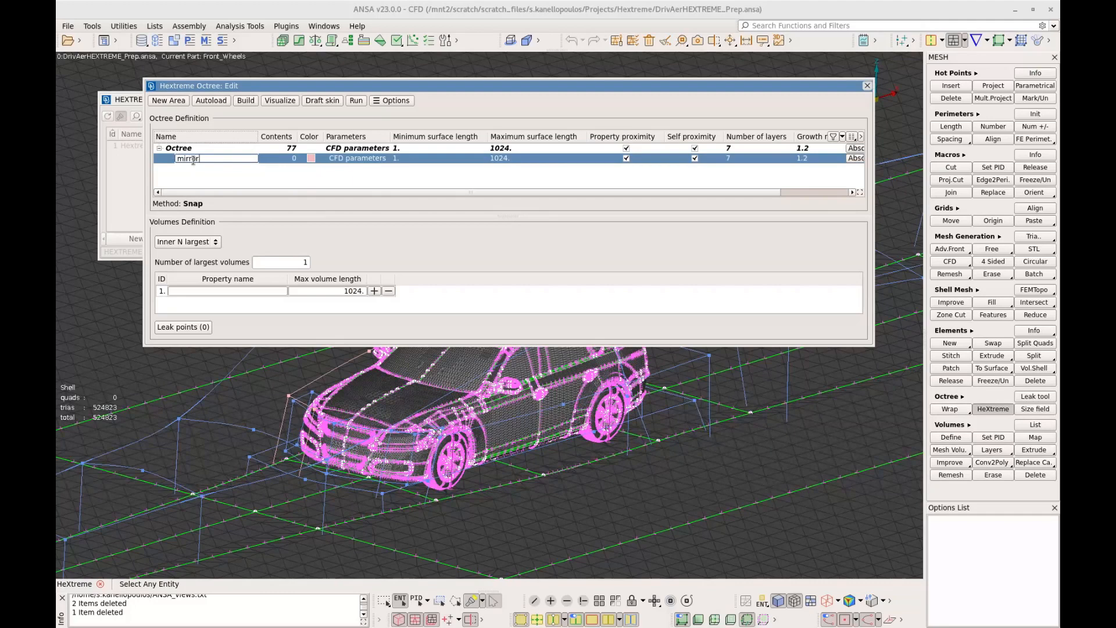
{"action": "type", "text": "pillars"}
{"action": "key", "text": "Return"}
Create a match-any contents filter for the mirror_pillars area with names containing "mirror" or "body A-pillar"
{"action": "double_click", "coordinate": [290, 159]}
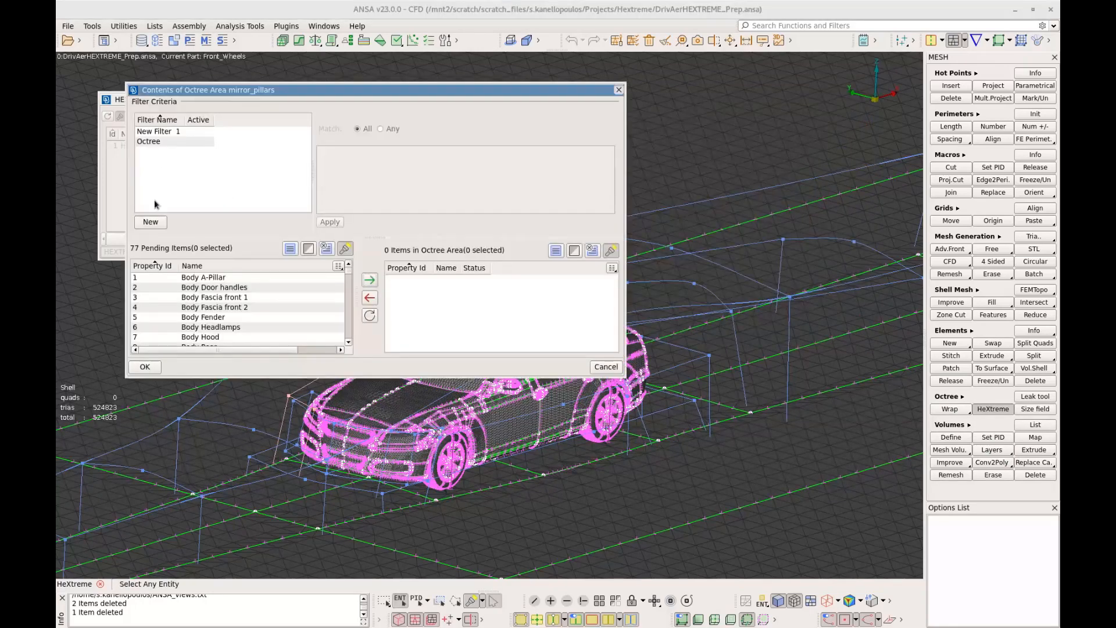
{"action": "left_click", "coordinate": [153, 222]}
{"action": "left_click", "coordinate": [392, 130]}
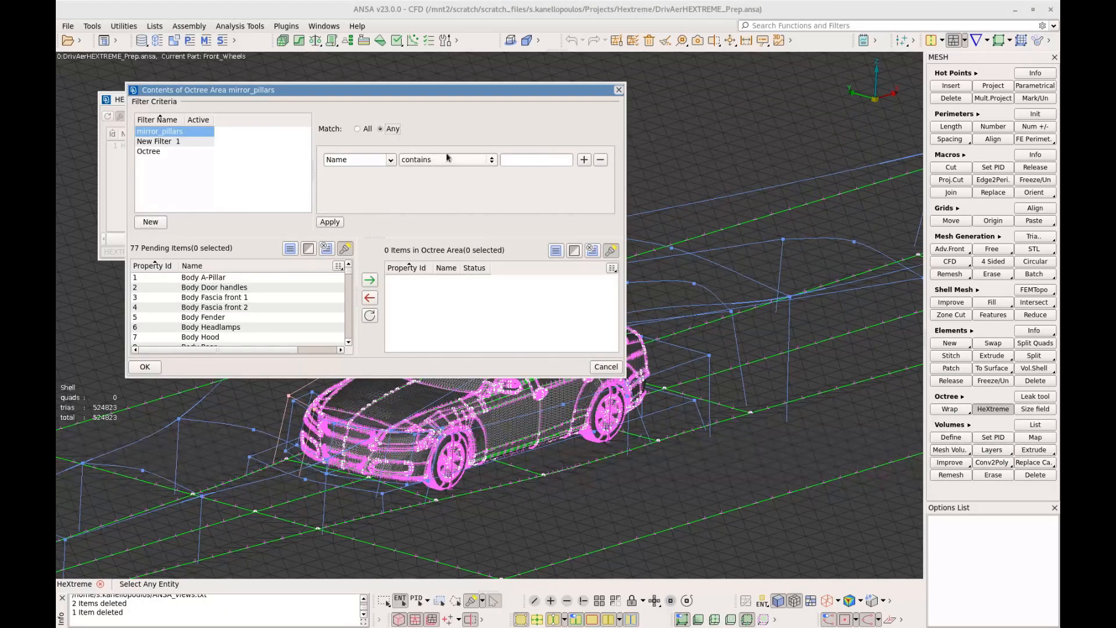
{"action": "left_click", "coordinate": [513, 162]}
{"action": "type", "text": "mirror"}
{"action": "left_click", "coordinate": [584, 159]}
{"action": "left_click", "coordinate": [531, 181]}
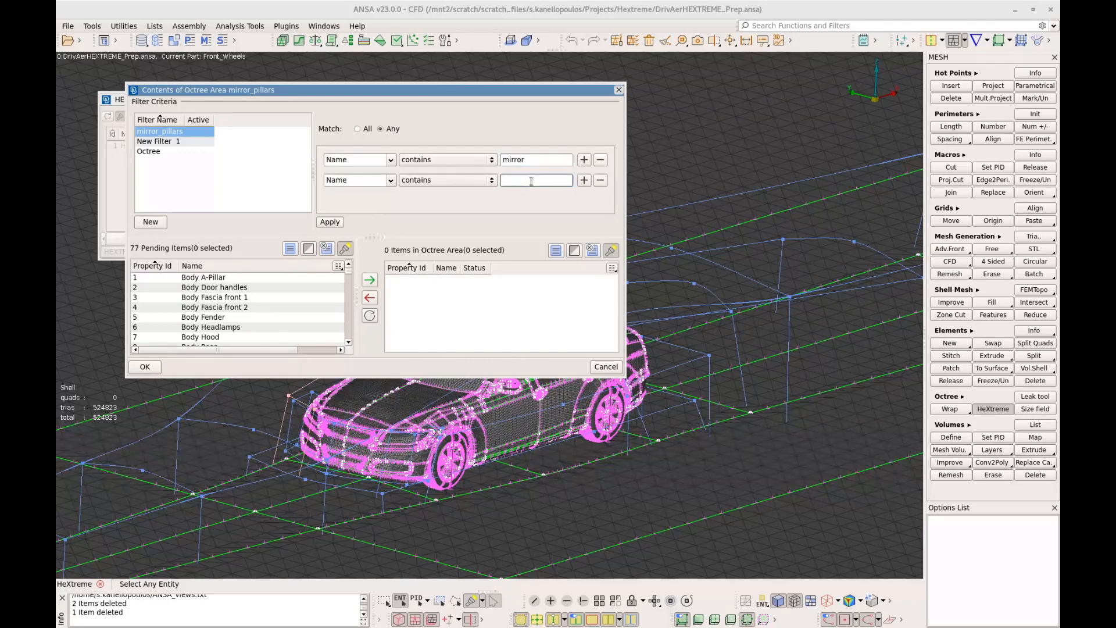
{"action": "type", "text": "body A-pillar"}
Add a third name condition "notchback c" to the filter, apply it and accept the area's contents
{"action": "left_click", "coordinate": [584, 180]}
{"action": "left_click", "coordinate": [526, 200]}
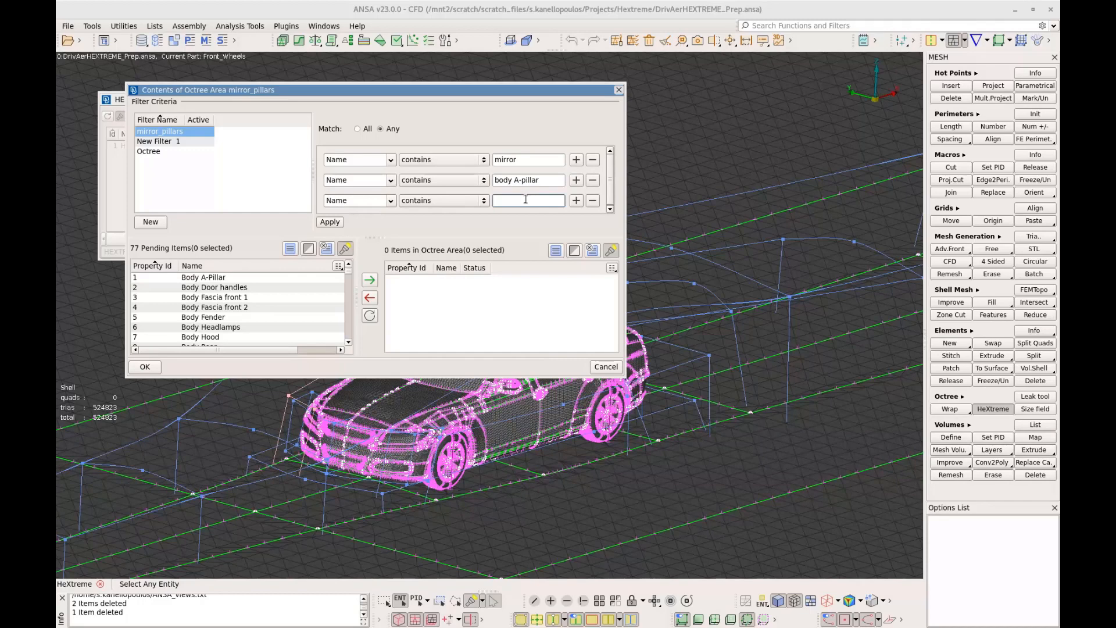
{"action": "type", "text": "notchback c"}
{"action": "left_click", "coordinate": [330, 223]}
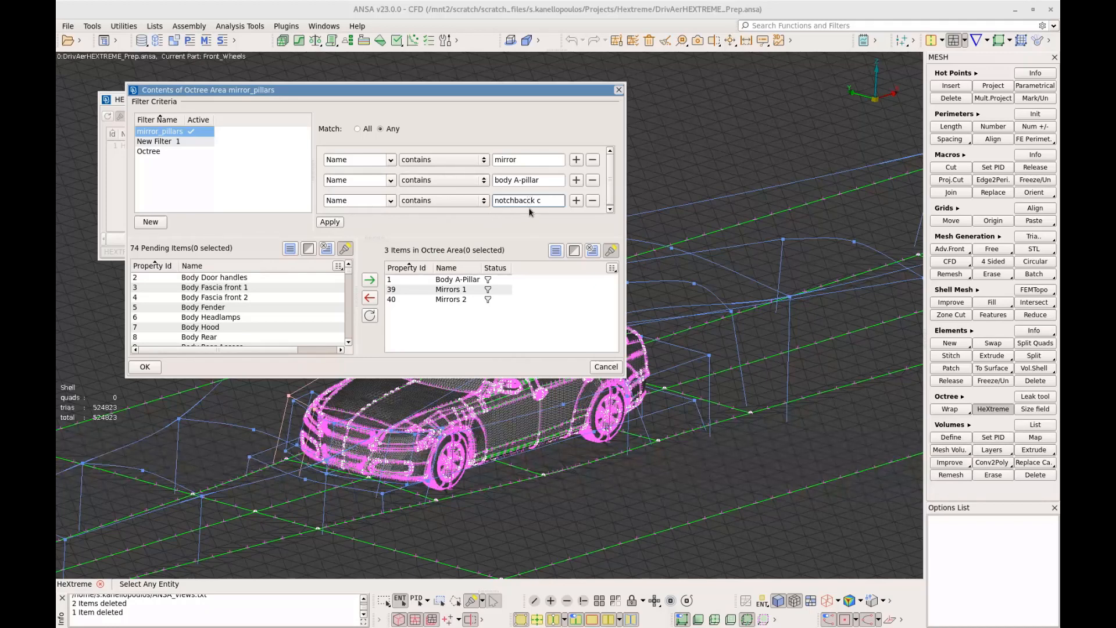
{"action": "left_click", "coordinate": [338, 225]}
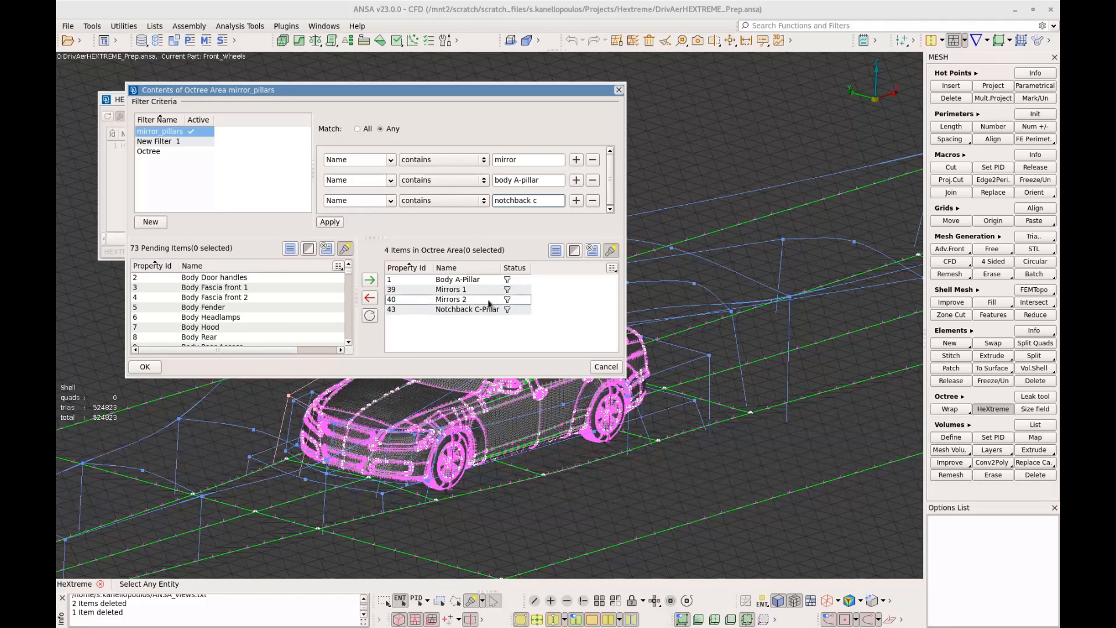
{"action": "left_click", "coordinate": [153, 369]}
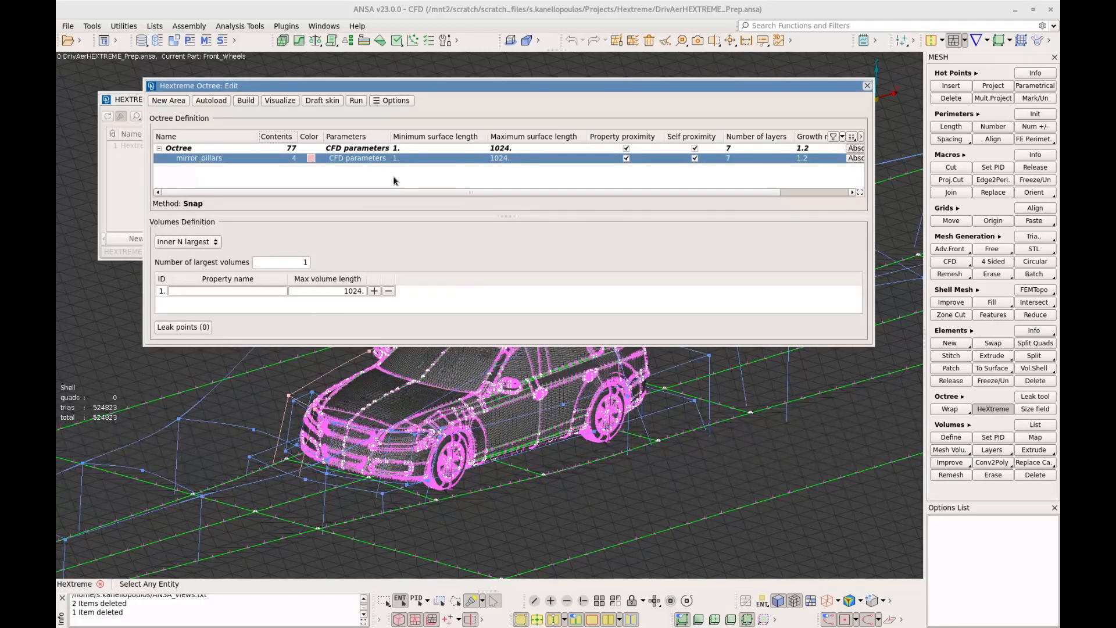
Set the mirror_pillars area's maximum surface length to 3 and enable a sharp edges length of 2
{"action": "double_click", "coordinate": [360, 164]}
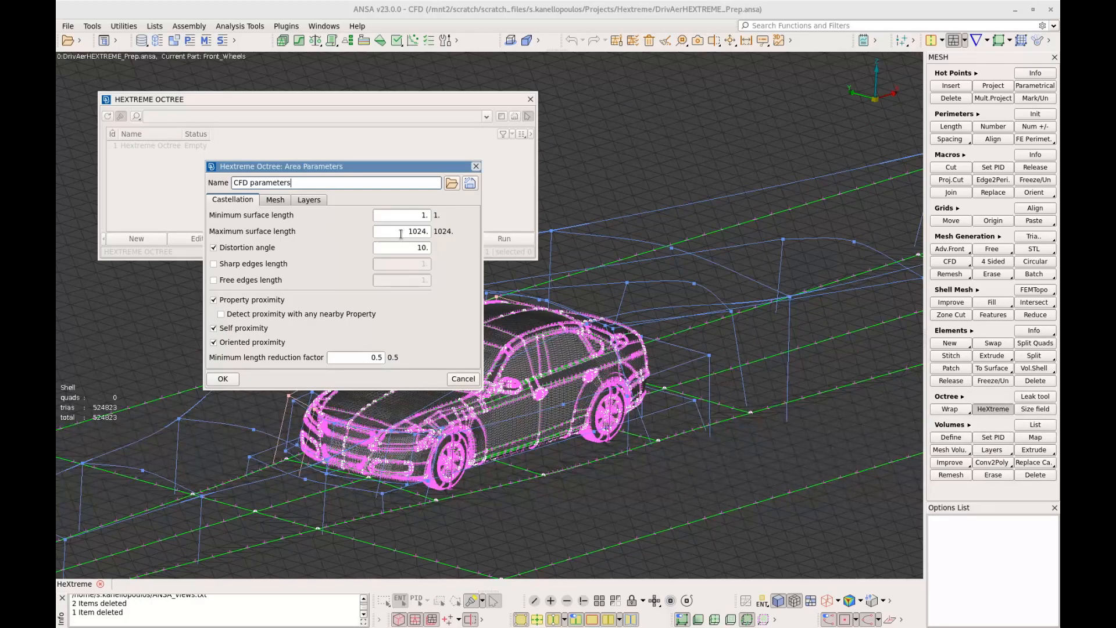
{"action": "left_click_drag", "start_coordinate": [401, 233], "coordinate": [449, 237]}
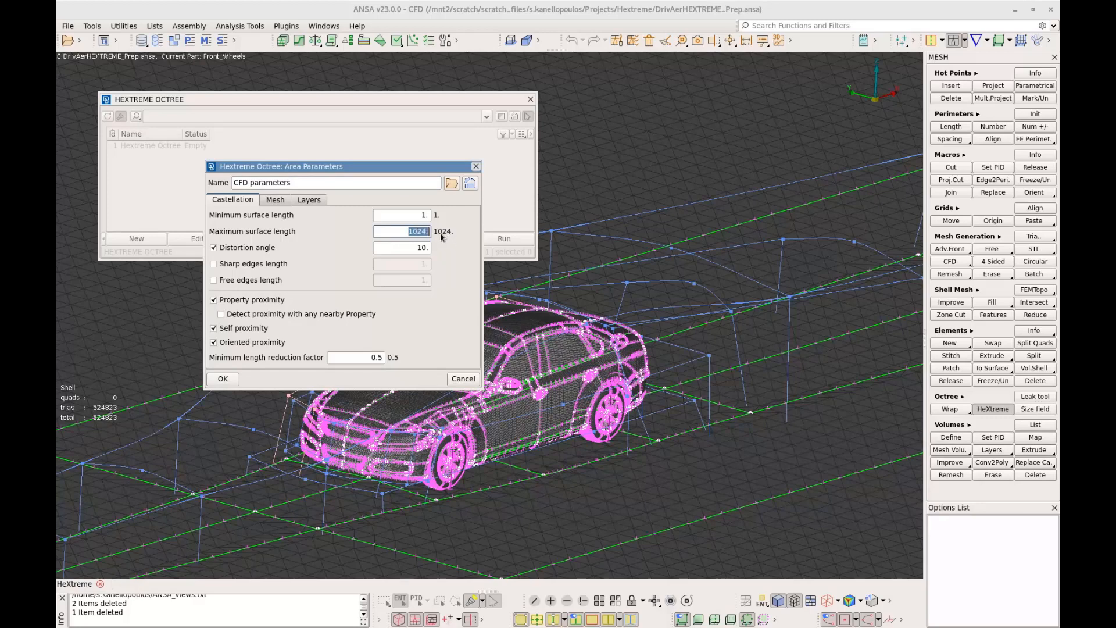
{"action": "type", "text": "3"}
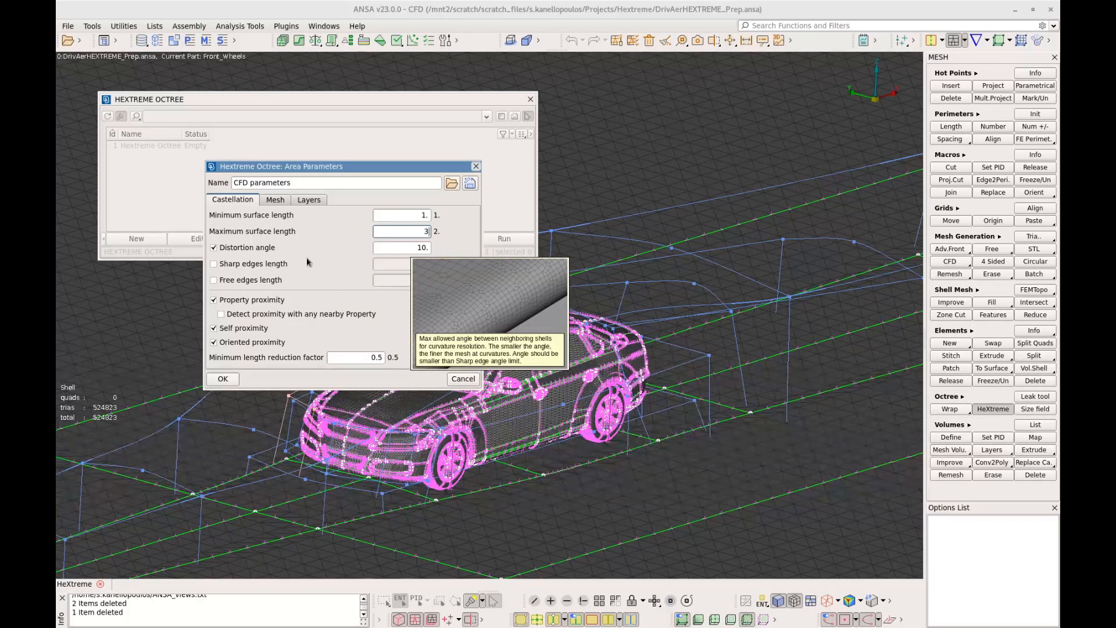
{"action": "left_click", "coordinate": [279, 264]}
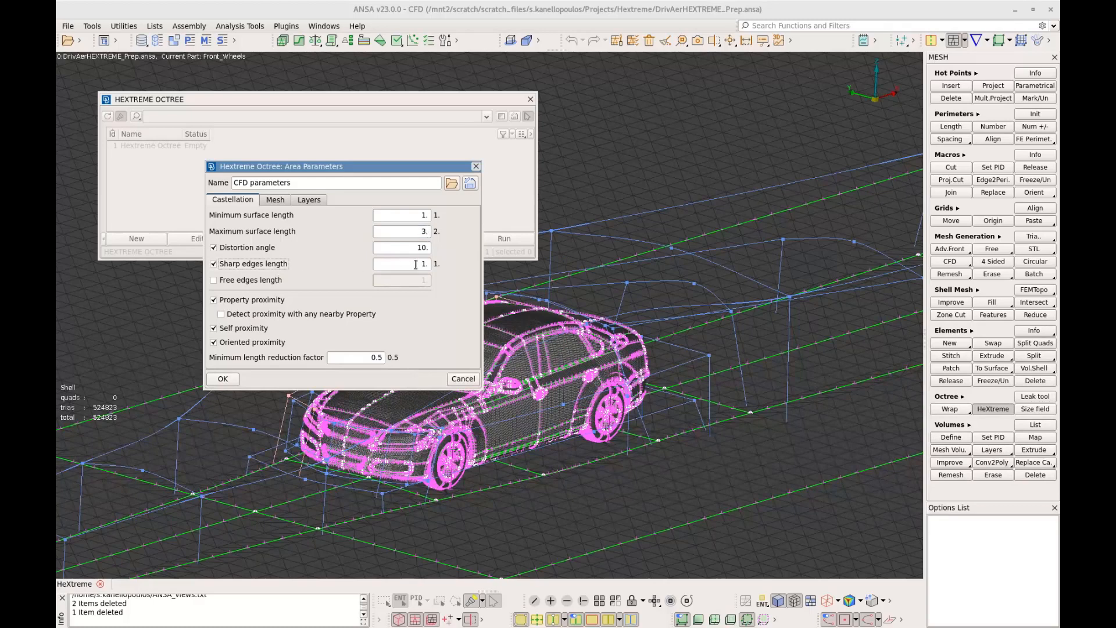
{"action": "left_click", "coordinate": [424, 264]}
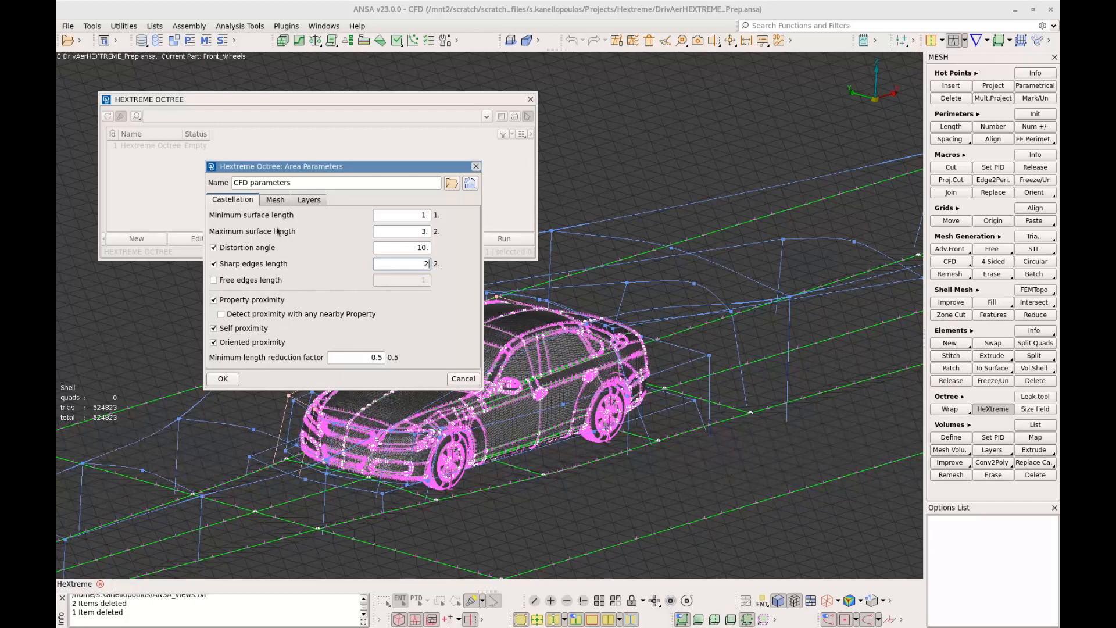
{"action": "left_click", "coordinate": [283, 201]}
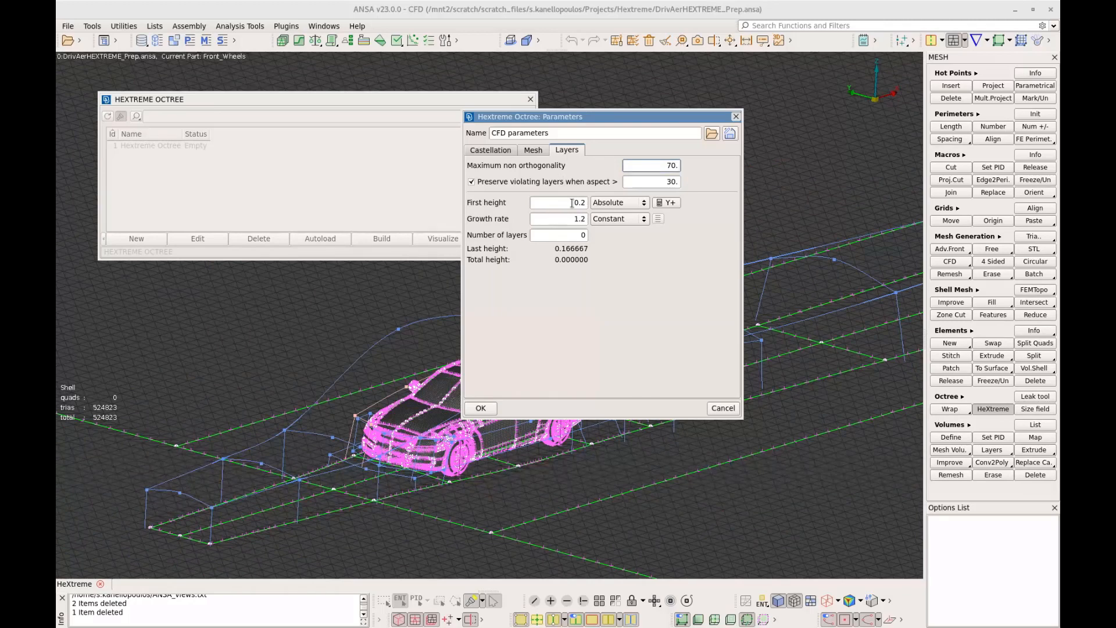
Set the absolute first layer height to 0.75 in the octree's CFD parameters
{"action": "left_click_drag", "start_coordinate": [571, 202], "coordinate": [593, 206]}
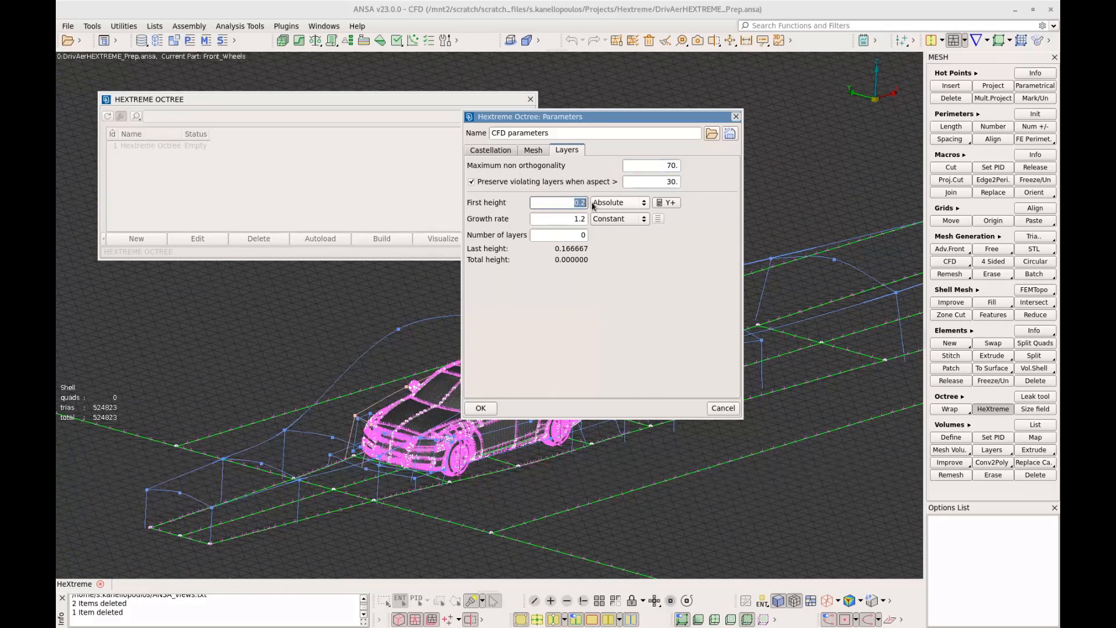
{"action": "type", "text": "0"}
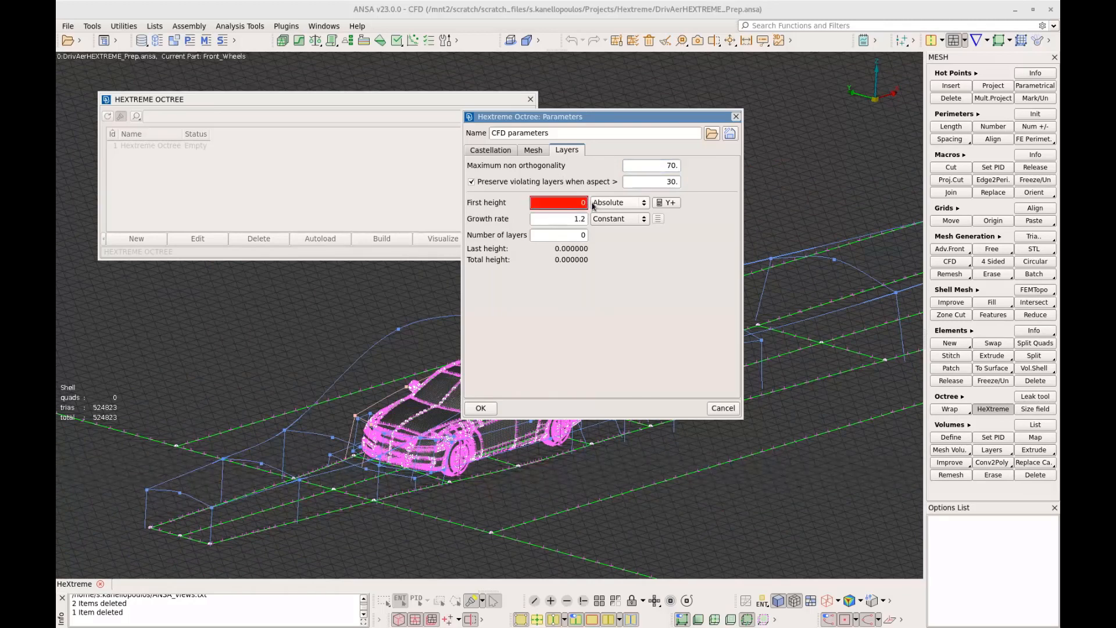
{"action": "type", "text": ".75"}
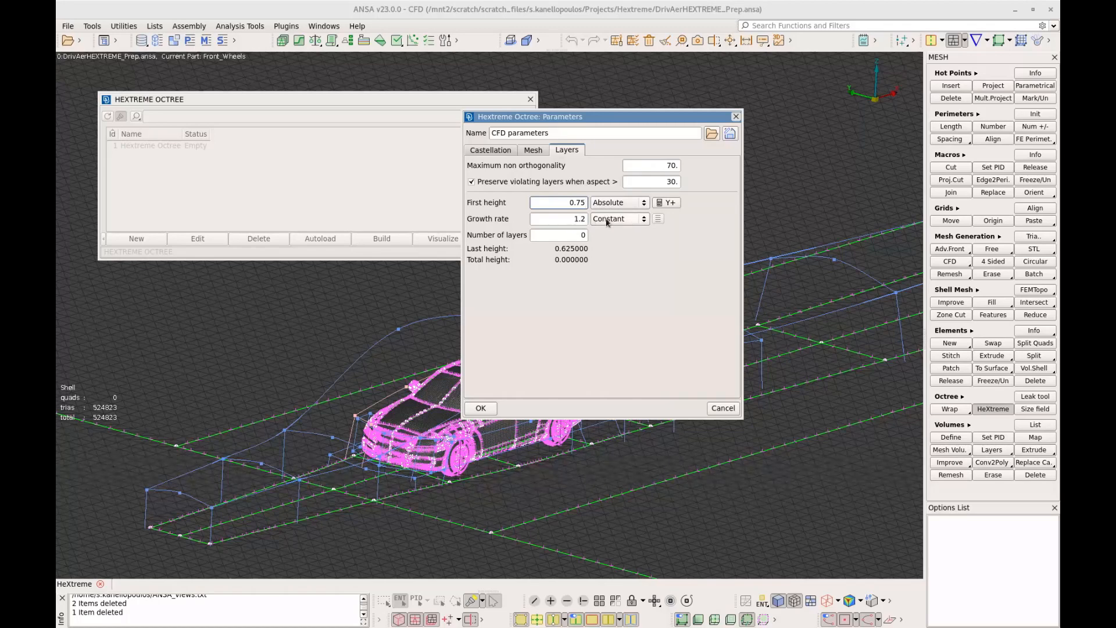
Switch the layer growth rate to Variable and add two further groups of 3 layers each
{"action": "left_click", "coordinate": [608, 222]}
{"action": "left_click", "coordinate": [602, 239]}
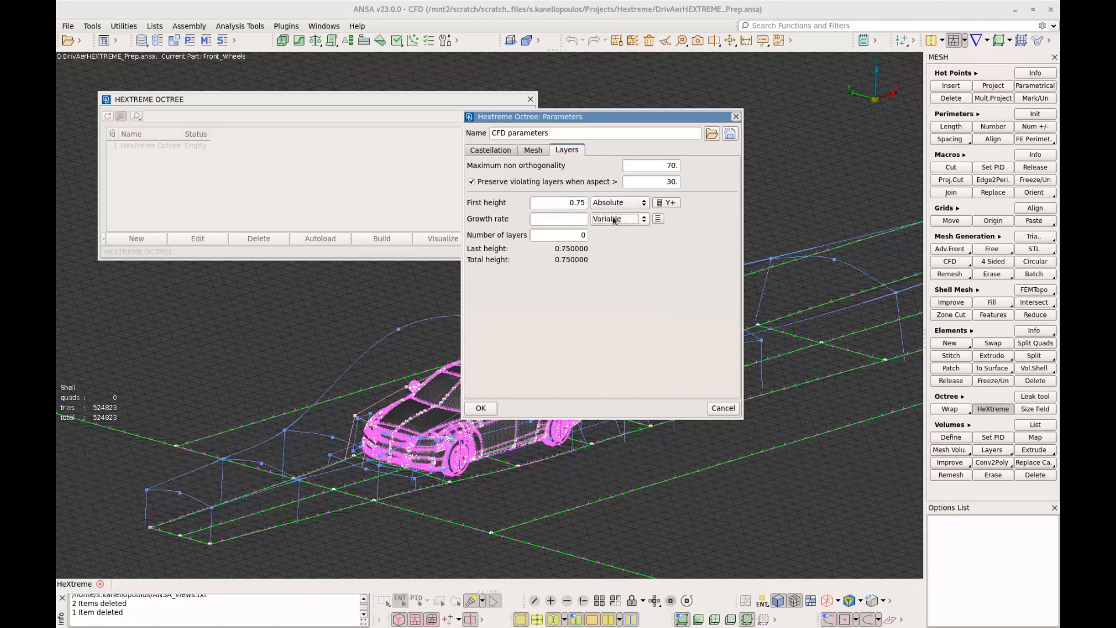
{"action": "left_click", "coordinate": [658, 219]}
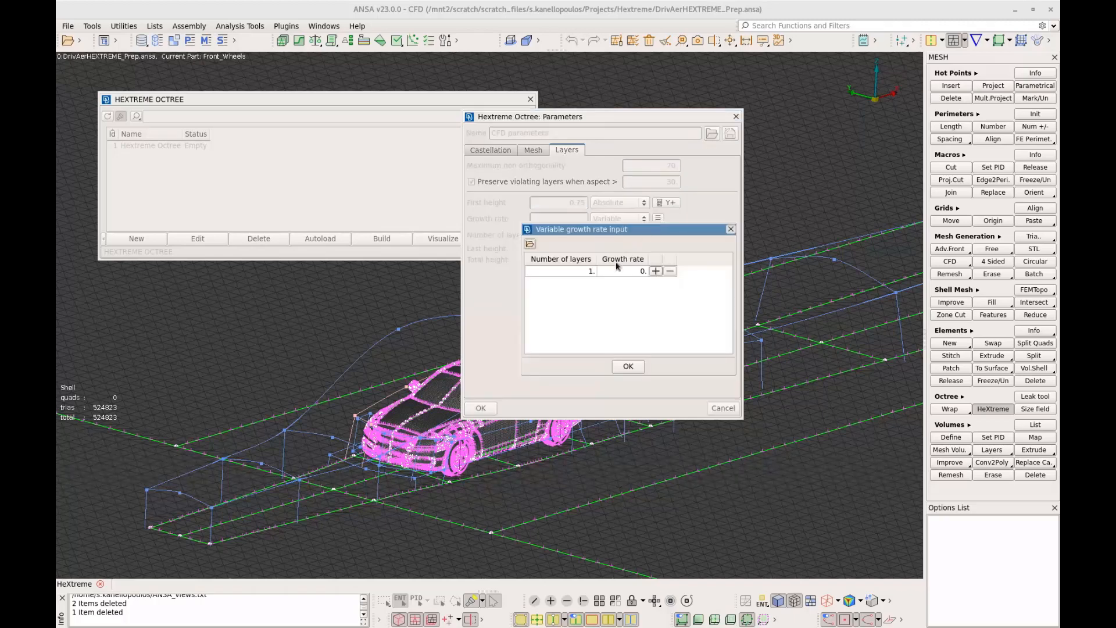
{"action": "left_click", "coordinate": [656, 272]}
{"action": "left_click", "coordinate": [655, 271]}
{"action": "left_click", "coordinate": [587, 280]}
{"action": "type", "text": "3"}
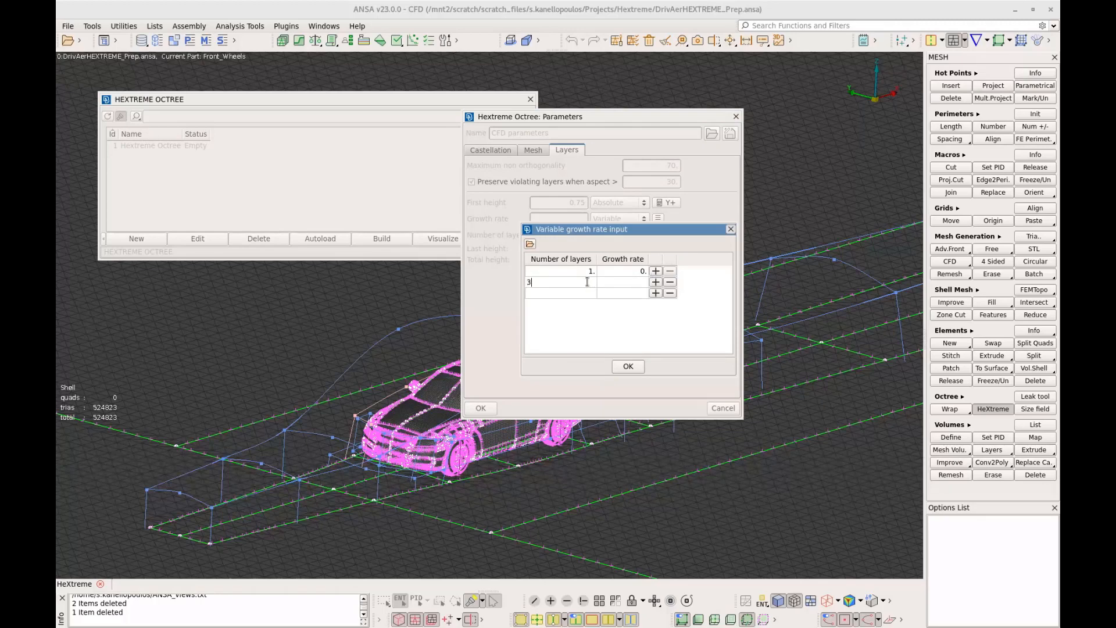
{"action": "key", "text": "Return"}
{"action": "type", "text": "3"}
Set the growth rates of the two 3-layer groups to 1.2 and 1.3, and accept the octree parameters
{"action": "left_click", "coordinate": [626, 284]}
{"action": "type", "text": "1.2"}
{"action": "key", "text": "Return"}
{"action": "type", "text": "1.3"}
{"action": "left_click", "coordinate": [633, 340]}
{"action": "left_click", "coordinate": [628, 367]}
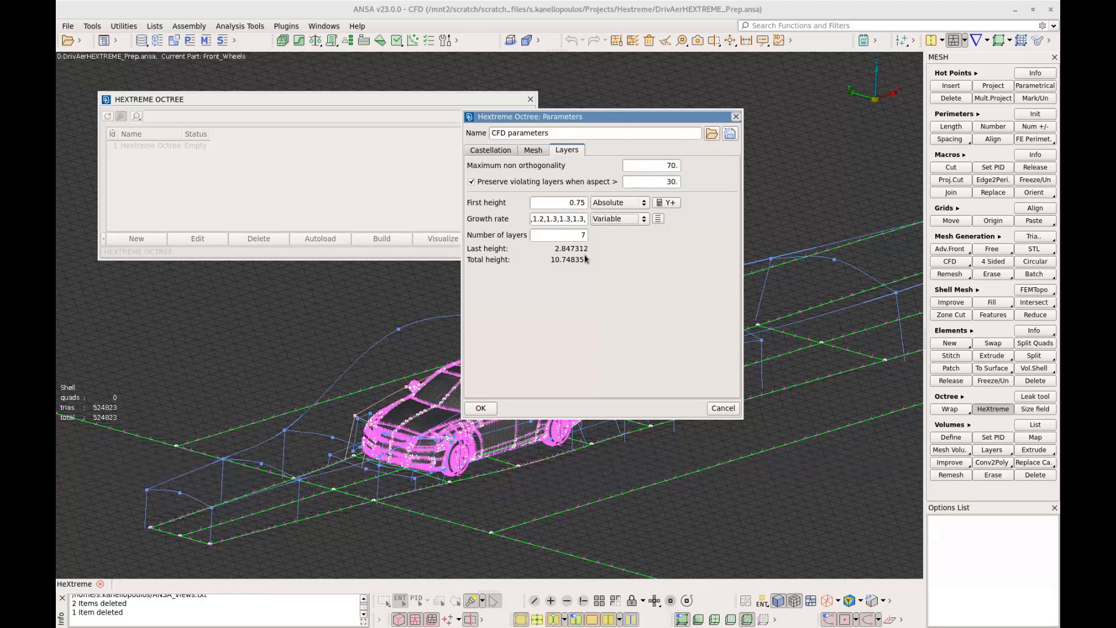
{"action": "left_click", "coordinate": [480, 408]}
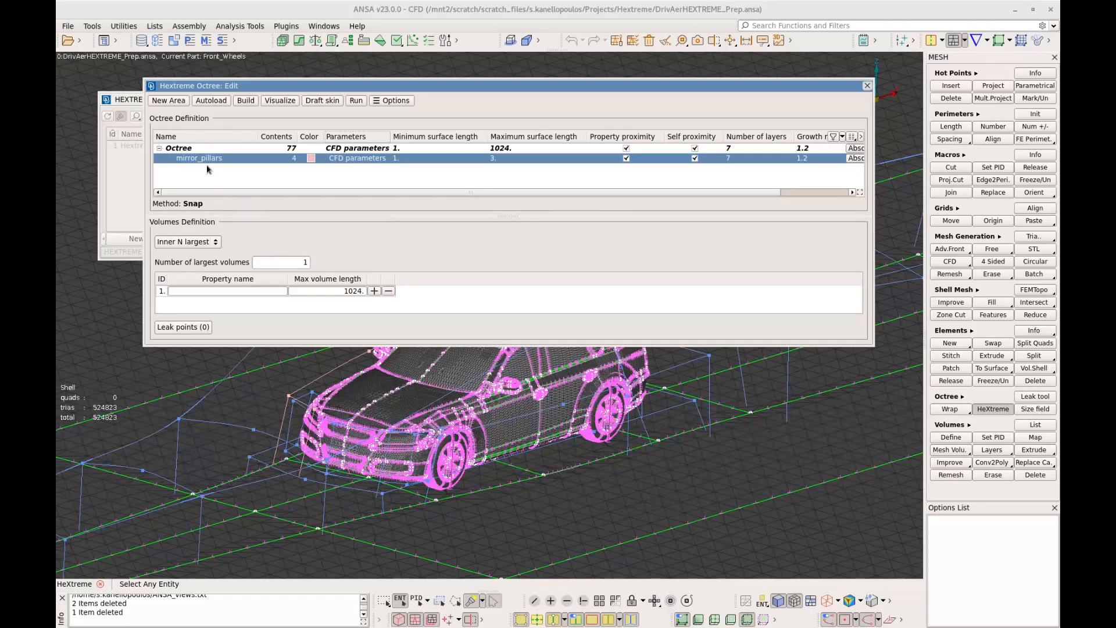
Add a new local area named bumpers_fenders_rear to the octree and close the octree editor
{"action": "left_click", "coordinate": [174, 102]}
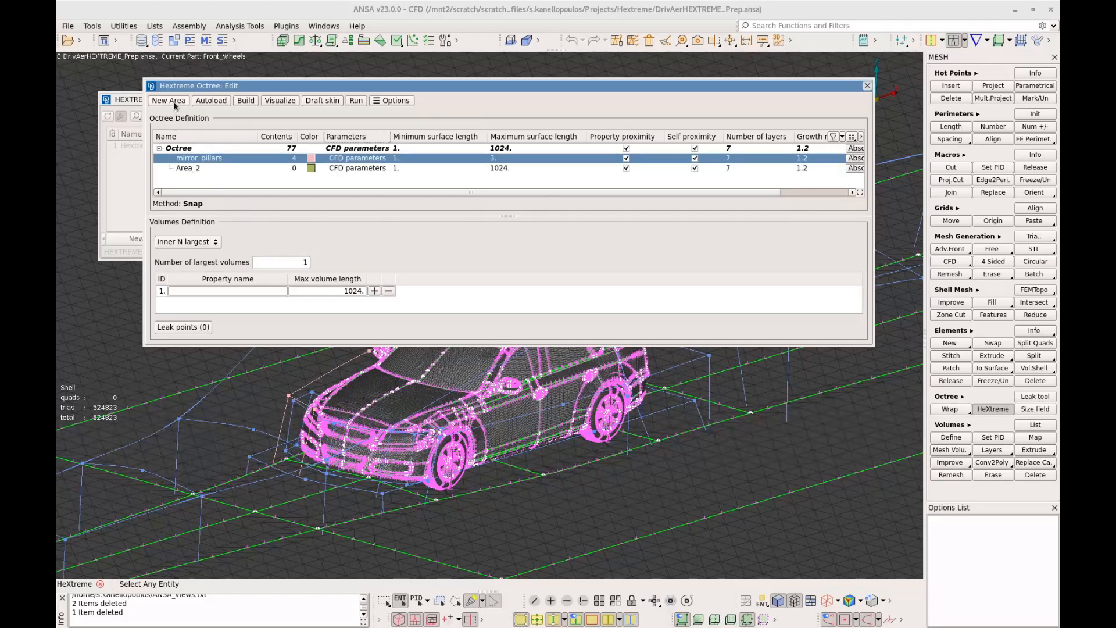
{"action": "double_click", "coordinate": [193, 169]}
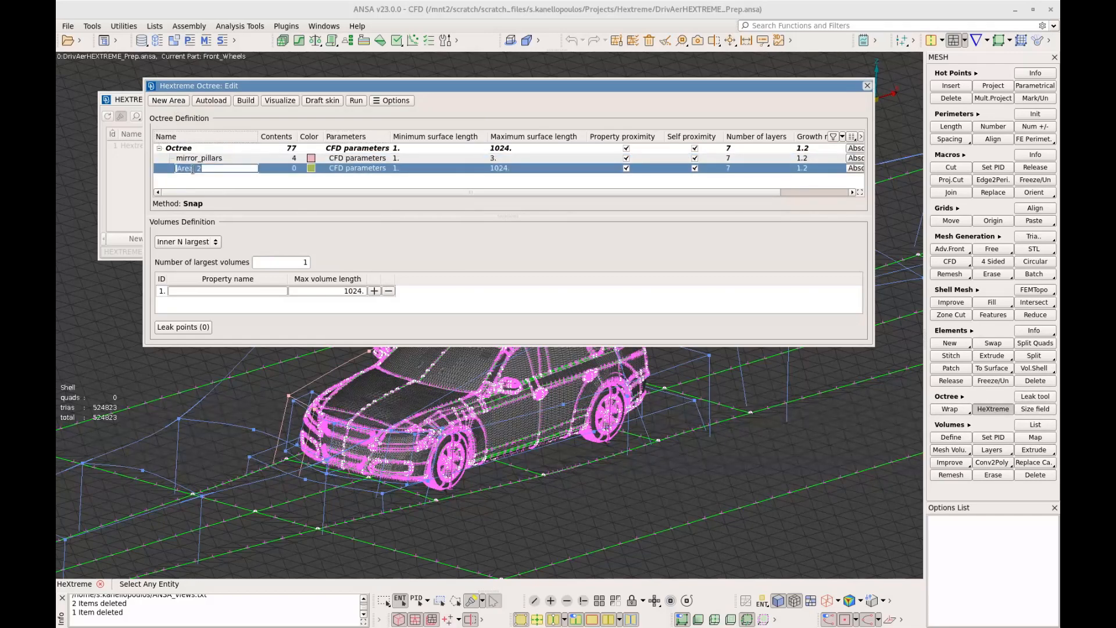
{"action": "type", "text": "bumpers_fenders_rear"}
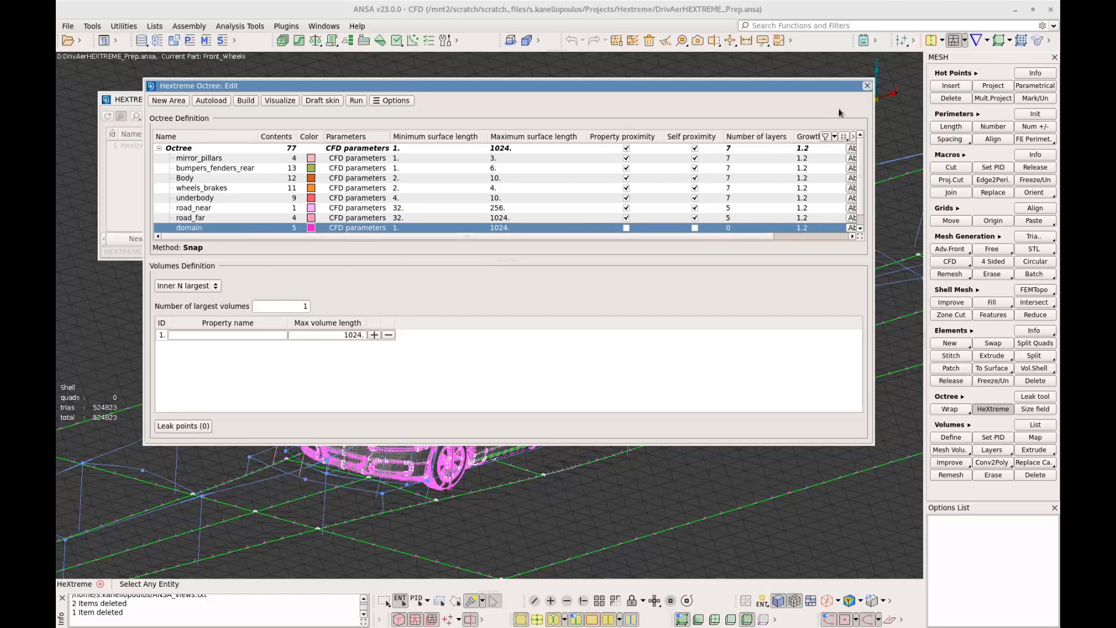
{"action": "left_click", "coordinate": [867, 86]}
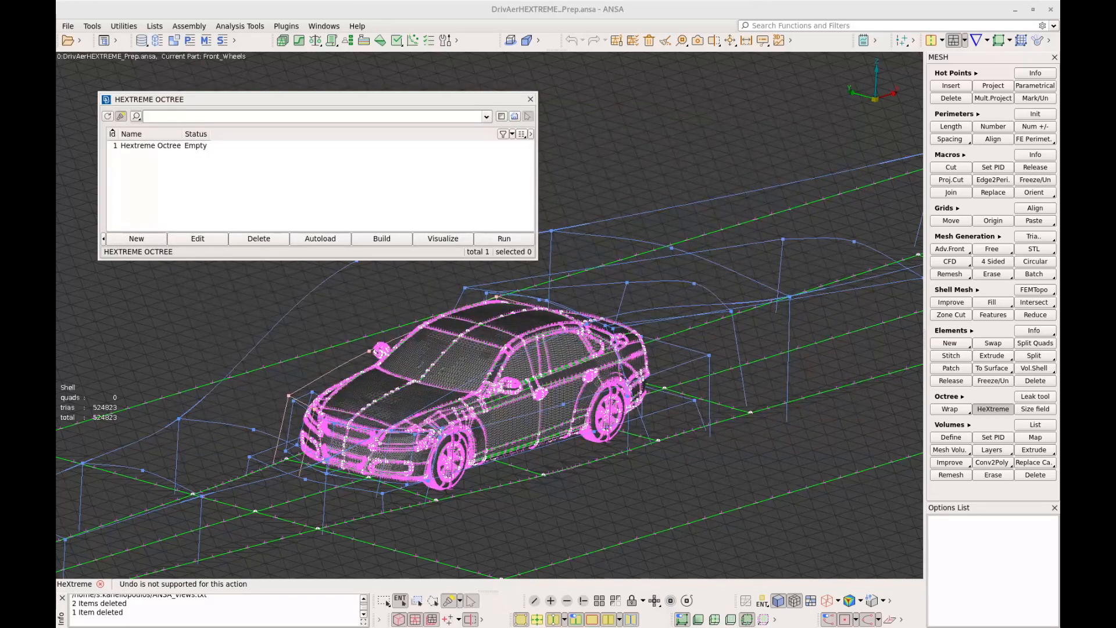
Rename the octree as Hextreme_wall_functions
{"action": "left_click", "coordinate": [166, 147]}
{"action": "left_click", "coordinate": [165, 146]}
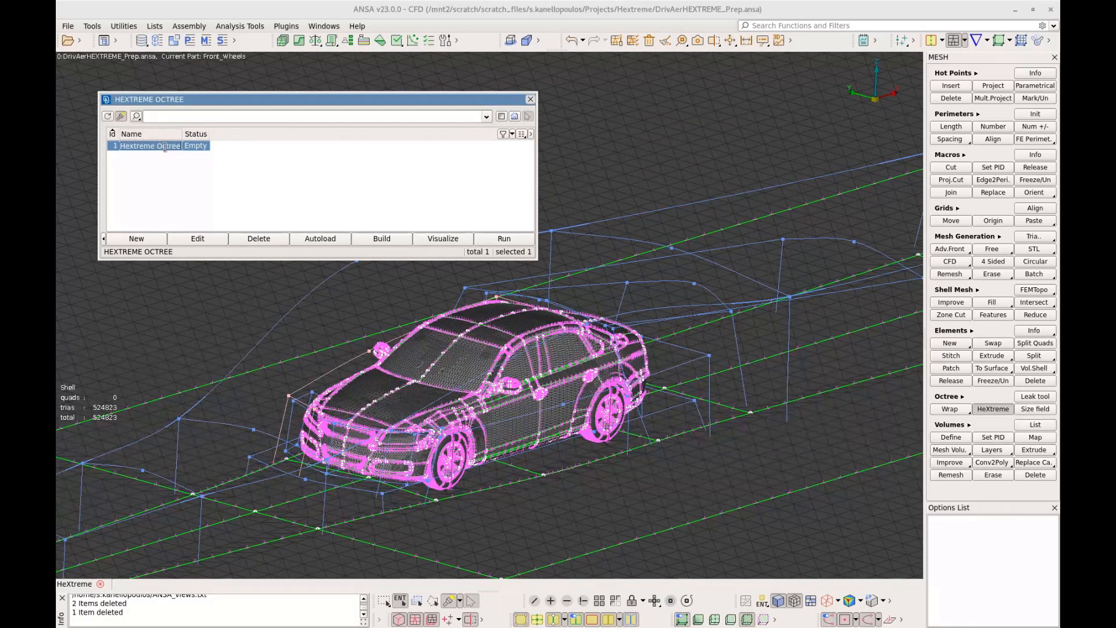
{"action": "type", "text": "He"}
{"action": "type", "text": "xtreme wall functions"}
{"action": "key", "text": "Return"}
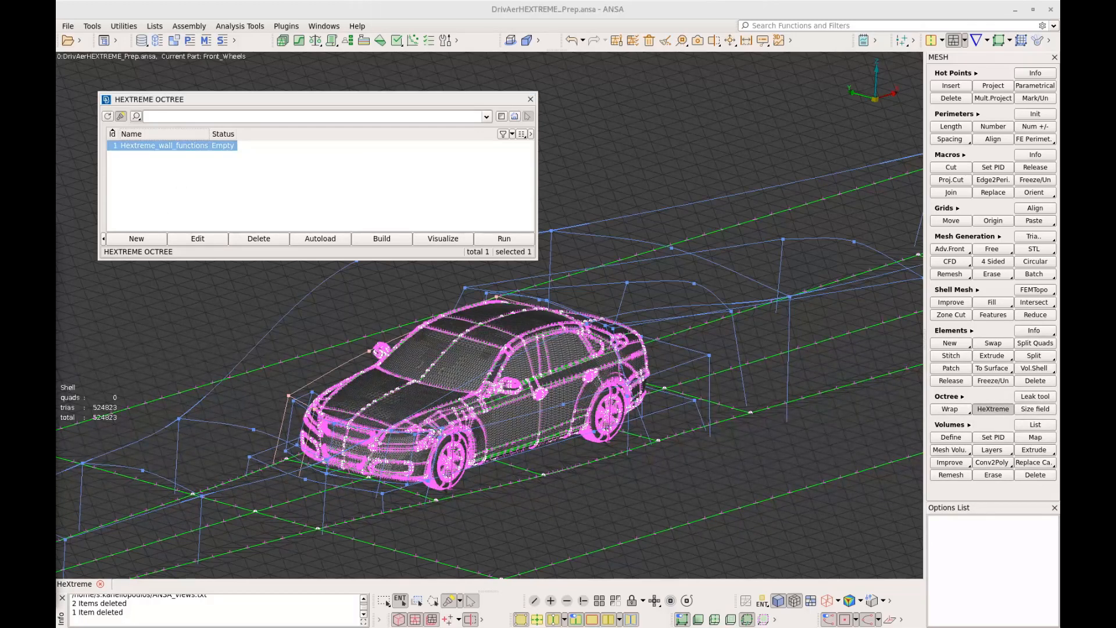
Display all model entities, including the outer walls of the flow domain
{"action": "scroll", "coordinate": [339, 363], "scroll_direction": "down", "scroll_amount": 2}
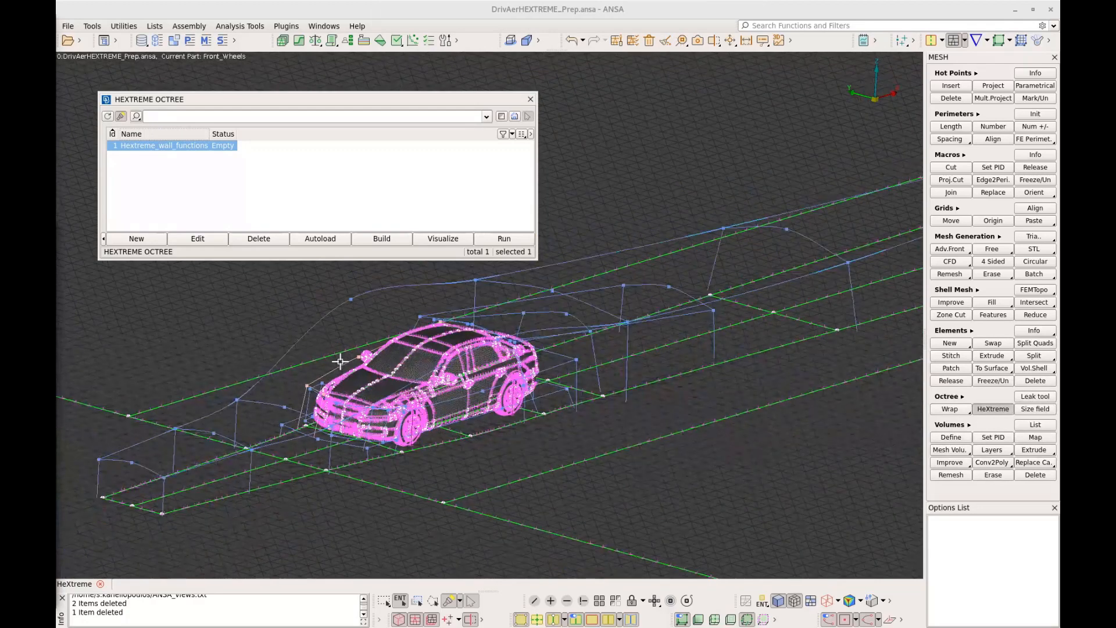
{"action": "scroll", "coordinate": [340, 361], "scroll_direction": "up", "scroll_amount": 2}
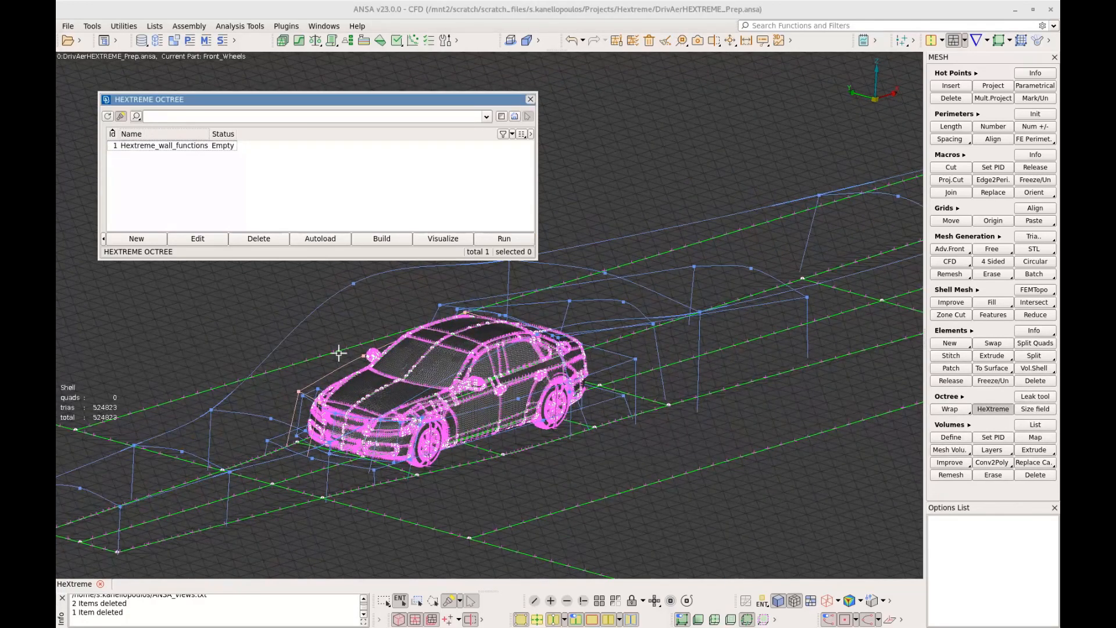
{"action": "scroll", "coordinate": [378, 394], "scroll_direction": "up", "scroll_amount": 2}
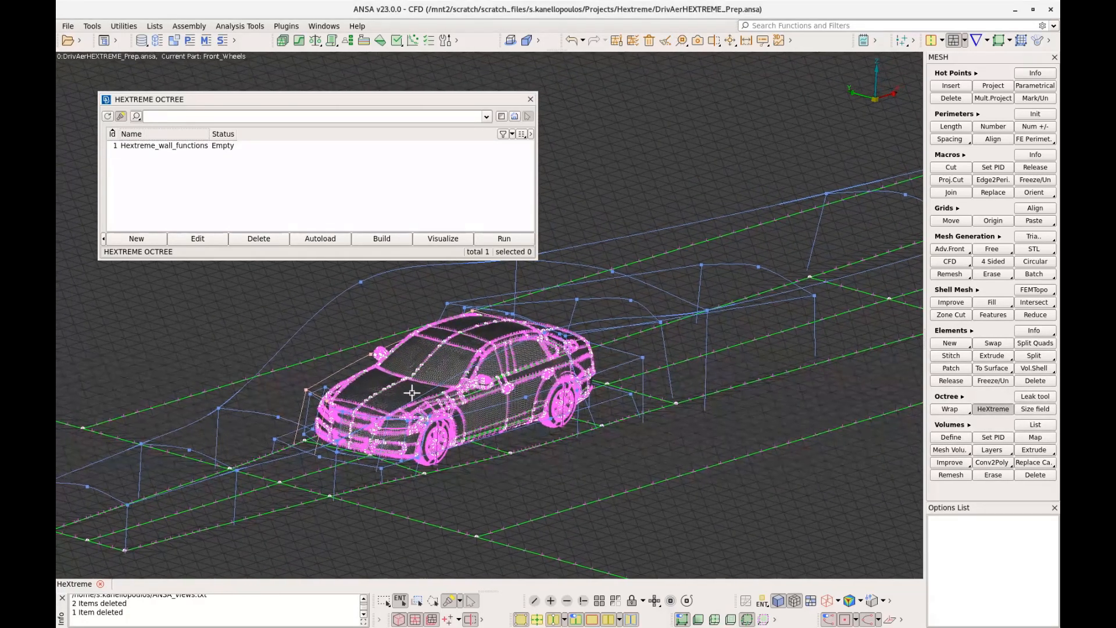
{"action": "mouse_move", "coordinate": [412, 393]}
{"action": "middle_mouse_down", "text": "ctrl"}
{"action": "mouse_move", "coordinate": [386, 399]}
{"action": "mouse_move", "coordinate": [423, 394]}
{"action": "mouse_move", "coordinate": [383, 401]}
{"action": "mouse_move", "coordinate": [395, 397]}
{"action": "middle_mouse_up", "text": "ctrl"}
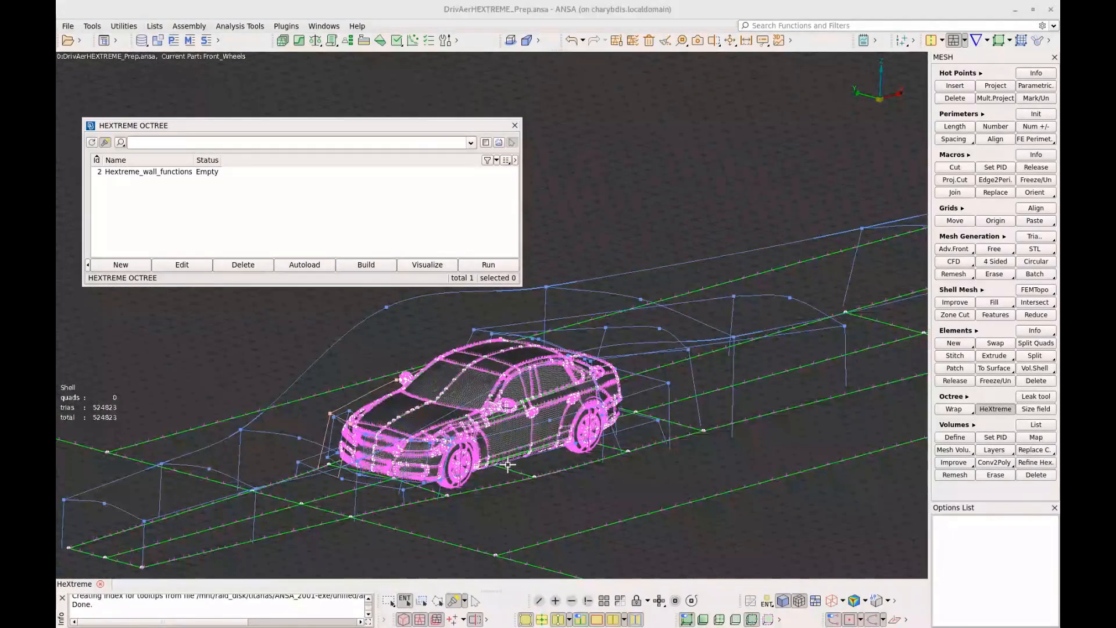
{"action": "scroll", "coordinate": [510, 465], "scroll_direction": "down", "scroll_amount": 3}
{"action": "left_click", "coordinate": [510, 465]}
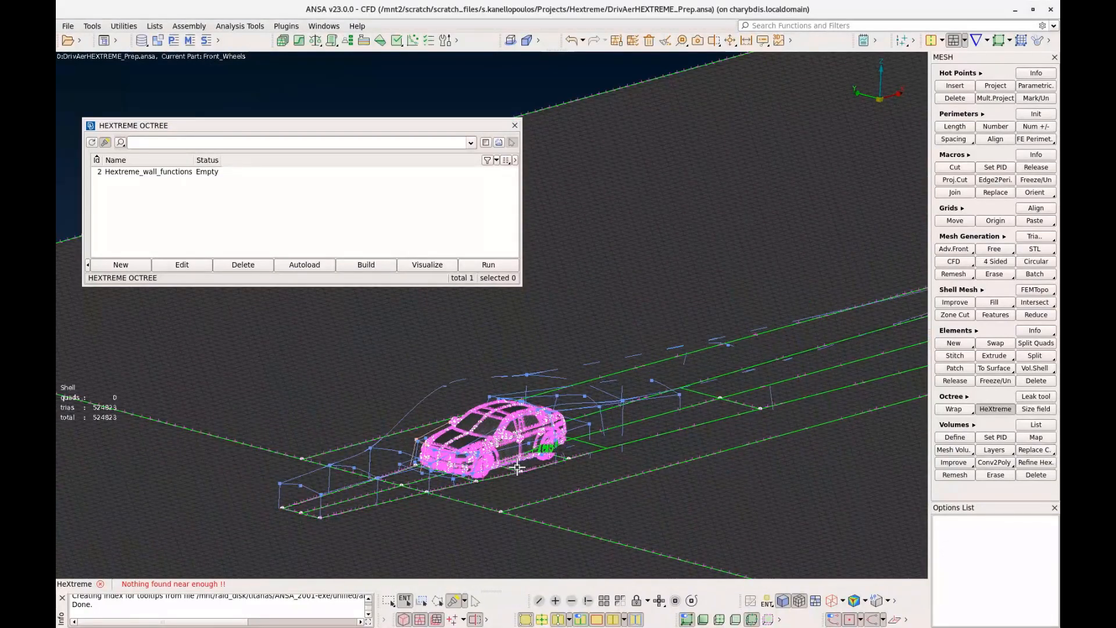
{"action": "left_click_drag", "start_coordinate": [503, 468], "coordinate": [517, 469], "text": "ctrl"}
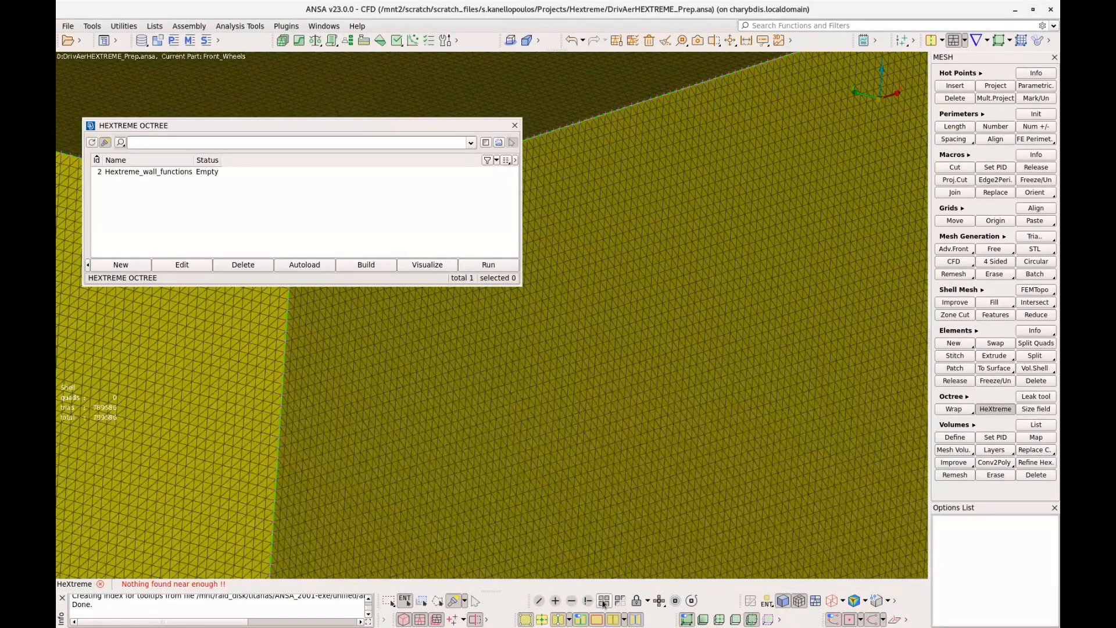
{"action": "left_click", "coordinate": [604, 603]}
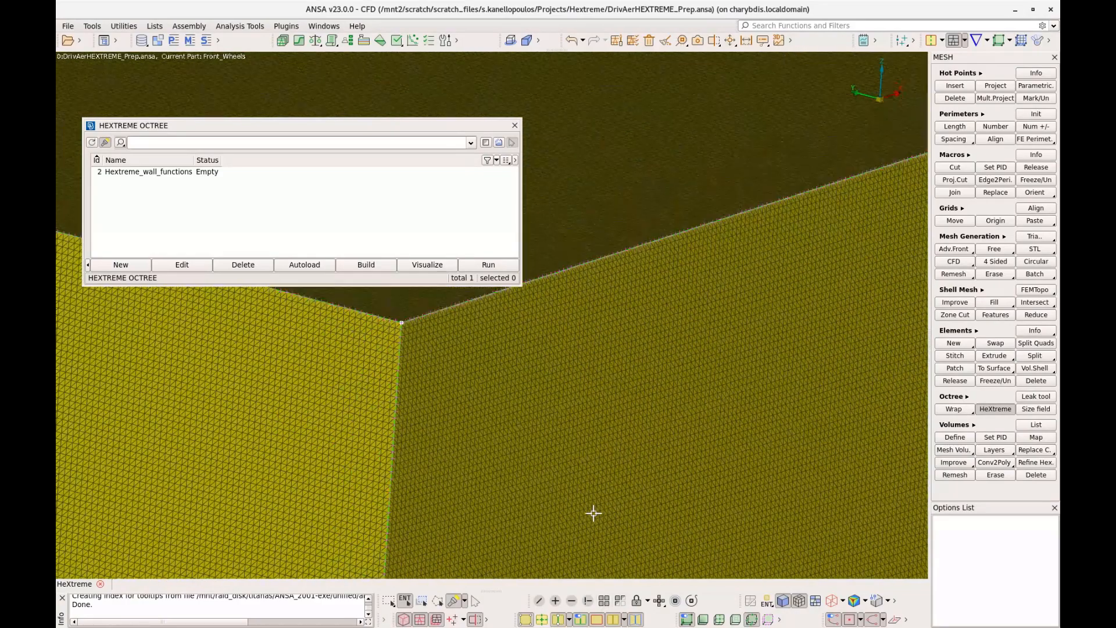
{"action": "middle_click_drag", "start_coordinate": [588, 469], "coordinate": [600, 389], "text": "ctrl"}
{"action": "scroll", "coordinate": [600, 388], "scroll_direction": "down", "scroll_amount": 3}
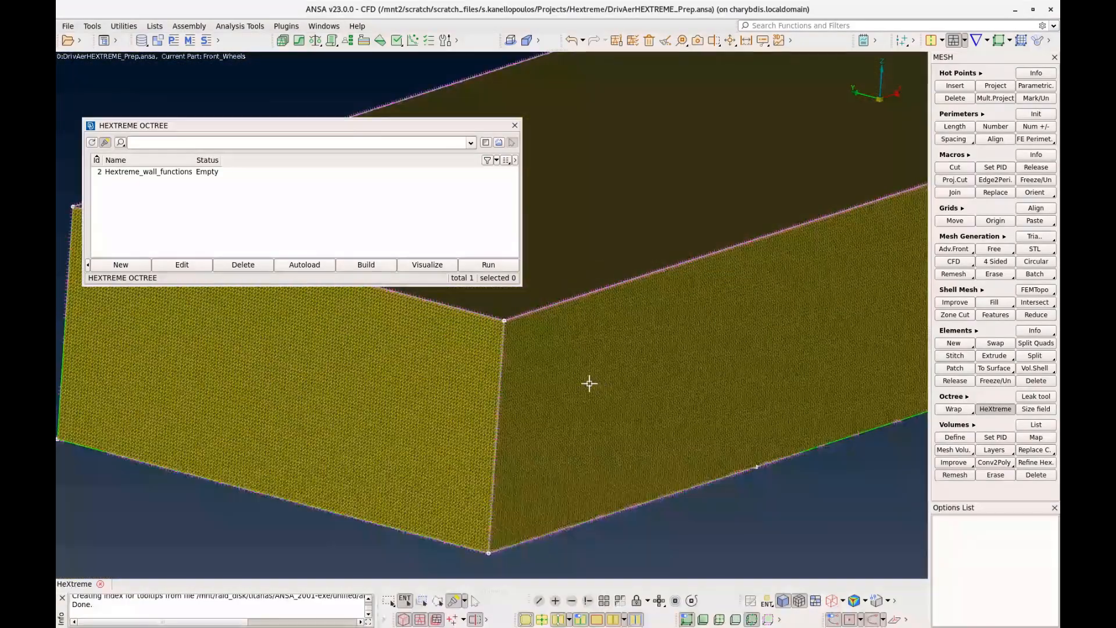
{"action": "left_click_drag", "start_coordinate": [589, 383], "coordinate": [575, 383], "text": "ctrl"}
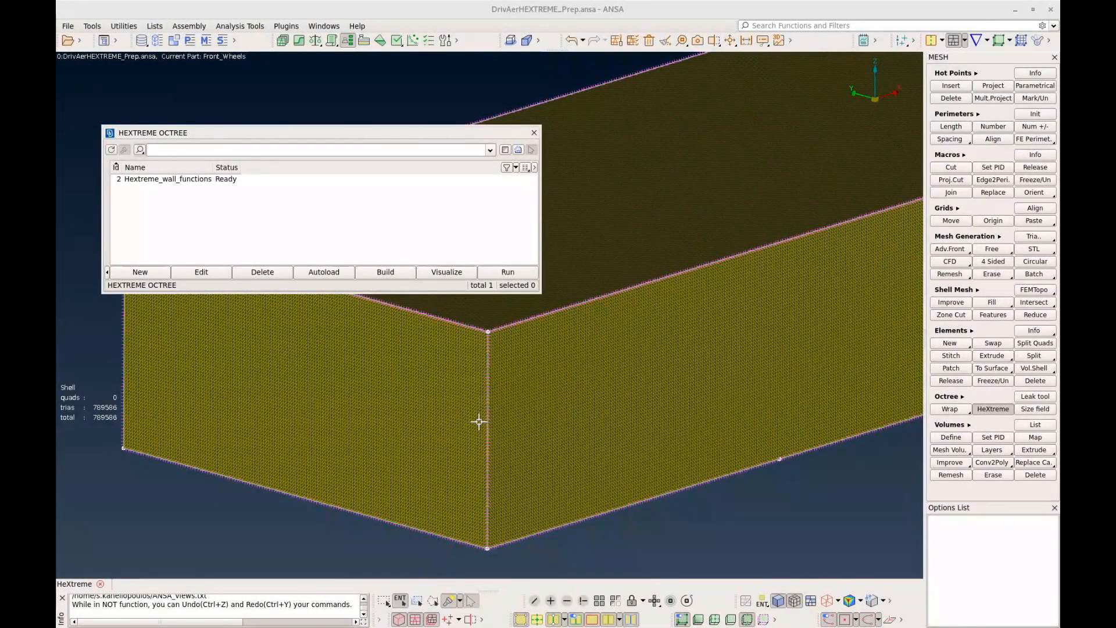
Hide the flow domain's ceiling and outer walls, keeping the road, car and size boxes displayed
{"action": "left_click", "coordinate": [567, 601]}
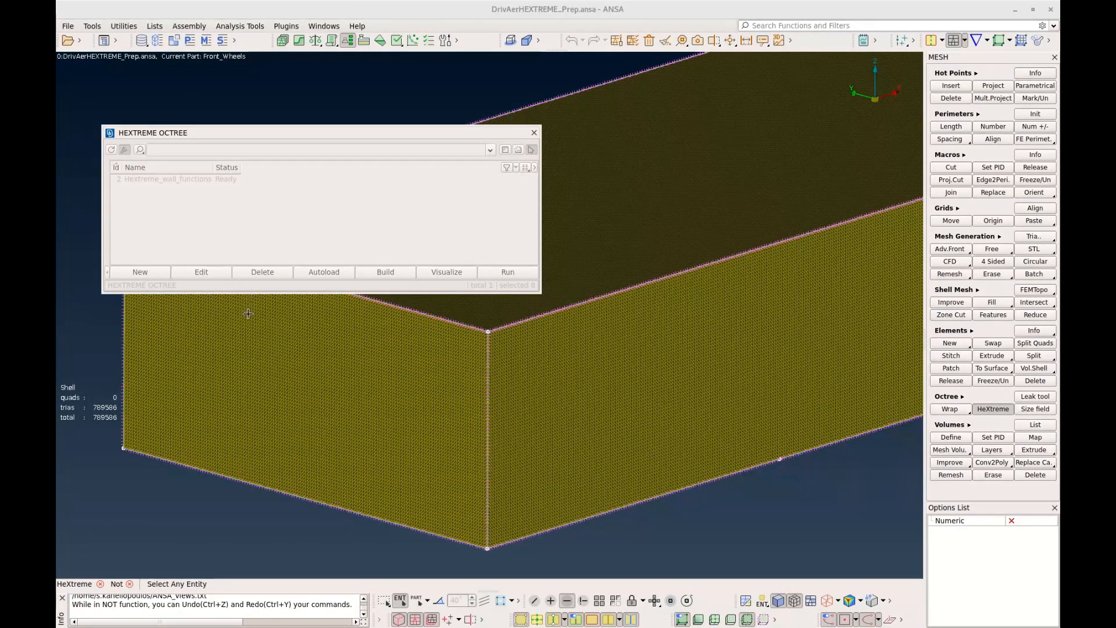
{"action": "left_click", "coordinate": [264, 331]}
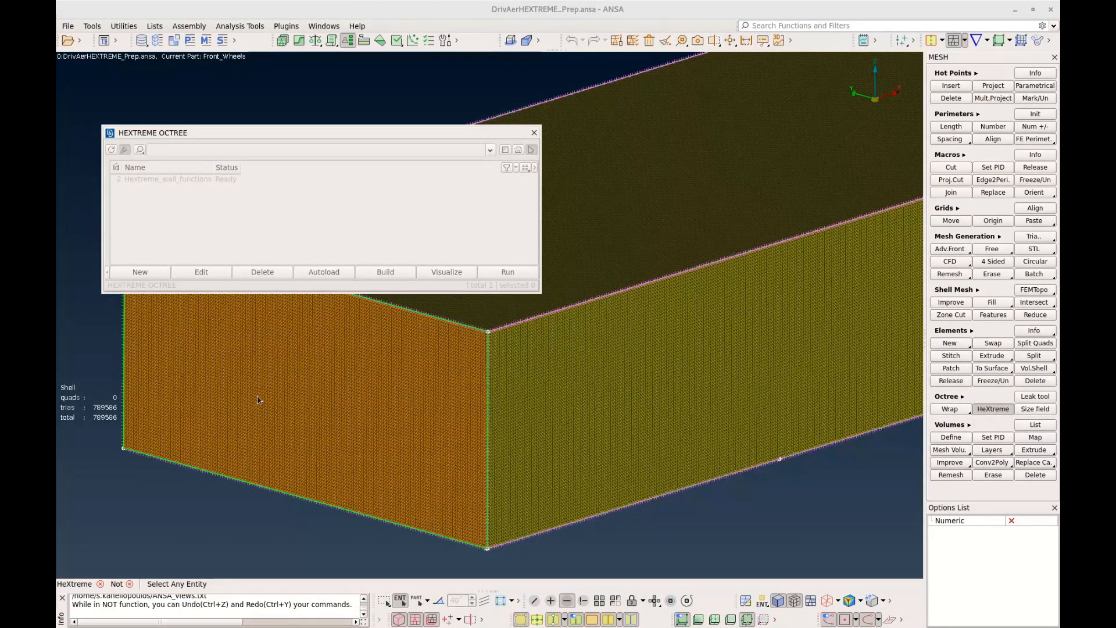
{"action": "left_click_drag", "start_coordinate": [83, 138], "coordinate": [253, 335]}
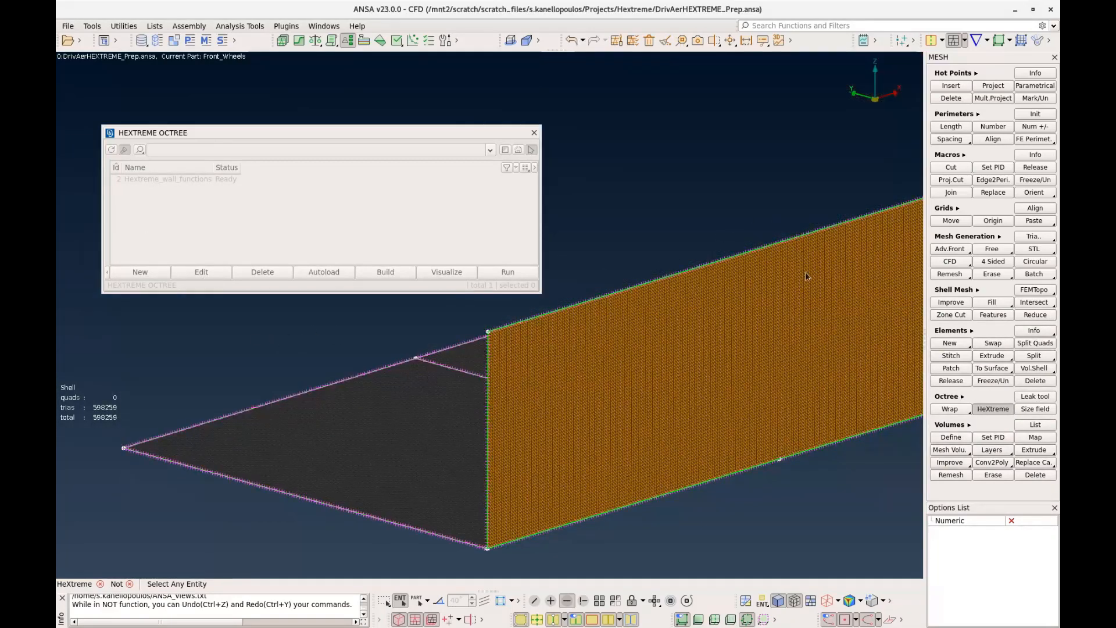
{"action": "left_click", "coordinate": [803, 273]}
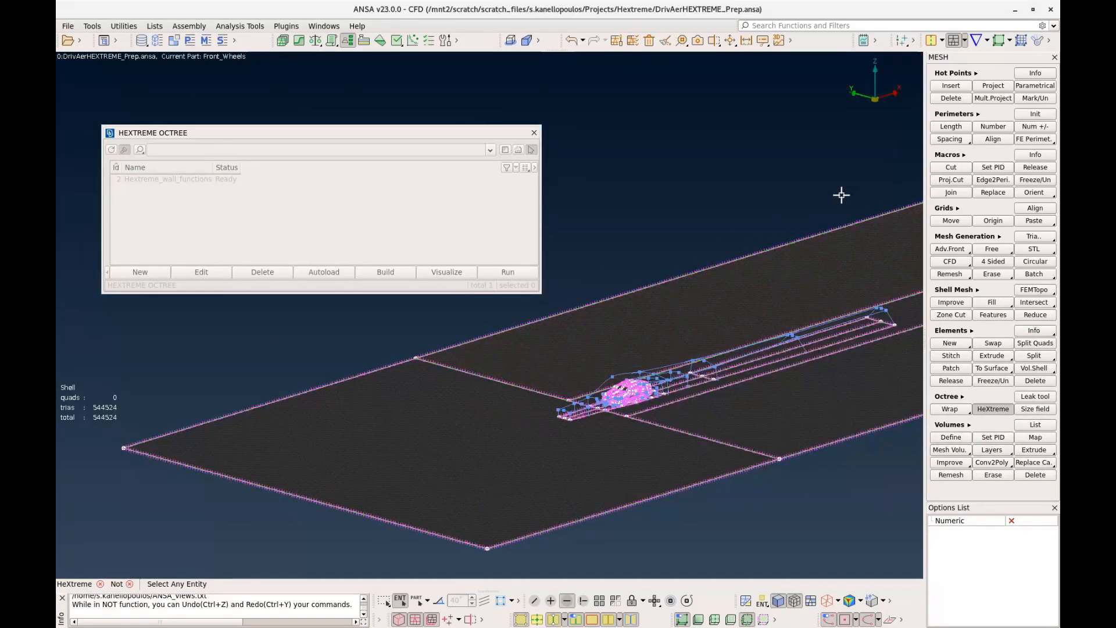
{"action": "scroll", "coordinate": [815, 222], "scroll_direction": "down", "scroll_amount": 2}
{"action": "middle_click_drag", "start_coordinate": [809, 228], "coordinate": [623, 320], "text": "ctrl"}
{"action": "left_click", "coordinate": [796, 263]}
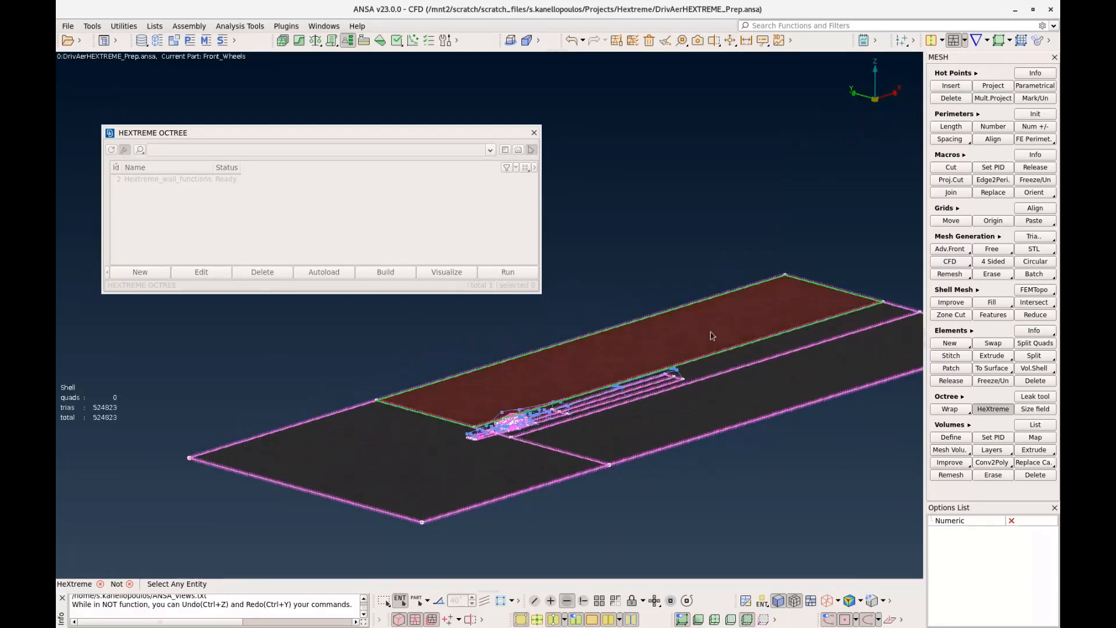
{"action": "scroll", "coordinate": [605, 407], "scroll_direction": "up", "scroll_amount": 4}
{"action": "mouse_move", "coordinate": [590, 417]}
{"action": "left_mouse_down", "text": "ctrl"}
{"action": "mouse_move", "coordinate": [616, 402]}
{"action": "mouse_move", "coordinate": [578, 427]}
{"action": "left_mouse_up", "text": "ctrl"}
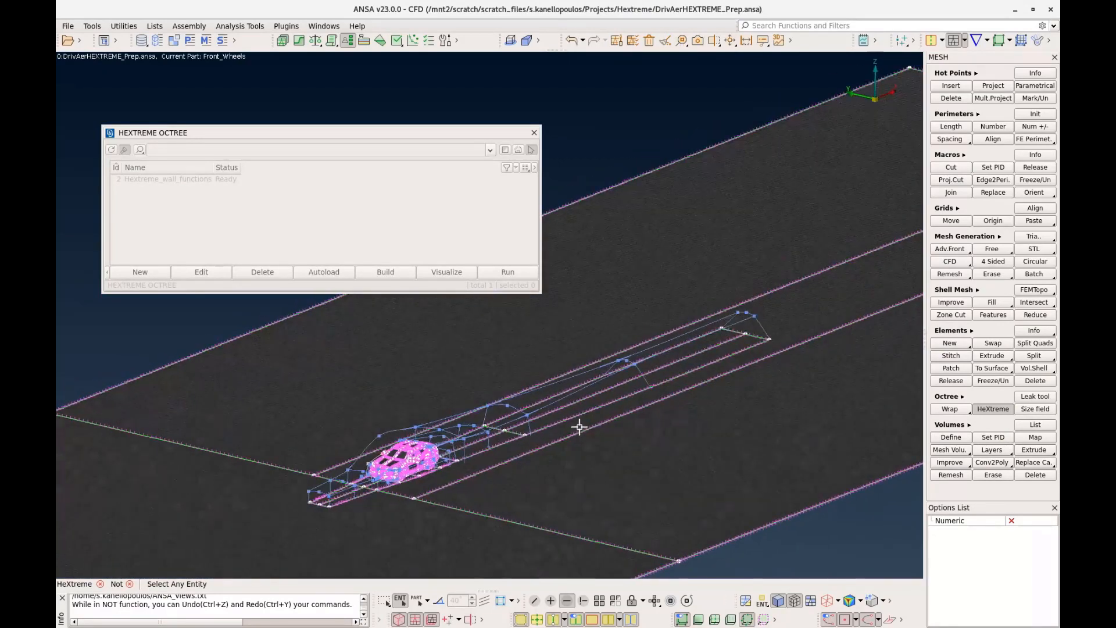
{"action": "middle_click", "coordinate": [454, 322]}
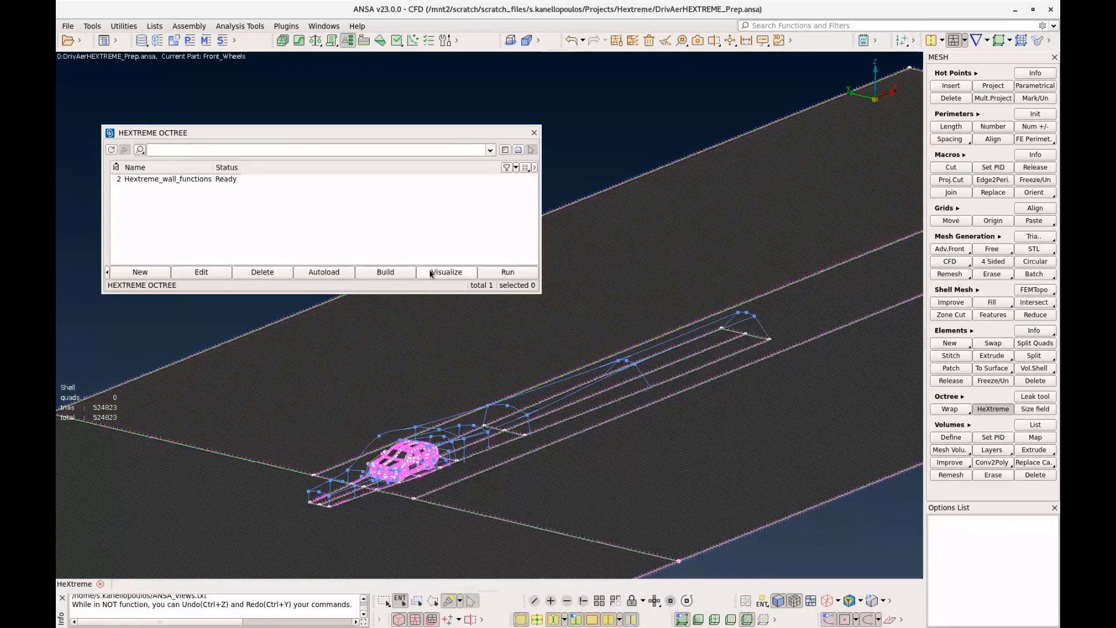
Visualize the Hextreme_wall_functions octree, moving the X cut plane to -9501 and the Y cut plane to 173.5
{"action": "left_click", "coordinate": [456, 275]}
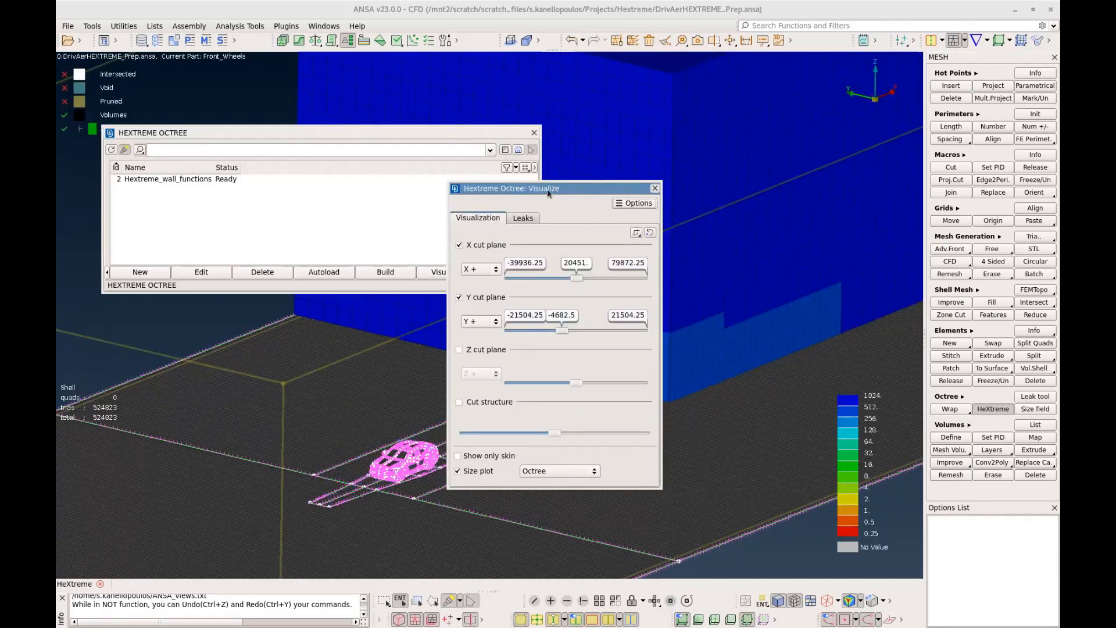
{"action": "double_click", "coordinate": [362, 133]}
{"action": "left_click_drag", "start_coordinate": [364, 131], "coordinate": [438, 81]}
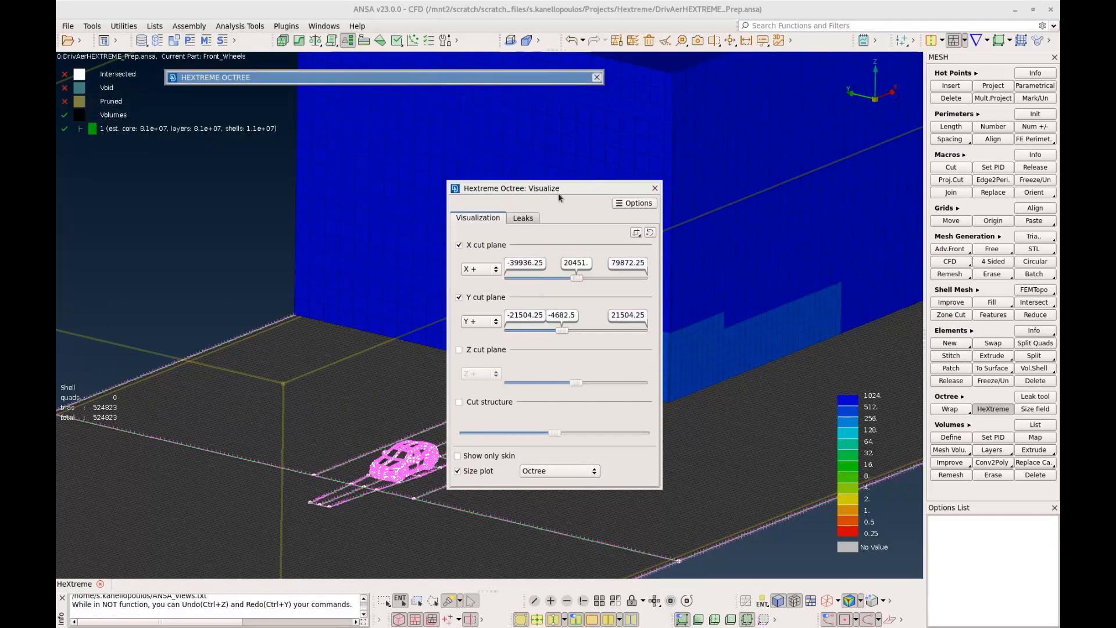
{"action": "left_click_drag", "start_coordinate": [559, 191], "coordinate": [773, 220]}
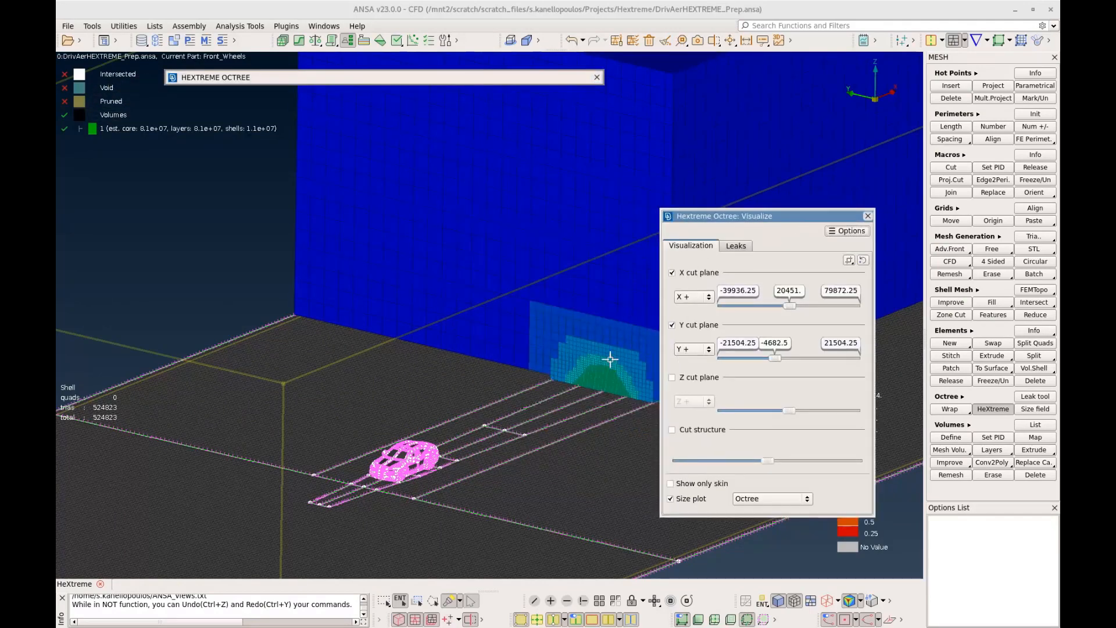
{"action": "left_click_drag", "start_coordinate": [790, 306], "coordinate": [757, 306]}
{"action": "left_click_drag", "start_coordinate": [776, 357], "coordinate": [791, 357]}
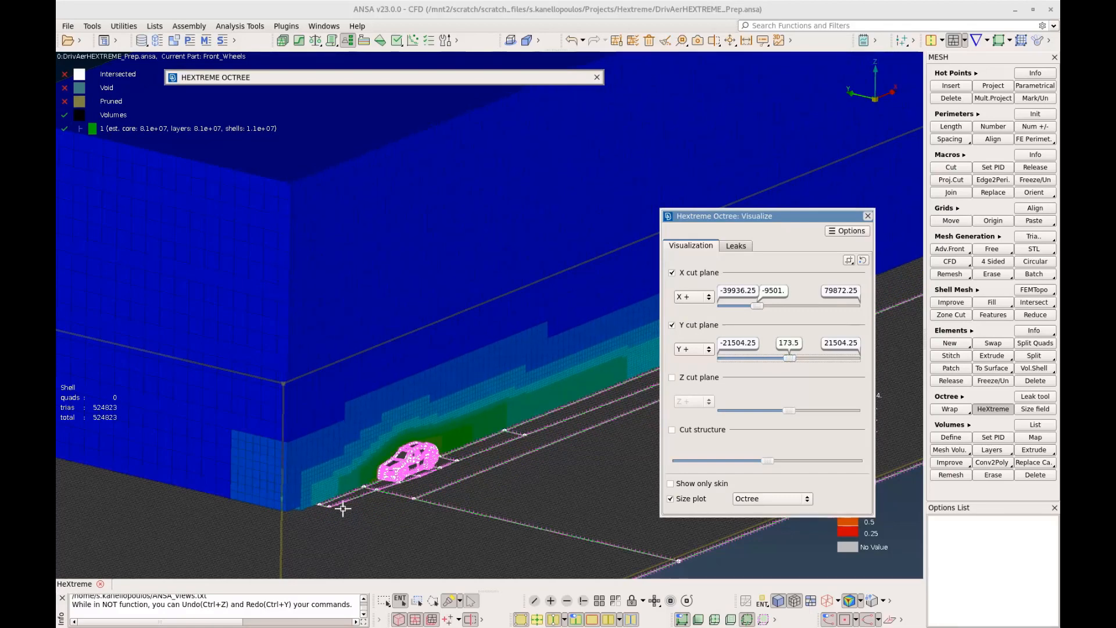
Examine the octree cell sizes up close on the cut plane along the hood, windshield and roof
{"action": "scroll", "coordinate": [395, 477], "scroll_direction": "up", "scroll_amount": 5}
{"action": "left_click_drag", "start_coordinate": [400, 466], "coordinate": [428, 420], "text": "ctrl"}
{"action": "scroll", "coordinate": [396, 443], "scroll_direction": "up", "scroll_amount": 3}
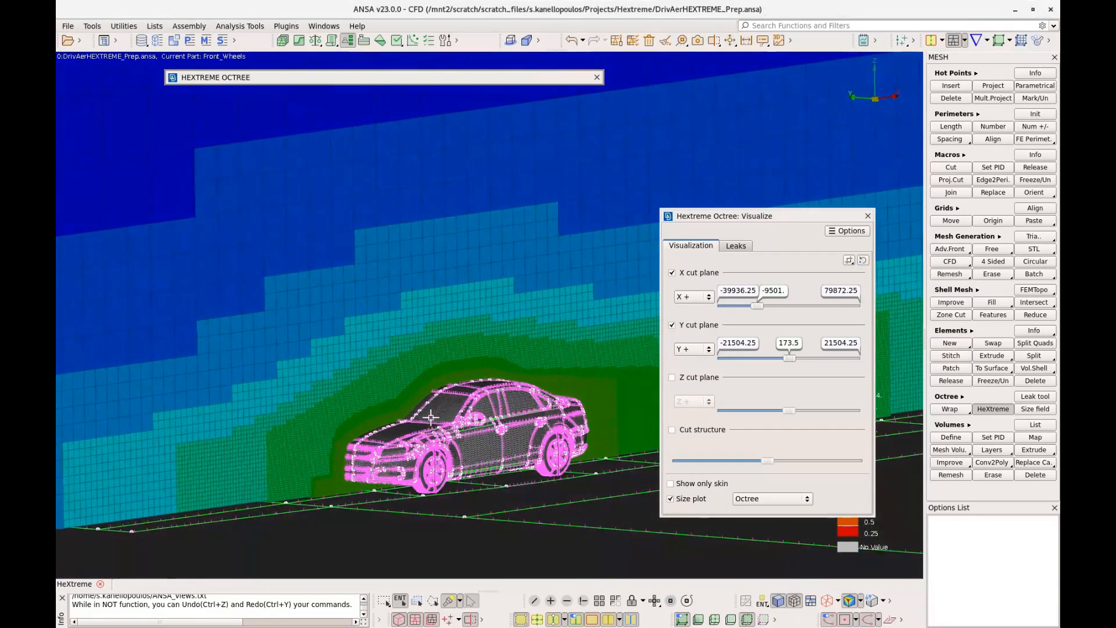
{"action": "scroll", "coordinate": [429, 420], "scroll_direction": "up", "scroll_amount": 6}
{"action": "scroll", "coordinate": [349, 444], "scroll_direction": "up", "scroll_amount": 2}
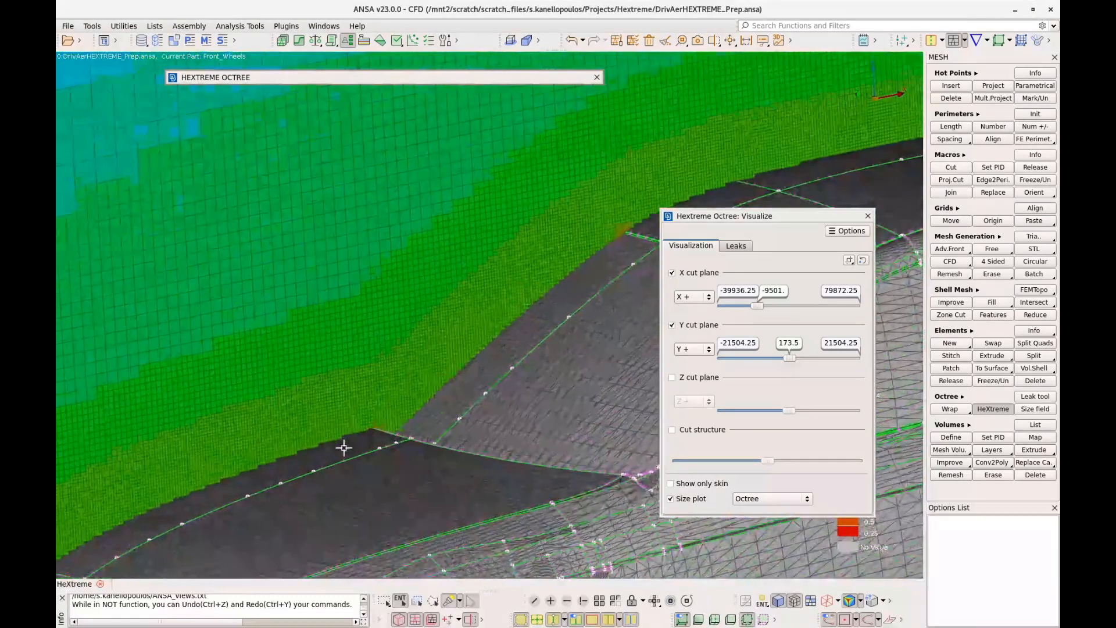
{"action": "double_click", "coordinate": [752, 218]}
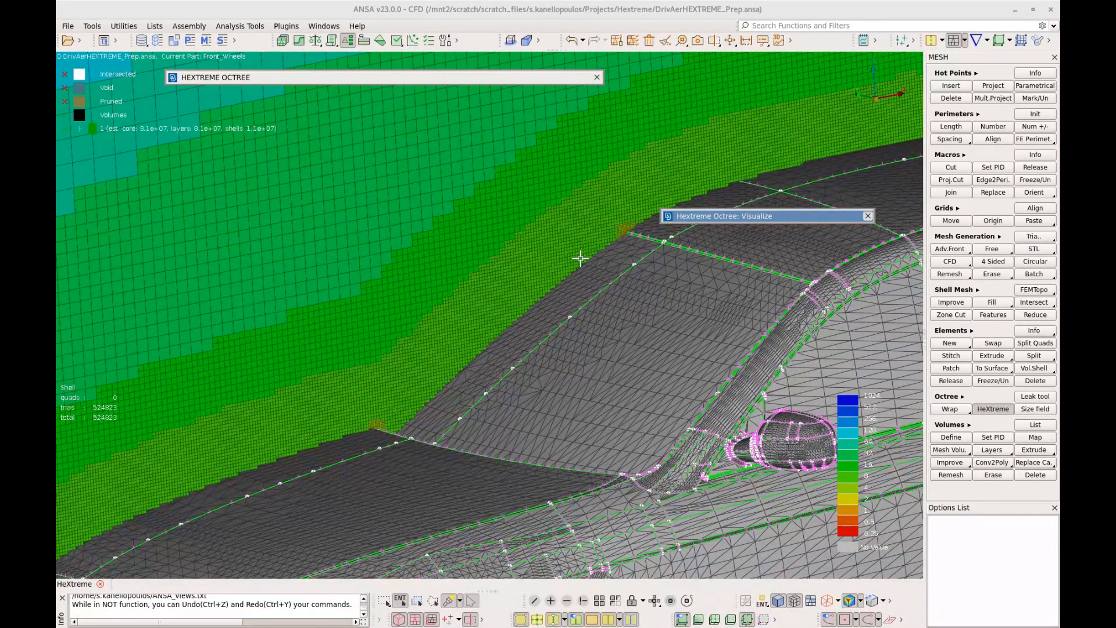
Examine the octree size distribution around the whole car and along the wake refinement boxes
{"action": "scroll", "coordinate": [656, 277], "scroll_direction": "down", "scroll_amount": 5}
{"action": "middle_click_drag", "start_coordinate": [665, 294], "coordinate": [402, 336], "text": "ctrl"}
{"action": "scroll", "coordinate": [401, 336], "scroll_direction": "down", "scroll_amount": 6}
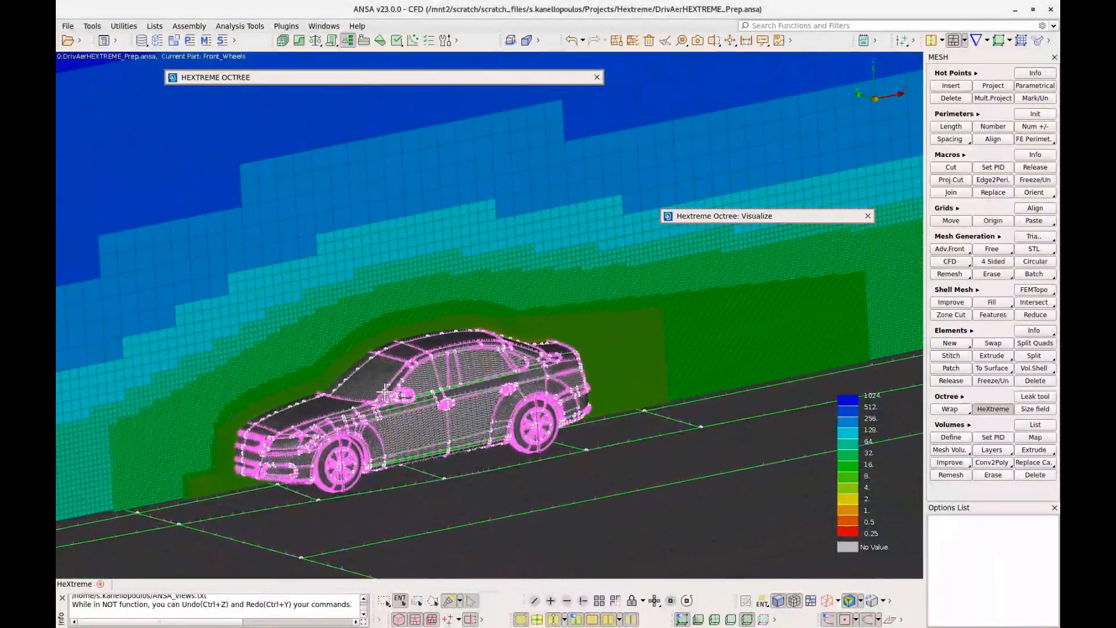
{"action": "scroll", "coordinate": [406, 393], "scroll_direction": "down", "scroll_amount": 4}
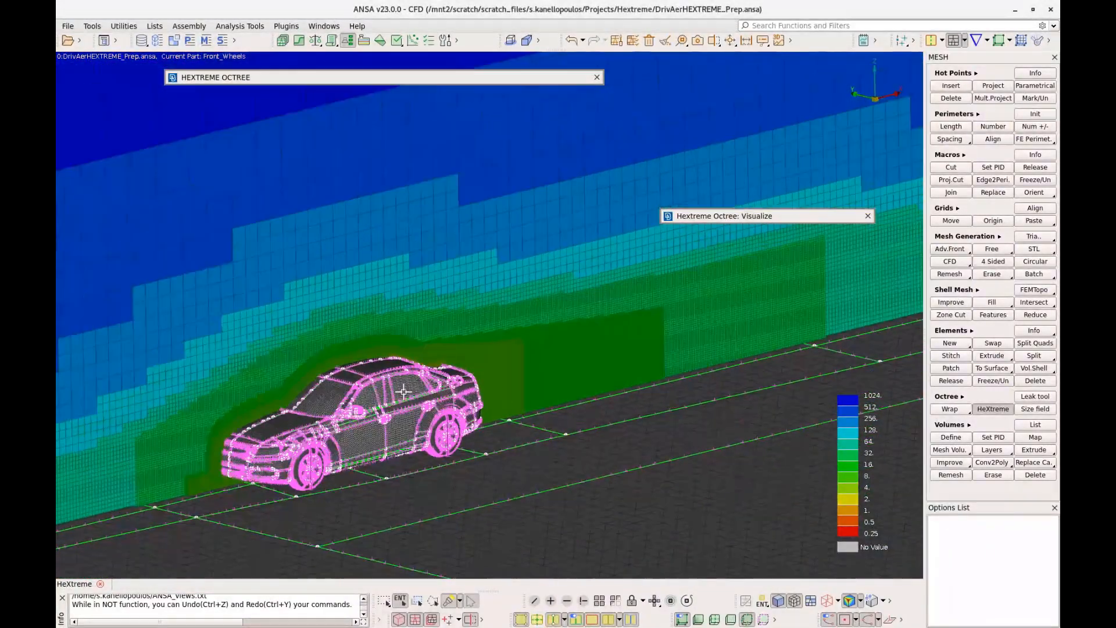
{"action": "left_click_drag", "start_coordinate": [406, 392], "coordinate": [405, 392], "text": "ctrl"}
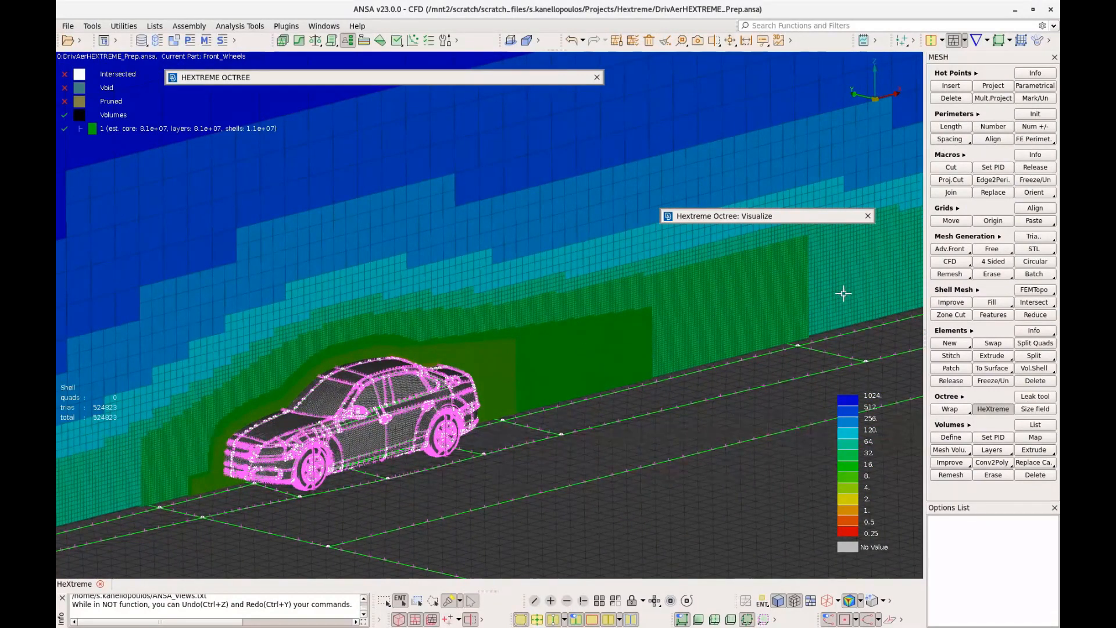
{"action": "left_click_drag", "start_coordinate": [823, 295], "coordinate": [688, 347], "text": "ctrl"}
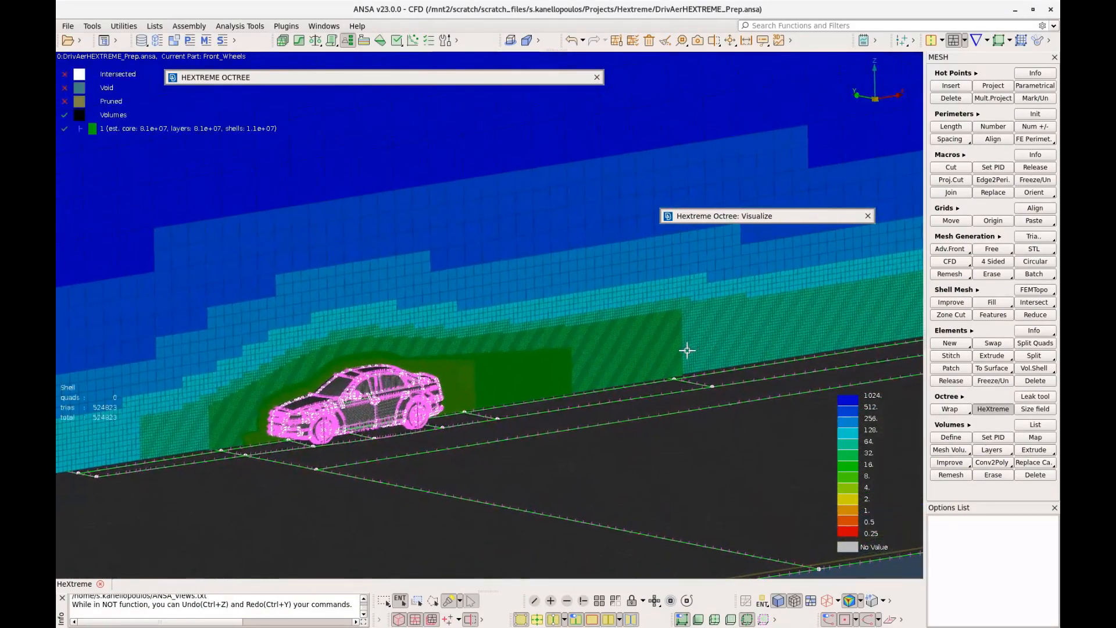
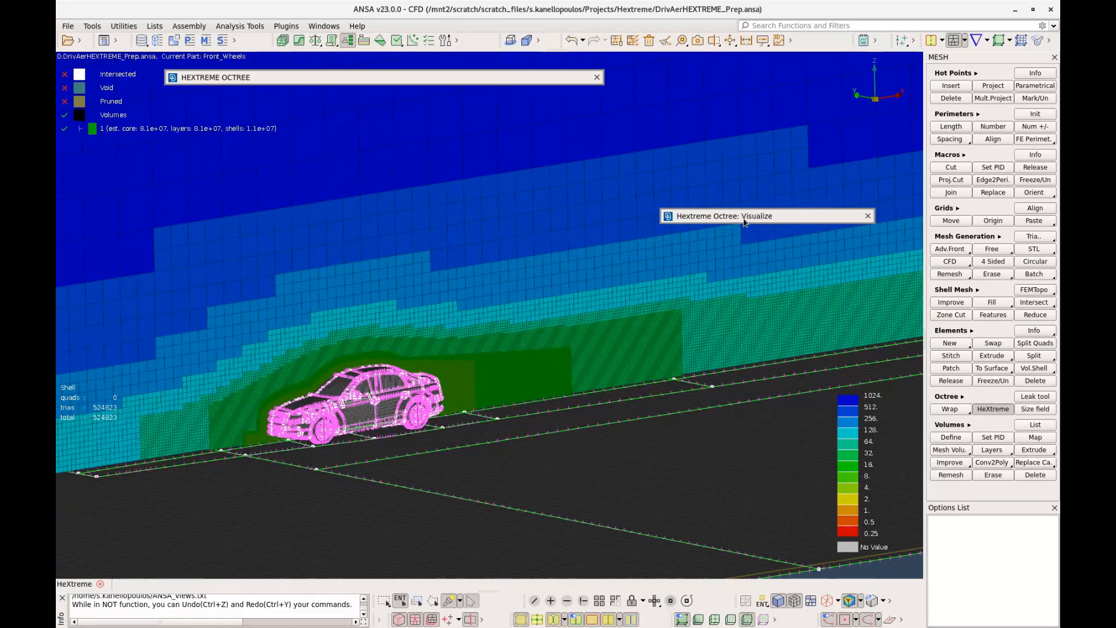
Close the octree visualization and run the Hextreme_wall_functions octree to generate the volume mesh
{"action": "left_click", "coordinate": [745, 221]}
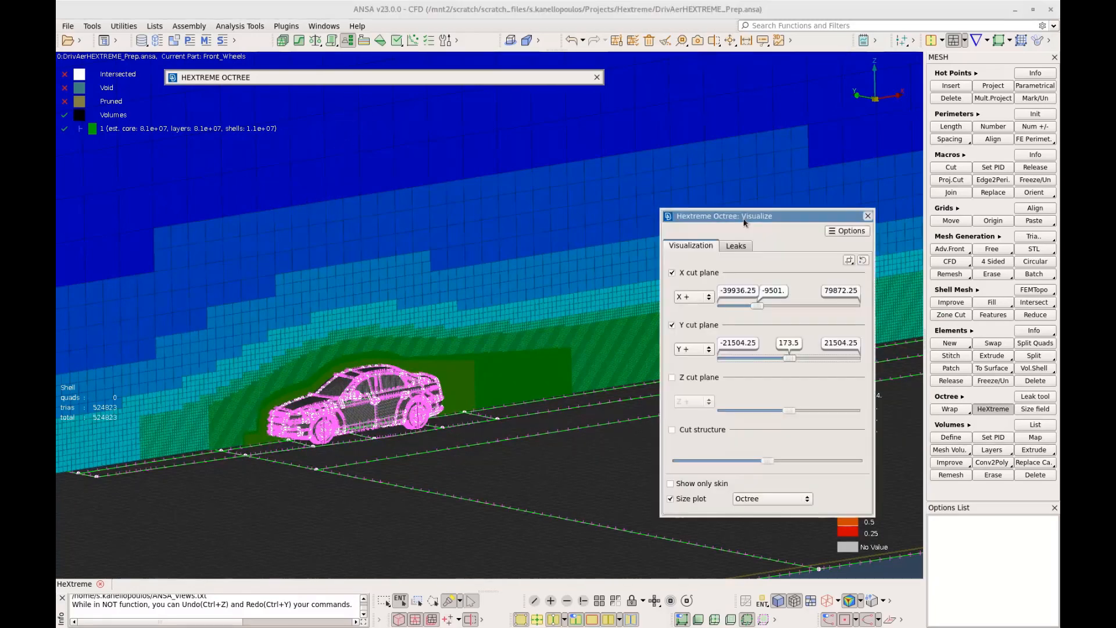
{"action": "left_click", "coordinate": [869, 216]}
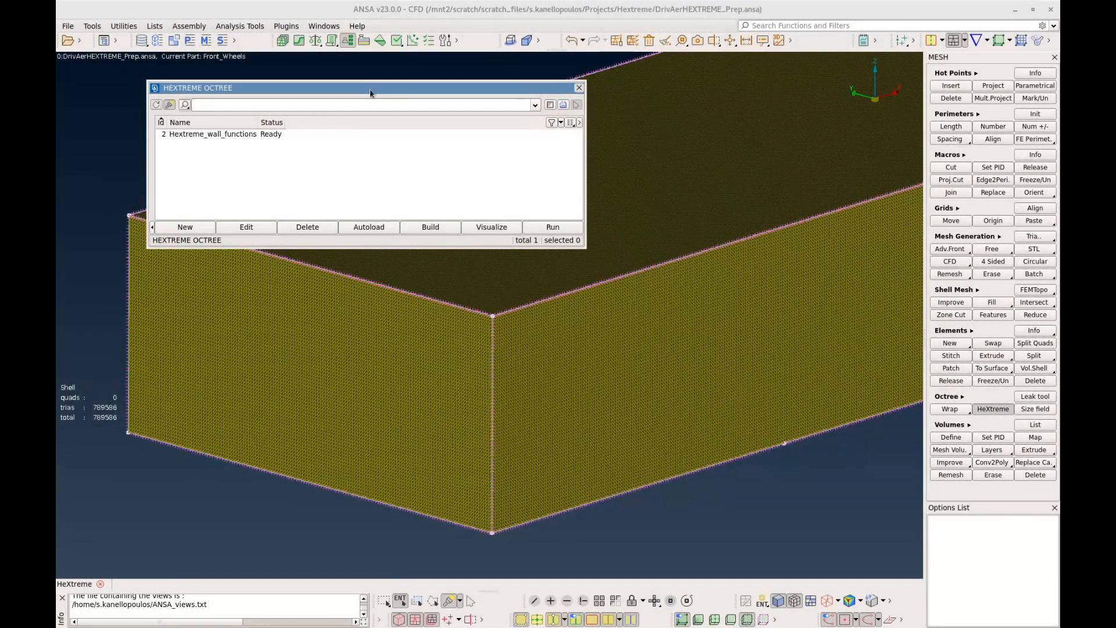
{"action": "left_click_drag", "start_coordinate": [371, 93], "coordinate": [330, 124]}
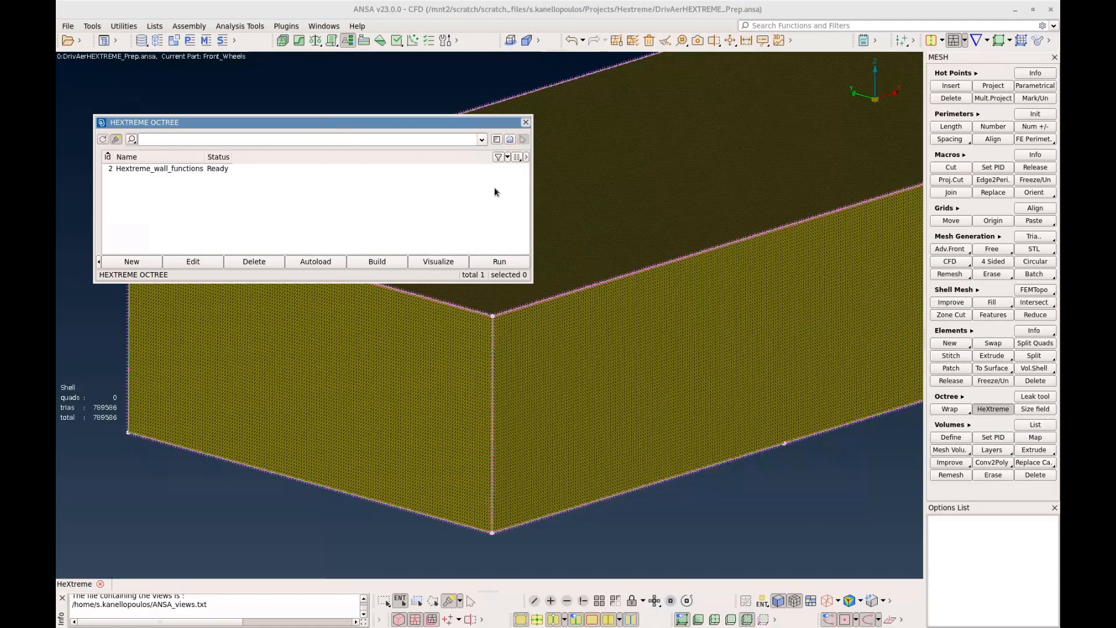
{"action": "left_click", "coordinate": [219, 170]}
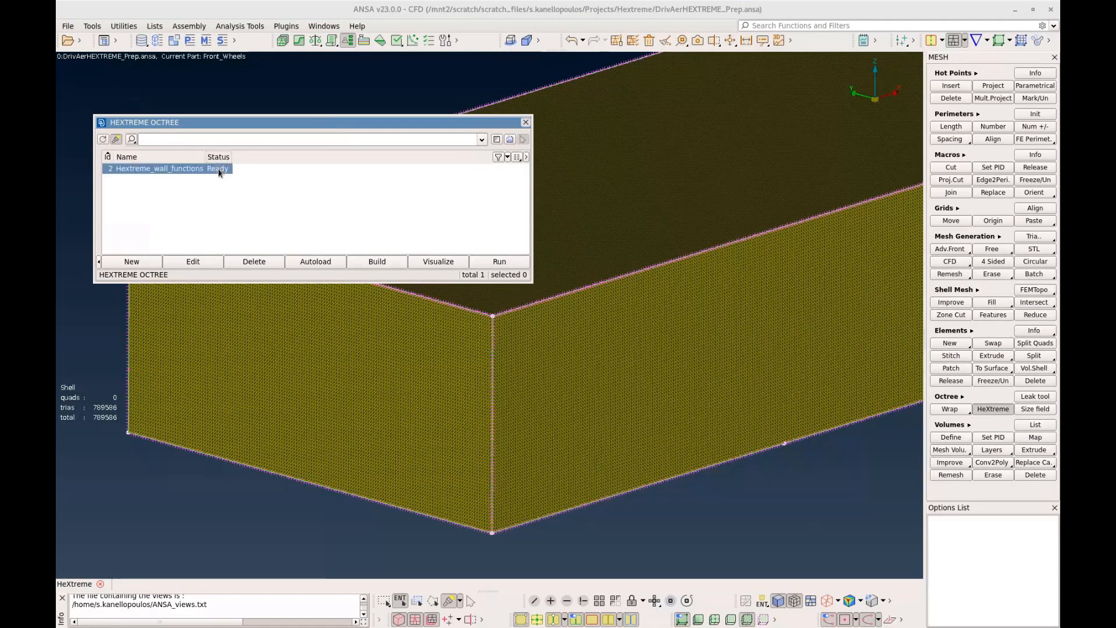
{"action": "left_click", "coordinate": [522, 265]}
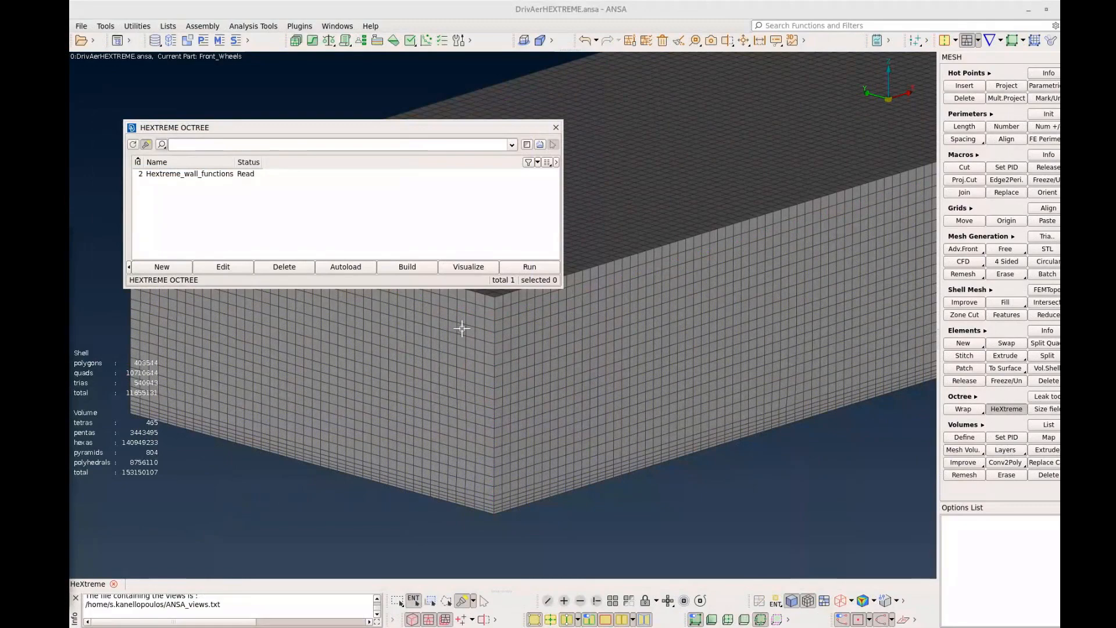
{"action": "left_click", "coordinate": [555, 127]}
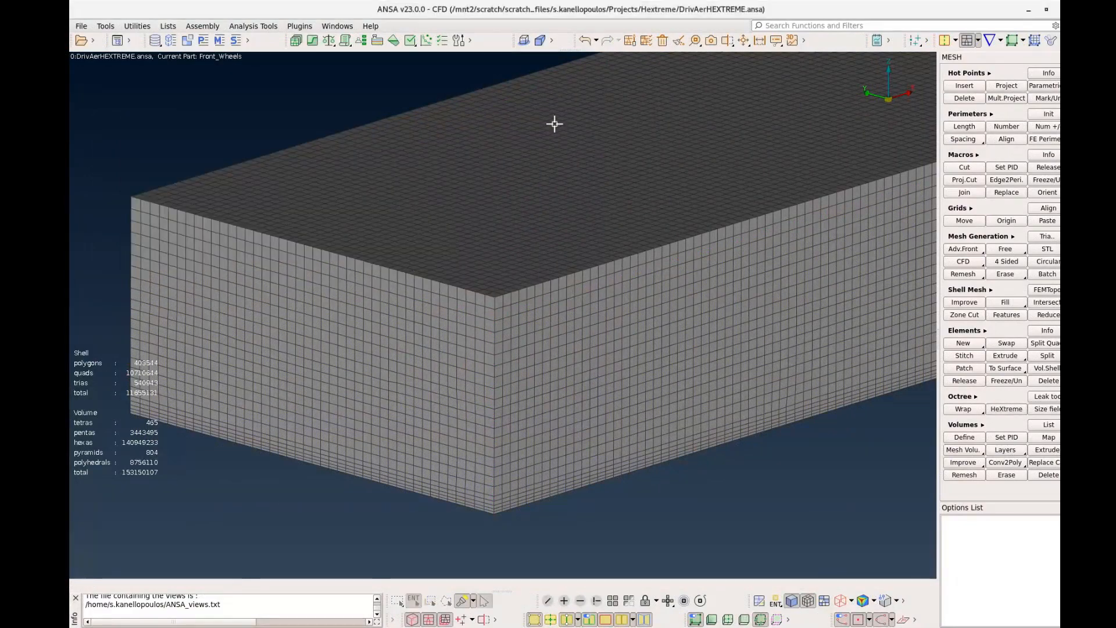
Cut the meshed flow domain lengthwise with a cut plane to expose the volume cells around the car
{"action": "left_click_drag", "start_coordinate": [562, 309], "coordinate": [570, 310], "text": "ctrl"}
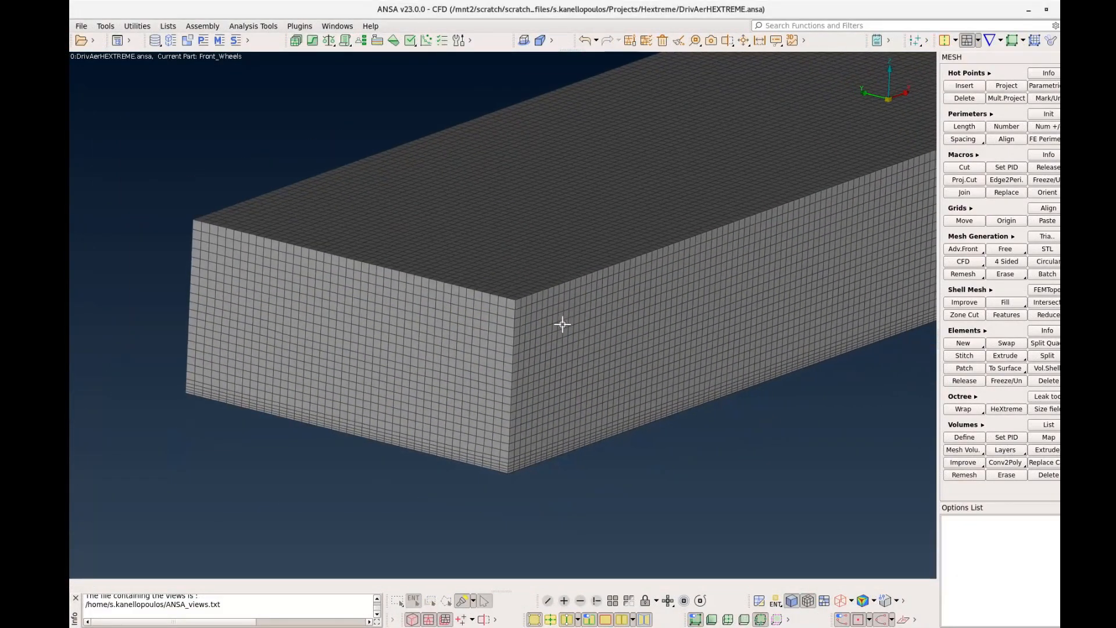
{"action": "middle_click_drag", "start_coordinate": [563, 325], "coordinate": [456, 394], "text": "ctrl"}
{"action": "scroll", "coordinate": [517, 365], "scroll_direction": "down", "scroll_amount": 2, "text": "ctrl"}
{"action": "left_click_drag", "start_coordinate": [456, 398], "coordinate": [450, 398], "text": "ctrl"}
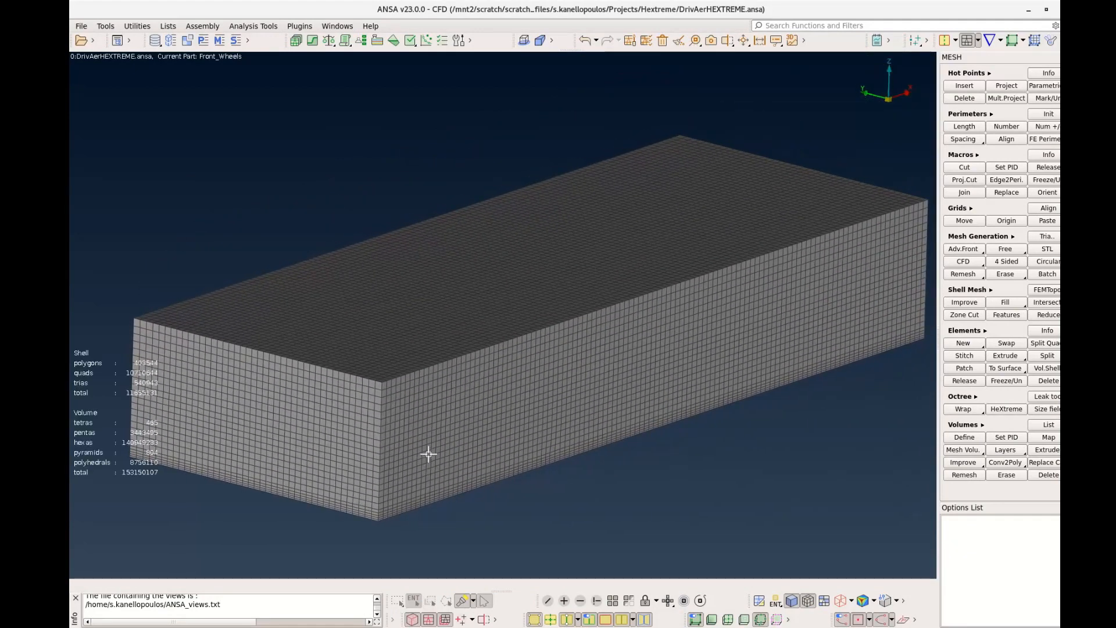
{"action": "left_click", "coordinate": [484, 620]}
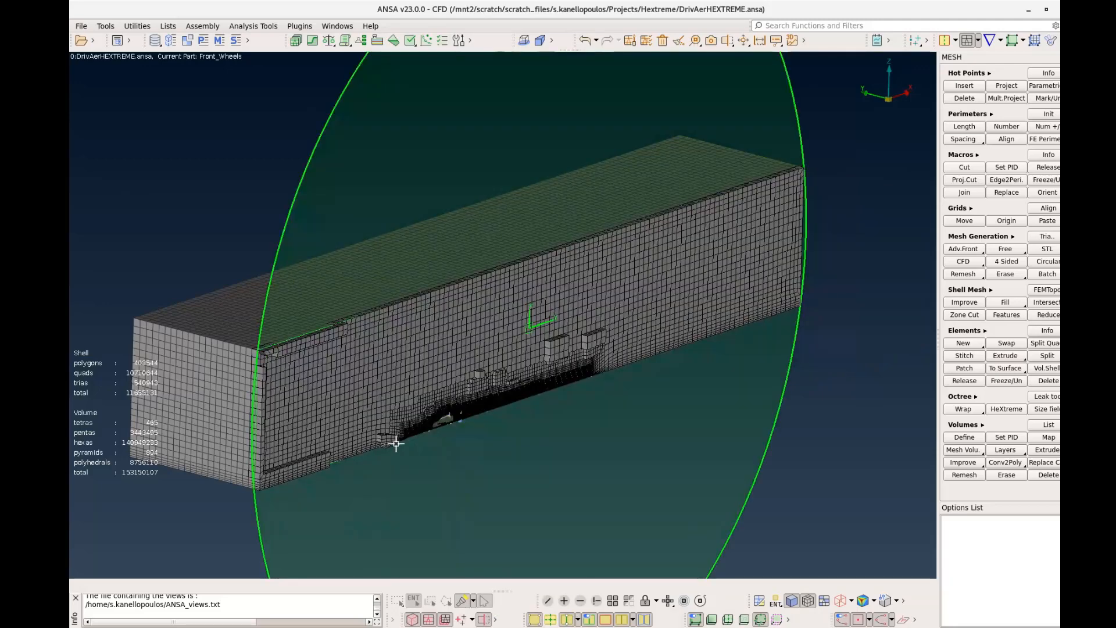
{"action": "scroll", "coordinate": [413, 431], "scroll_direction": "up", "scroll_amount": 5}
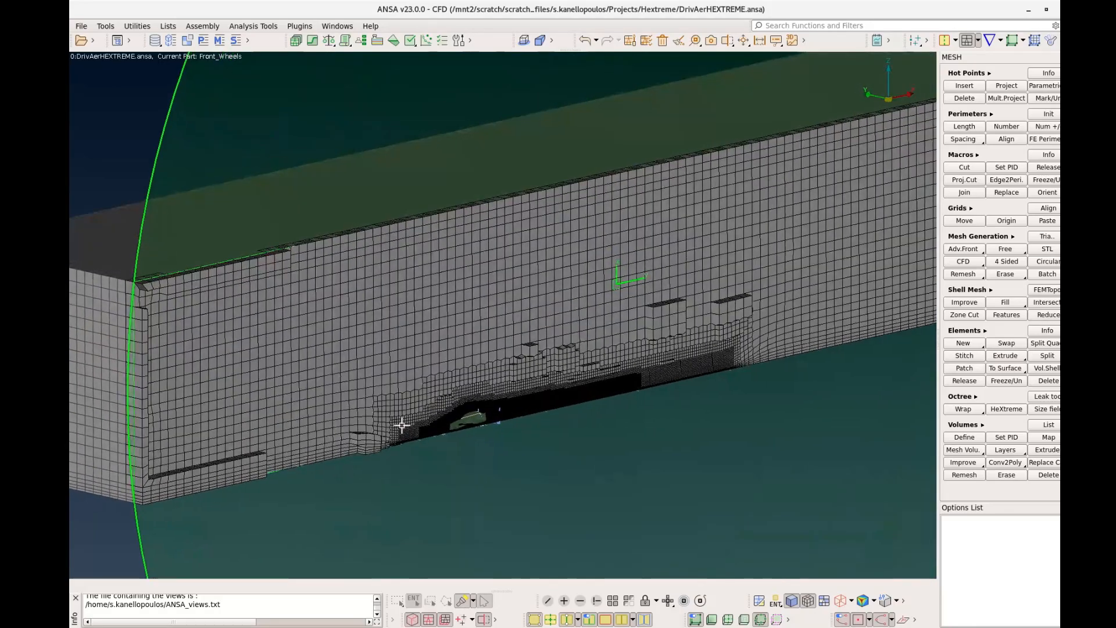
{"action": "scroll", "coordinate": [452, 428], "scroll_direction": "up", "scroll_amount": 5}
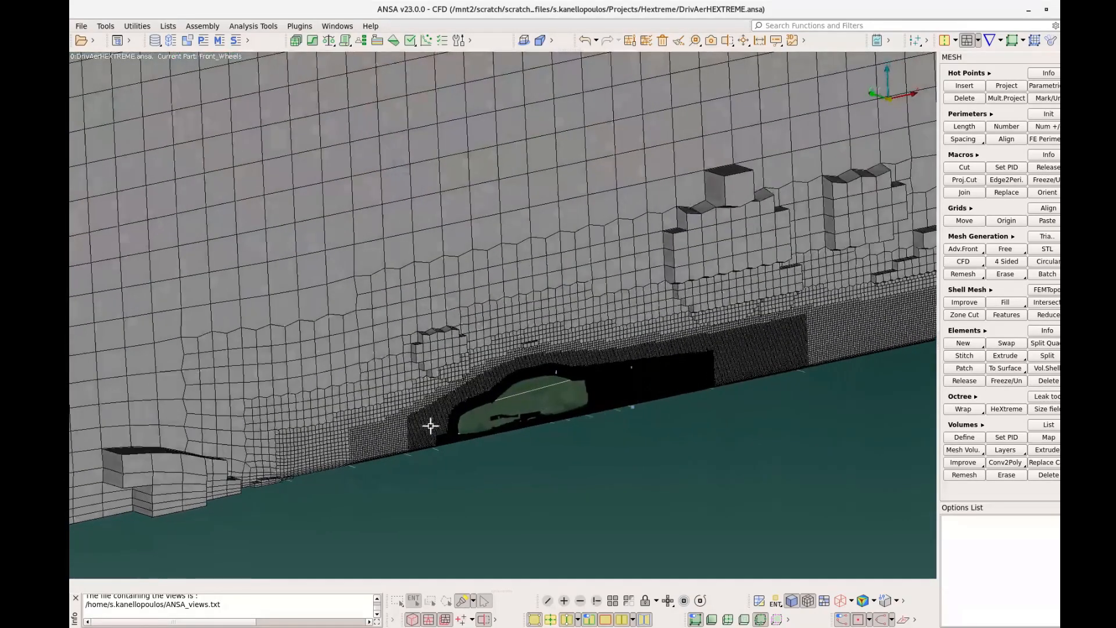
Examine the layer cells up close on the cut where the hood meets the windshield
{"action": "middle_click_drag", "start_coordinate": [470, 417], "coordinate": [488, 412], "text": "ctrl"}
{"action": "left_click_drag", "start_coordinate": [516, 406], "coordinate": [472, 405], "text": "ctrl"}
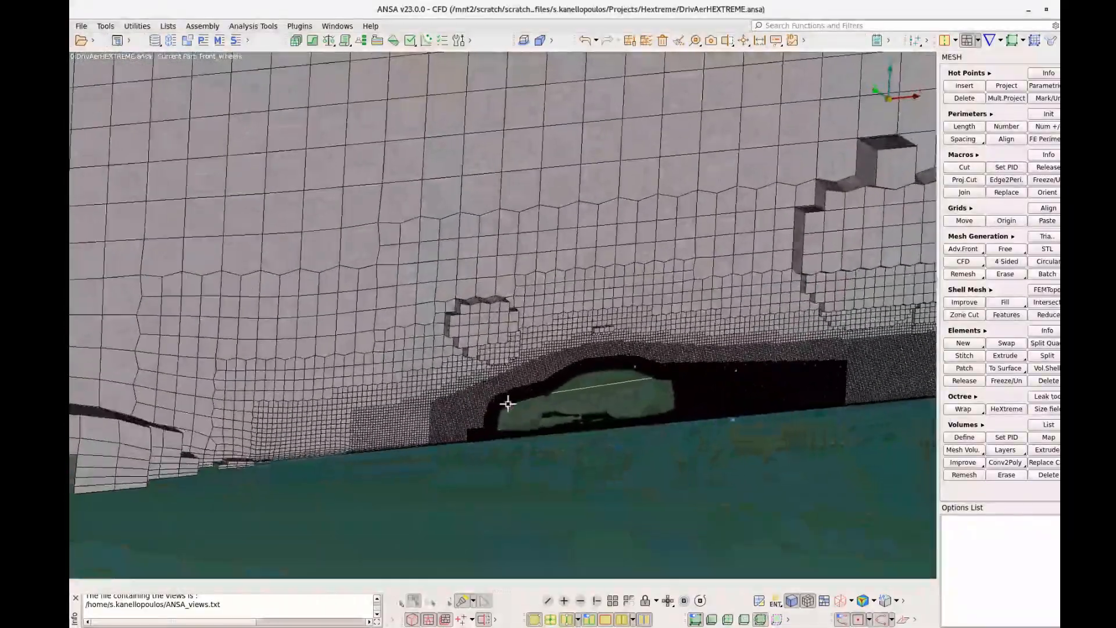
{"action": "scroll", "coordinate": [506, 403], "scroll_direction": "up", "scroll_amount": 5}
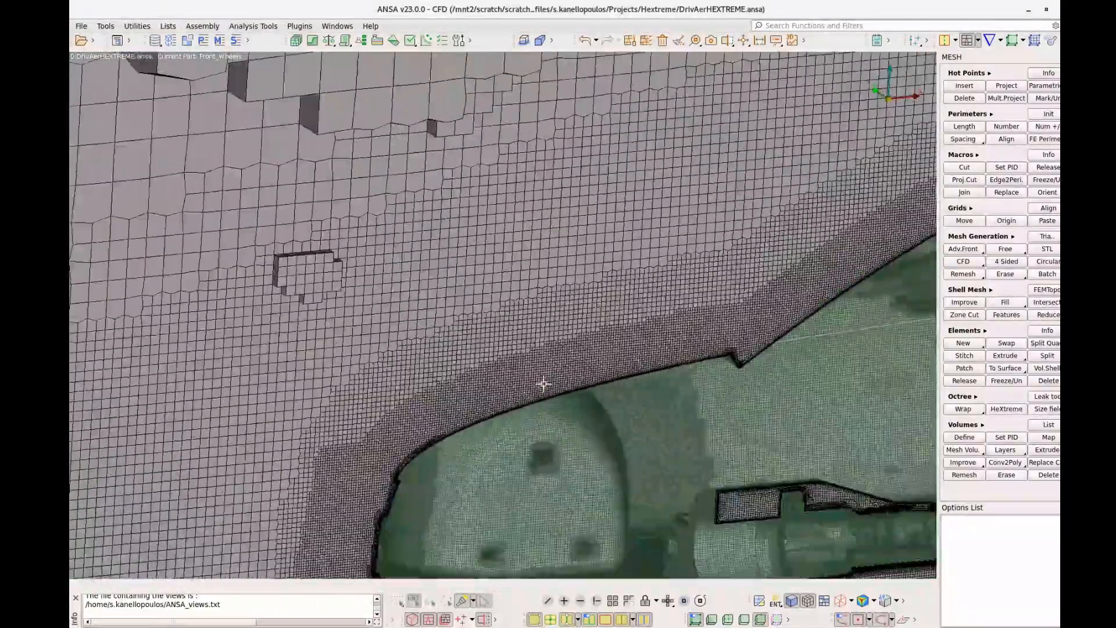
{"action": "middle_click_drag", "start_coordinate": [544, 384], "coordinate": [242, 399], "text": "ctrl"}
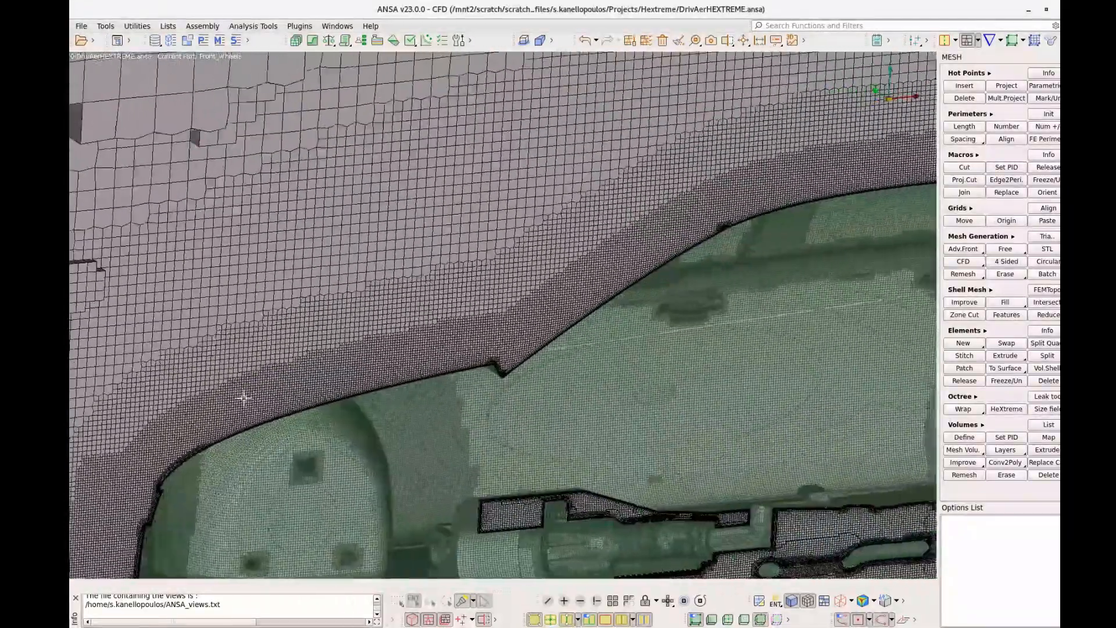
{"action": "scroll", "coordinate": [452, 360], "scroll_direction": "up", "scroll_amount": 5}
{"action": "scroll", "coordinate": [418, 409], "scroll_direction": "up", "scroll_amount": 5}
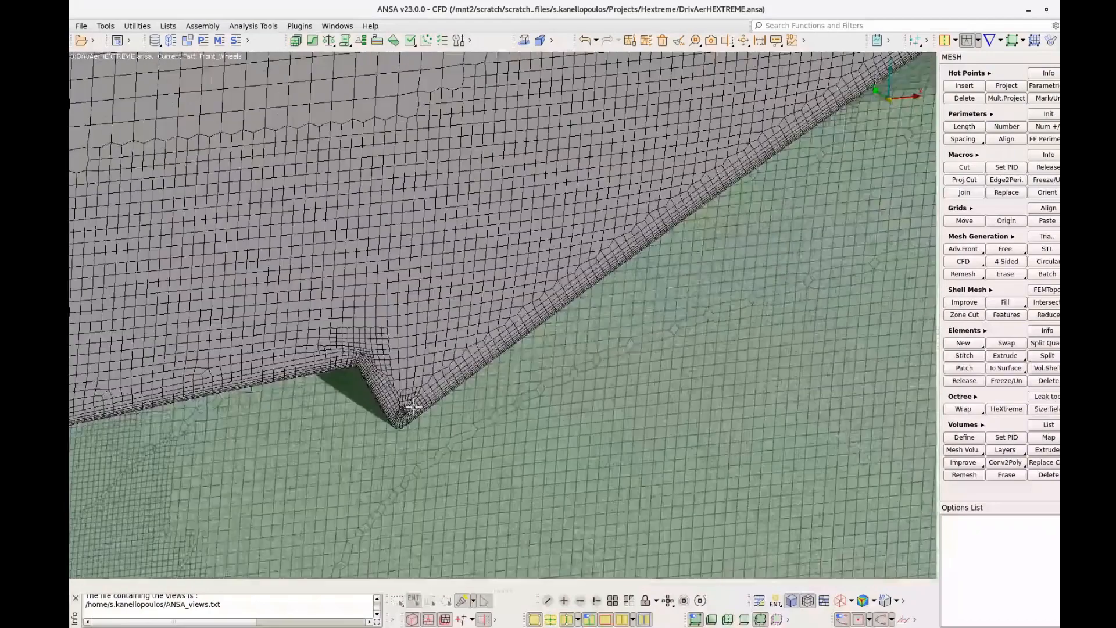
{"action": "scroll", "coordinate": [515, 268], "scroll_direction": "up", "scroll_amount": 3}
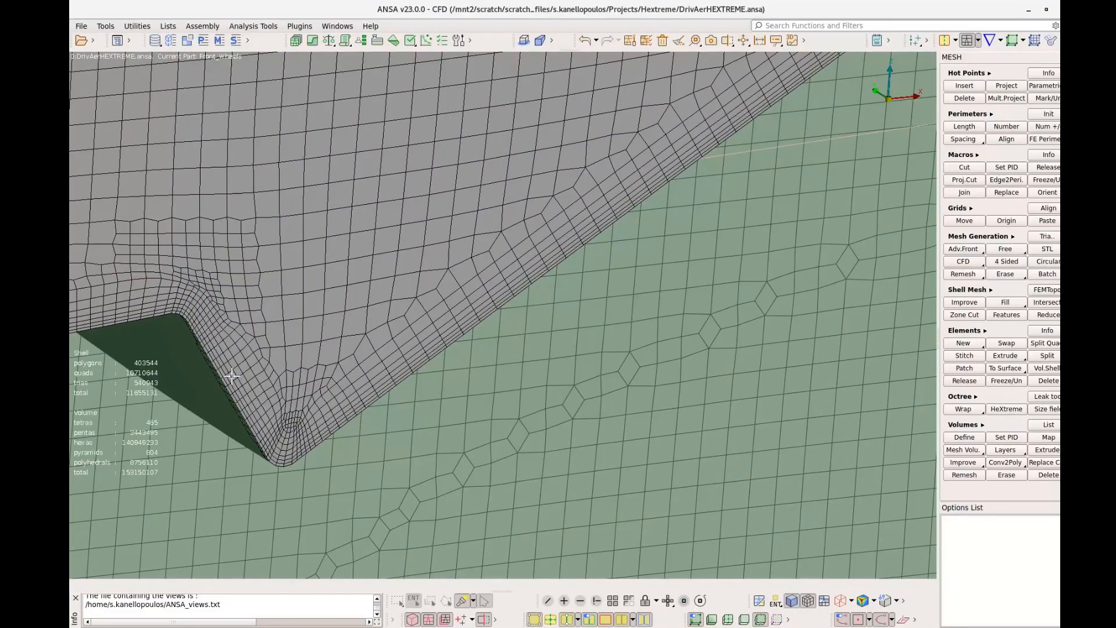
Examine the volume mesh size transitions over the roof and underbody, along the wake and across the whole domain
{"action": "scroll", "coordinate": [478, 436], "scroll_direction": "down", "scroll_amount": 6}
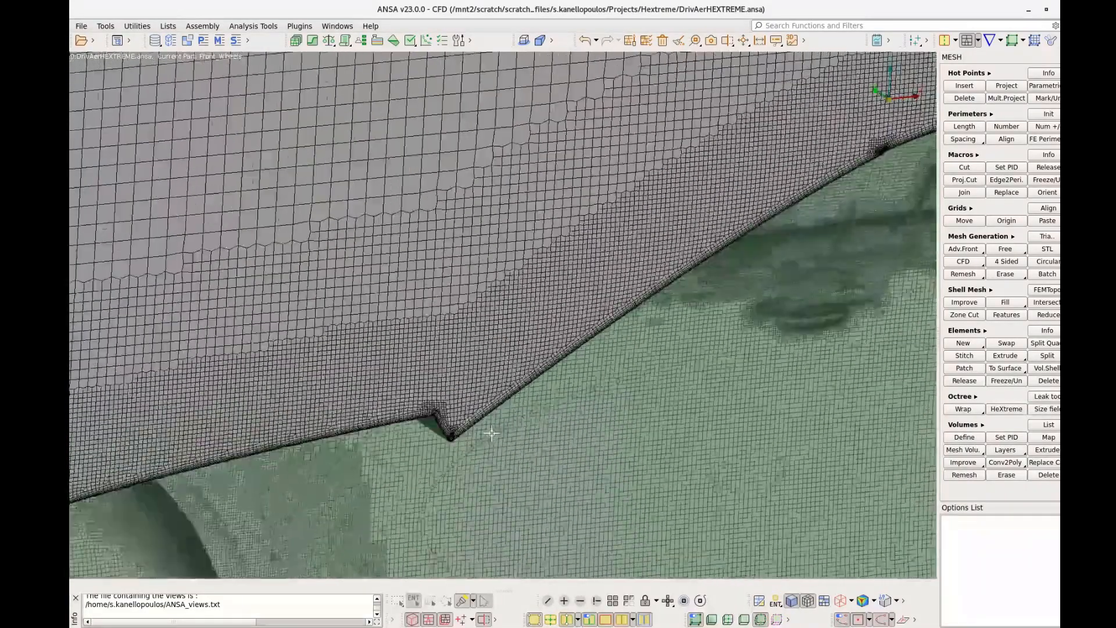
{"action": "scroll", "coordinate": [479, 269], "scroll_direction": "down", "scroll_amount": 8}
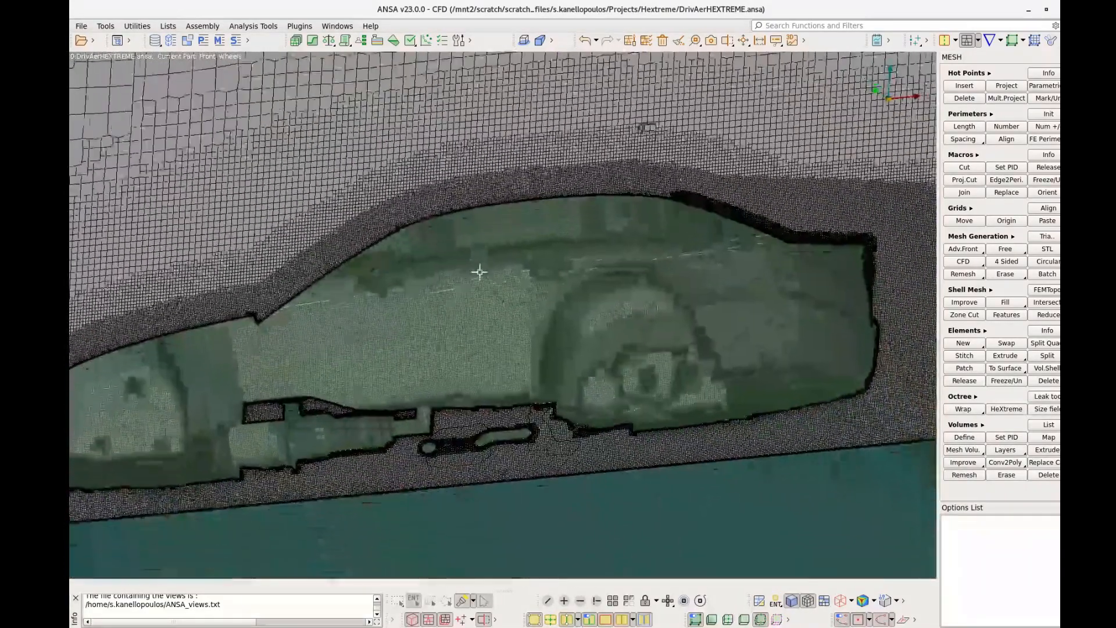
{"action": "left_click_drag", "start_coordinate": [495, 308], "coordinate": [594, 319], "text": "ctrl"}
{"action": "scroll", "coordinate": [595, 319], "scroll_direction": "down", "scroll_amount": 4}
{"action": "middle_click_drag", "start_coordinate": [660, 313], "coordinate": [388, 316], "text": "ctrl"}
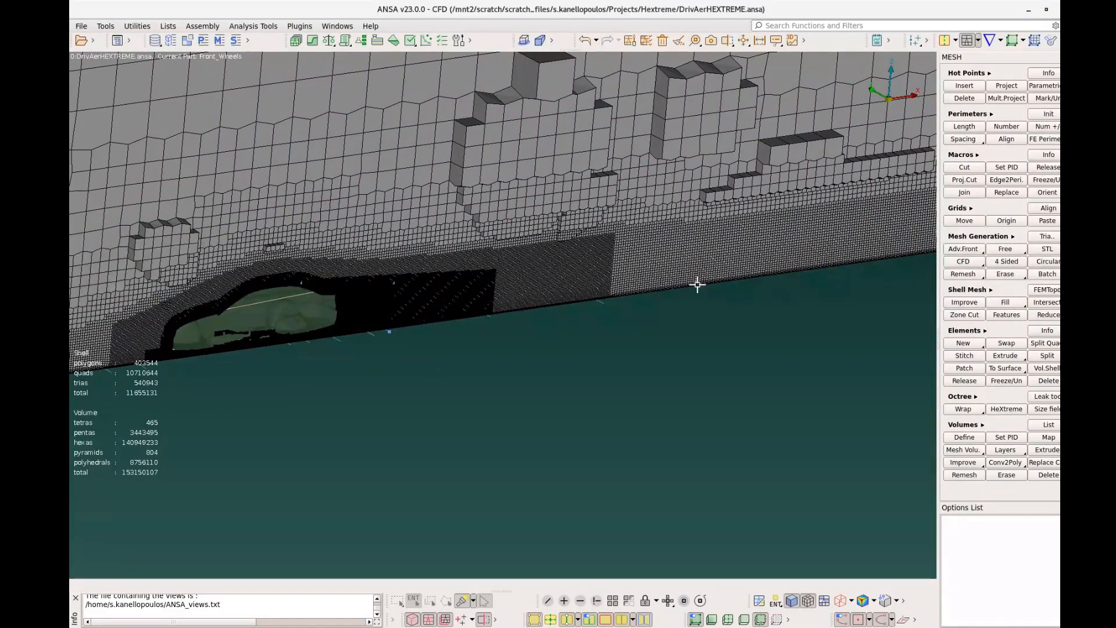
{"action": "scroll", "coordinate": [698, 281], "scroll_direction": "down", "scroll_amount": 4}
{"action": "left_click_drag", "start_coordinate": [640, 274], "coordinate": [666, 280], "text": "ctrl"}
{"action": "scroll", "coordinate": [663, 278], "scroll_direction": "down", "scroll_amount": 4}
{"action": "scroll", "coordinate": [692, 391], "scroll_direction": "down", "scroll_amount": 8}
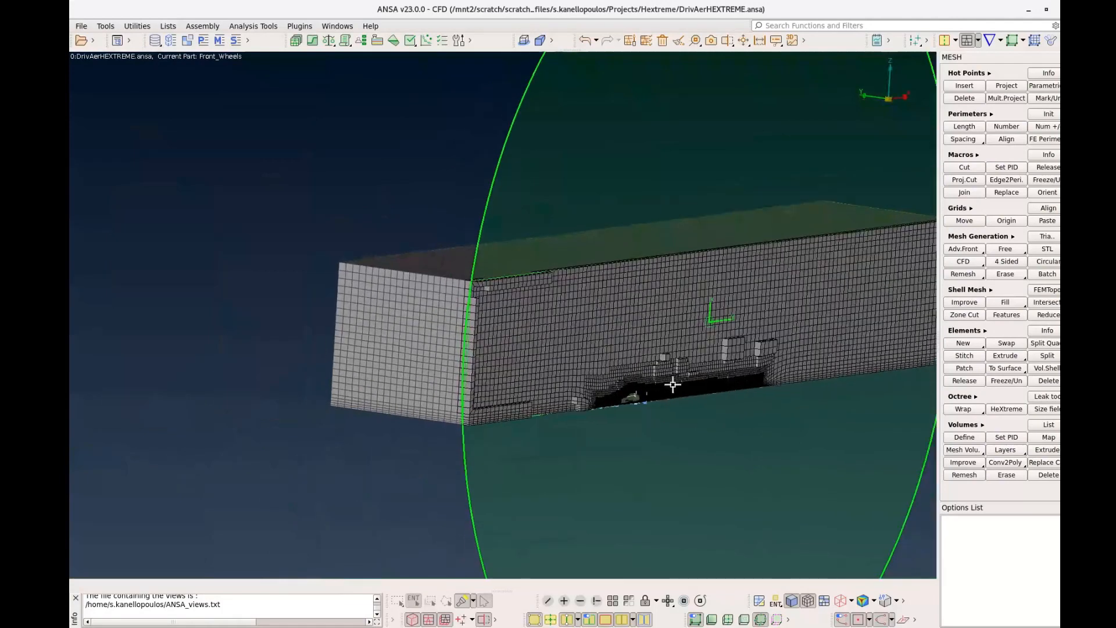
{"action": "left_click_drag", "start_coordinate": [673, 385], "coordinate": [502, 389], "text": "ctrl"}
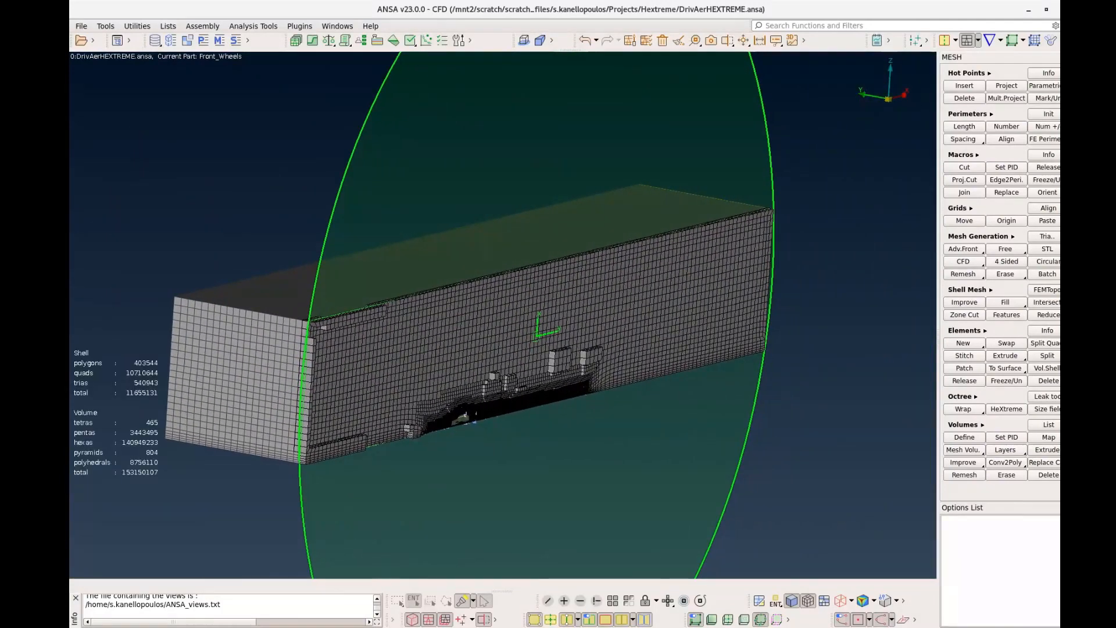
Turn off the cut plane and hide the volume mesh, outer walls, ceiling and size box curves, keeping the car and road
{"action": "left_click", "coordinate": [486, 621]}
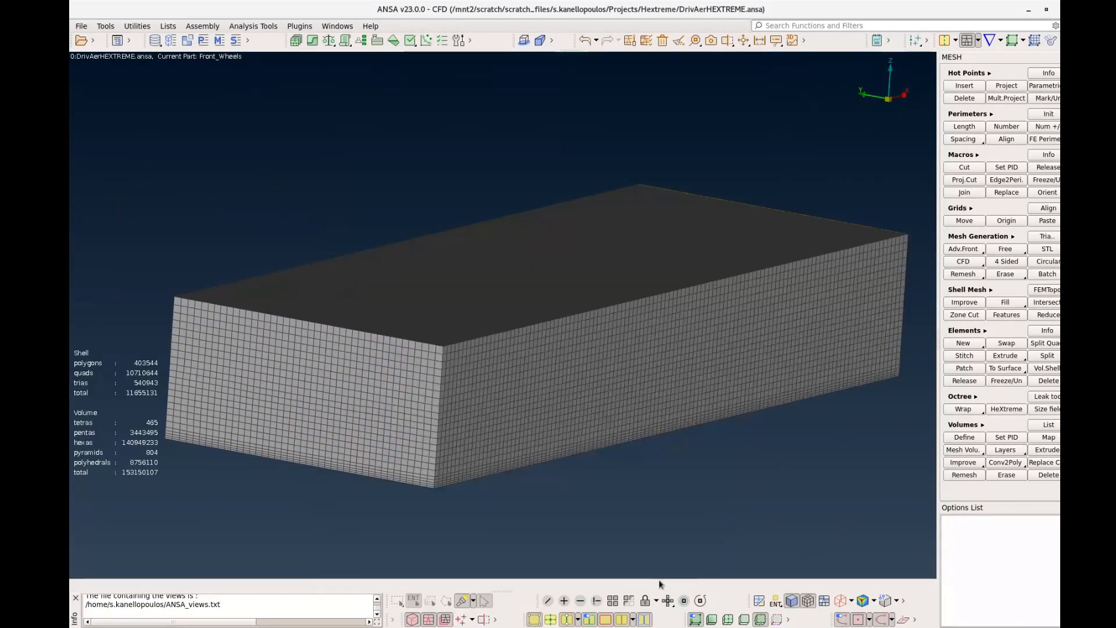
{"action": "left_click", "coordinate": [581, 600]}
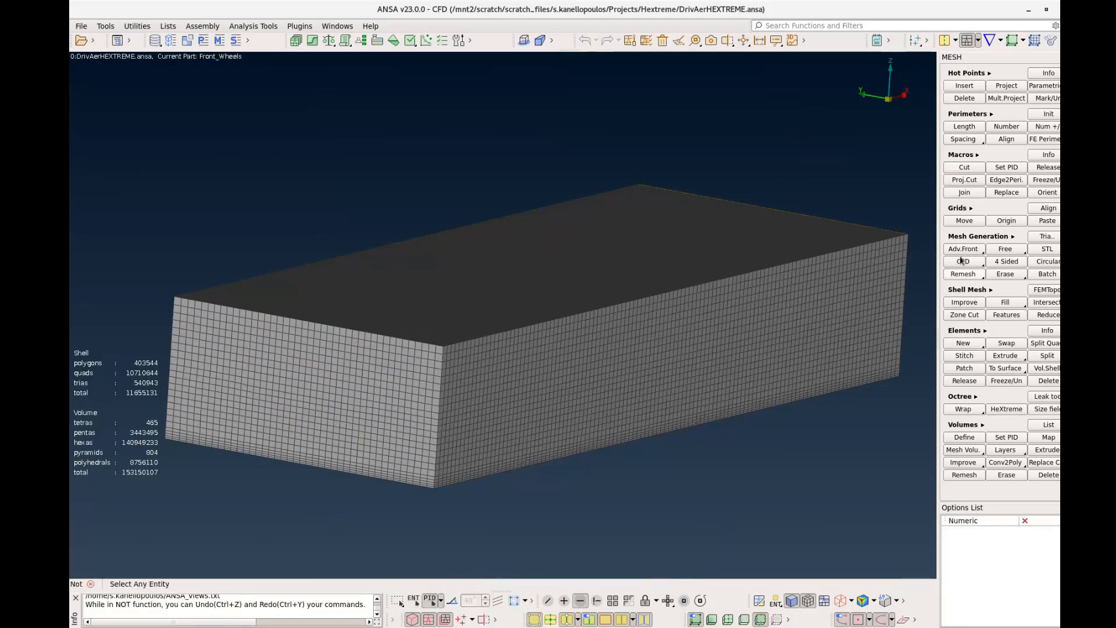
{"action": "left_click_drag", "start_coordinate": [922, 158], "coordinate": [842, 286]}
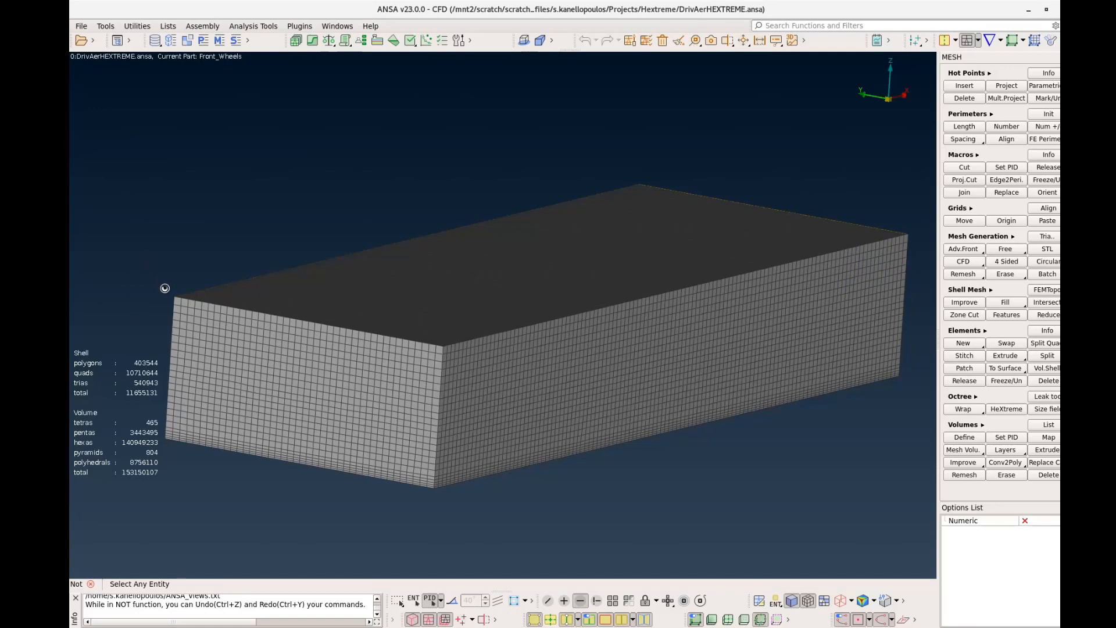
{"action": "left_click_drag", "start_coordinate": [152, 274], "coordinate": [197, 321]}
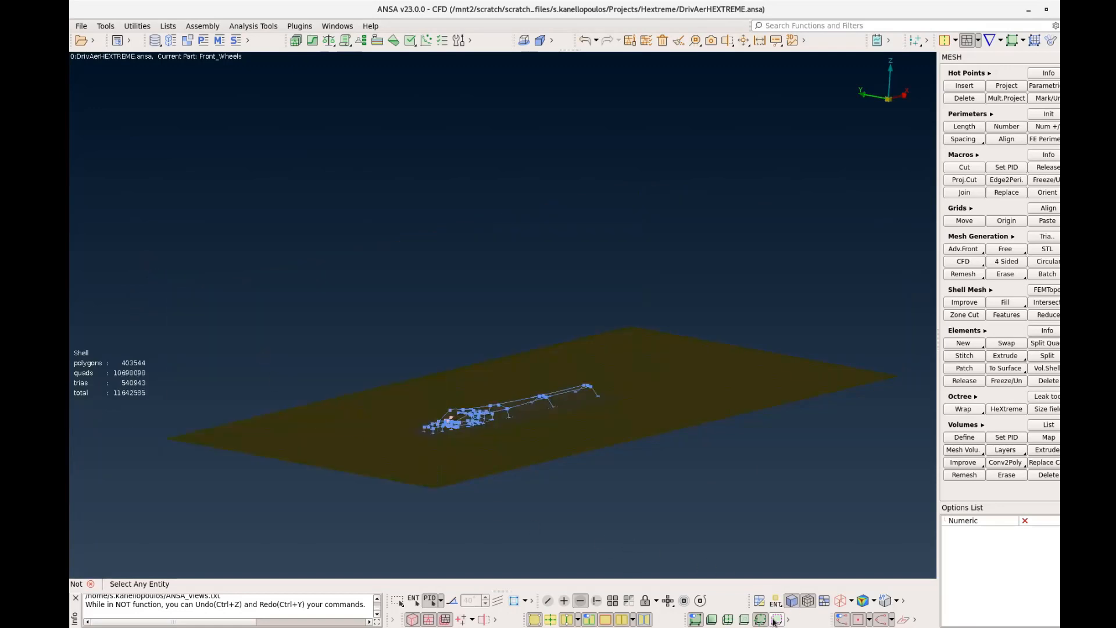
{"action": "left_click", "coordinate": [697, 621]}
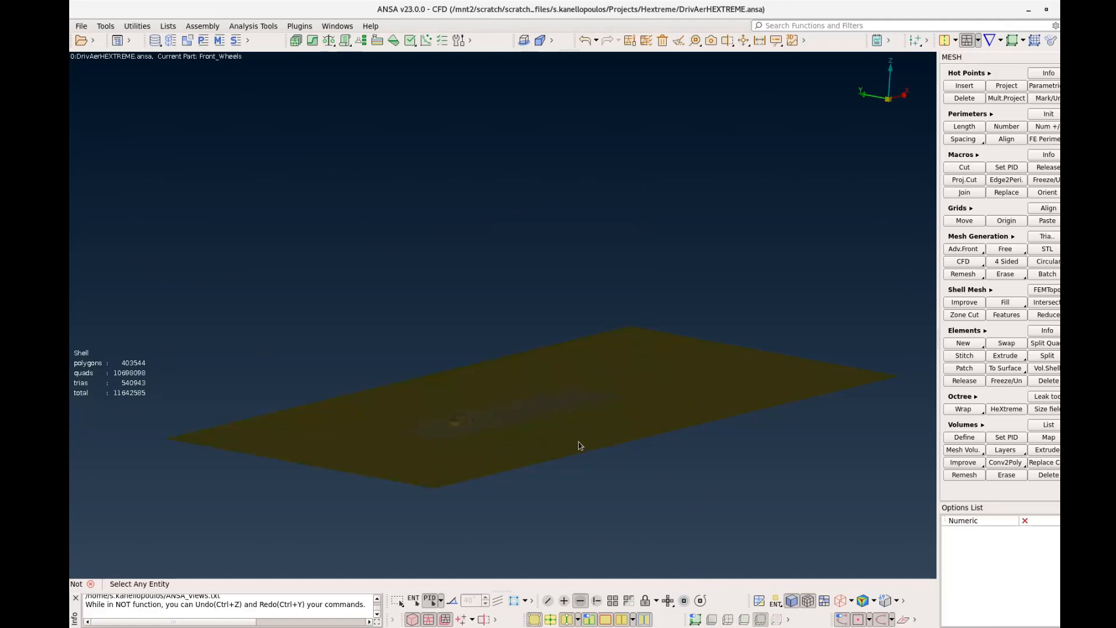
Examine the generated surface mesh on the car's front end, around the grille, headlight and front wheel
{"action": "middle_click", "coordinate": [463, 430]}
{"action": "scroll", "coordinate": [464, 430], "scroll_direction": "up", "scroll_amount": 8}
{"action": "left_click_drag", "start_coordinate": [461, 424], "coordinate": [419, 394], "text": "ctrl"}
{"action": "scroll", "coordinate": [373, 424], "scroll_direction": "up", "scroll_amount": 4}
{"action": "scroll", "coordinate": [372, 473], "scroll_direction": "up", "scroll_amount": 4}
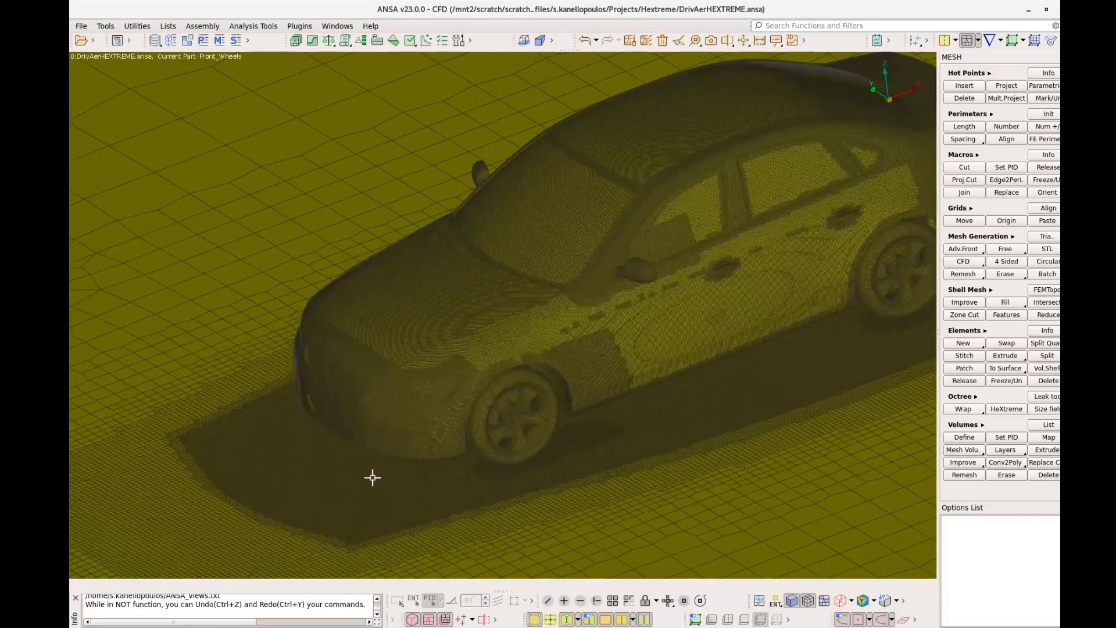
{"action": "left_click_drag", "start_coordinate": [491, 371], "coordinate": [712, 366], "text": "ctrl"}
{"action": "scroll", "coordinate": [491, 417], "scroll_direction": "up", "scroll_amount": 5}
{"action": "scroll", "coordinate": [449, 424], "scroll_direction": "down", "scroll_amount": 3}
{"action": "scroll", "coordinate": [433, 426], "scroll_direction": "up", "scroll_amount": 6}
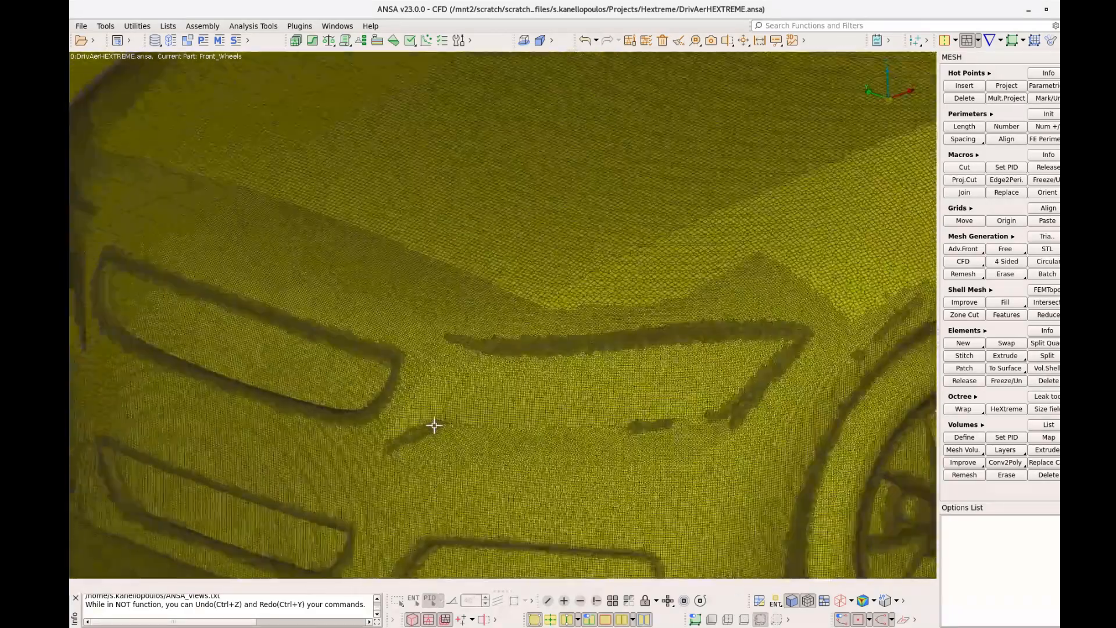
{"action": "scroll", "coordinate": [445, 420], "scroll_direction": "up", "scroll_amount": 1}
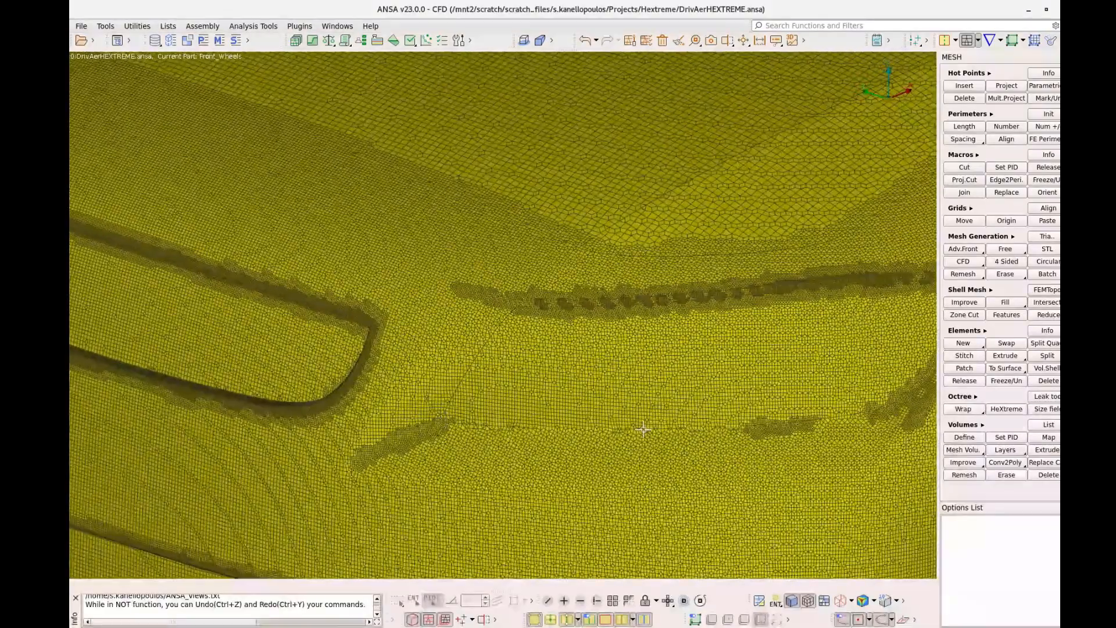
{"action": "middle_click_drag", "start_coordinate": [644, 430], "coordinate": [314, 339], "text": "ctrl"}
{"action": "middle_click_drag", "start_coordinate": [696, 401], "coordinate": [638, 392], "text": "ctrl"}
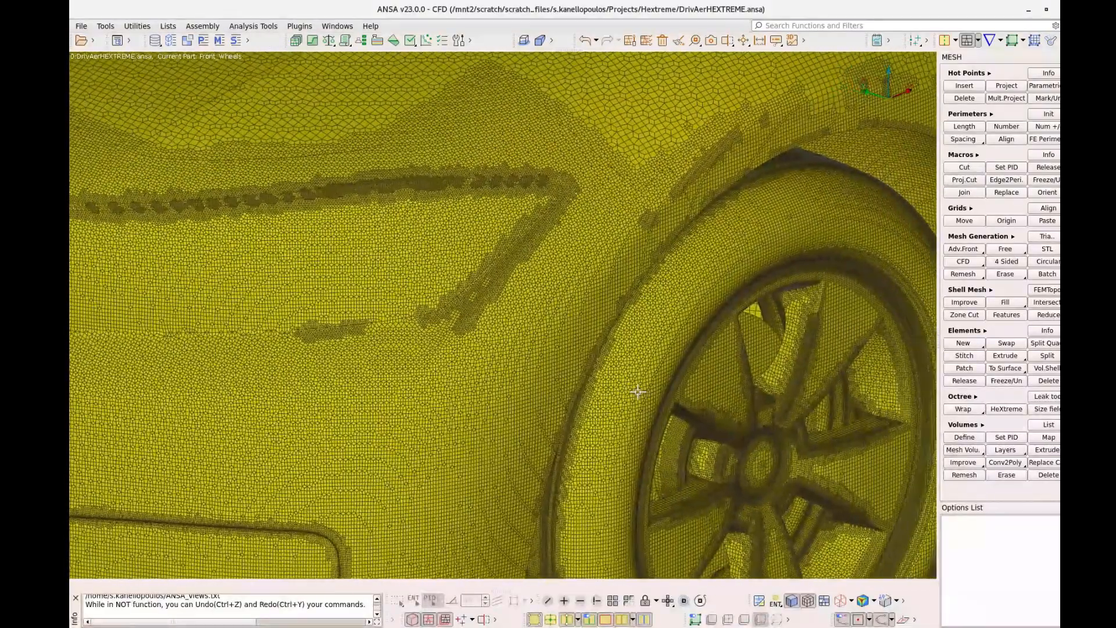
Examine the surface mesh on the front door and side mirror, and on the road around the car and its wake
{"action": "scroll", "coordinate": [634, 388], "scroll_direction": "down", "scroll_amount": 5}
{"action": "scroll", "coordinate": [449, 439], "scroll_direction": "up", "scroll_amount": 5}
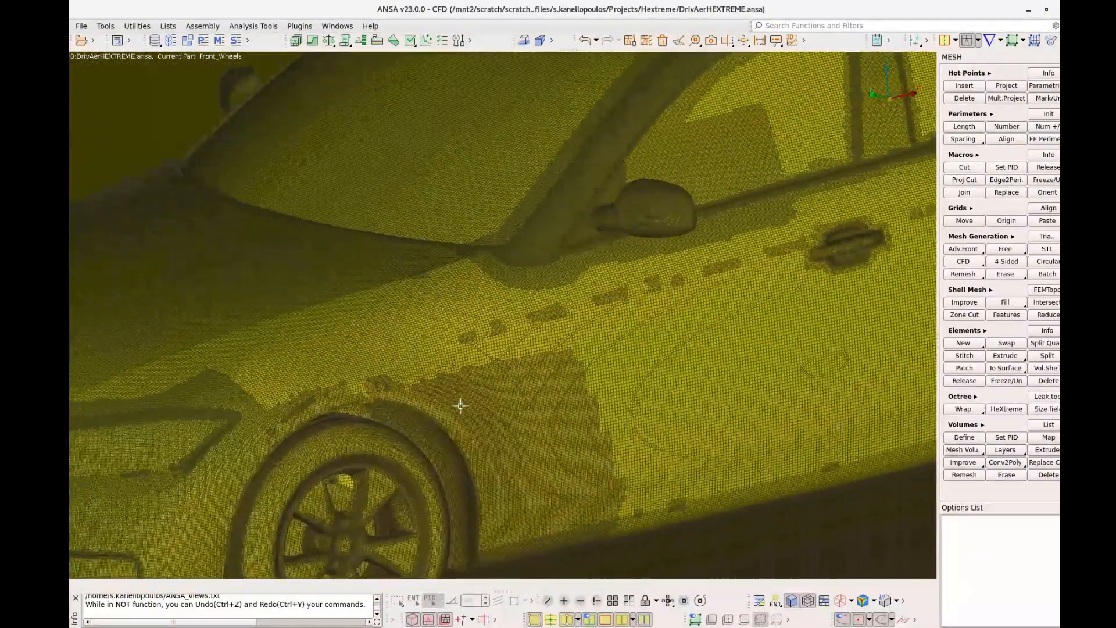
{"action": "middle_click_drag", "start_coordinate": [701, 295], "coordinate": [606, 394], "text": "ctrl"}
{"action": "scroll", "coordinate": [556, 294], "scroll_direction": "up", "scroll_amount": 4}
{"action": "left_click_drag", "start_coordinate": [556, 294], "coordinate": [580, 319], "text": "ctrl"}
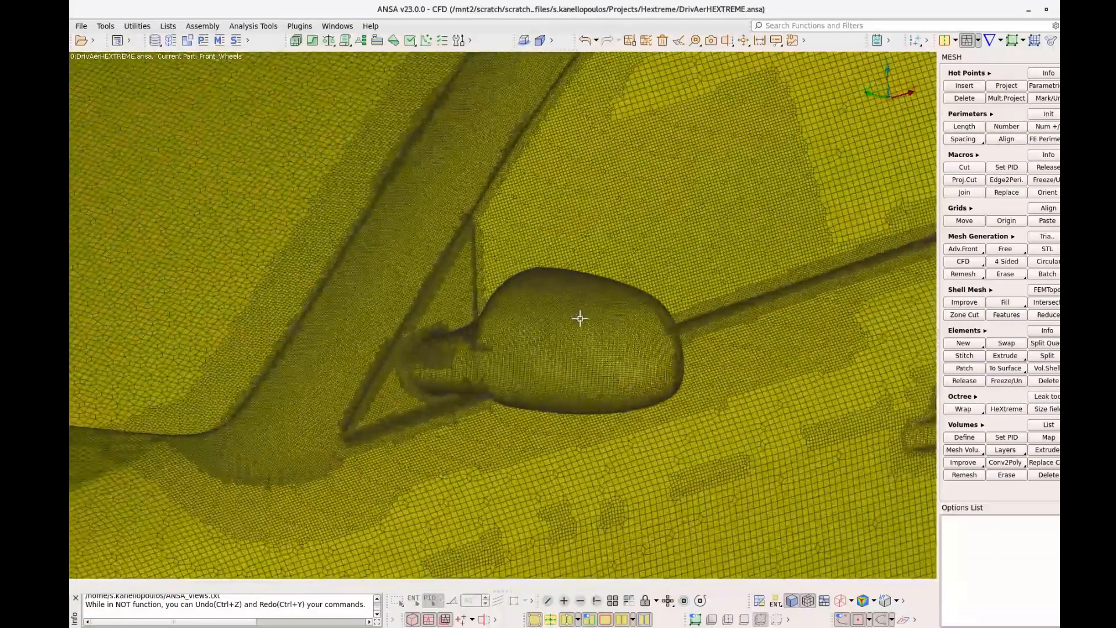
{"action": "scroll", "coordinate": [580, 319], "scroll_direction": "down", "scroll_amount": 8}
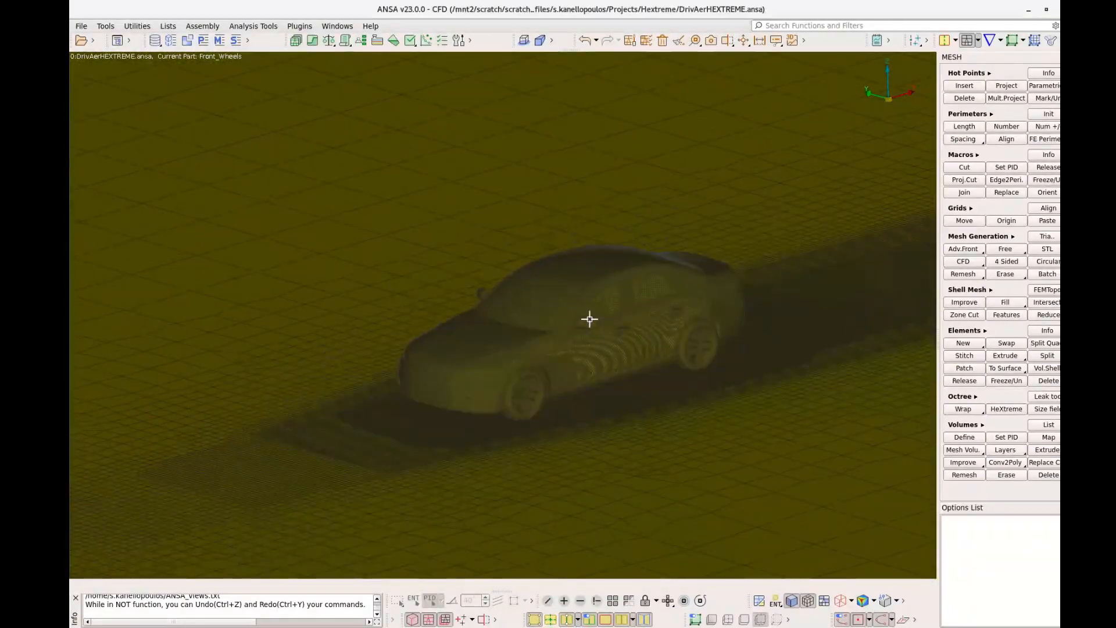
{"action": "scroll", "coordinate": [596, 346], "scroll_direction": "down", "scroll_amount": 4}
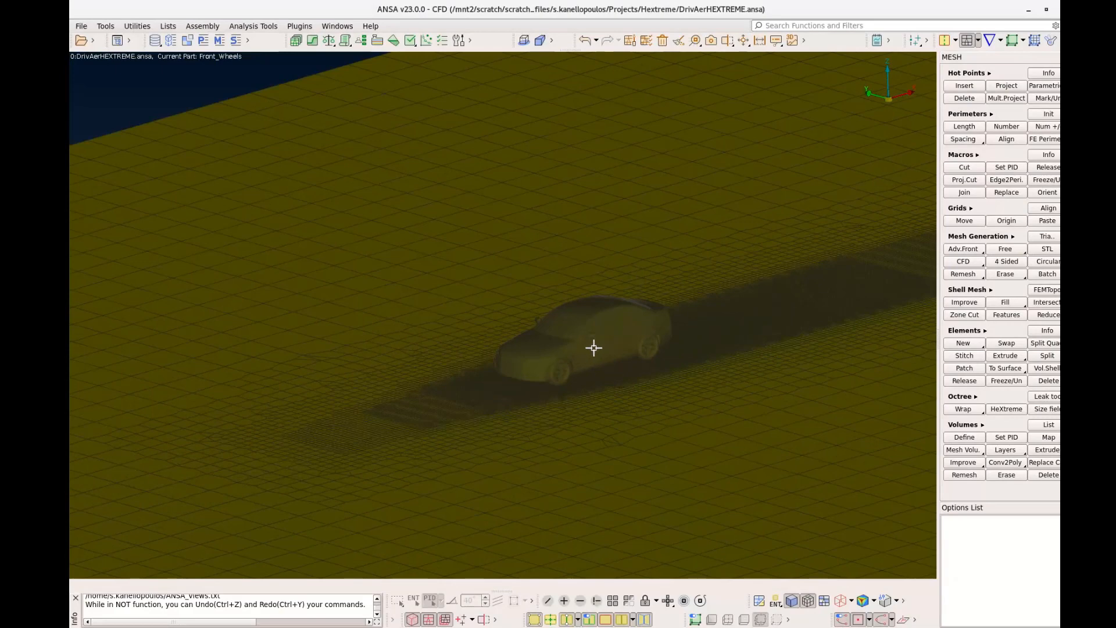
{"action": "scroll", "coordinate": [594, 348], "scroll_direction": "down", "scroll_amount": 2}
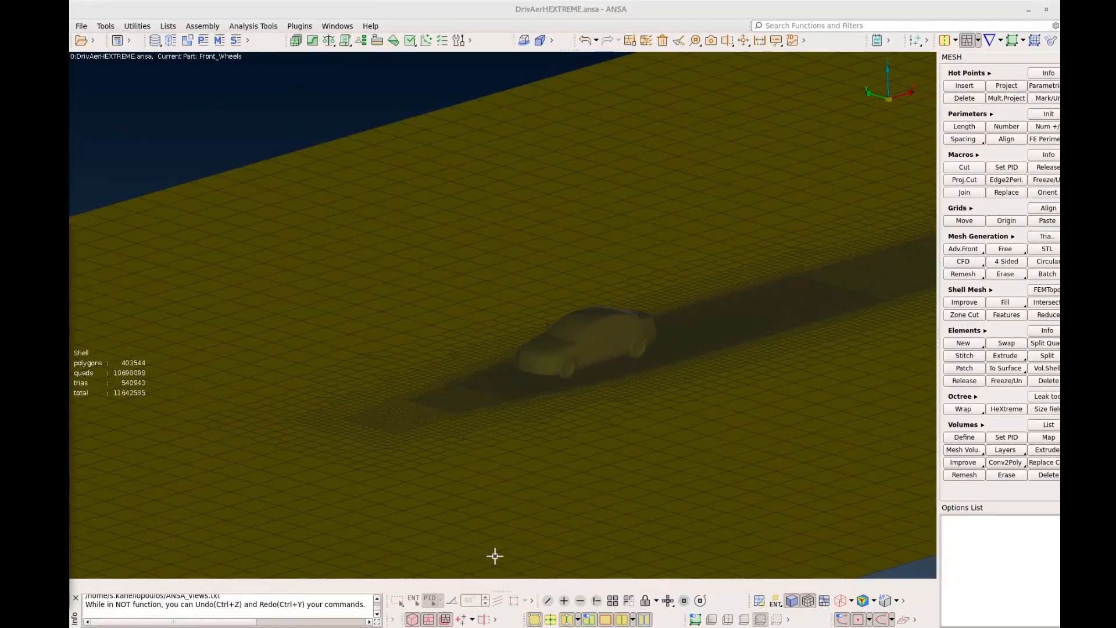
{"action": "scroll", "coordinate": [544, 543], "scroll_direction": "down", "scroll_amount": 3}
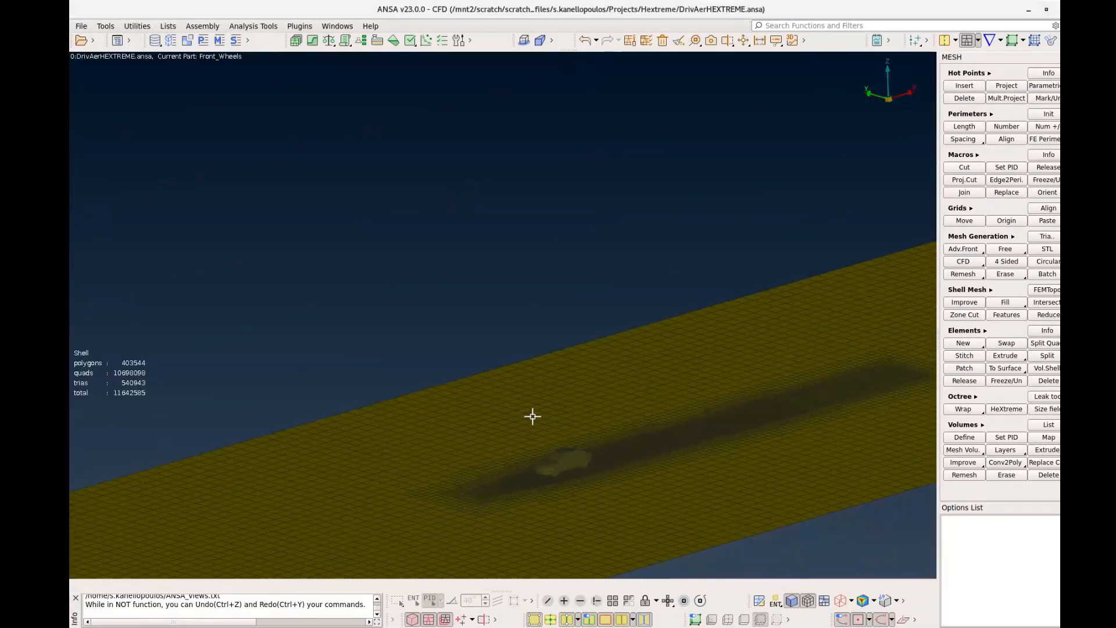
Show all entities again, including the volume mesh and the outer walls and ceiling of the domain
{"action": "scroll", "coordinate": [546, 416], "scroll_direction": "down", "scroll_amount": 3}
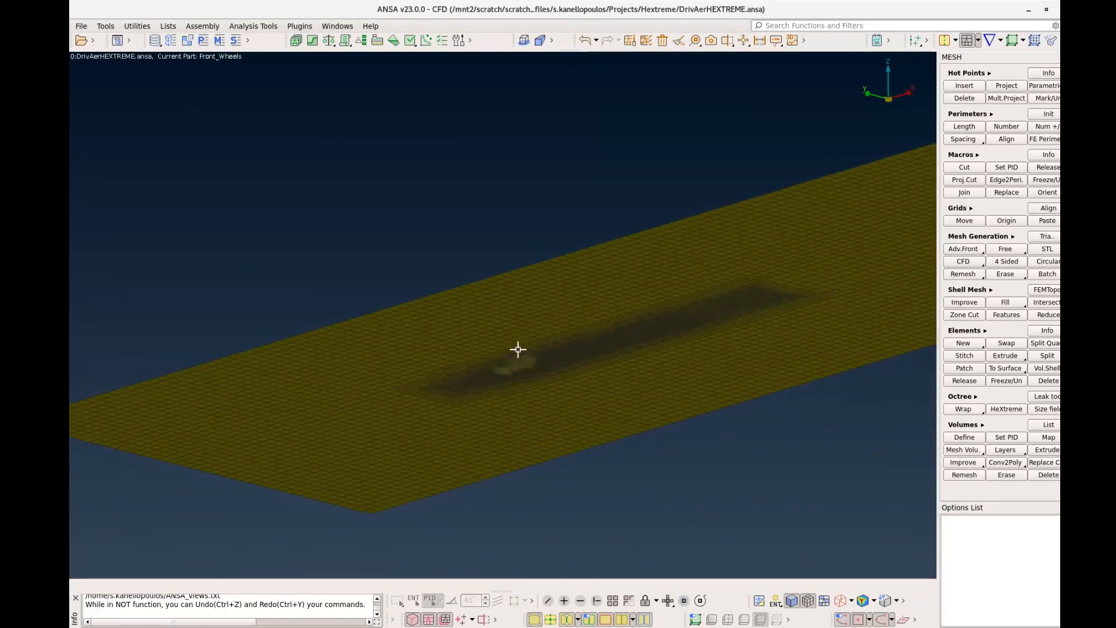
{"action": "left_click_drag", "start_coordinate": [517, 349], "coordinate": [548, 366], "text": "ctrl"}
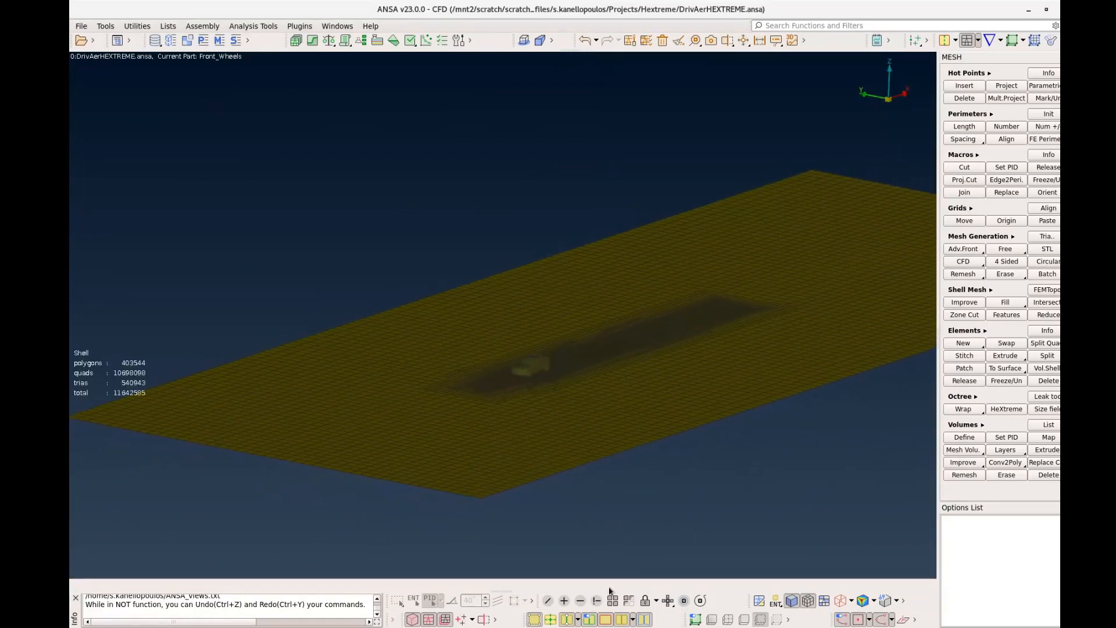
{"action": "left_click", "coordinate": [613, 600]}
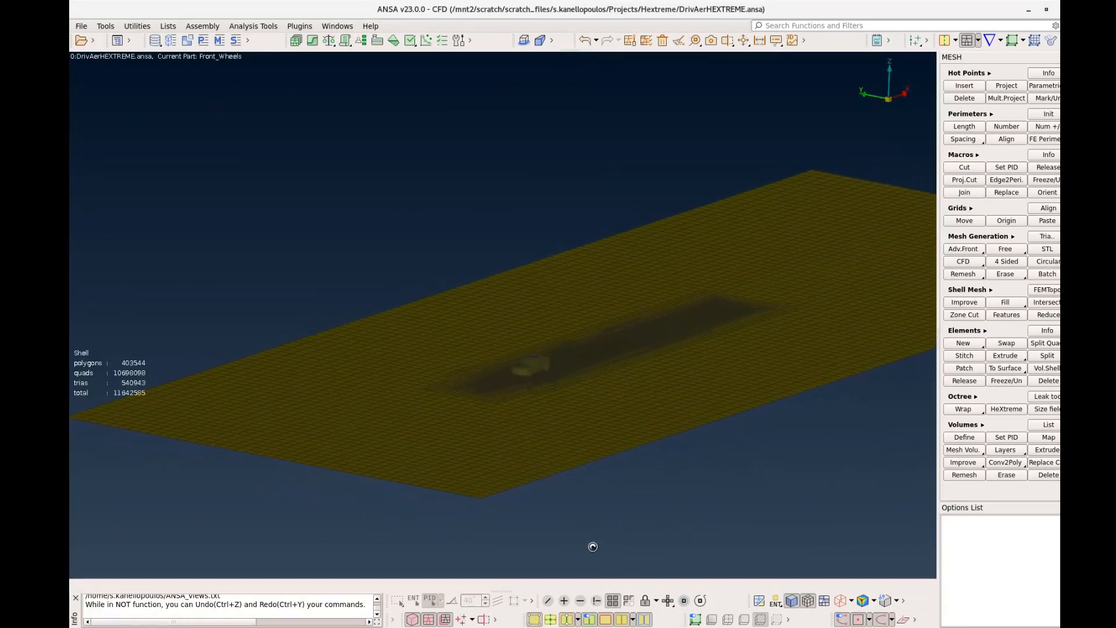
{"action": "left_click", "coordinate": [568, 489]}
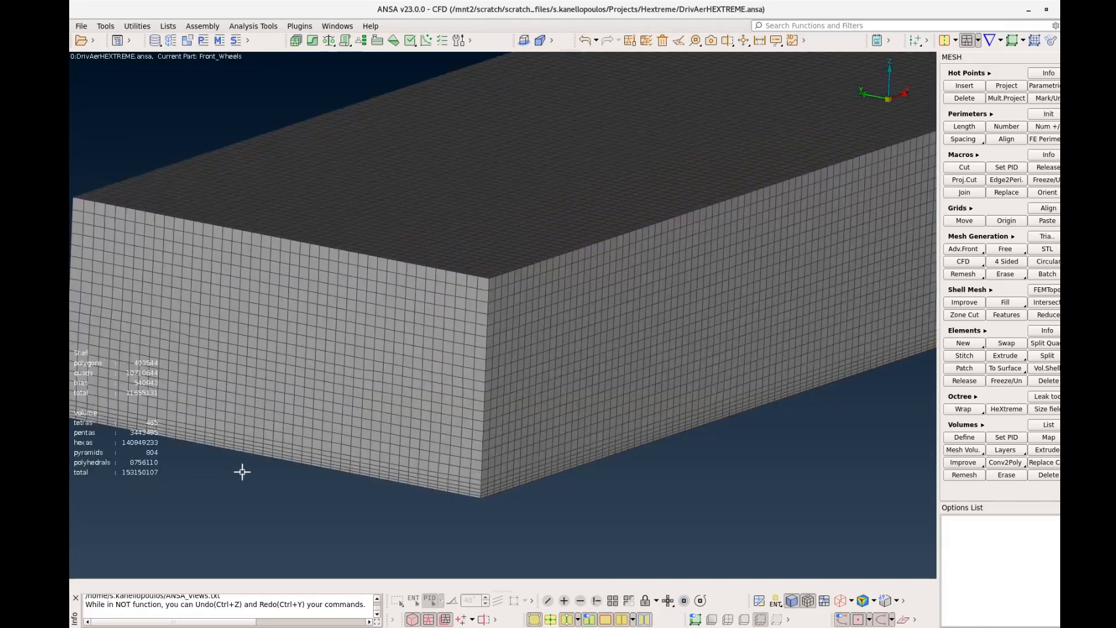
{"action": "scroll", "coordinate": [284, 474], "scroll_direction": "down", "scroll_amount": 2}
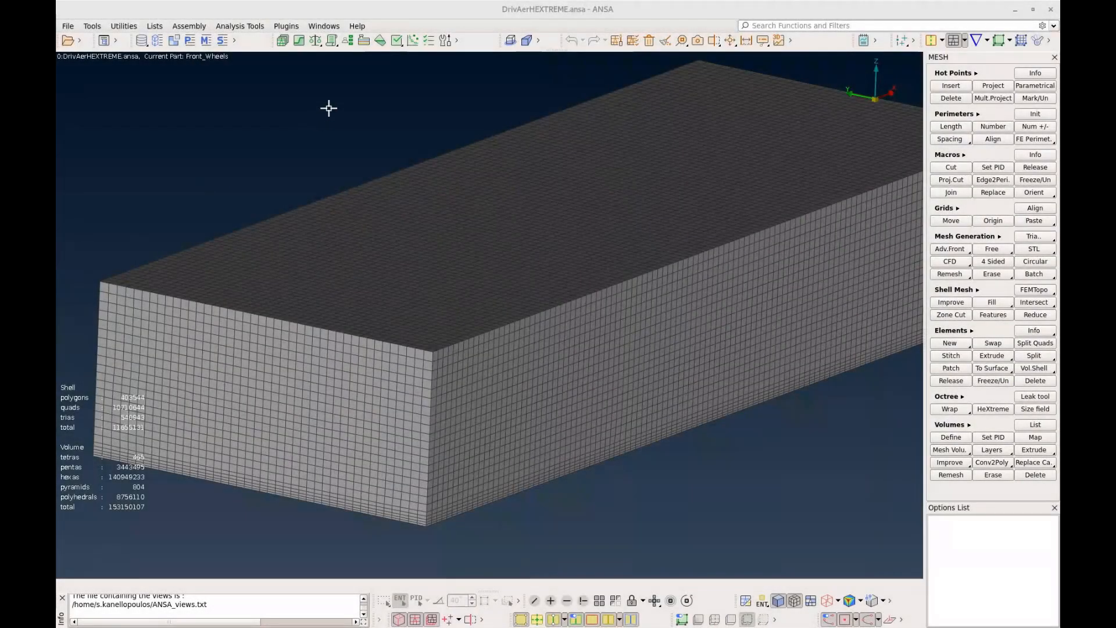
Apply the OpenFOAM Standard quality criteria for a HeXtreme polyhedral mesh using the SetQualityCriteria script
{"action": "left_click", "coordinate": [348, 41]}
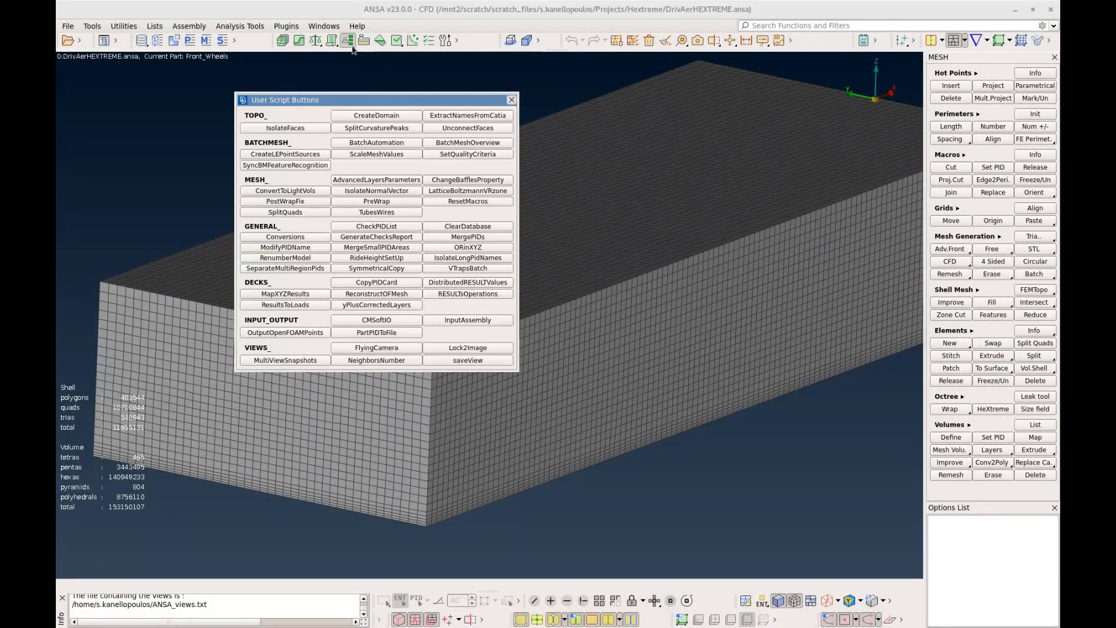
{"action": "left_click", "coordinate": [503, 156]}
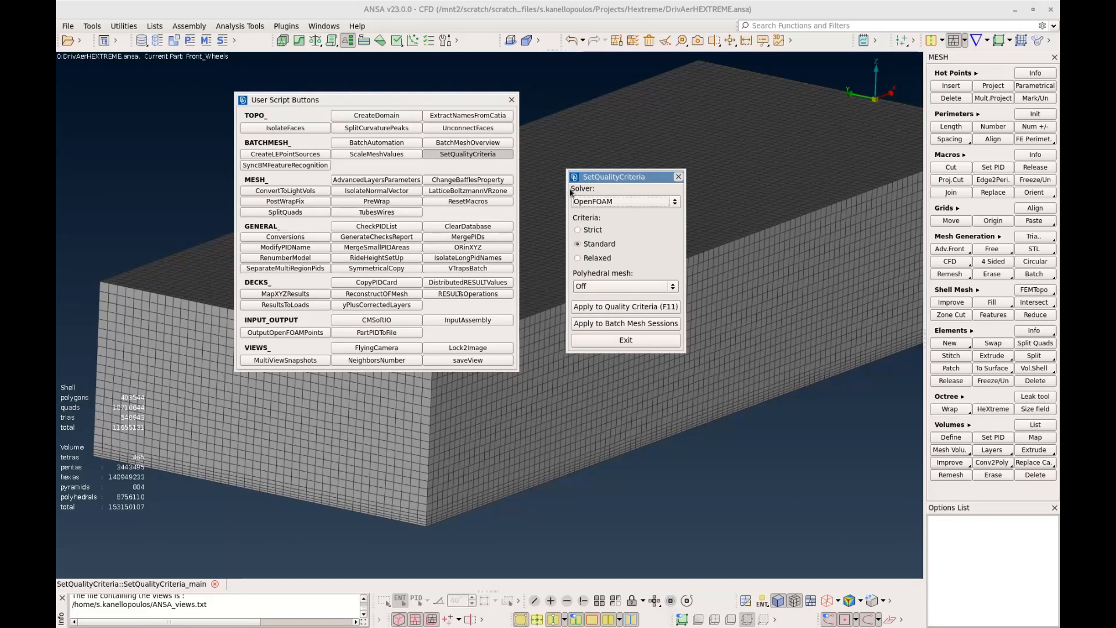
{"action": "left_click", "coordinate": [675, 202]}
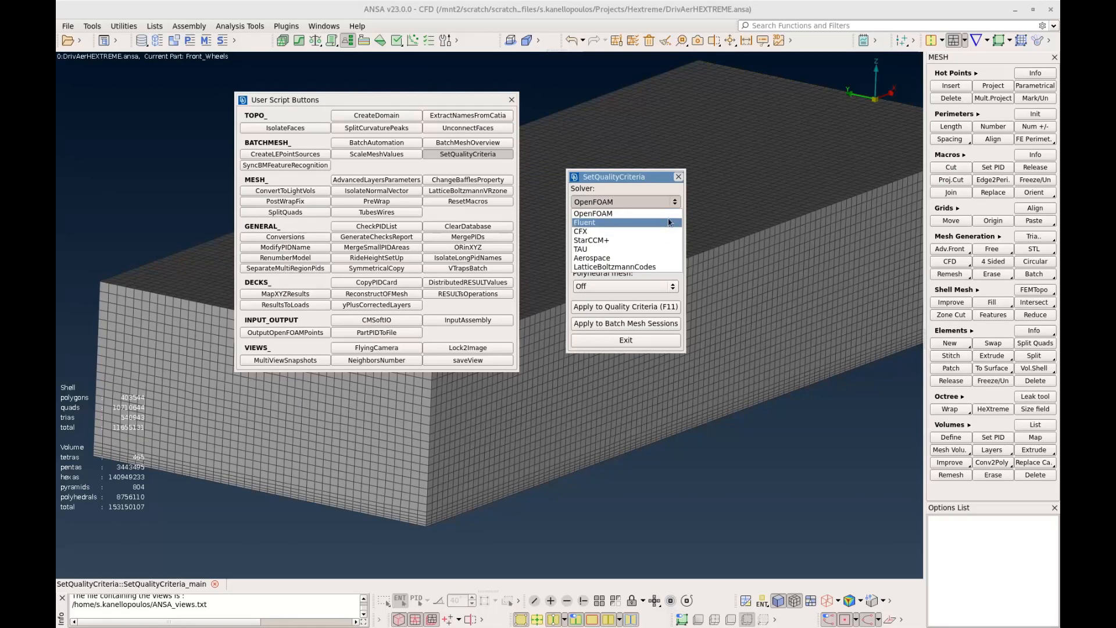
{"action": "left_click", "coordinate": [668, 215]}
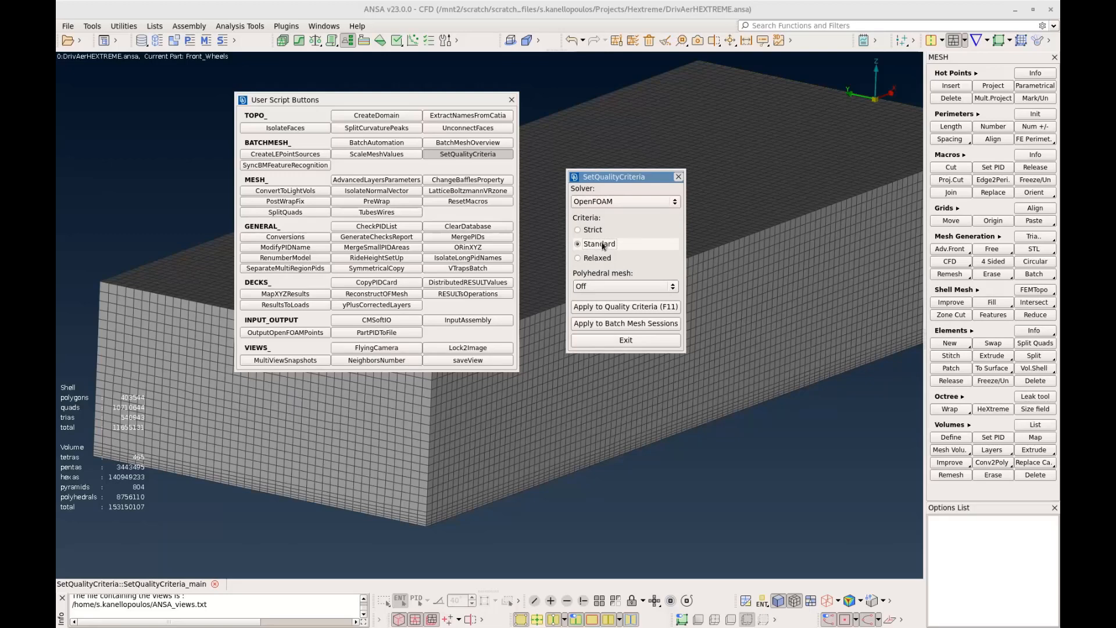
{"action": "left_click", "coordinate": [649, 287]}
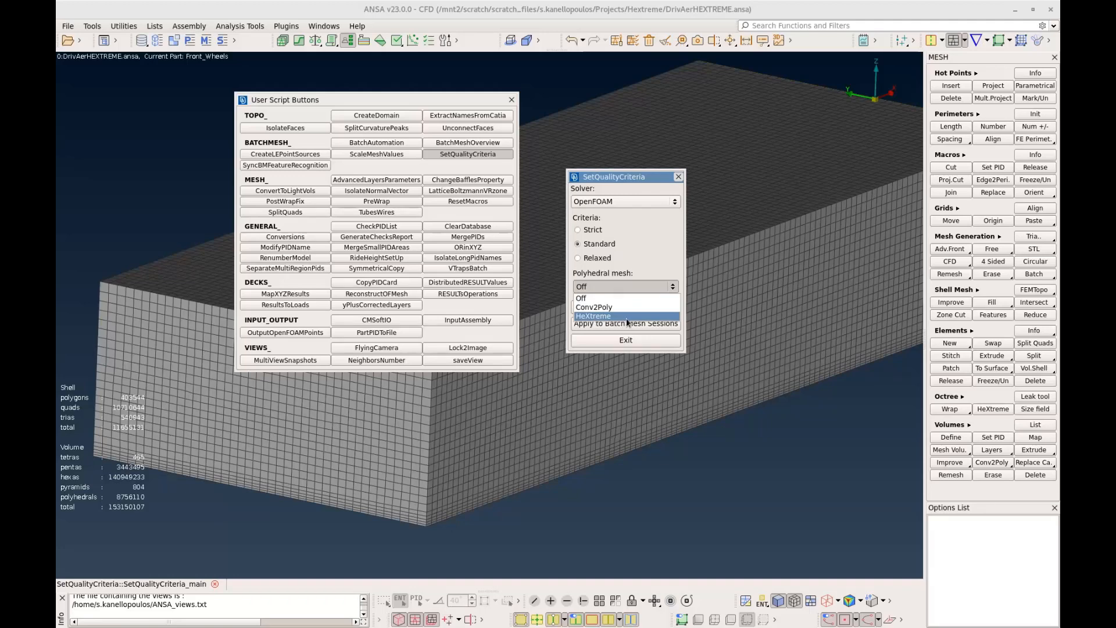
{"action": "left_click", "coordinate": [628, 315]}
{"action": "left_click", "coordinate": [639, 308]}
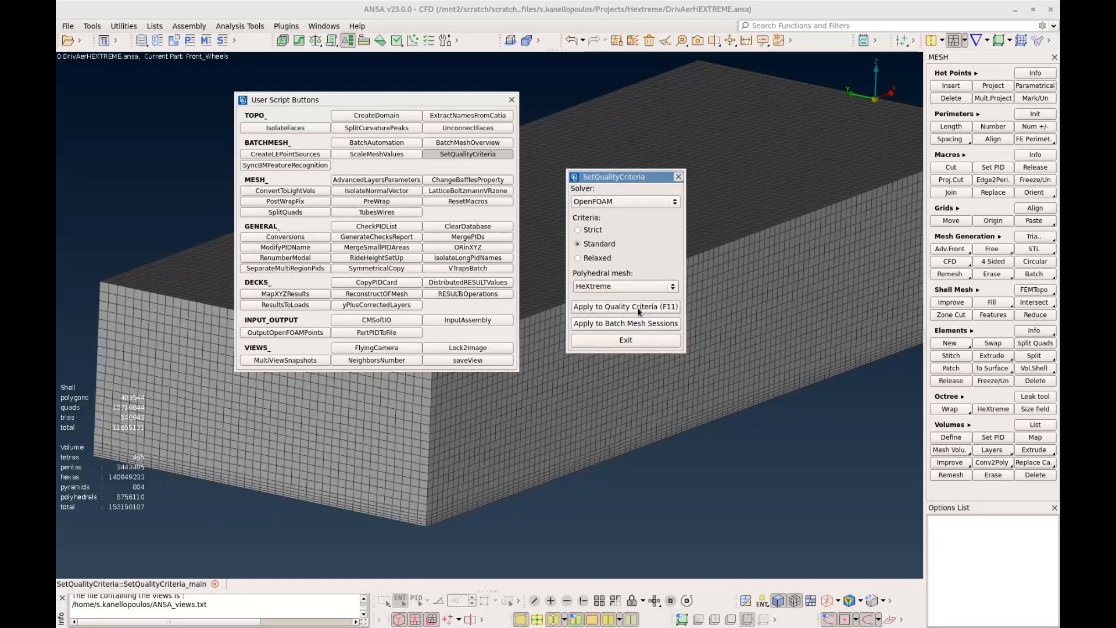
{"action": "left_click", "coordinate": [679, 177]}
{"action": "left_click", "coordinate": [512, 99]}
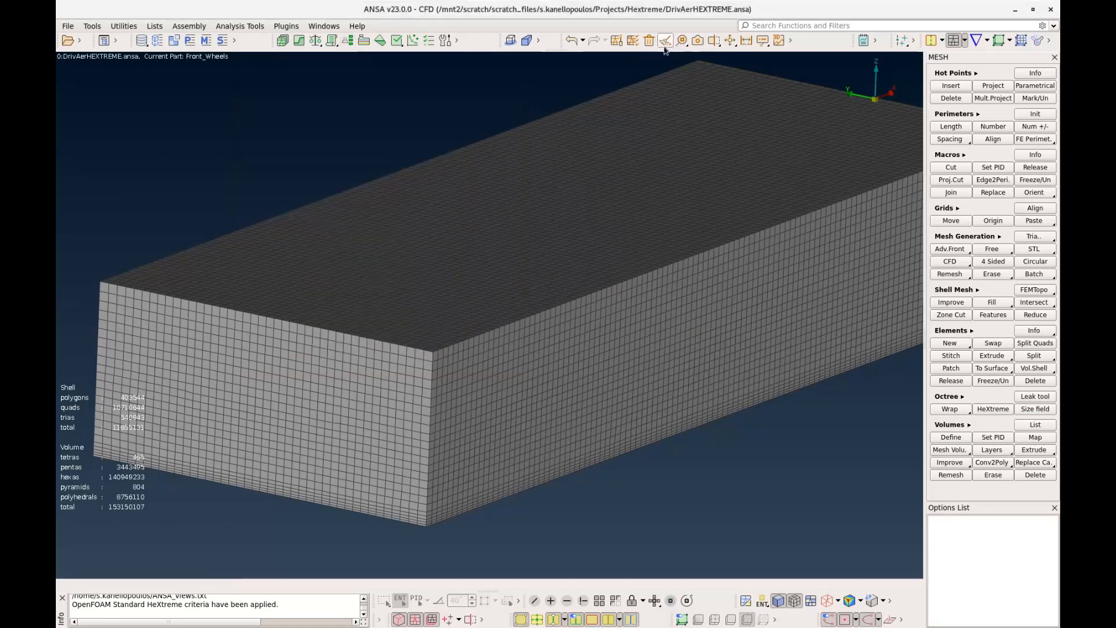
Review the active shell and solid quality criteria and their failure thresholds
{"action": "left_click", "coordinate": [633, 41]}
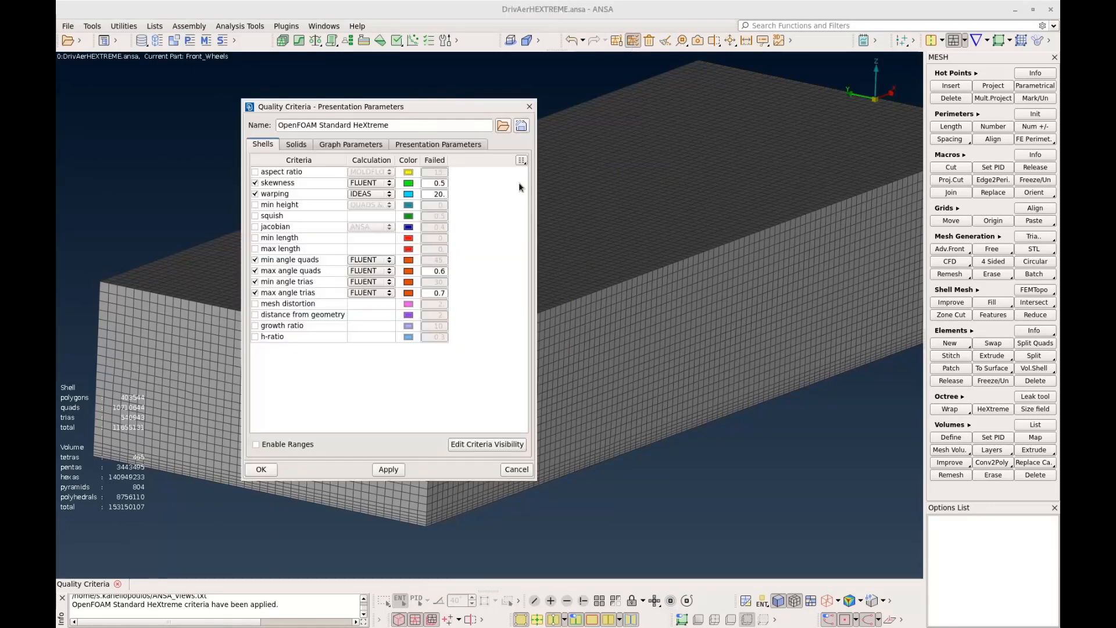
{"action": "left_click", "coordinate": [293, 145]}
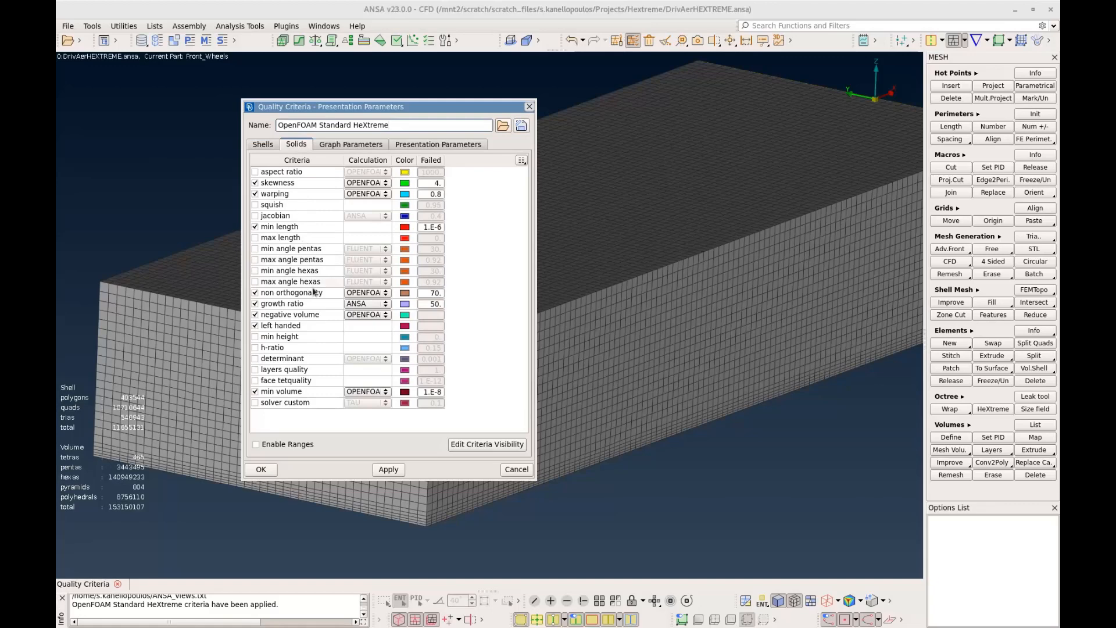
{"action": "left_click", "coordinate": [261, 470]}
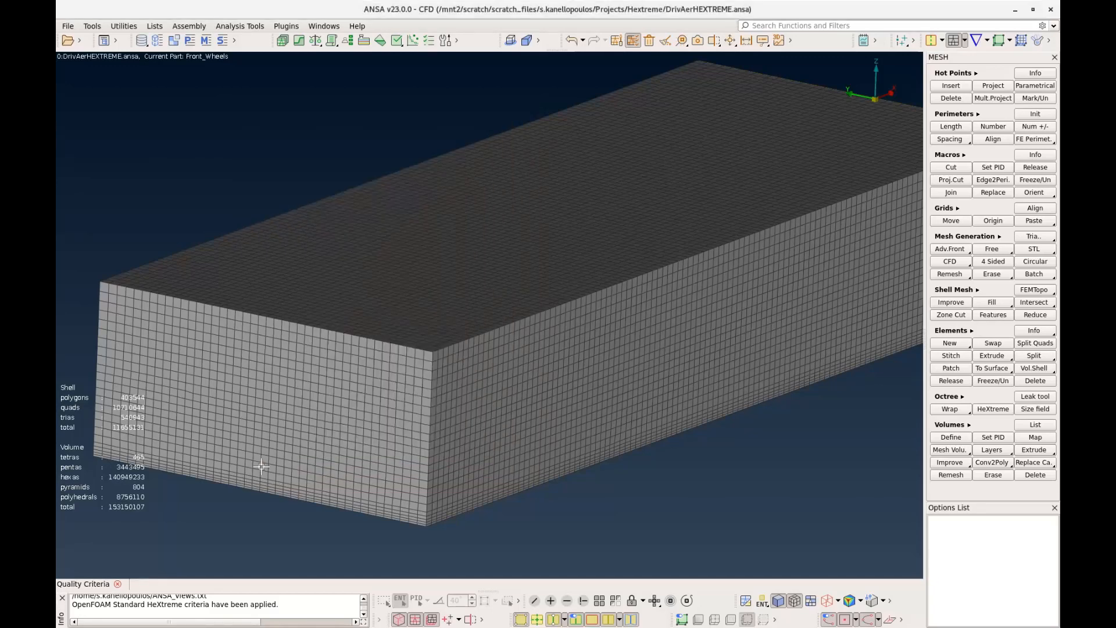
Inspect the volume mesh for solids violating the quality criteria and examine the details of the first five listed
{"action": "left_click", "coordinate": [963, 464]}
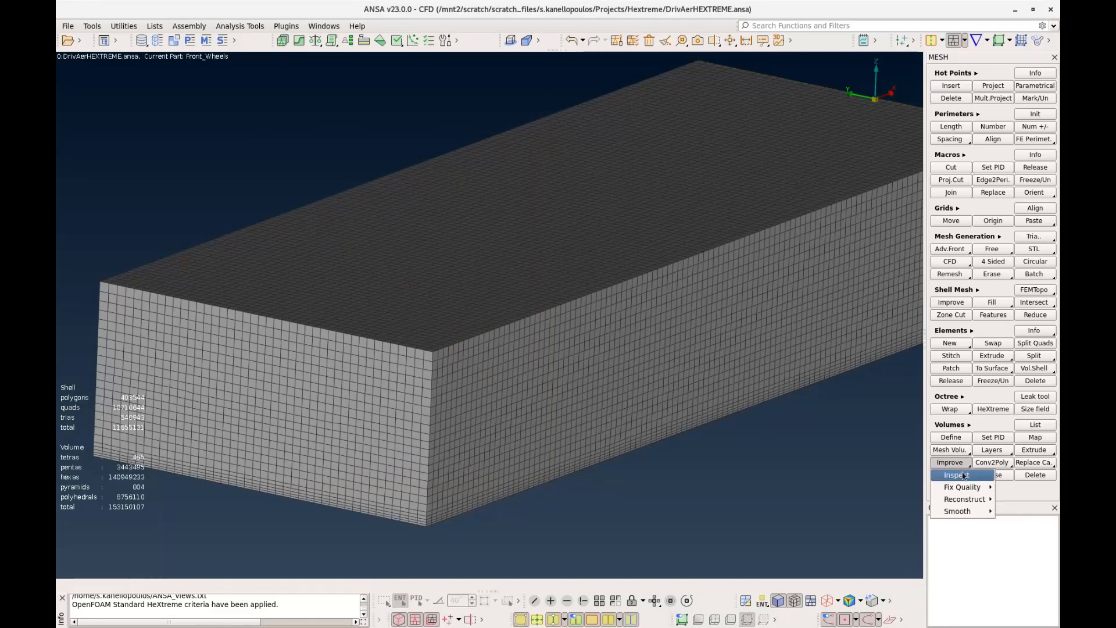
{"action": "left_click", "coordinate": [960, 476]}
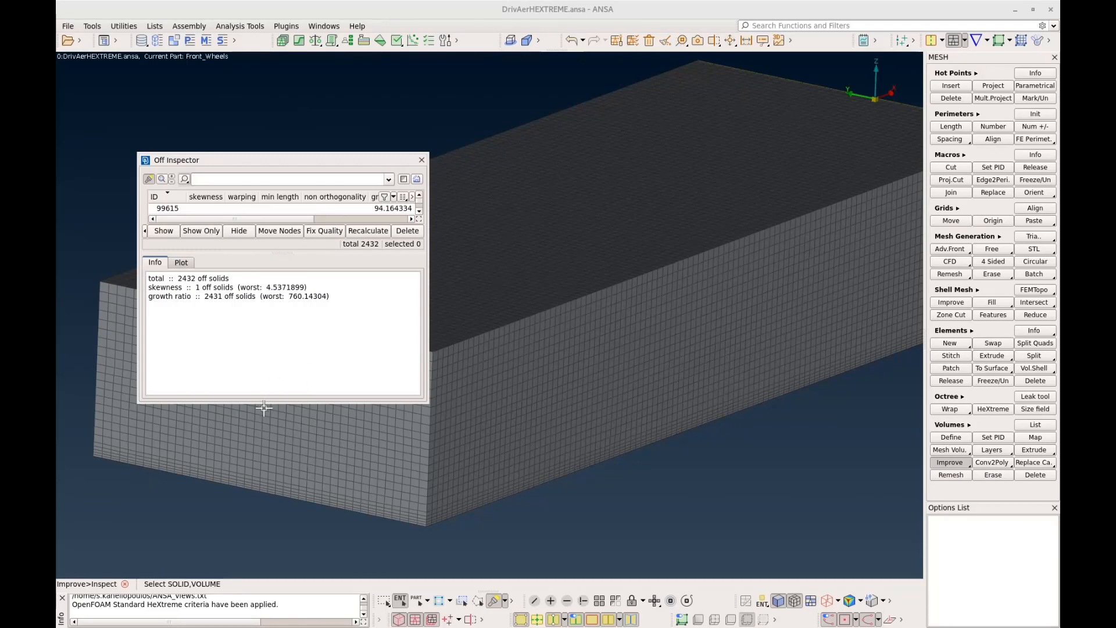
{"action": "left_click_drag", "start_coordinate": [263, 402], "coordinate": [250, 537]}
{"action": "left_click_drag", "start_coordinate": [204, 208], "coordinate": [226, 251]}
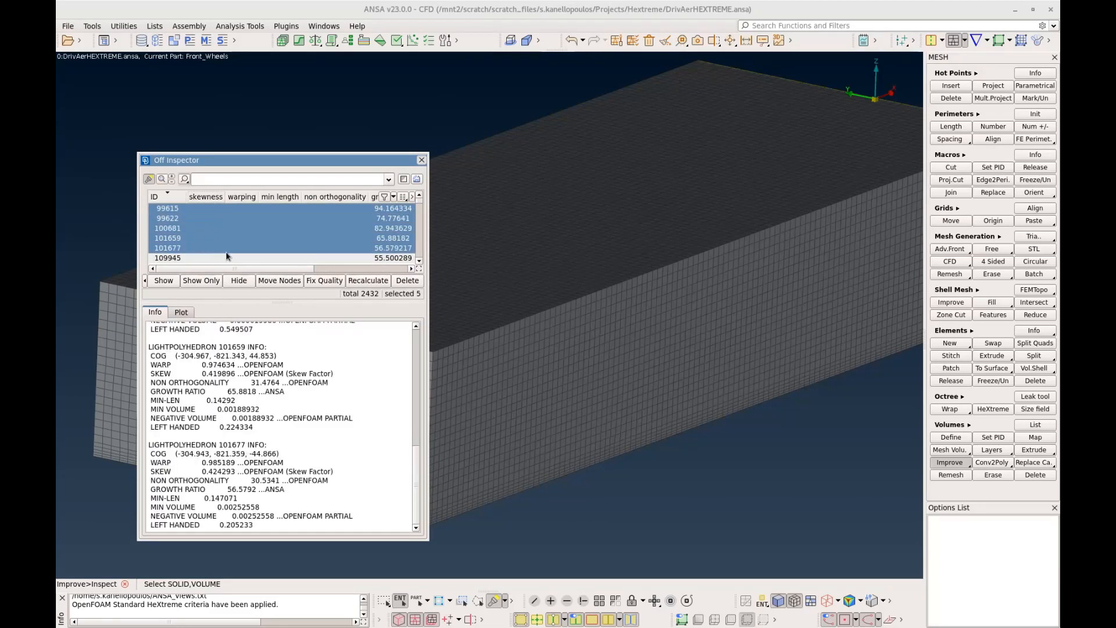
{"action": "scroll", "coordinate": [226, 251], "scroll_direction": "down", "scroll_amount": 1}
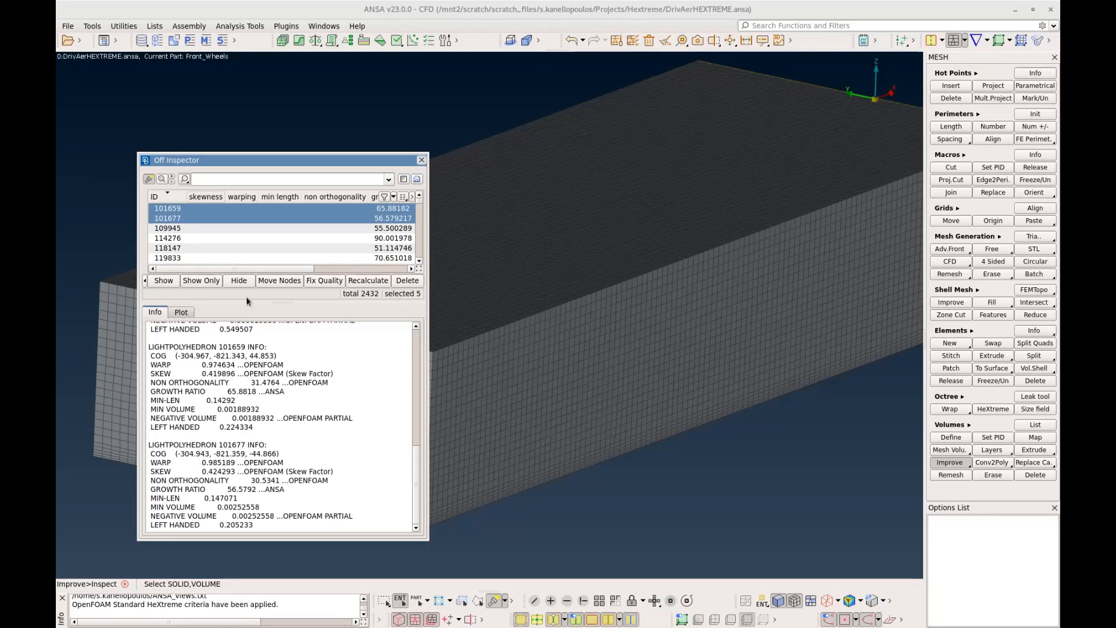
{"action": "scroll", "coordinate": [260, 244], "scroll_direction": "up", "scroll_amount": 3}
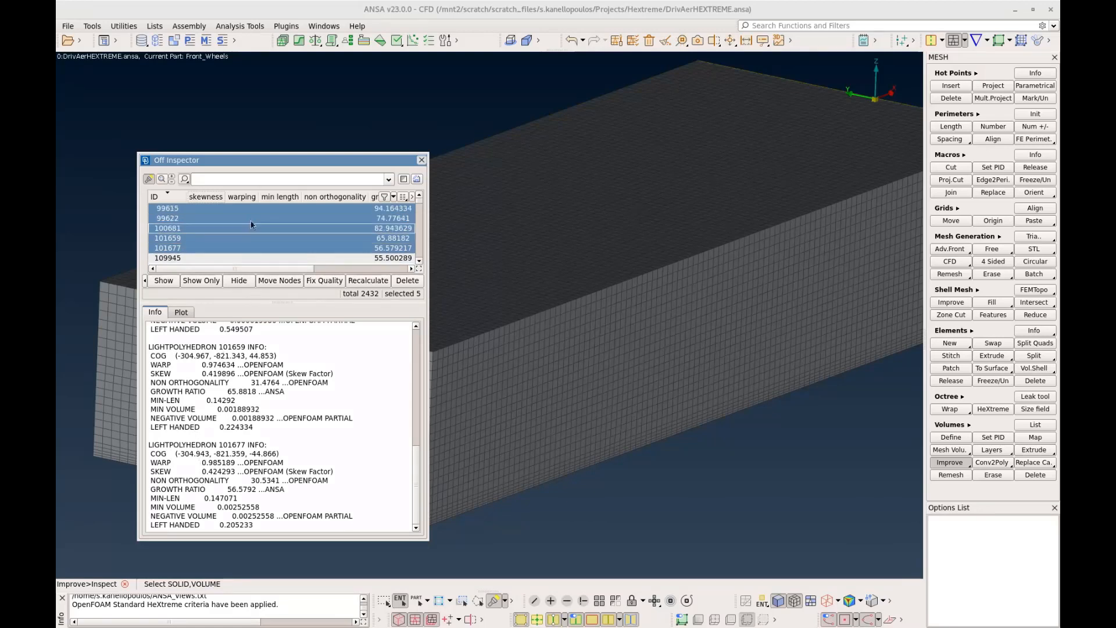
Run Fix Quality on the off solids with the default constrained bounds and 3 affected zones, and exit the Off Inspector
{"action": "left_click", "coordinate": [250, 209]}
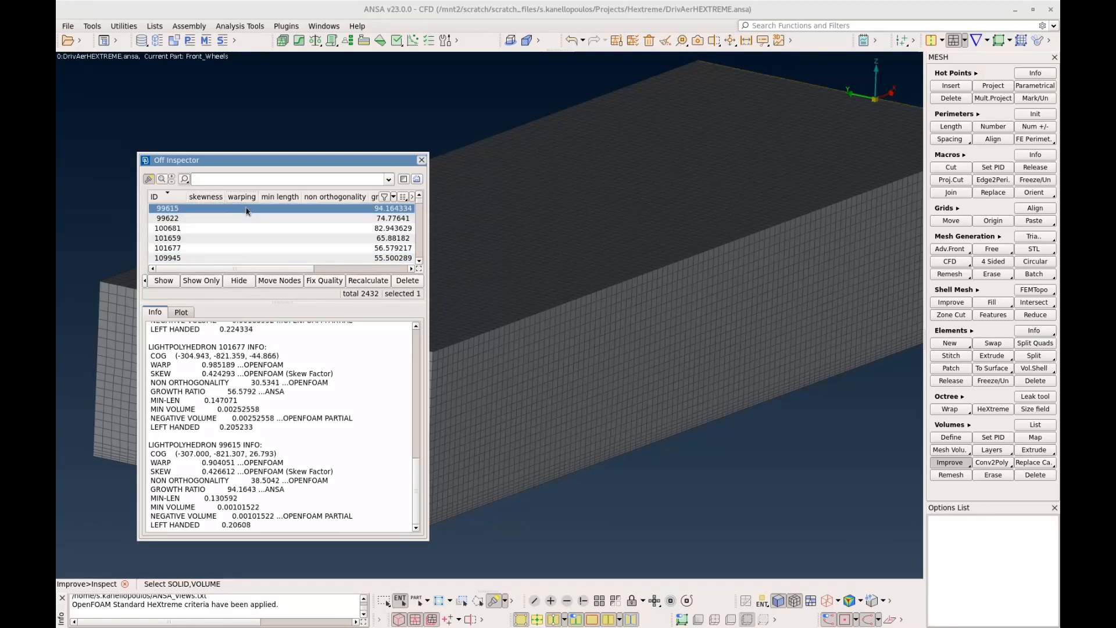
{"action": "left_click", "coordinate": [317, 281]}
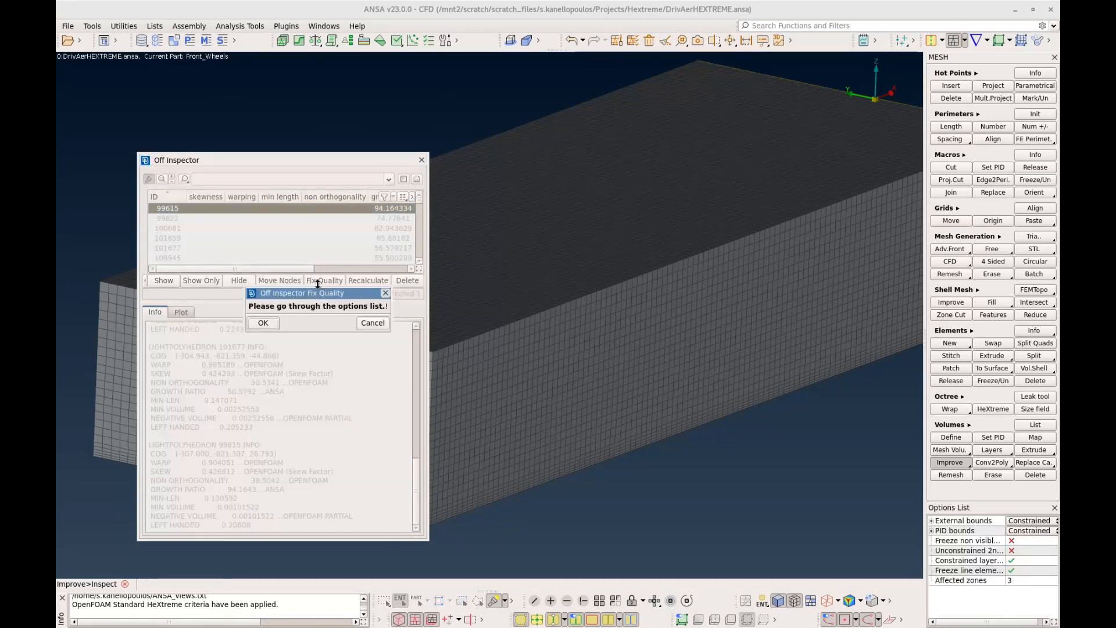
{"action": "left_click", "coordinate": [271, 325]}
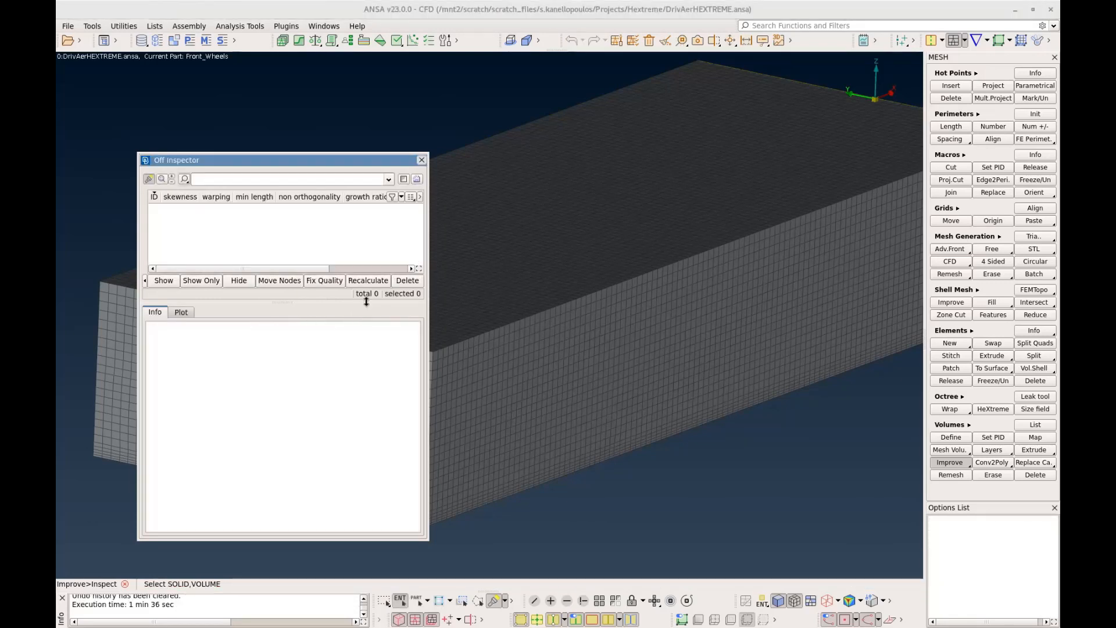
{"action": "left_click", "coordinate": [423, 161]}
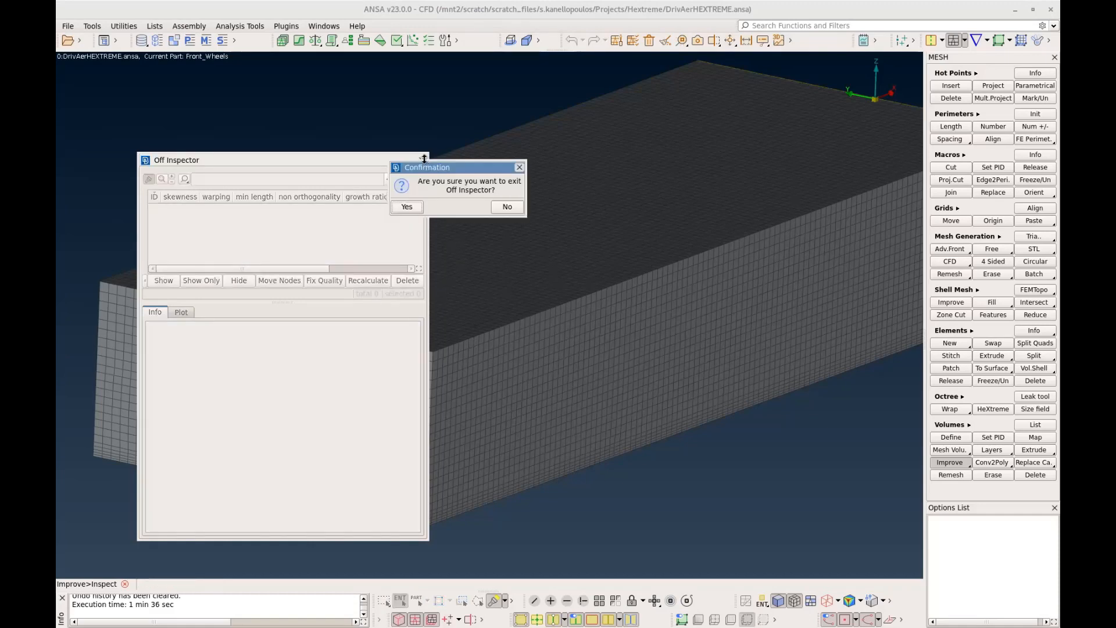
{"action": "left_click", "coordinate": [418, 212]}
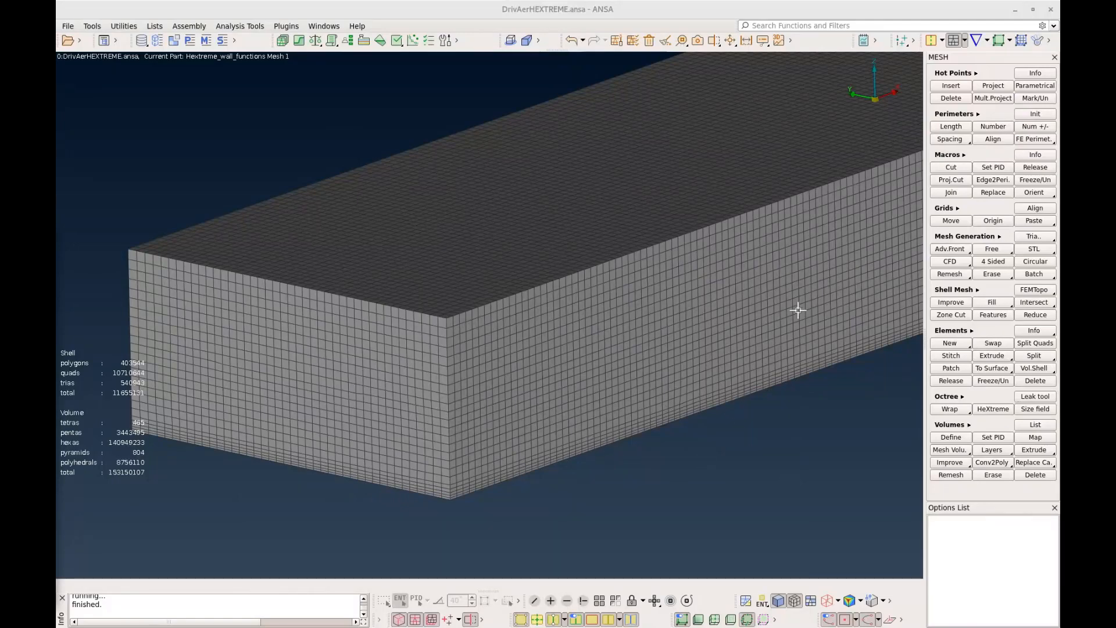
Start an incompressible OpenFOAM case setup, keeping OpenFOAM version 8.0
{"action": "left_click", "coordinate": [978, 43]}
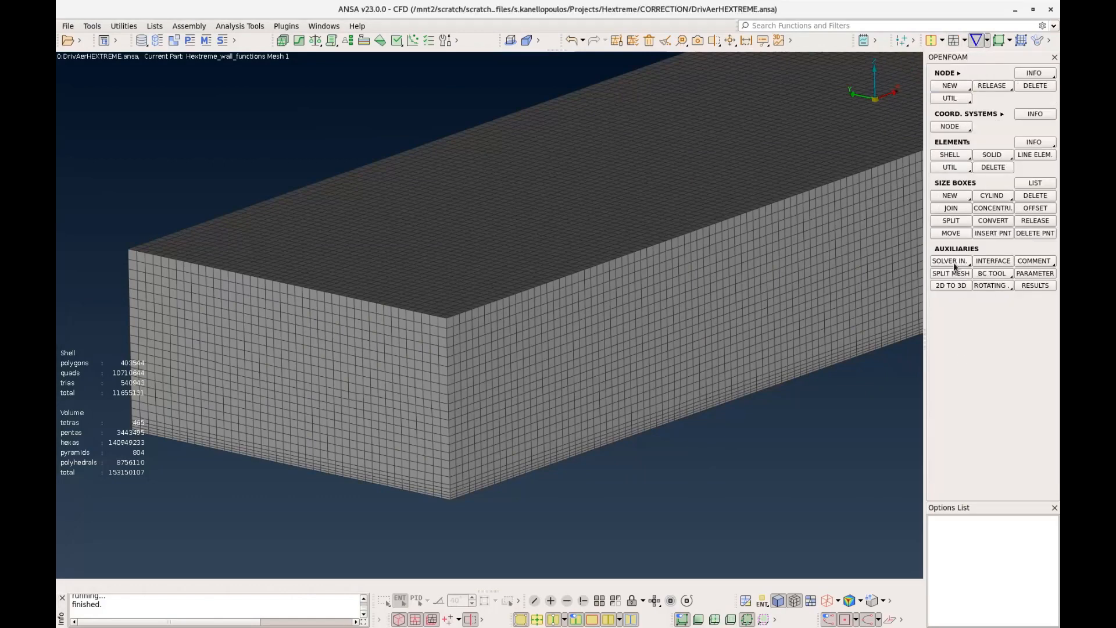
{"action": "left_click", "coordinate": [966, 265]}
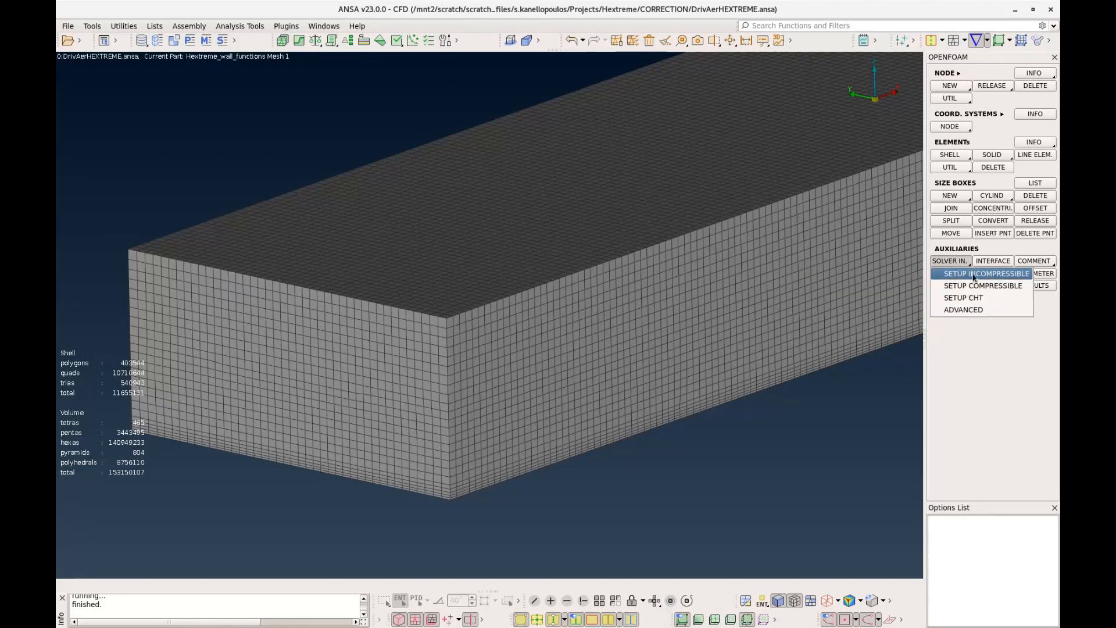
{"action": "left_click", "coordinate": [974, 274]}
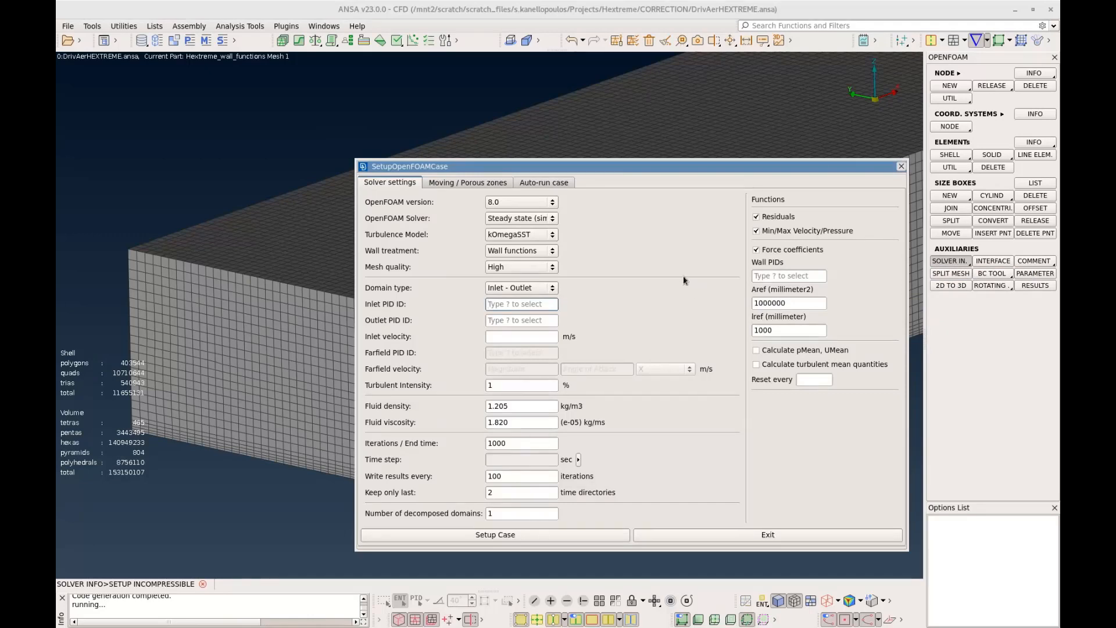
{"action": "left_click", "coordinate": [553, 207]}
{"action": "left_click", "coordinate": [550, 214]}
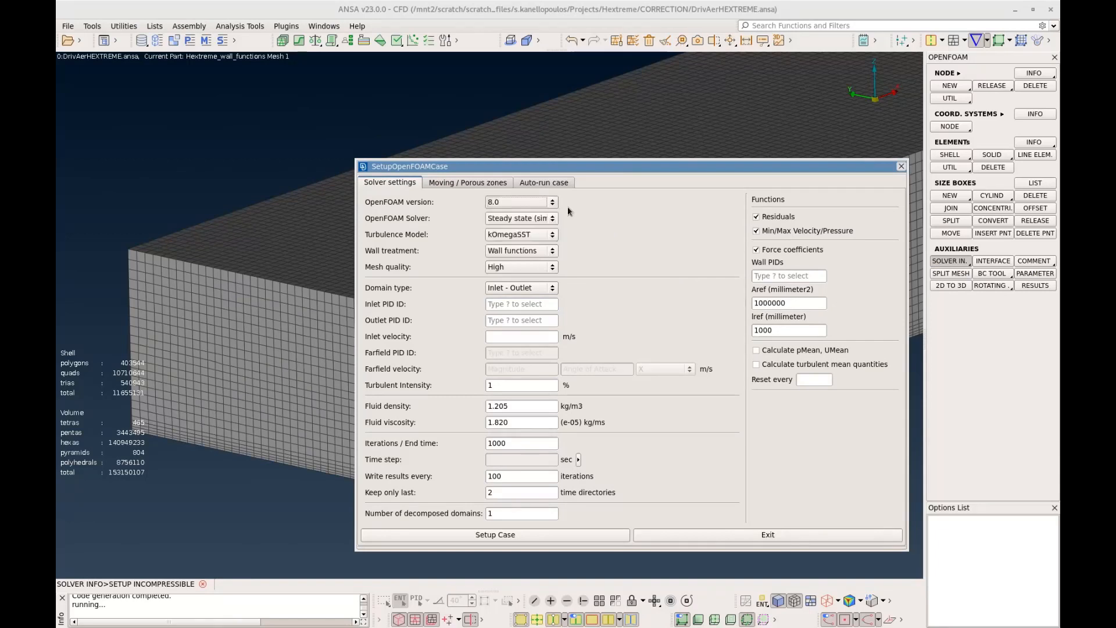
Review the solver, turbulence, wall treatment and mesh quality options, keeping steady state simpleFoam, kOmegaSST, Wall functions and High
{"action": "left_click", "coordinate": [547, 219]}
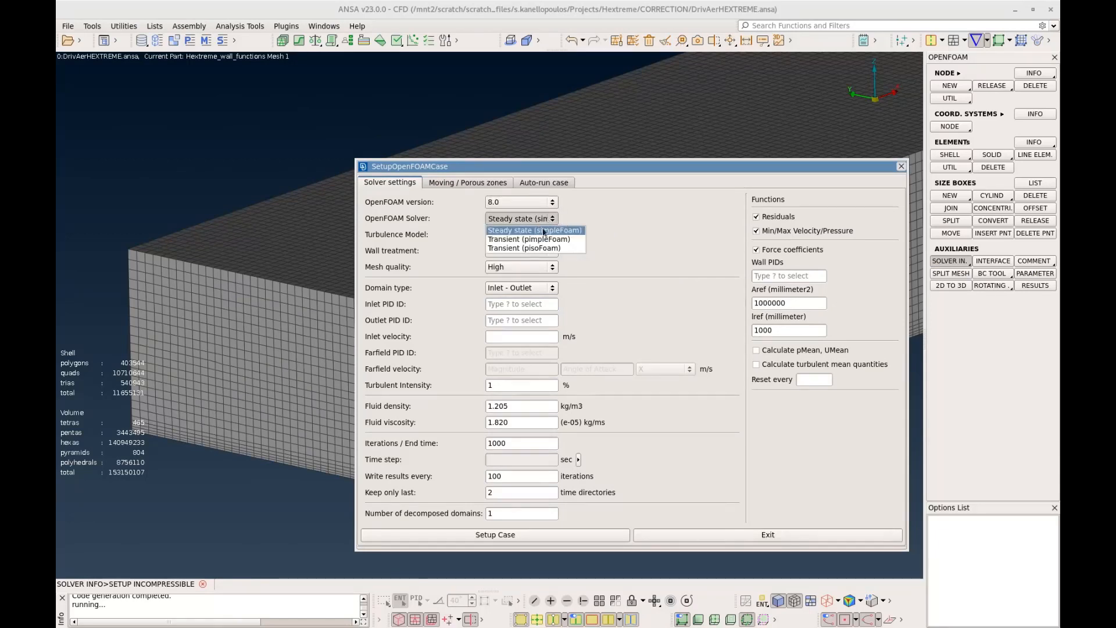
{"action": "left_click", "coordinate": [587, 223]}
{"action": "left_click", "coordinate": [541, 237]}
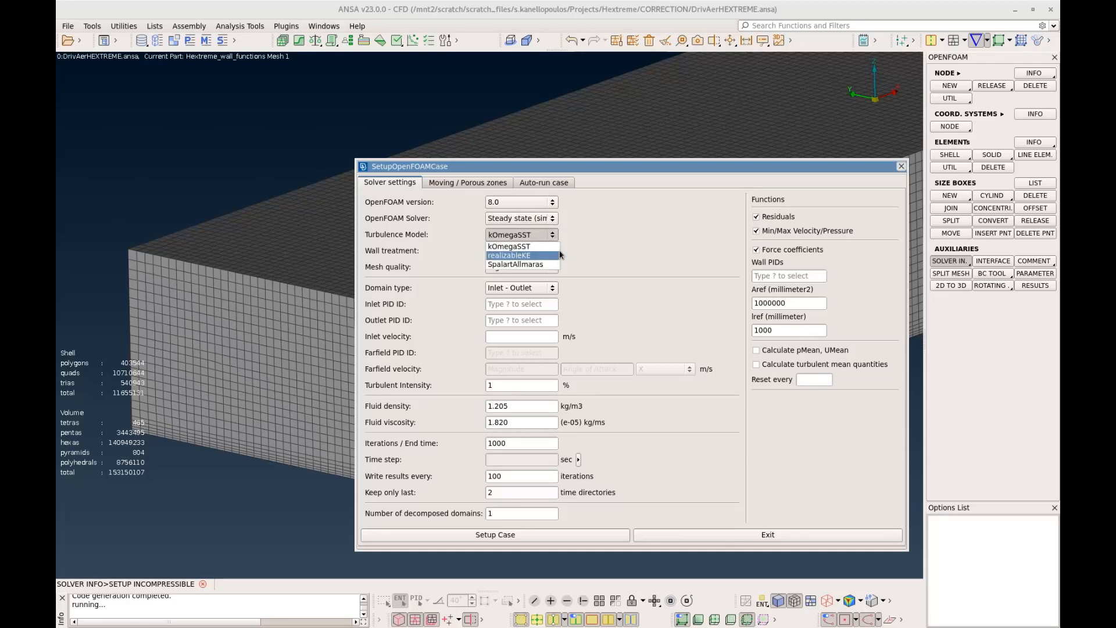
{"action": "left_click", "coordinate": [569, 240]}
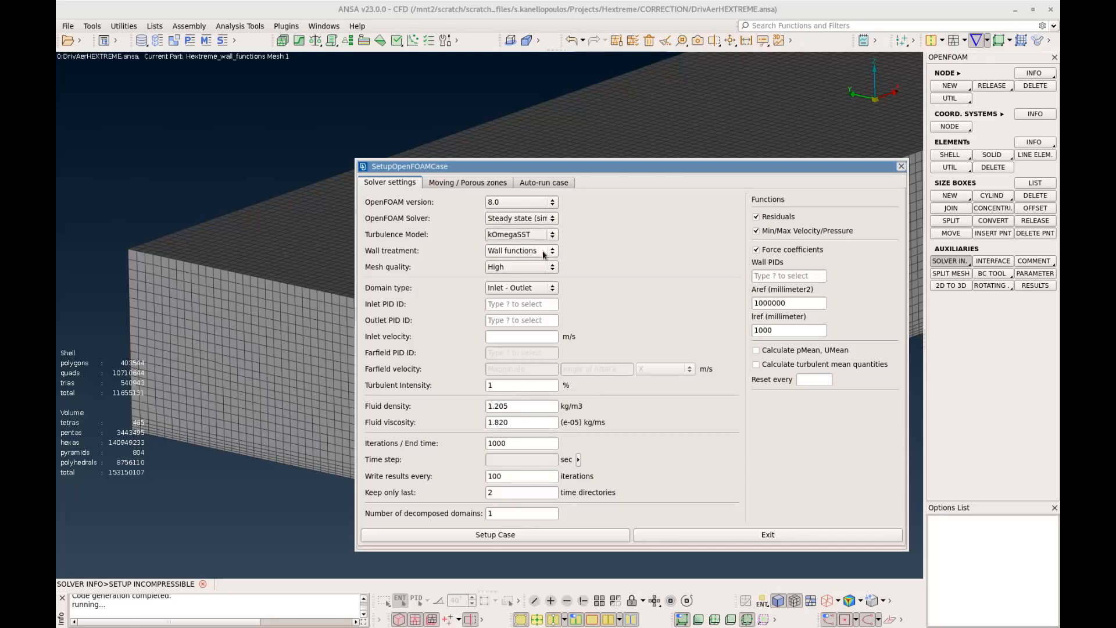
{"action": "left_click", "coordinate": [545, 254]}
{"action": "left_click", "coordinate": [574, 250]}
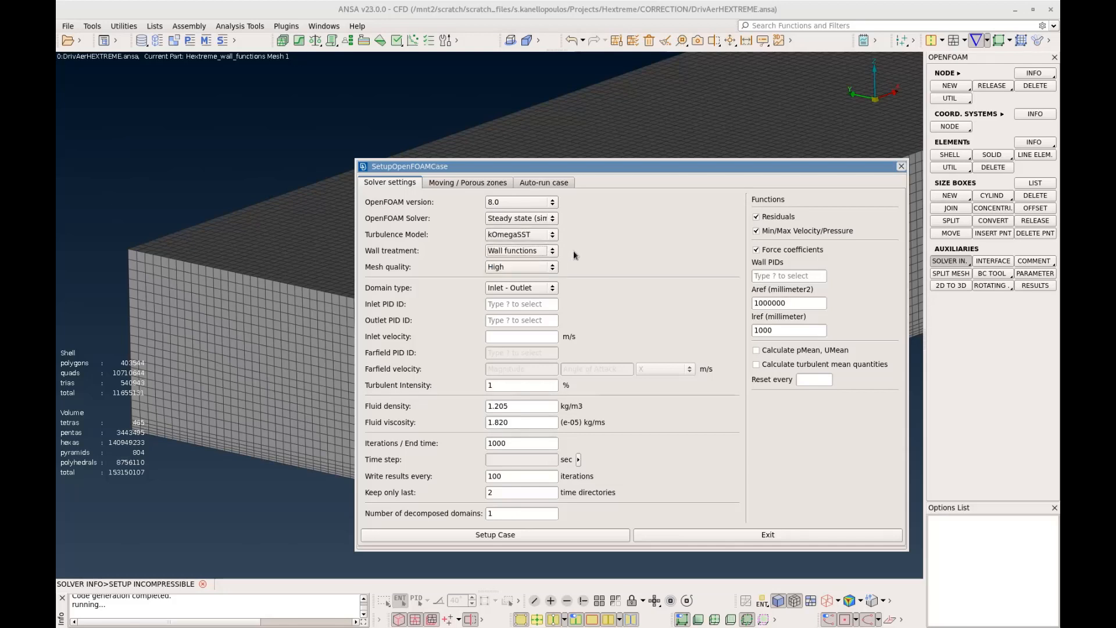
{"action": "left_click", "coordinate": [549, 270]}
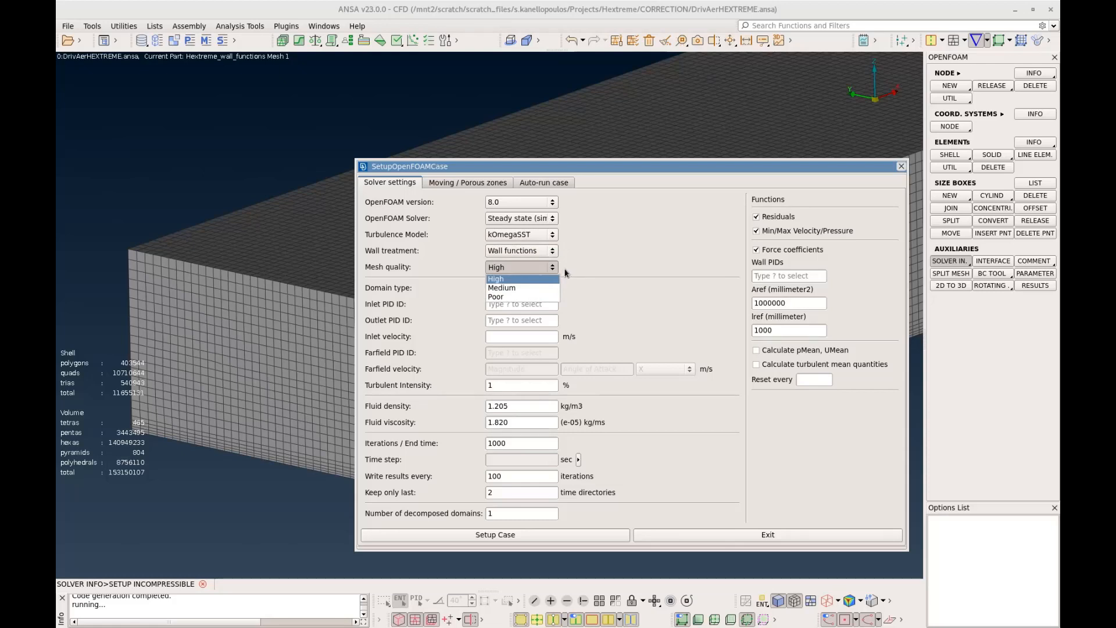
{"action": "left_click", "coordinate": [565, 273]}
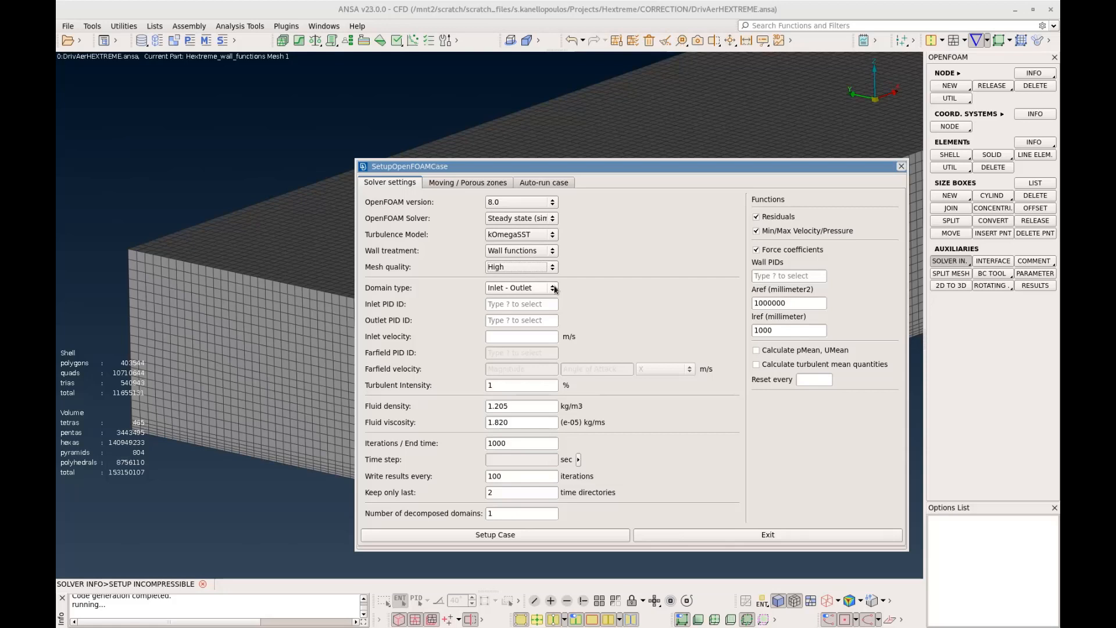
Assign the domain_inlet property as the inlet PID of the OpenFOAM case, finding it by filtering names for "inlet"
{"action": "left_click", "coordinate": [524, 305]}
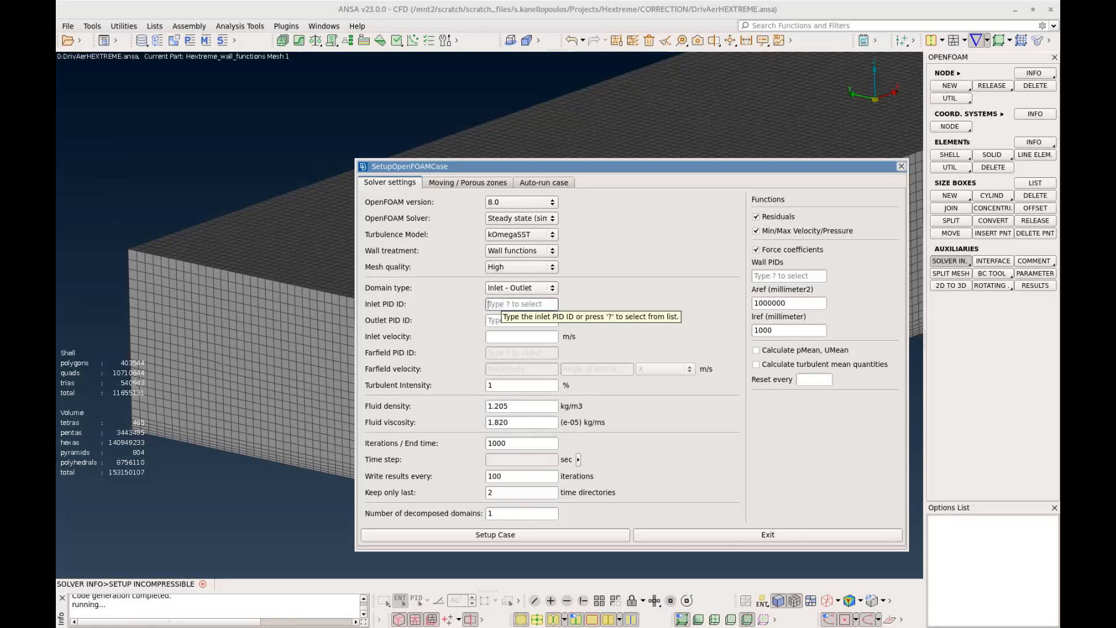
{"action": "key", "text": "question"}
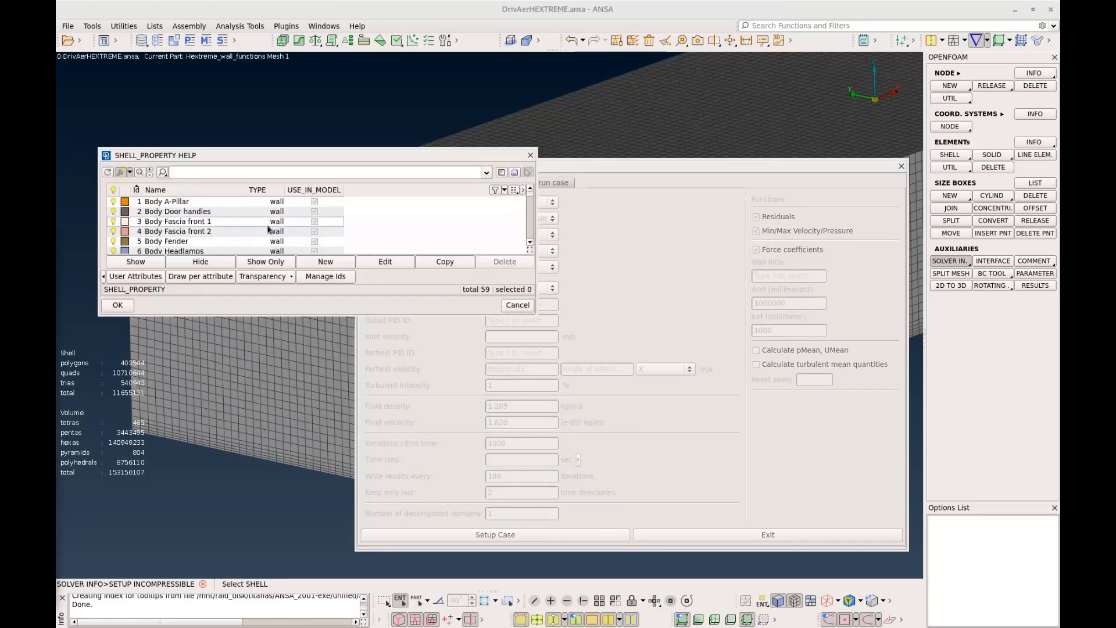
{"action": "left_click", "coordinate": [200, 172]}
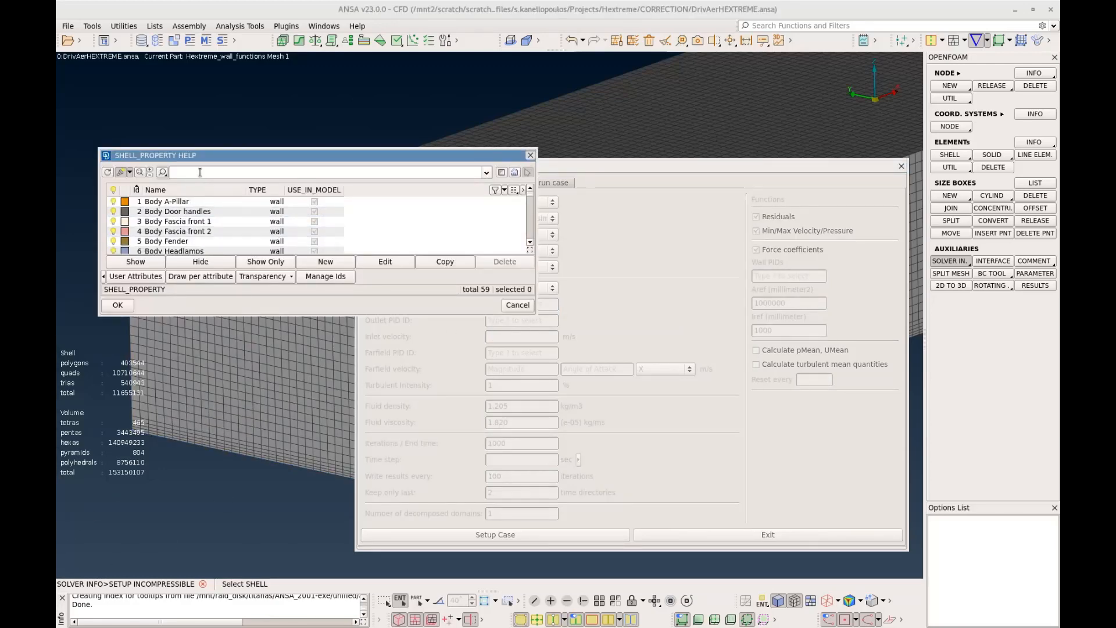
{"action": "type", "text": "inlet"}
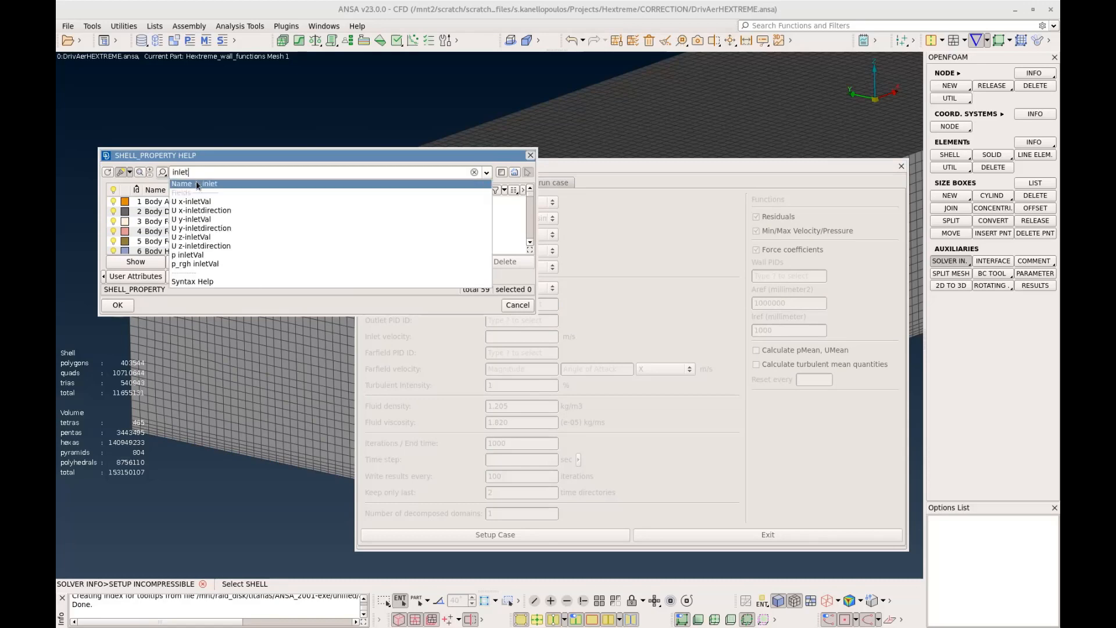
{"action": "left_click", "coordinate": [195, 183]}
{"action": "left_click", "coordinate": [182, 202]}
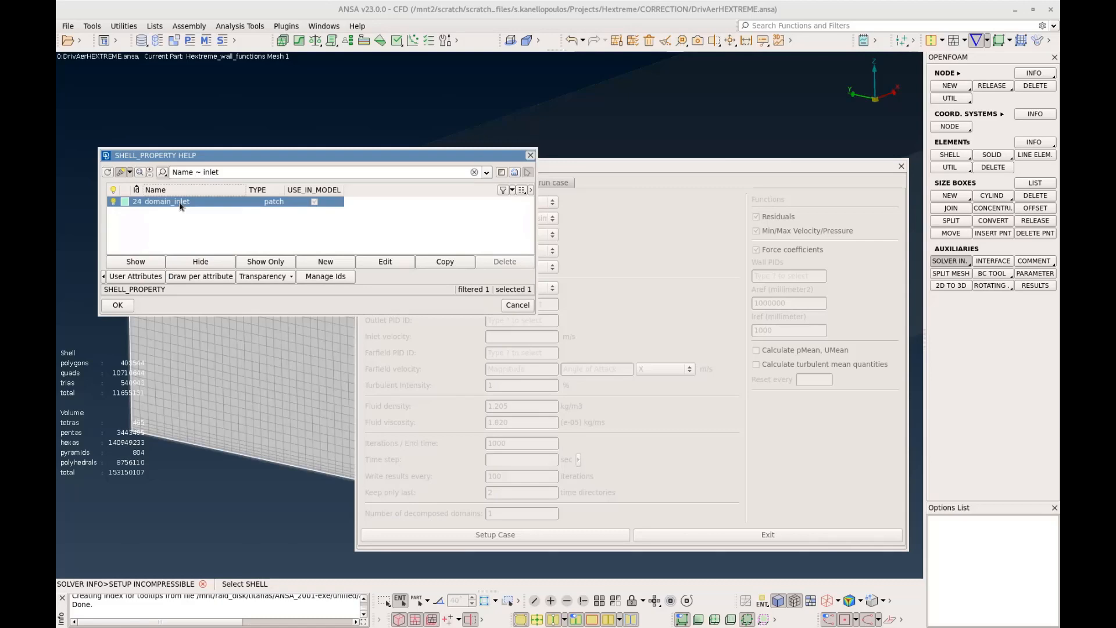
{"action": "double_click", "coordinate": [180, 203]}
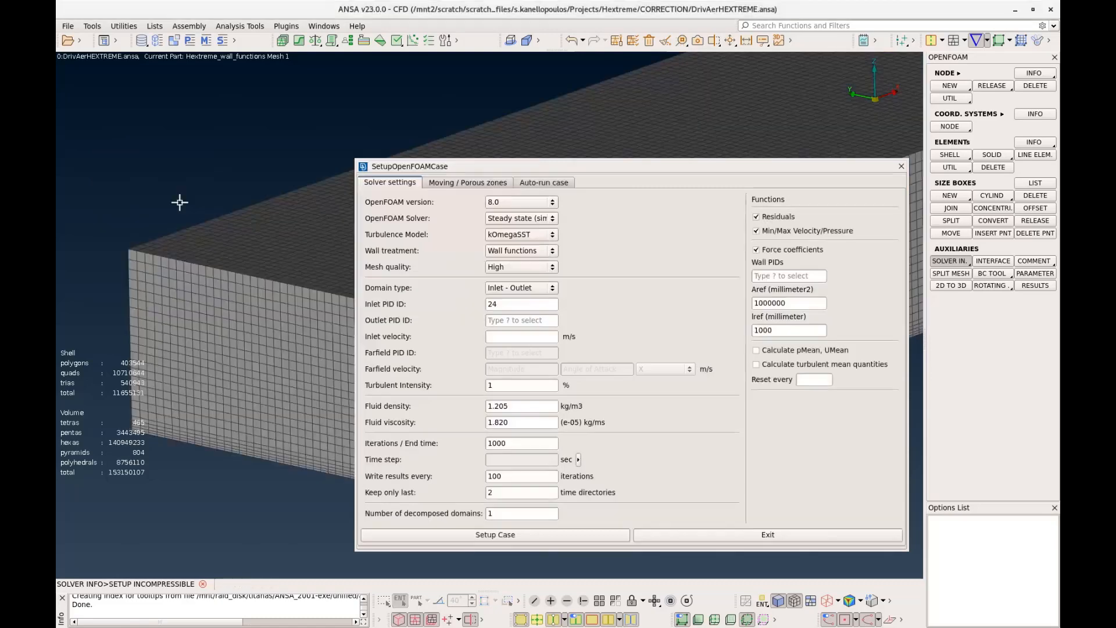
Assign the domain_outlet property as the outlet PID, finding it by filtering names for "outlet"
{"action": "left_click", "coordinate": [512, 321]}
{"action": "key", "text": "question"}
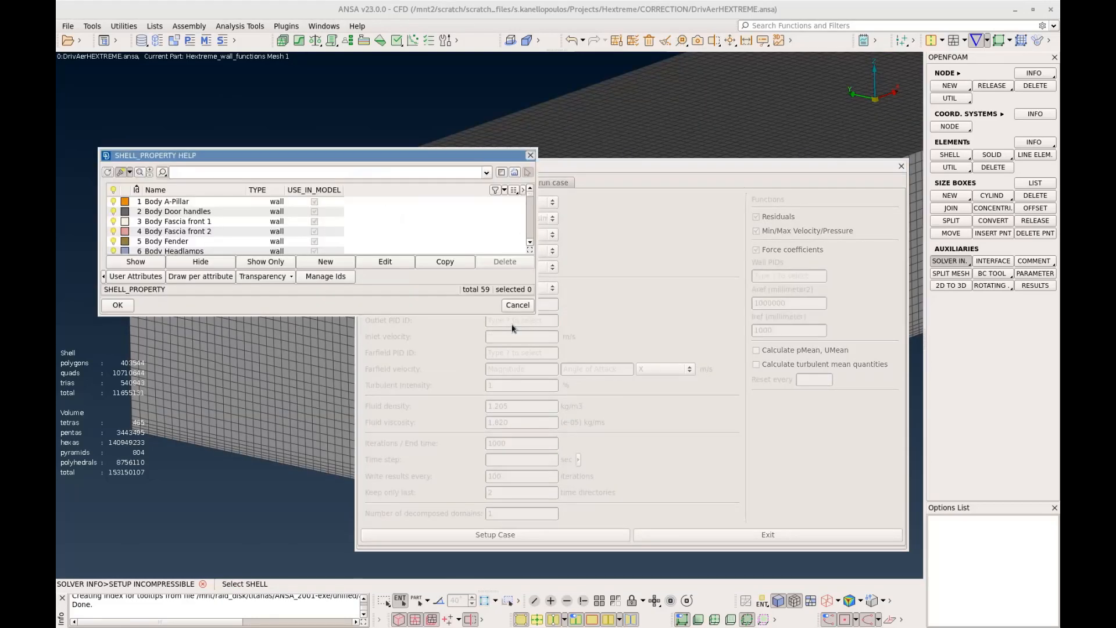
{"action": "left_click", "coordinate": [226, 175]}
{"action": "type", "text": "outlet"}
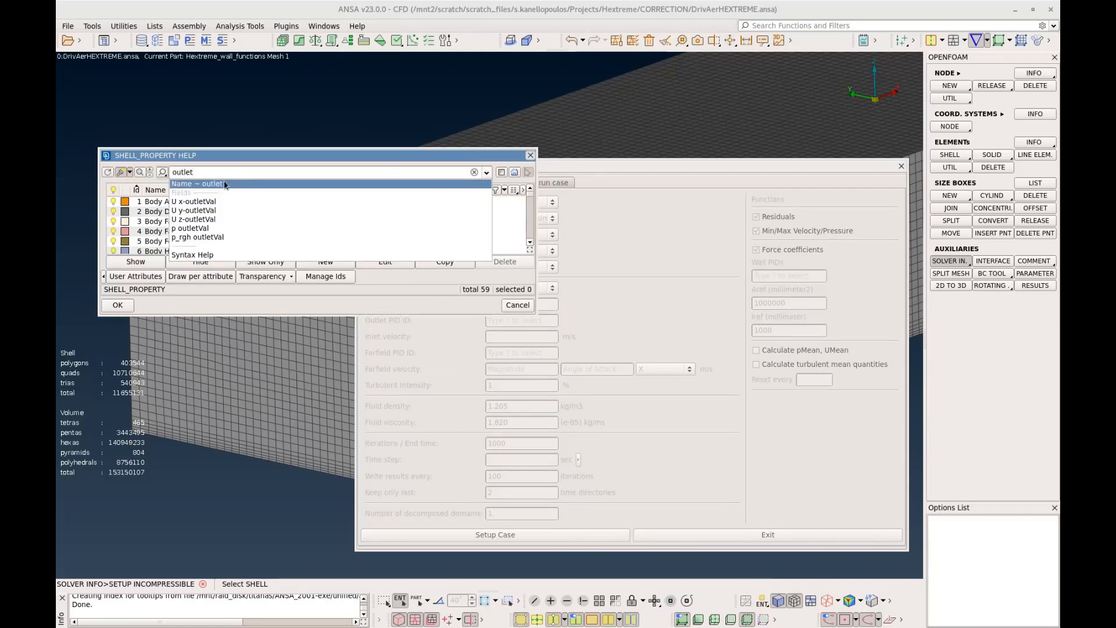
{"action": "key", "text": "Return"}
{"action": "left_click", "coordinate": [174, 211]}
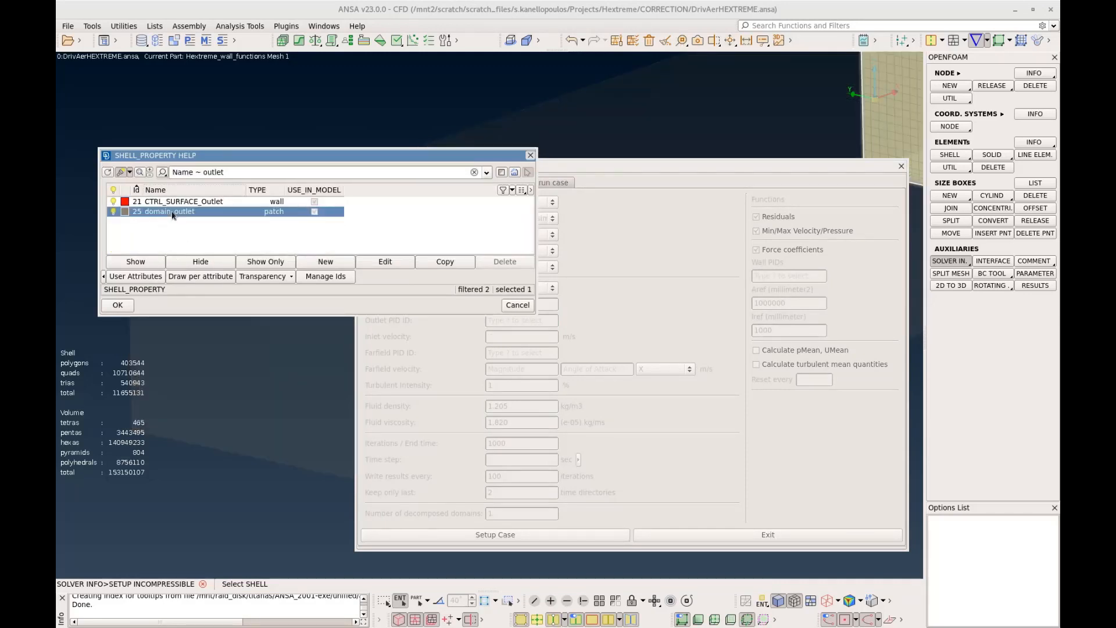
{"action": "double_click", "coordinate": [175, 211]}
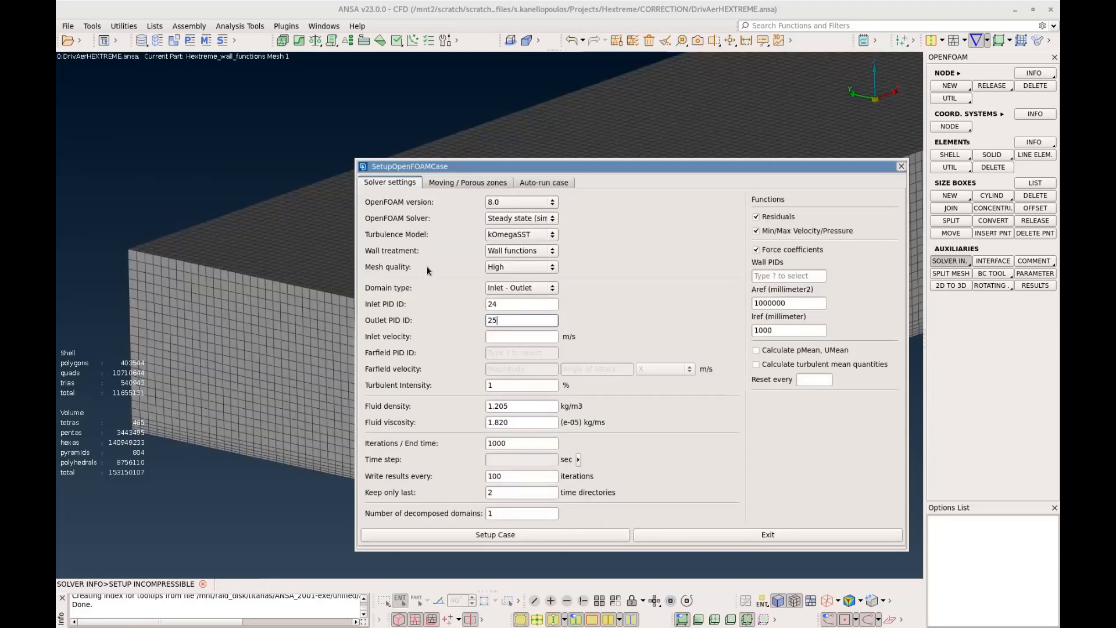
Set the inlet velocity to 40 m/s and the number of iterations to 5000
{"action": "left_click", "coordinate": [504, 340]}
{"action": "type", "text": "40"}
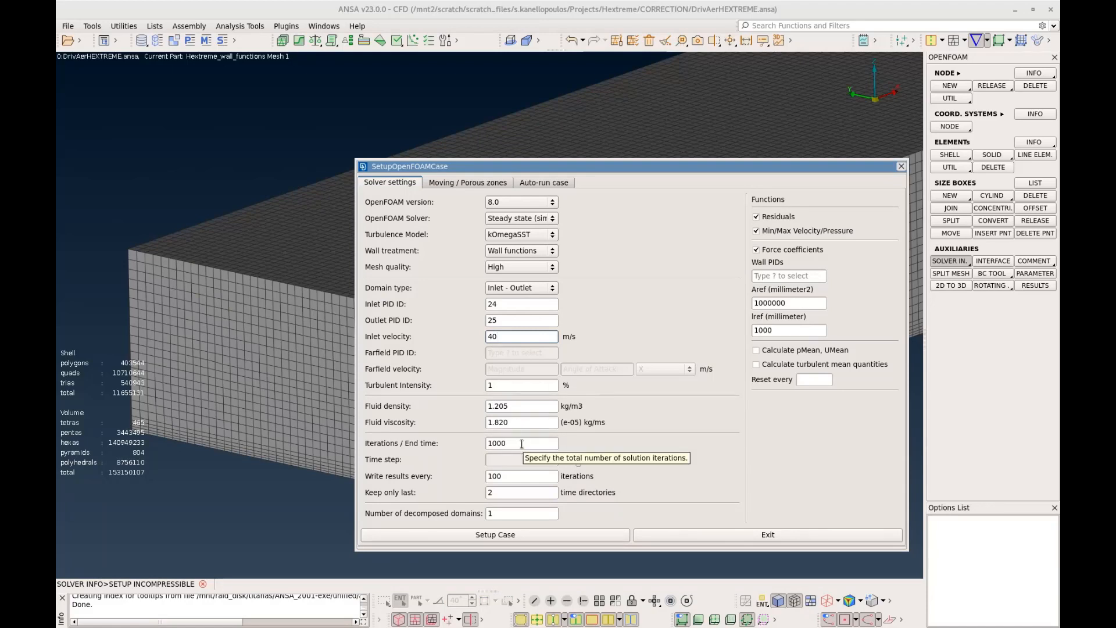
{"action": "left_click_drag", "start_coordinate": [542, 450], "coordinate": [442, 445]}
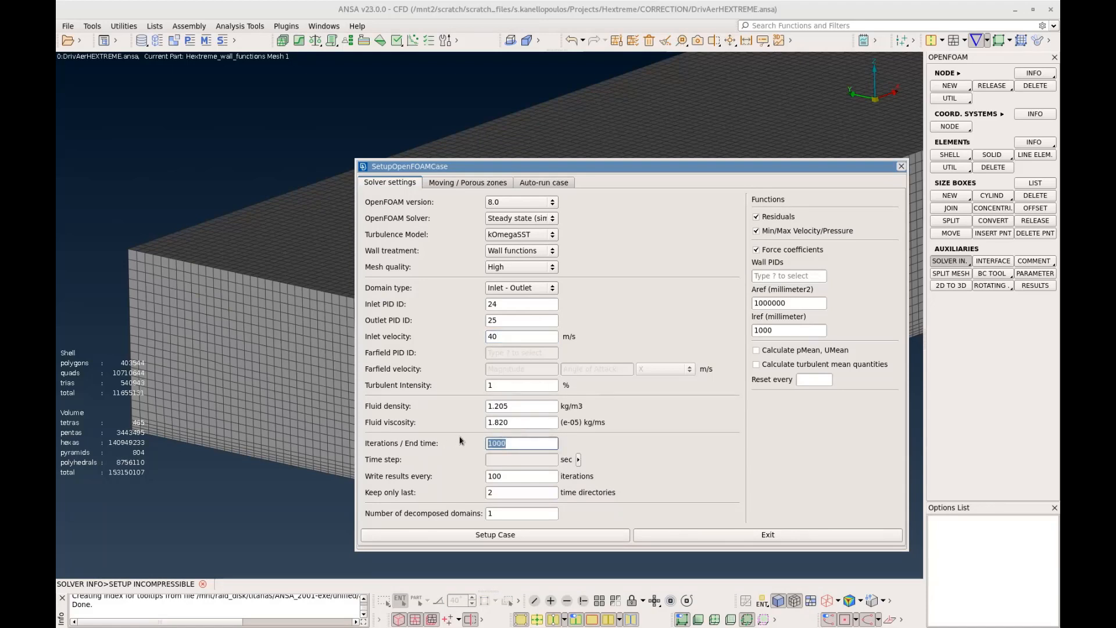
{"action": "type", "text": "500"}
Write results every 300 iterations, keeping only the last 1 time directory, and set the number of decomposed domains to 20
{"action": "left_click_drag", "start_coordinate": [504, 476], "coordinate": [461, 478]}
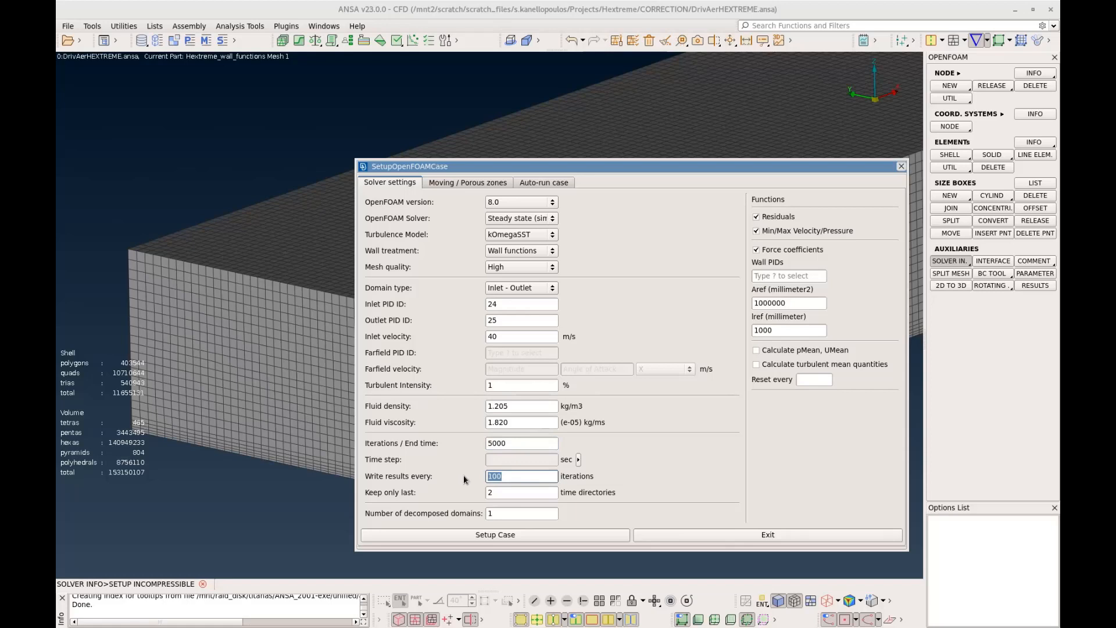
{"action": "type", "text": "300"}
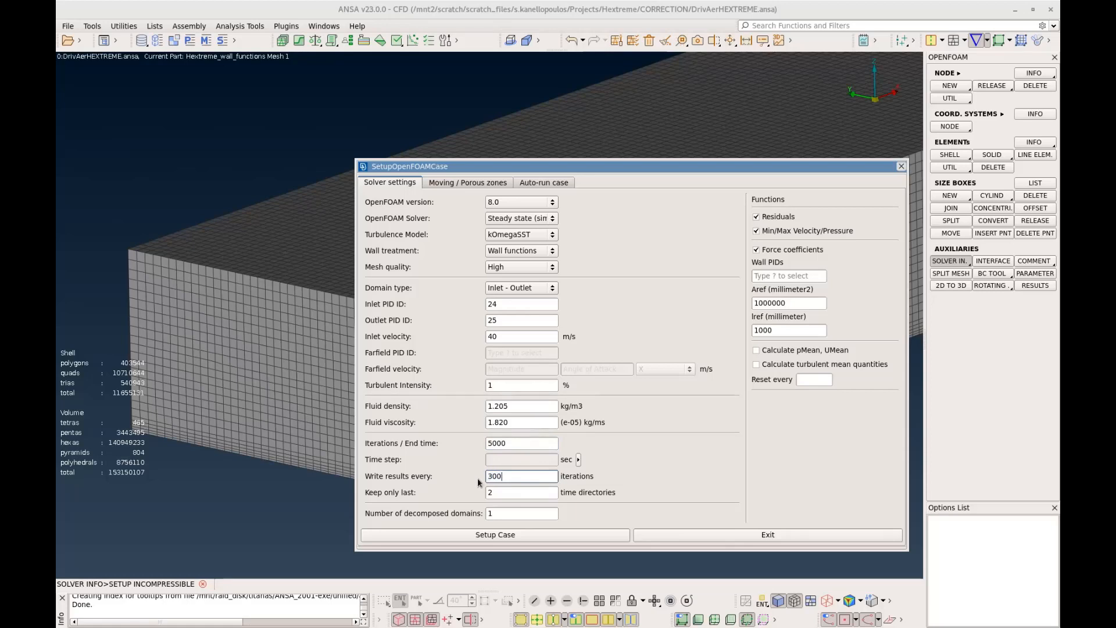
{"action": "left_click_drag", "start_coordinate": [518, 492], "coordinate": [476, 492]}
{"action": "left_click_drag", "start_coordinate": [500, 512], "coordinate": [460, 514]}
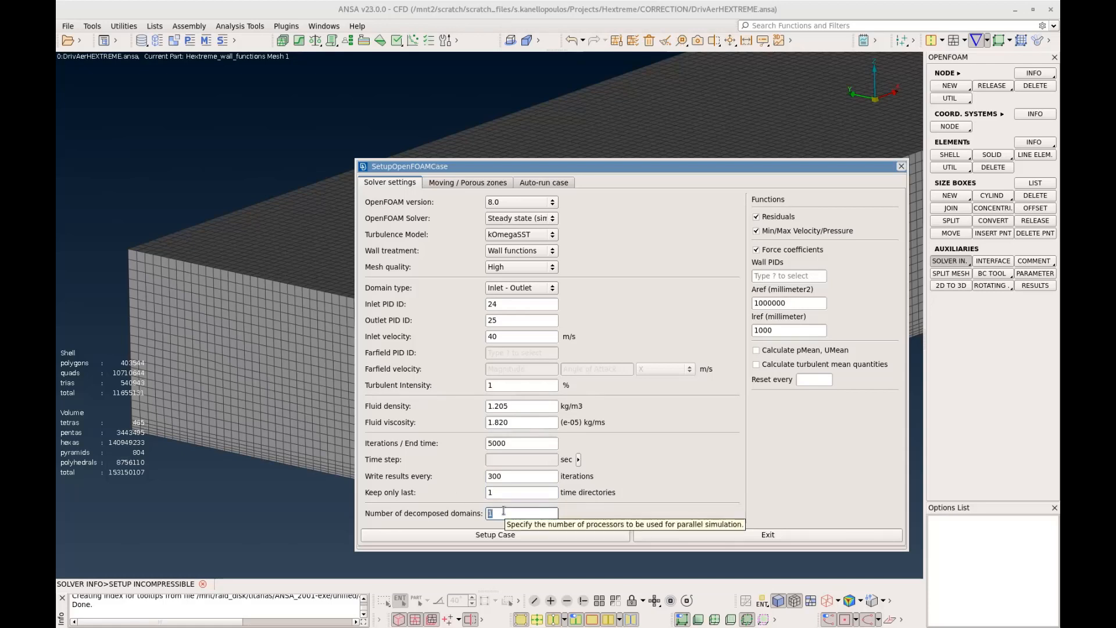
{"action": "type", "text": "0"}
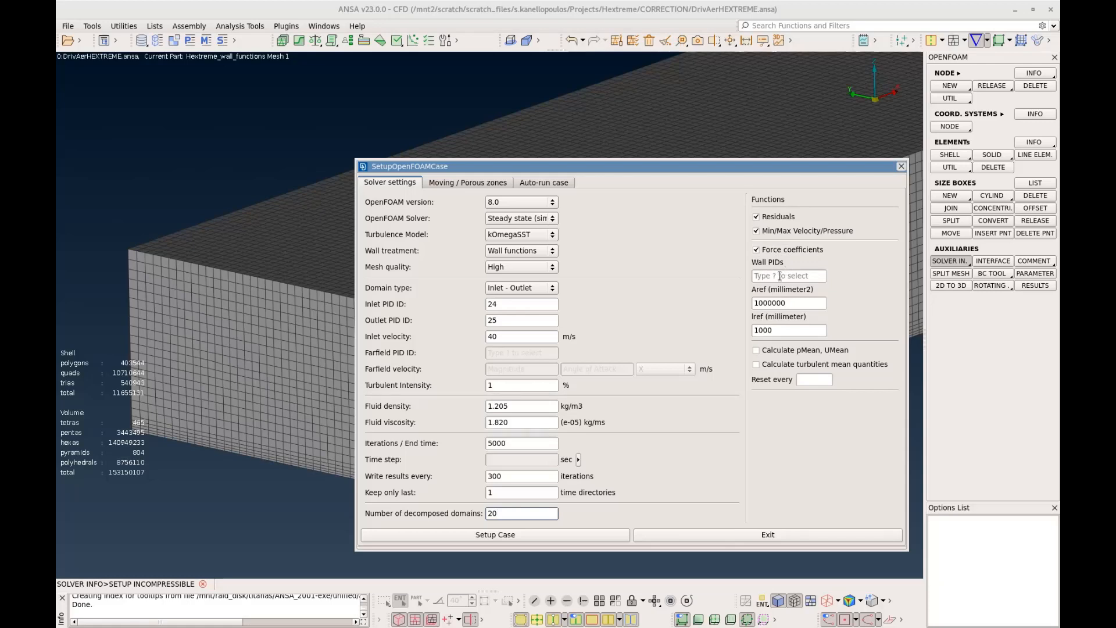
{"action": "left_click", "coordinate": [802, 275]}
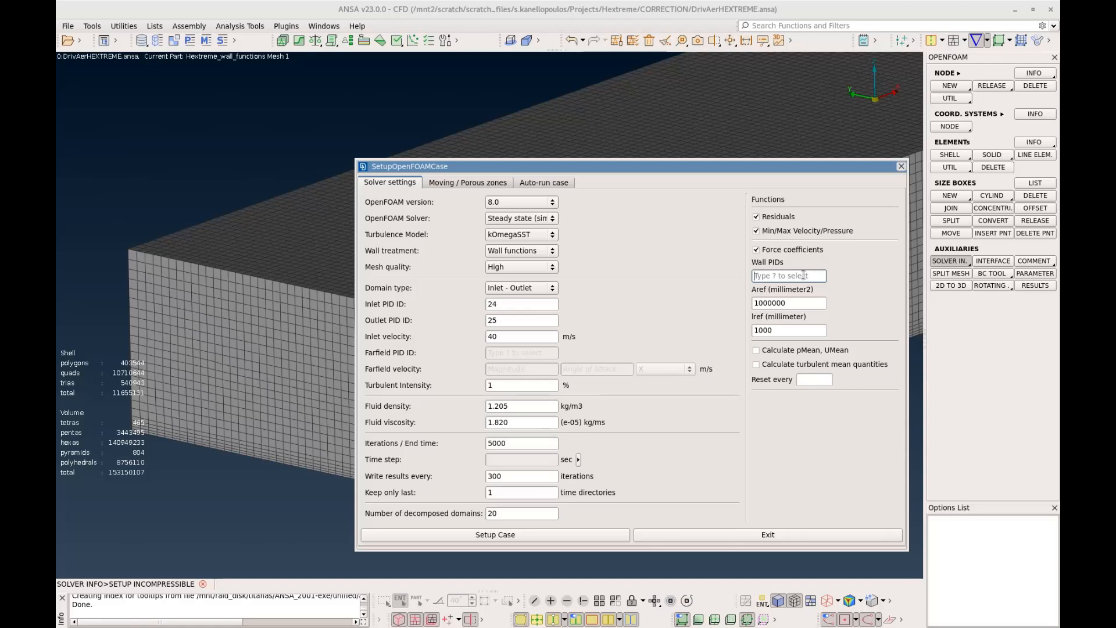
{"action": "key", "text": "question"}
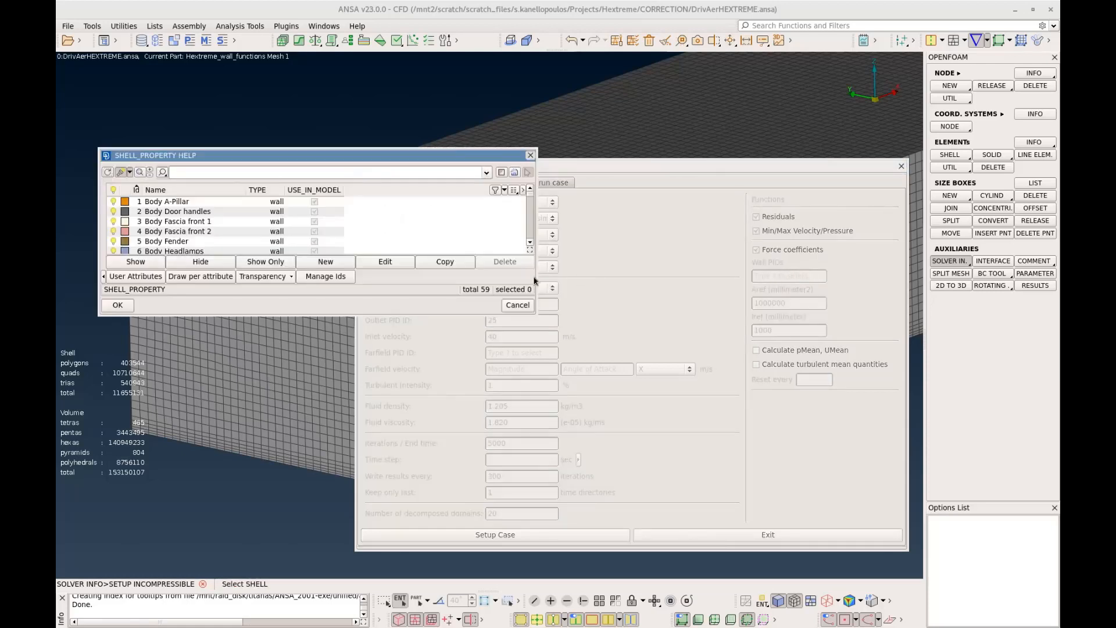
{"action": "left_click_drag", "start_coordinate": [400, 314], "coordinate": [407, 463]}
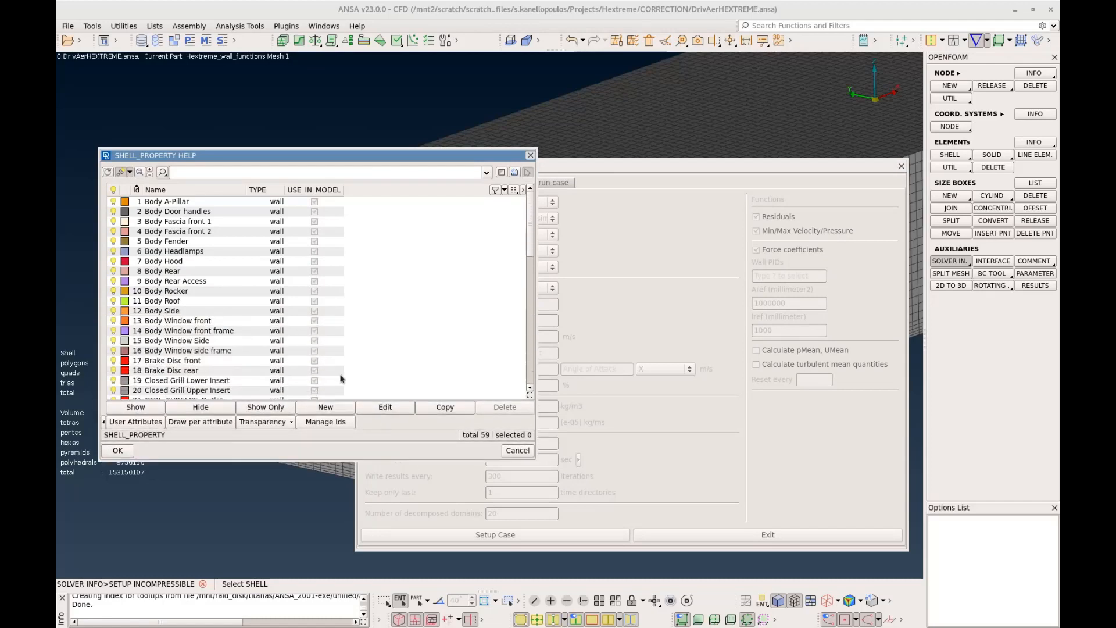
{"action": "left_click", "coordinate": [205, 202]}
{"action": "left_click_drag", "start_coordinate": [205, 203], "coordinate": [254, 313]}
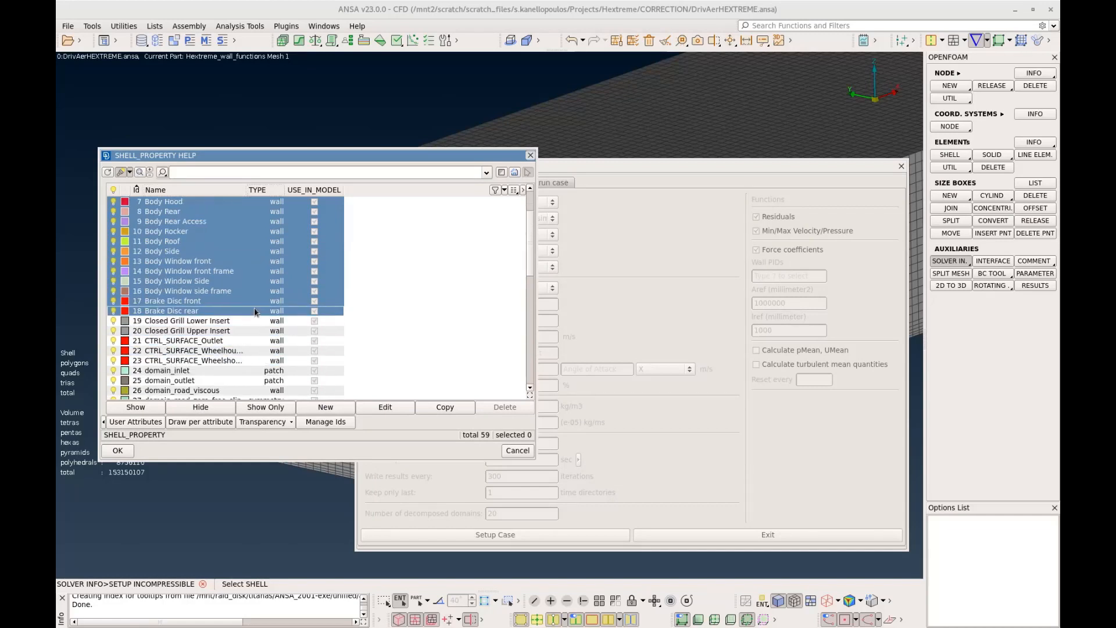
{"action": "left_click_drag", "start_coordinate": [254, 313], "coordinate": [256, 314]}
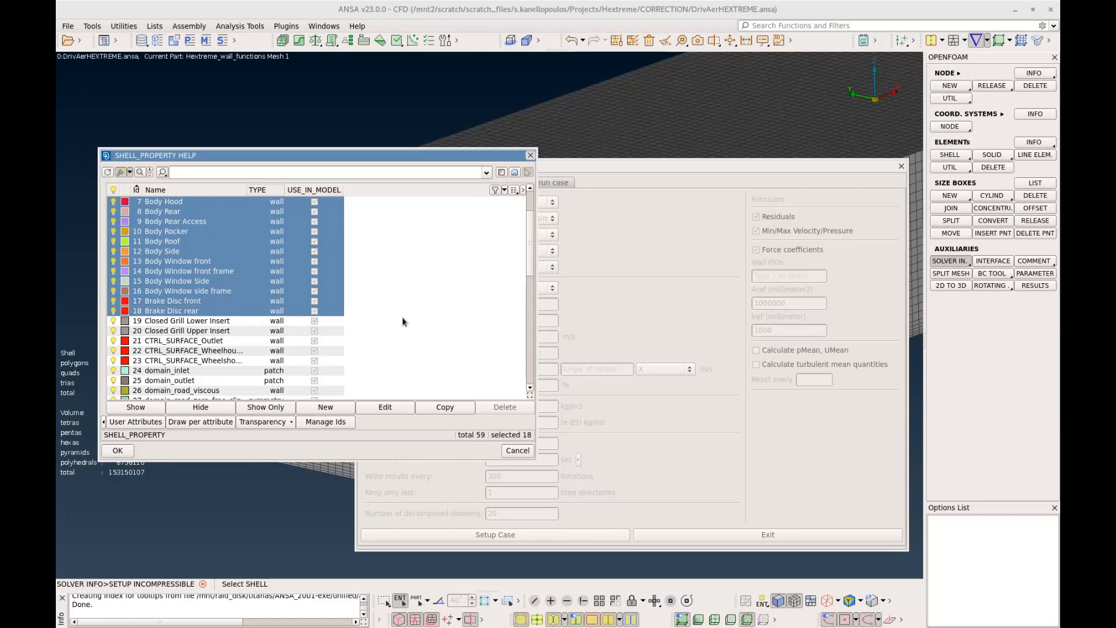
{"action": "scroll", "coordinate": [404, 321], "scroll_direction": "down", "scroll_amount": 1}
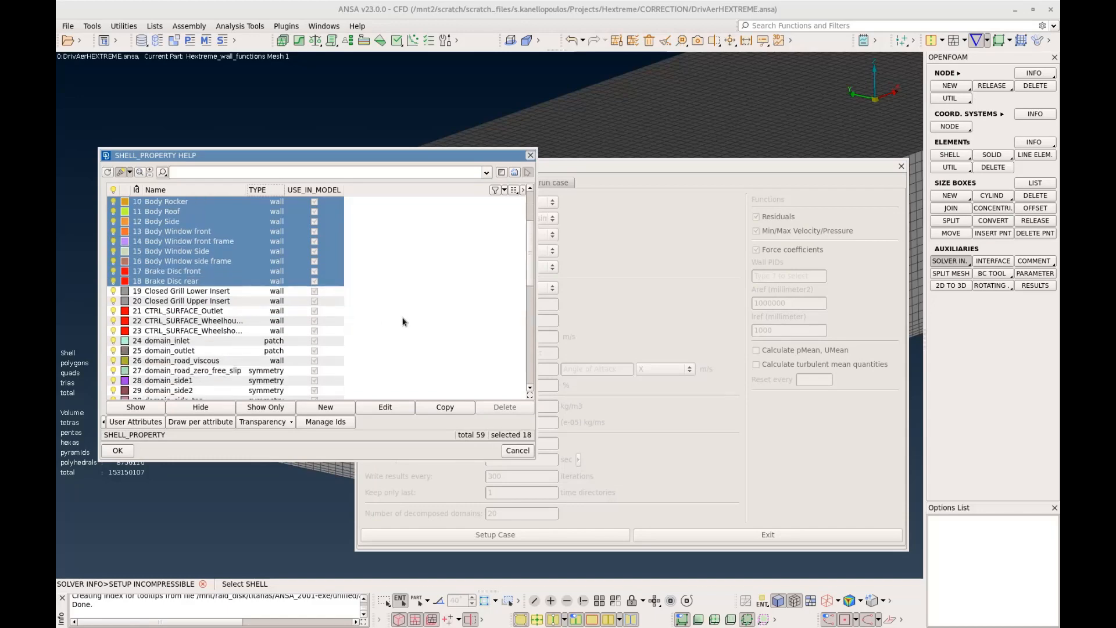
{"action": "key", "text": "Escape"}
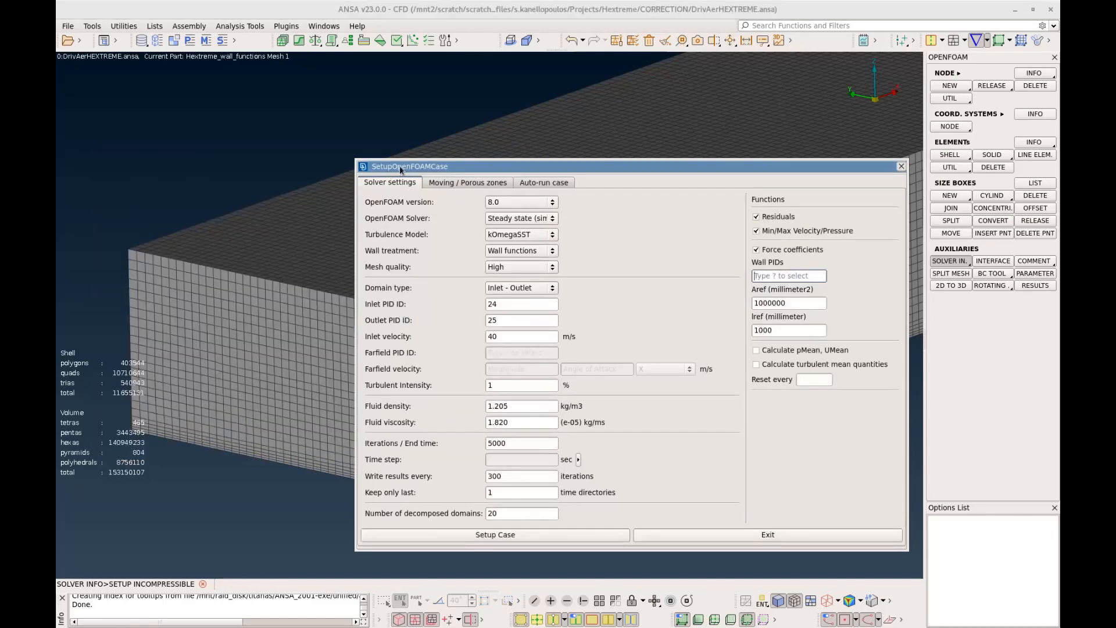
Clear the setup dialog out of the way and hide the outer boundary surfaces of the flow domain by property
{"action": "left_click_drag", "start_coordinate": [400, 167], "coordinate": [351, 95]}
{"action": "double_click", "coordinate": [351, 95]}
{"action": "left_click", "coordinate": [567, 601]}
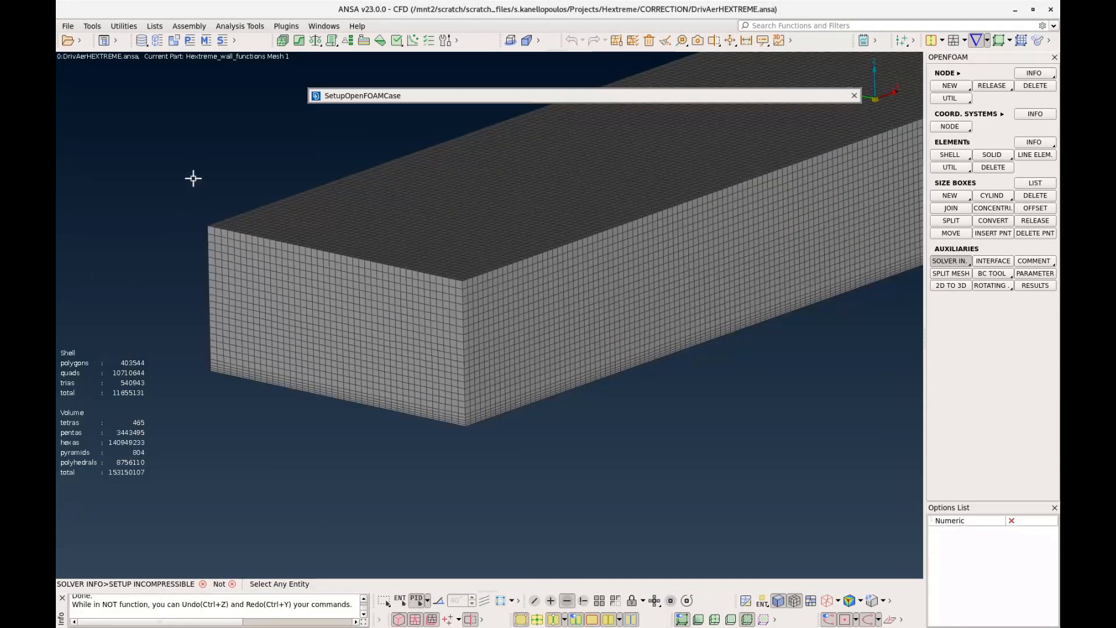
{"action": "left_click_drag", "start_coordinate": [181, 154], "coordinate": [373, 486]}
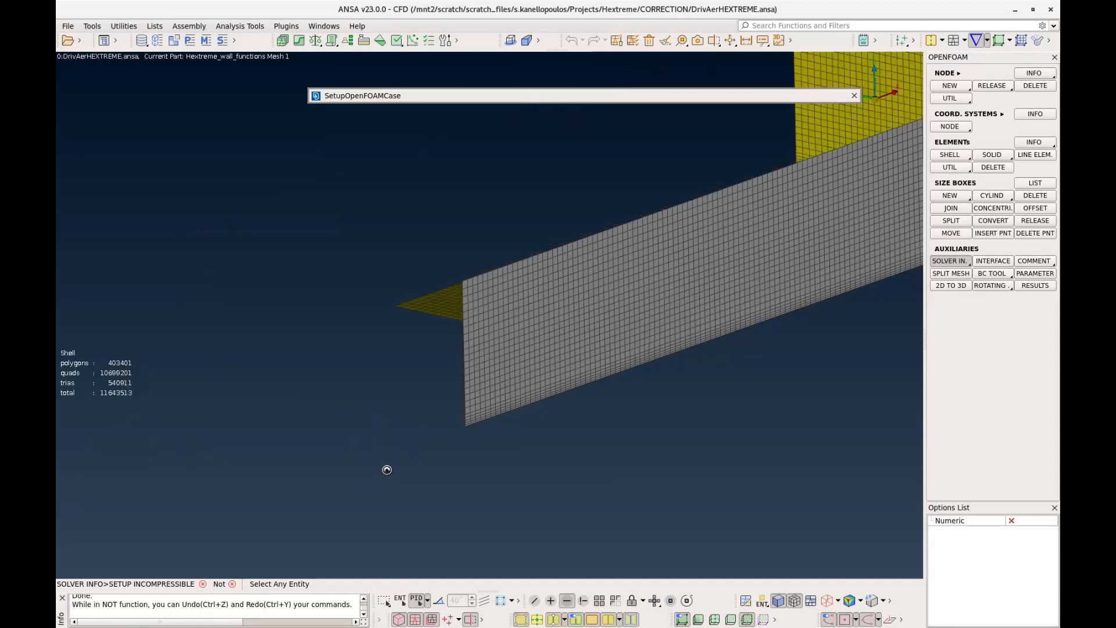
{"action": "left_click_drag", "start_coordinate": [860, 339], "coordinate": [842, 117]}
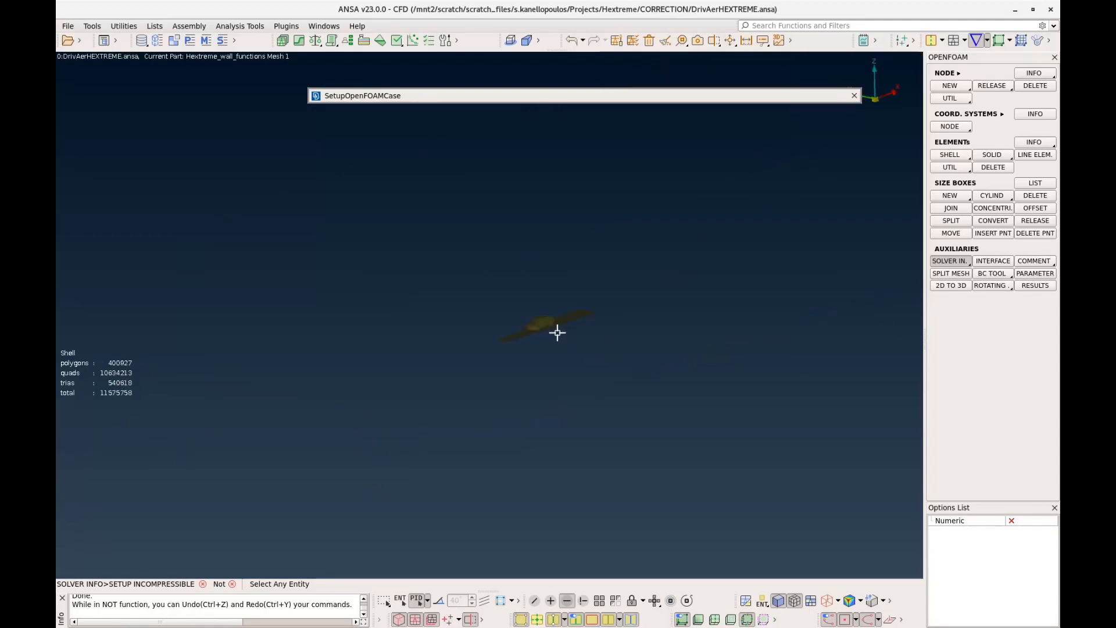
Hide the domain_road_near_viscous and domain_road_near_free_slip surfaces so that only the car is displayed, and leave the hiding function
{"action": "scroll", "coordinate": [518, 326], "scroll_direction": "up", "scroll_amount": 6}
{"action": "left_click", "coordinate": [295, 364]}
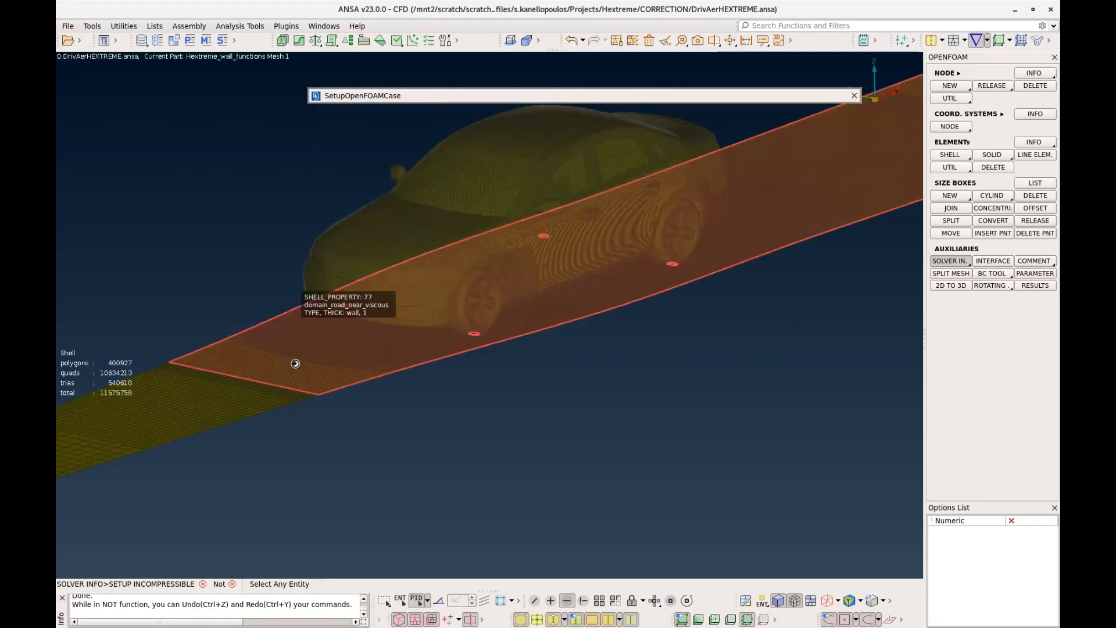
{"action": "left_click", "coordinate": [236, 401]}
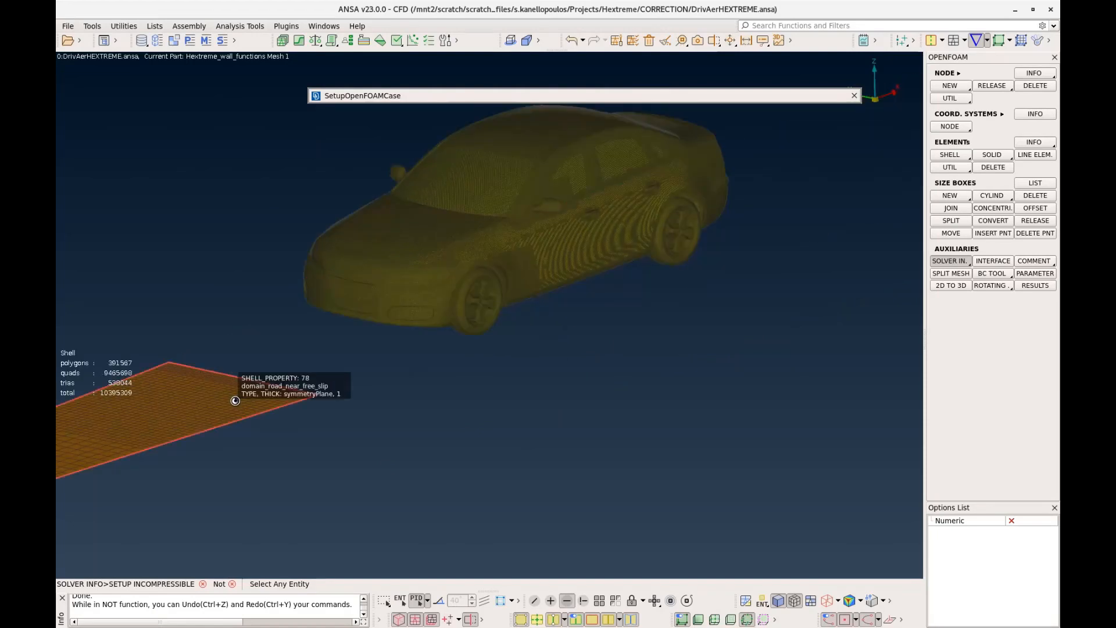
{"action": "scroll", "coordinate": [494, 372], "scroll_direction": "down", "scroll_amount": 3}
{"action": "left_click_drag", "start_coordinate": [494, 372], "coordinate": [514, 322], "text": "ctrl"}
{"action": "scroll", "coordinate": [471, 346], "scroll_direction": "up", "scroll_amount": 8}
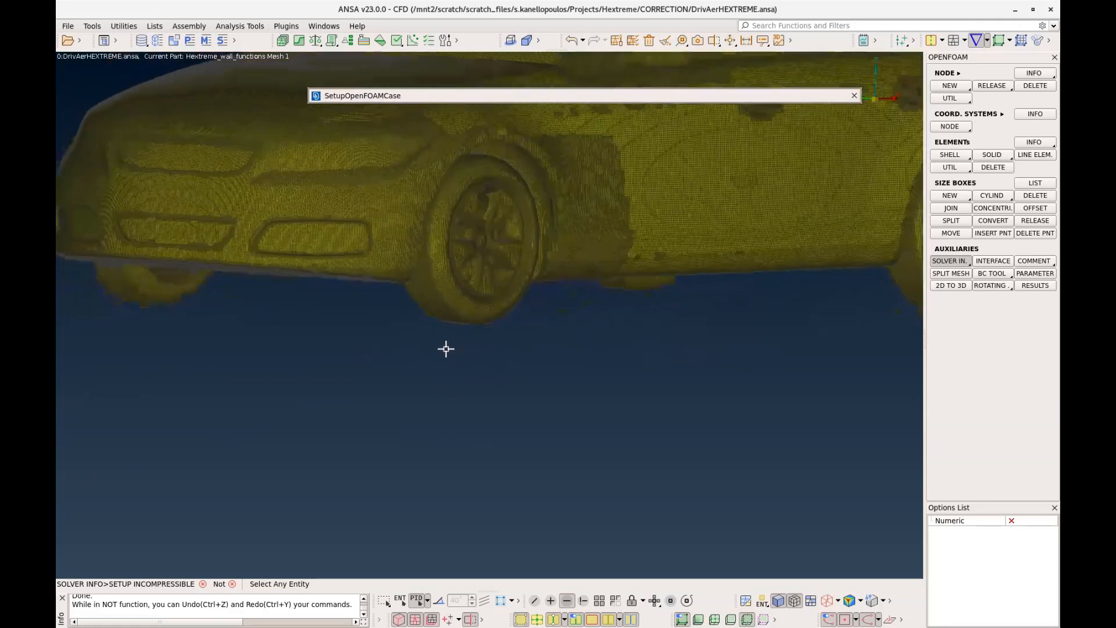
{"action": "scroll", "coordinate": [520, 369], "scroll_direction": "down", "scroll_amount": 5}
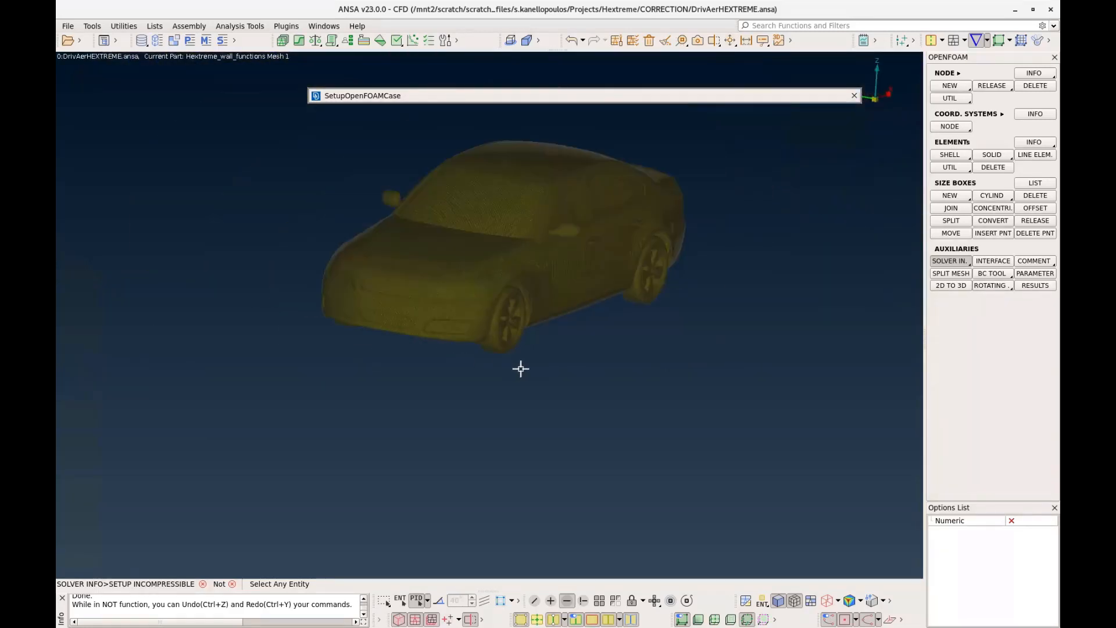
{"action": "middle_click", "coordinate": [567, 344]}
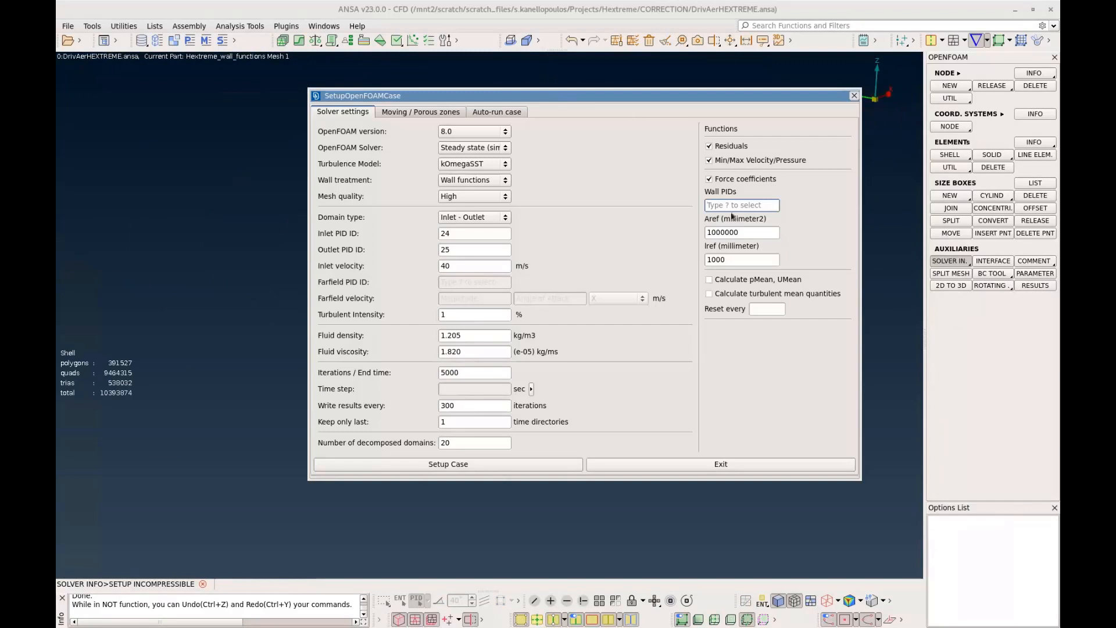
Assign all properties of the displayed car as the wall PIDs for the force coefficients by box-selecting the whole vehicle
{"action": "type", "text": "?"}
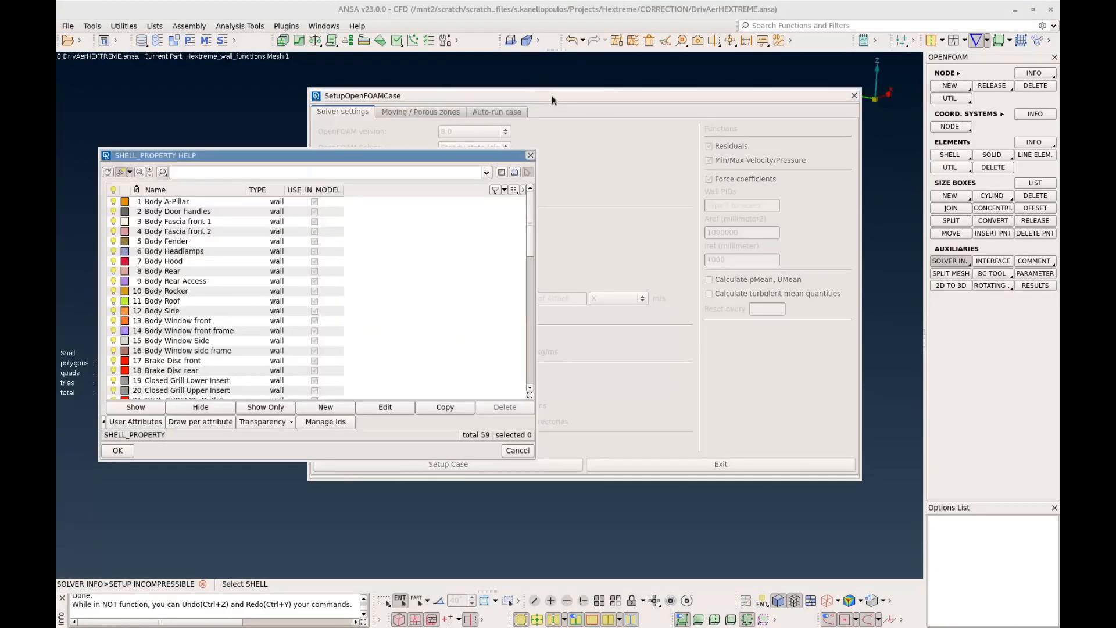
{"action": "left_click_drag", "start_coordinate": [760, 120], "coordinate": [191, 460]}
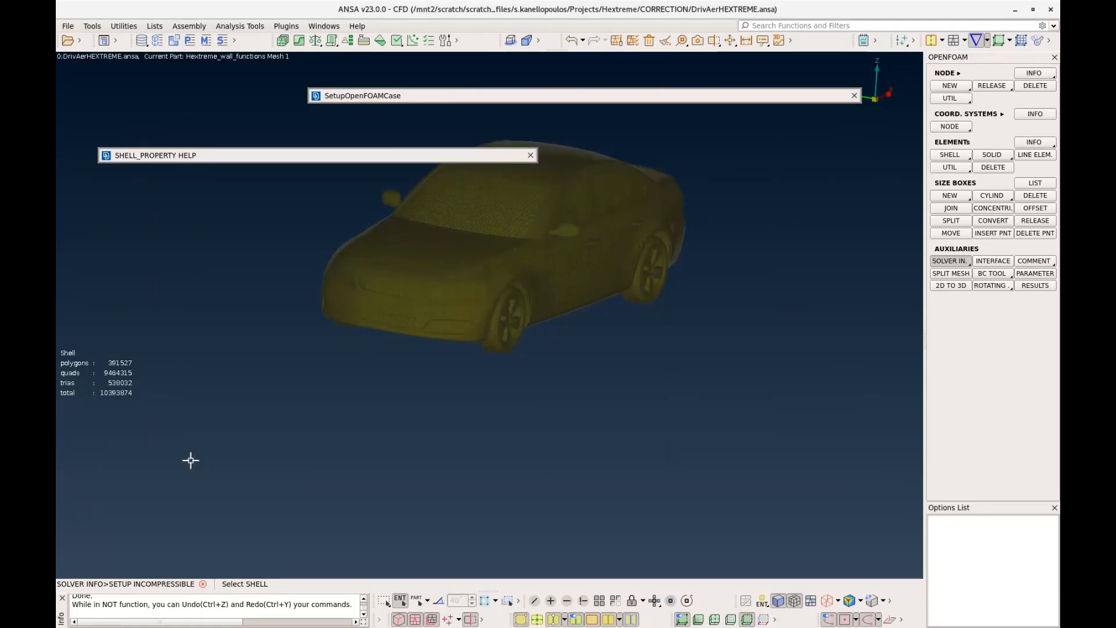
{"action": "left_click", "coordinate": [464, 357]}
{"action": "mouse_move", "coordinate": [262, 162]}
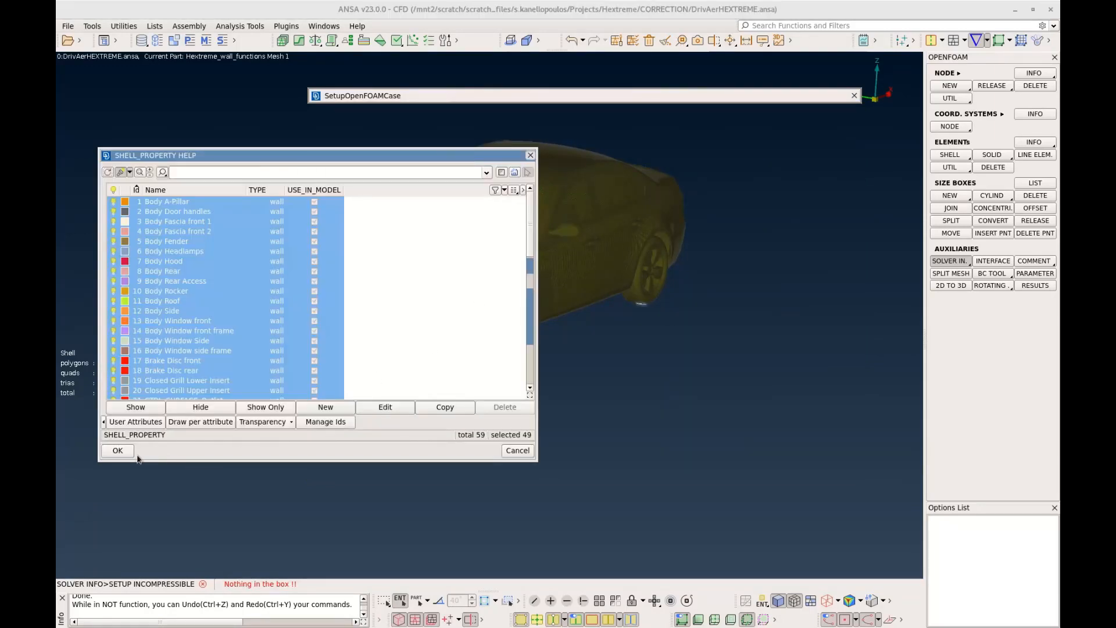
{"action": "left_click", "coordinate": [116, 453]}
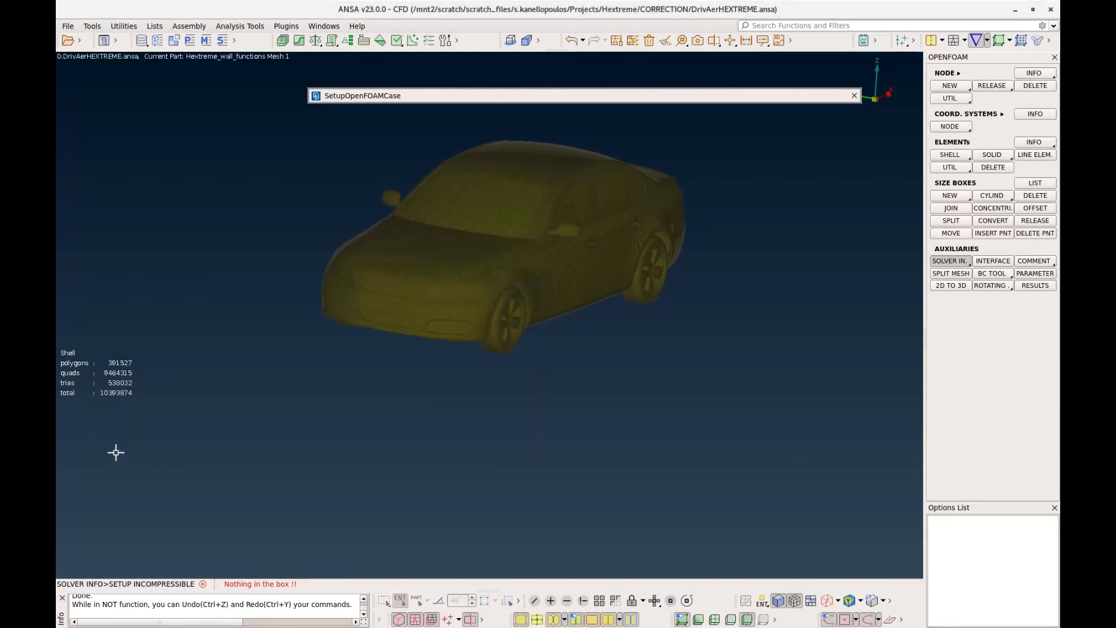
Check the wall PIDs assigned for the force coefficients and set the reference area Aref to 2170000 square millimetres
{"action": "mouse_move", "coordinate": [416, 103]}
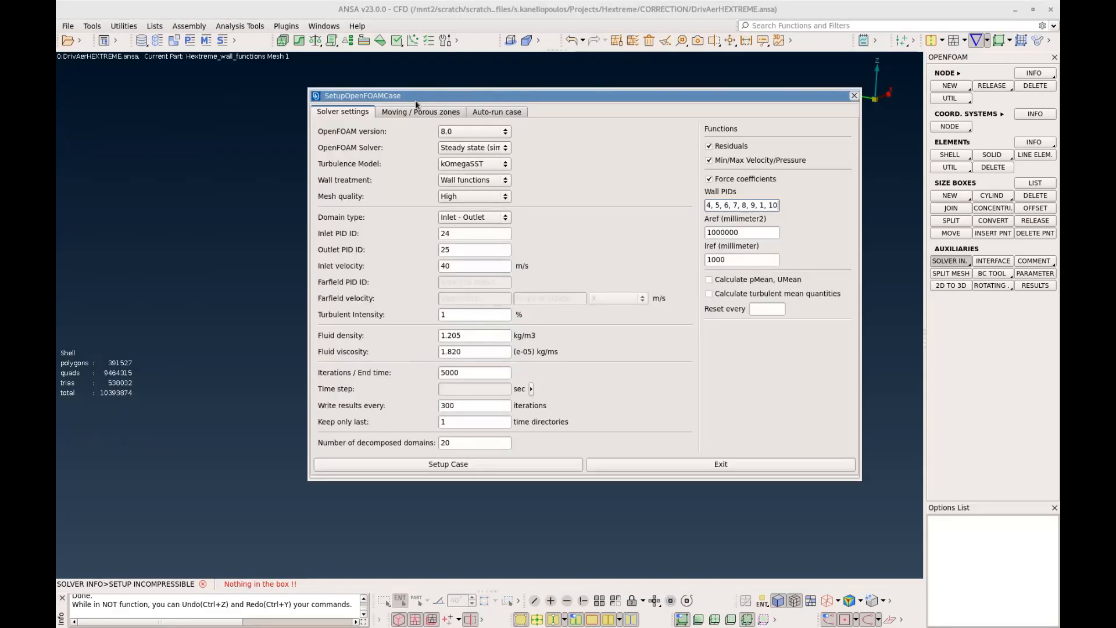
{"action": "triple_click", "coordinate": [736, 205]}
{"action": "left_click", "coordinate": [731, 205]}
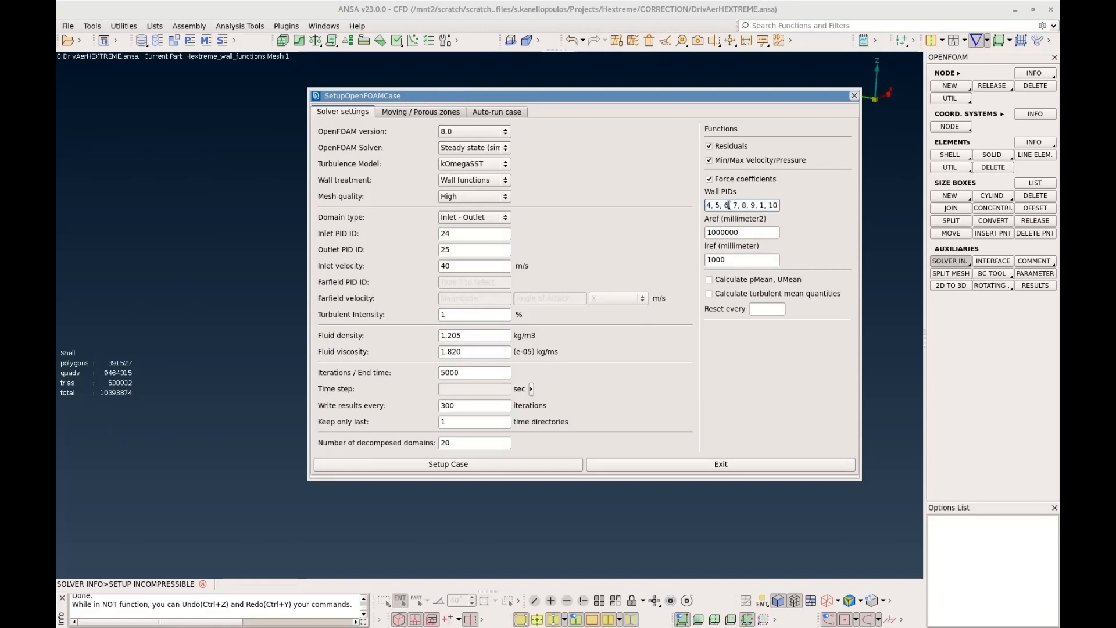
{"action": "left_click_drag", "start_coordinate": [723, 205], "coordinate": [844, 214]}
{"action": "left_click", "coordinate": [779, 210]}
{"action": "left_click_drag", "start_coordinate": [762, 231], "coordinate": [698, 233]}
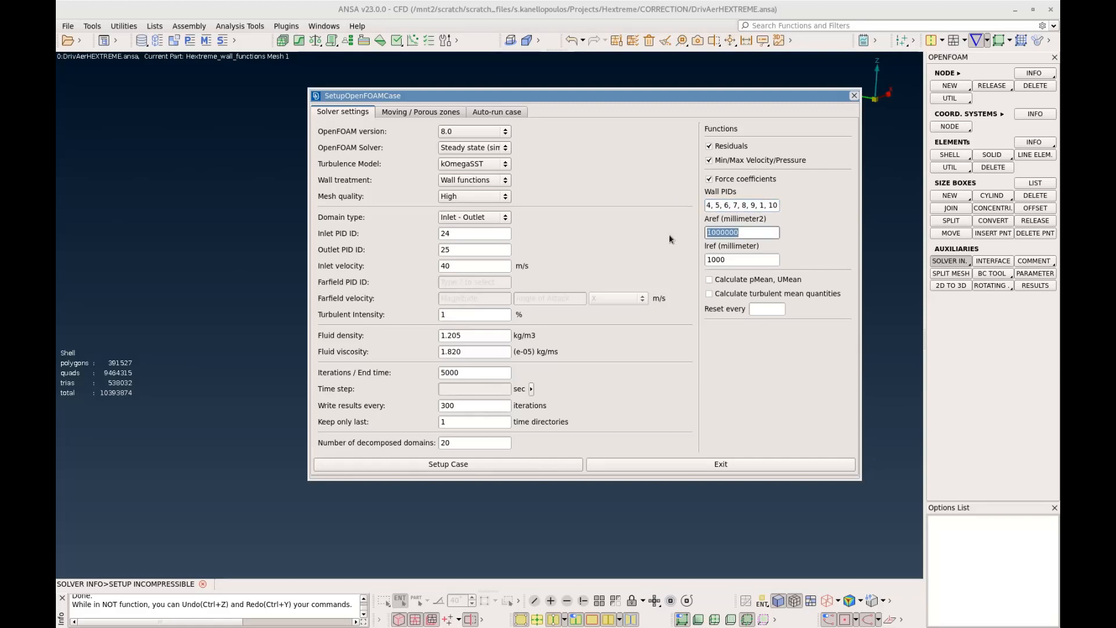
{"action": "type", "text": "2170000"}
Review the moving and porous zone options, leave them as they are, and set up the OpenFOAM case
{"action": "left_click", "coordinate": [424, 113]}
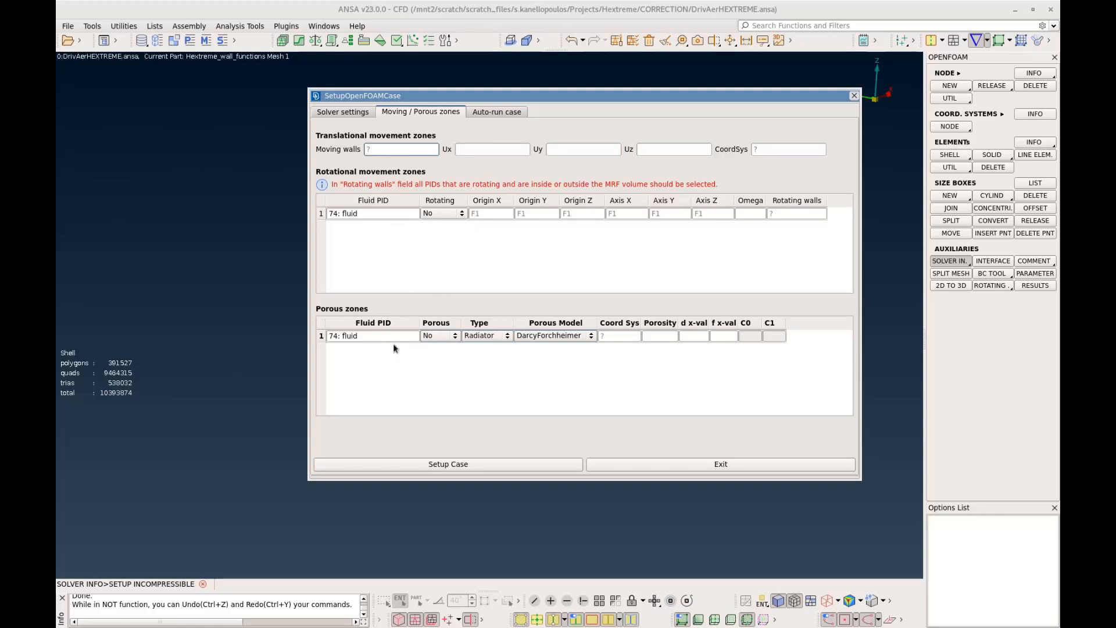
{"action": "left_click", "coordinate": [367, 113]}
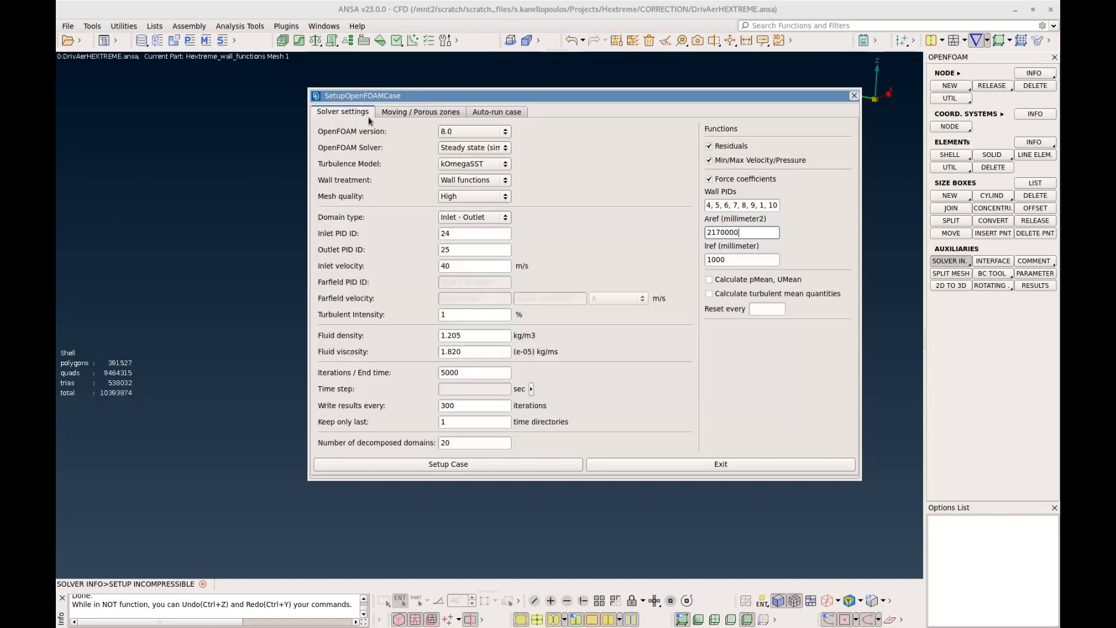
{"action": "left_click", "coordinate": [441, 465]}
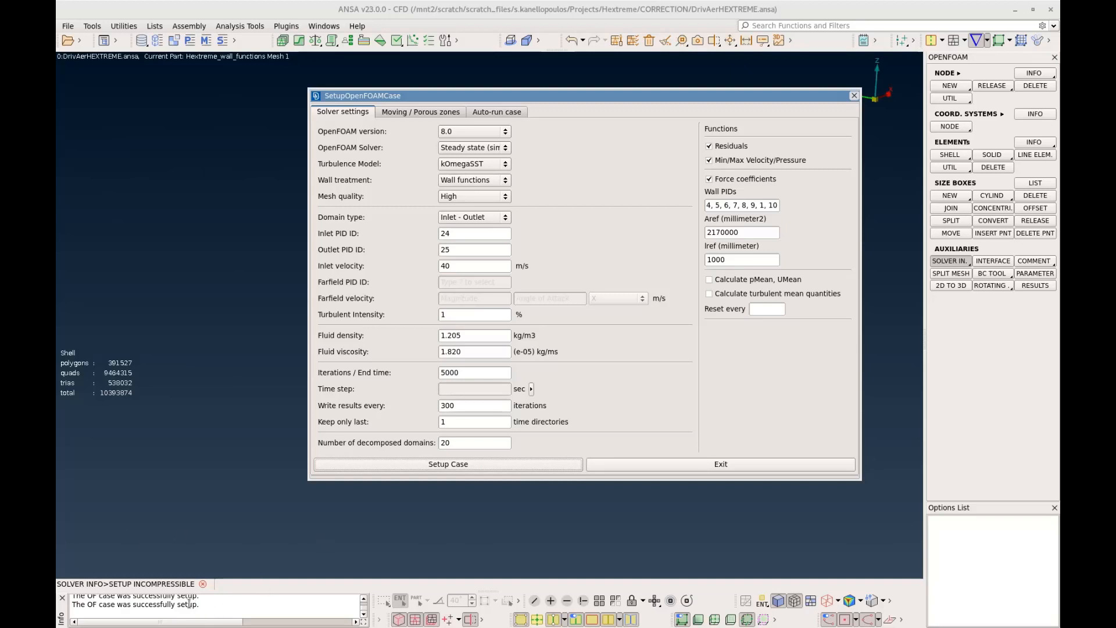
Make all entities of the model visible again, including the whole flow domain around the car
{"action": "left_click", "coordinate": [600, 601]}
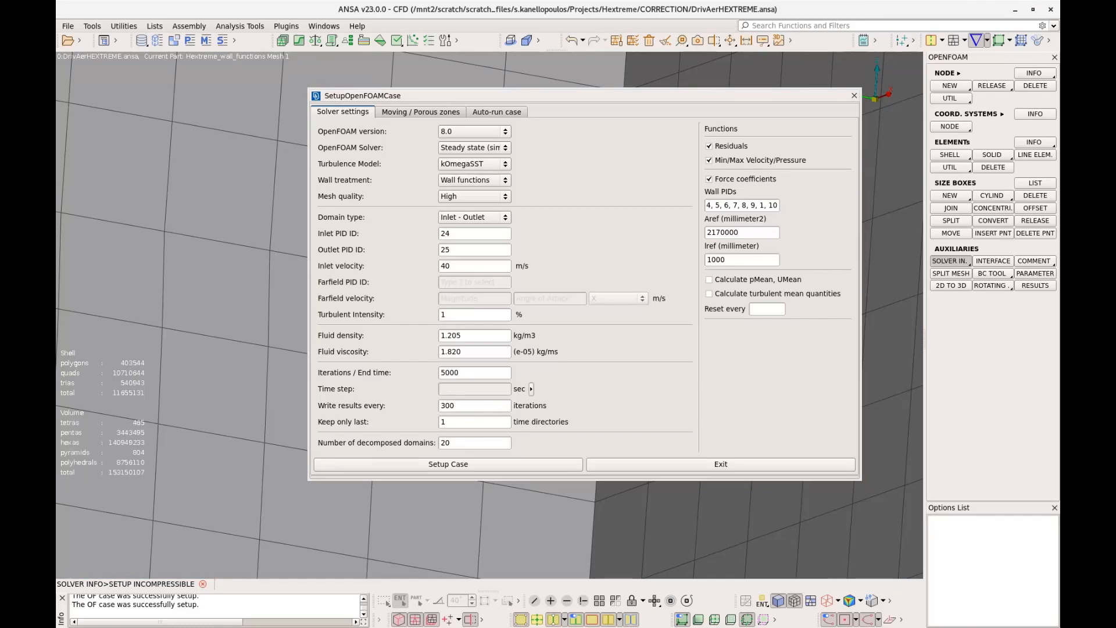
{"action": "scroll", "coordinate": [227, 331], "scroll_direction": "down", "scroll_amount": 6}
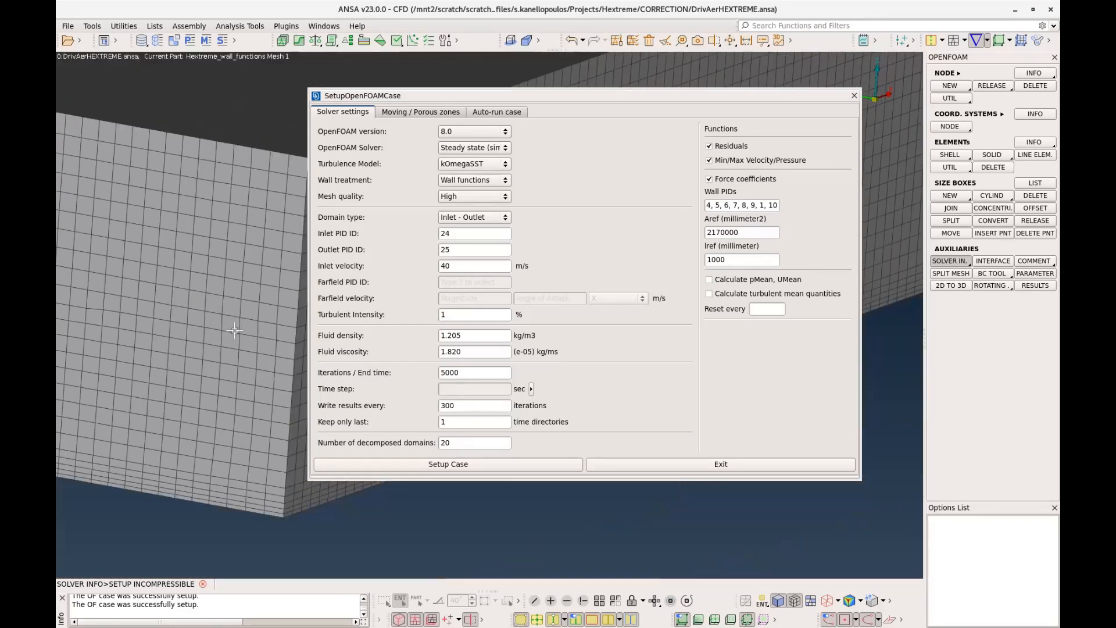
{"action": "scroll", "coordinate": [227, 331], "scroll_direction": "down", "scroll_amount": 3}
{"action": "scroll", "coordinate": [166, 436], "scroll_direction": "down", "scroll_amount": 3}
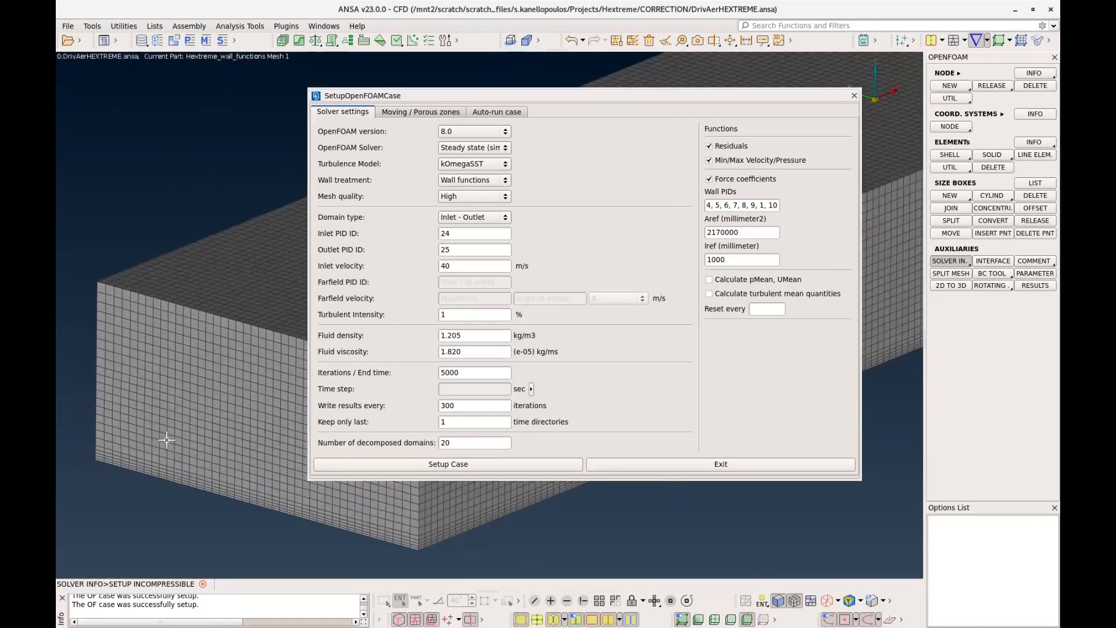
Create the auto-run shell script in the Projects/Hextreme folder, with OpenFOAM case output enabled and scaled to meter, and close the setup
{"action": "left_click", "coordinate": [511, 112]}
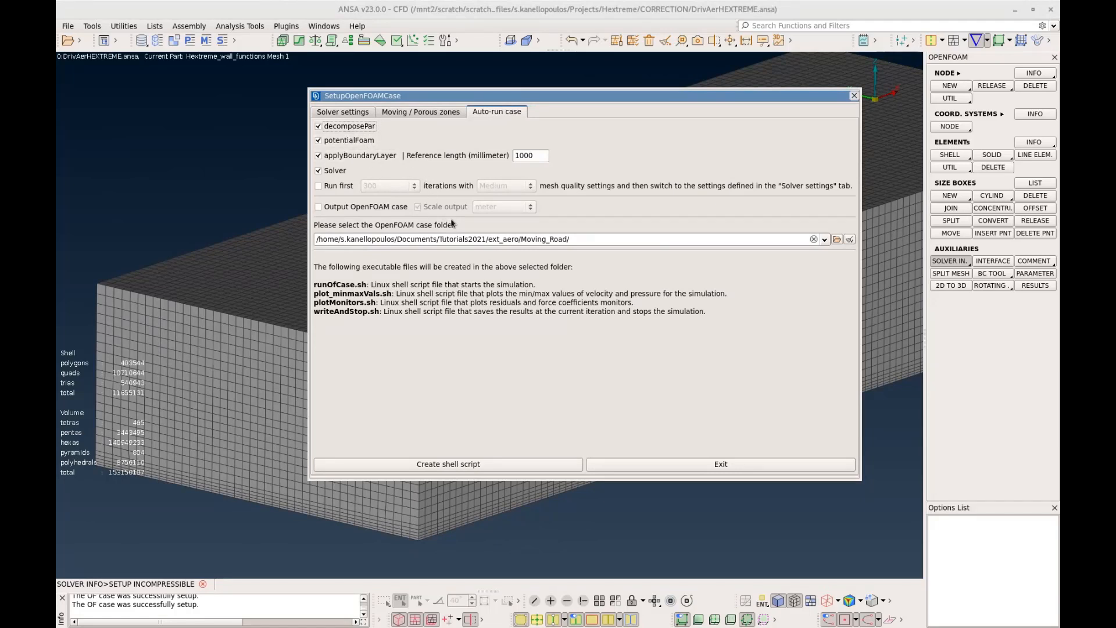
{"action": "left_click", "coordinate": [367, 212]}
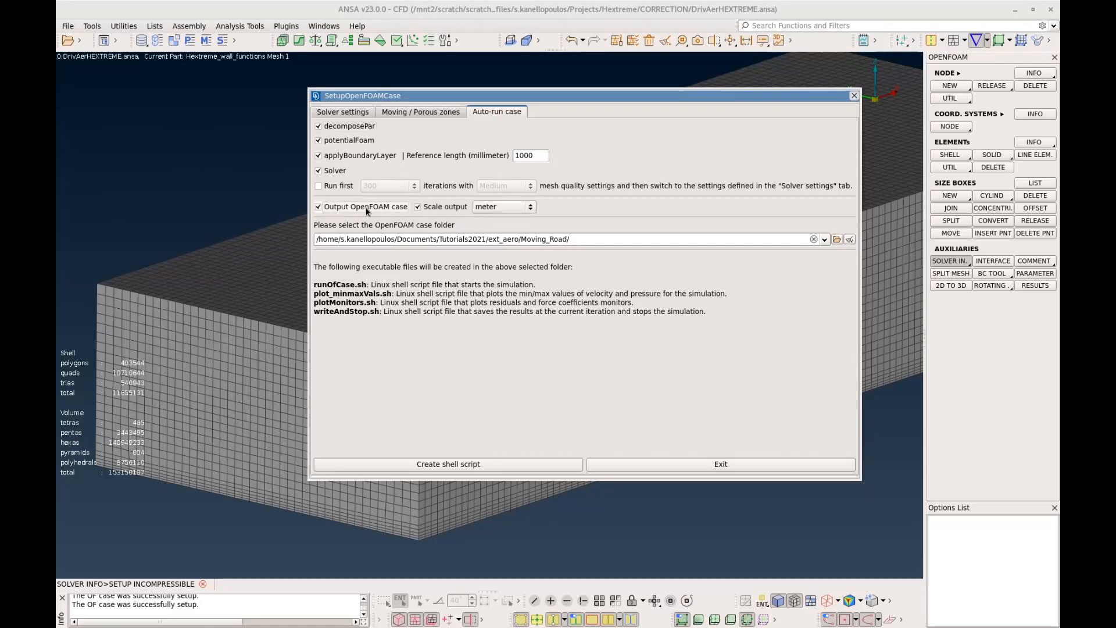
{"action": "left_click", "coordinate": [584, 240]}
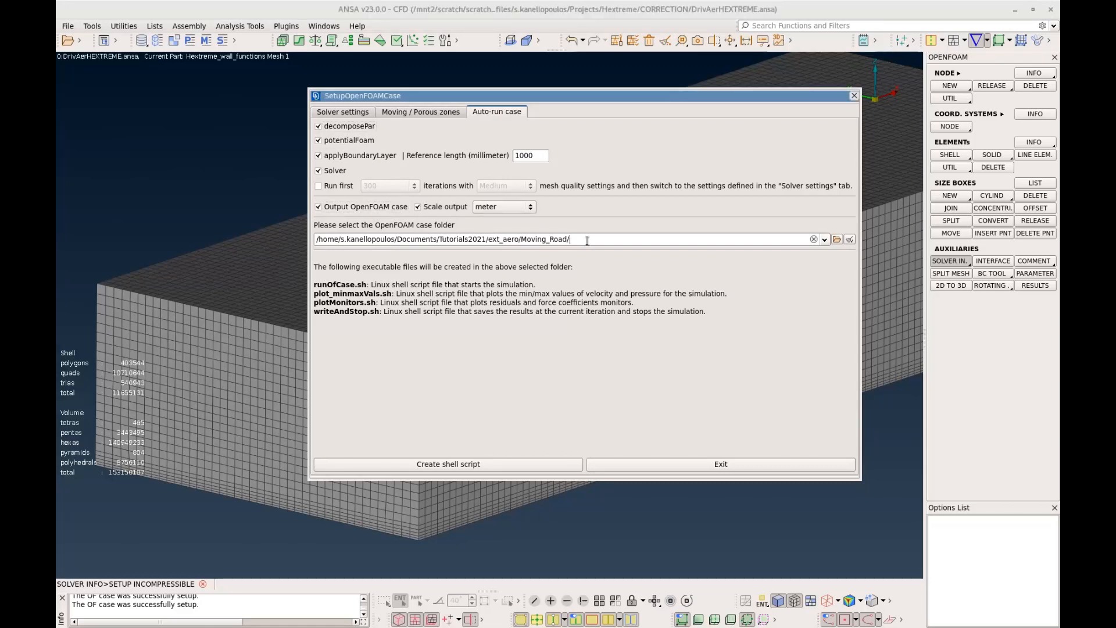
{"action": "key", "text": "ctrl+a"}
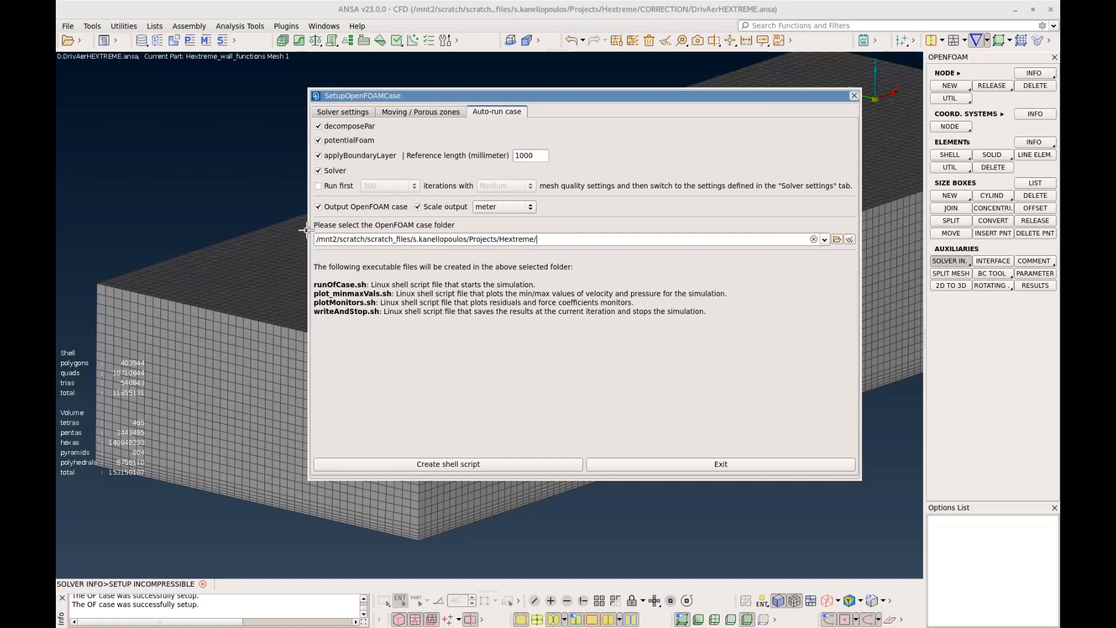
{"action": "left_click", "coordinate": [464, 469]}
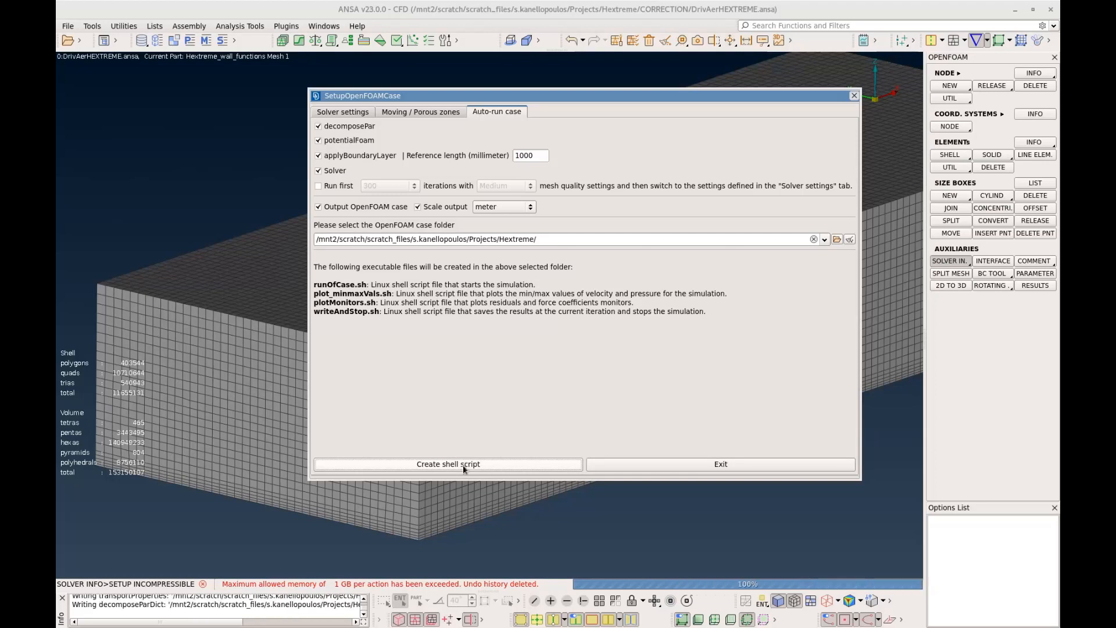
{"action": "left_click", "coordinate": [631, 467]}
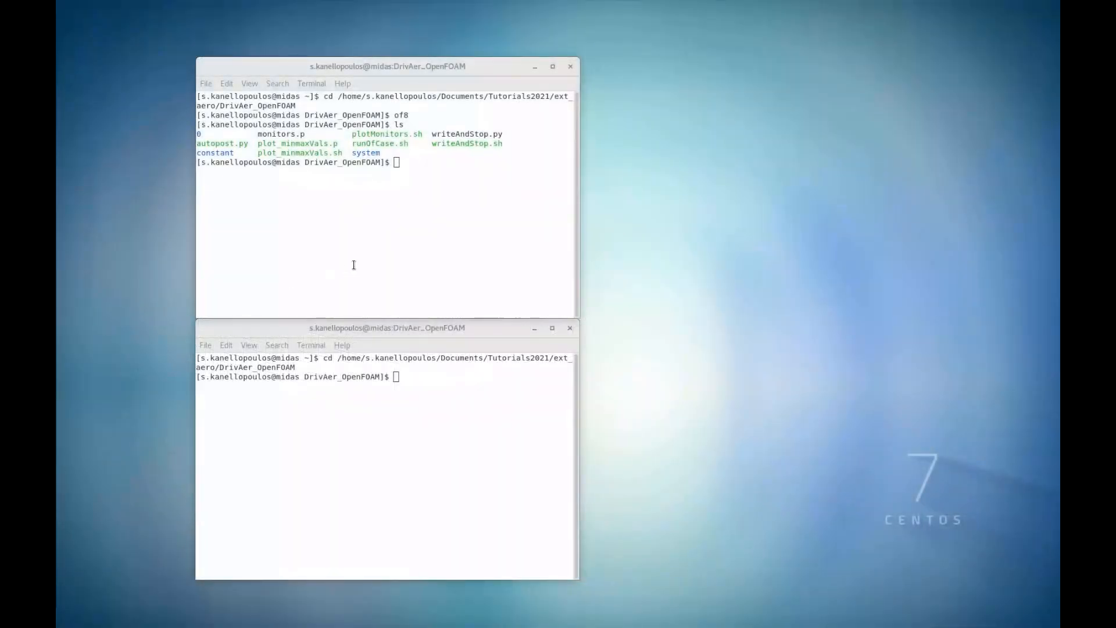
Switch to the terminal in the DrivAer_OpenFOAM folder where of8 is loaded and start the simulation with ./runOfCase.sh
{"action": "left_click", "coordinate": [359, 257]}
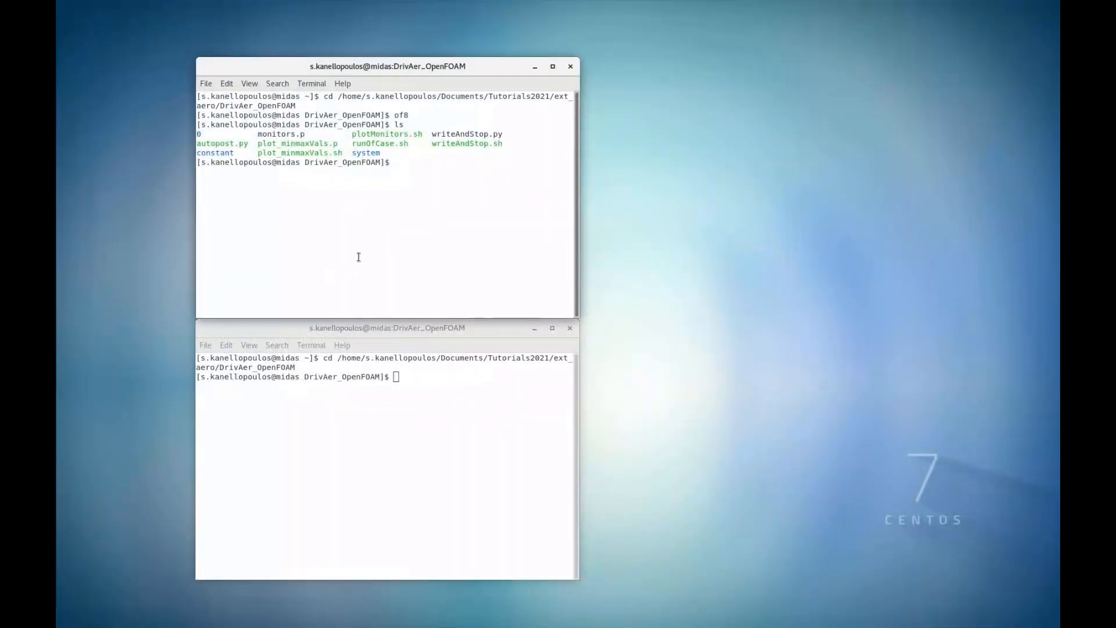
{"action": "type", "text": "./r"}
{"action": "key", "text": "Tab"}
{"action": "key", "text": "Return"}
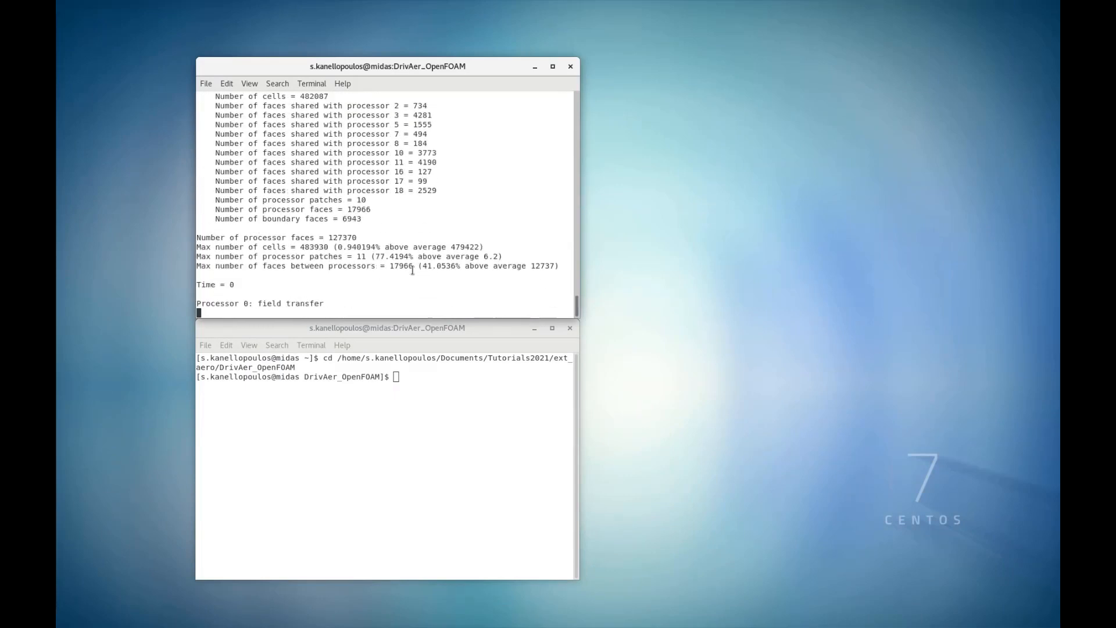
Try to plot the residual and force coefficient monitors by running ./plotMonitors.sh in the second terminal
{"action": "left_click", "coordinate": [470, 412]}
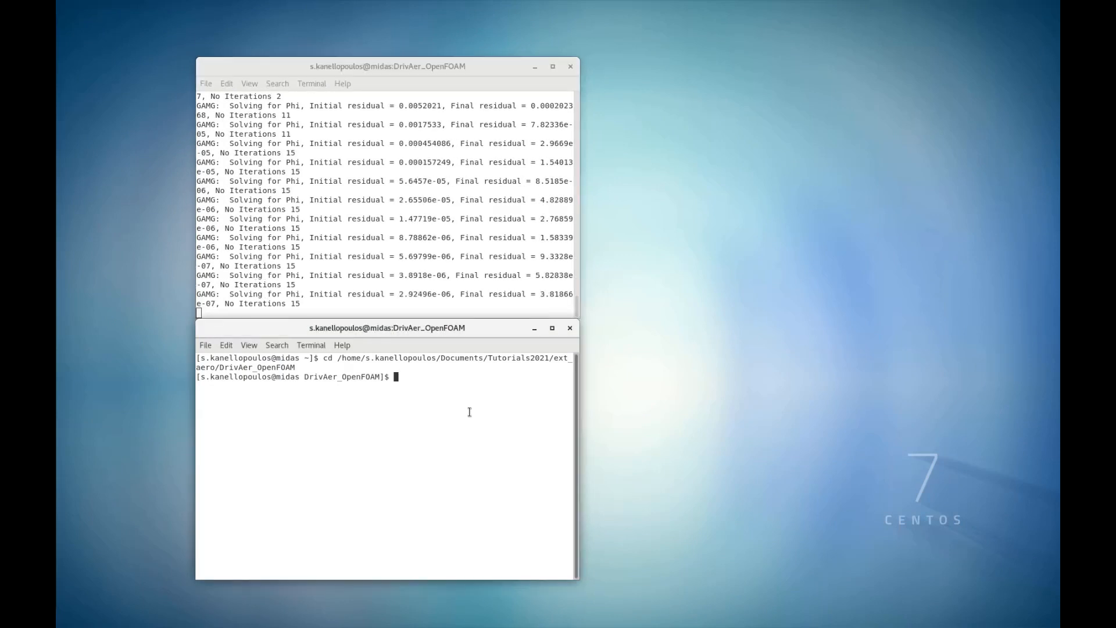
{"action": "type", "text": "./"}
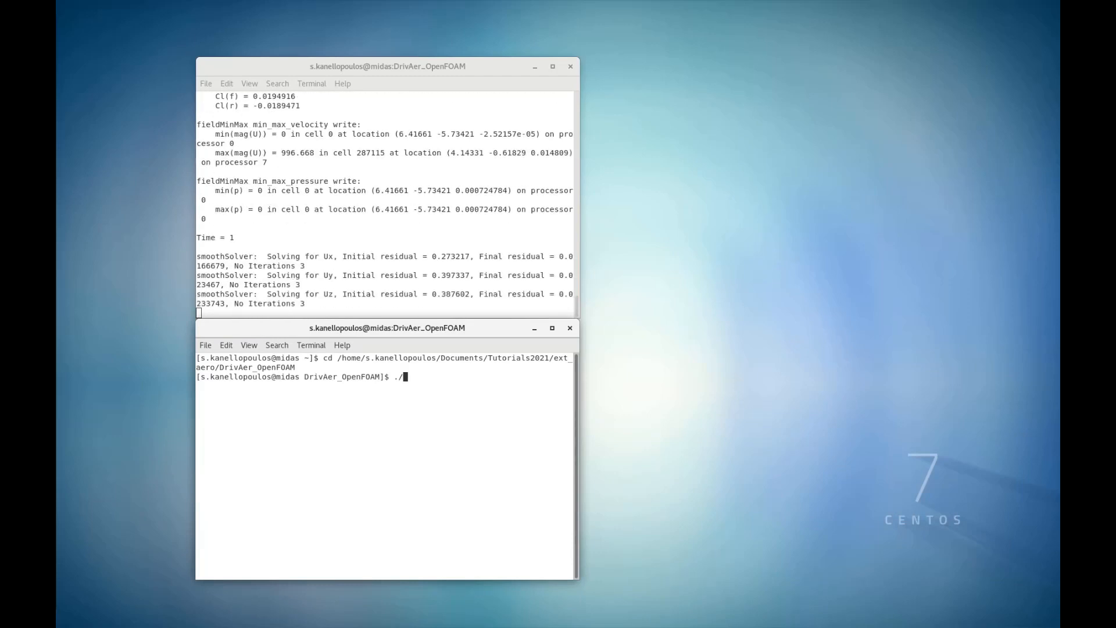
{"action": "type", "text": "plo"}
{"action": "key", "text": "Tab"}
{"action": "key", "text": "Tab"}
{"action": "type", "text": "tMonitors.sh"}
{"action": "key", "text": "Return"}
List the case folder's contents, run ./plotMonitors.sh again, and stretch the Gnuplot window to the height of both terminals
{"action": "type", "text": "./"}
{"action": "key", "text": "Tab"}
{"action": "key", "text": "Tab"}
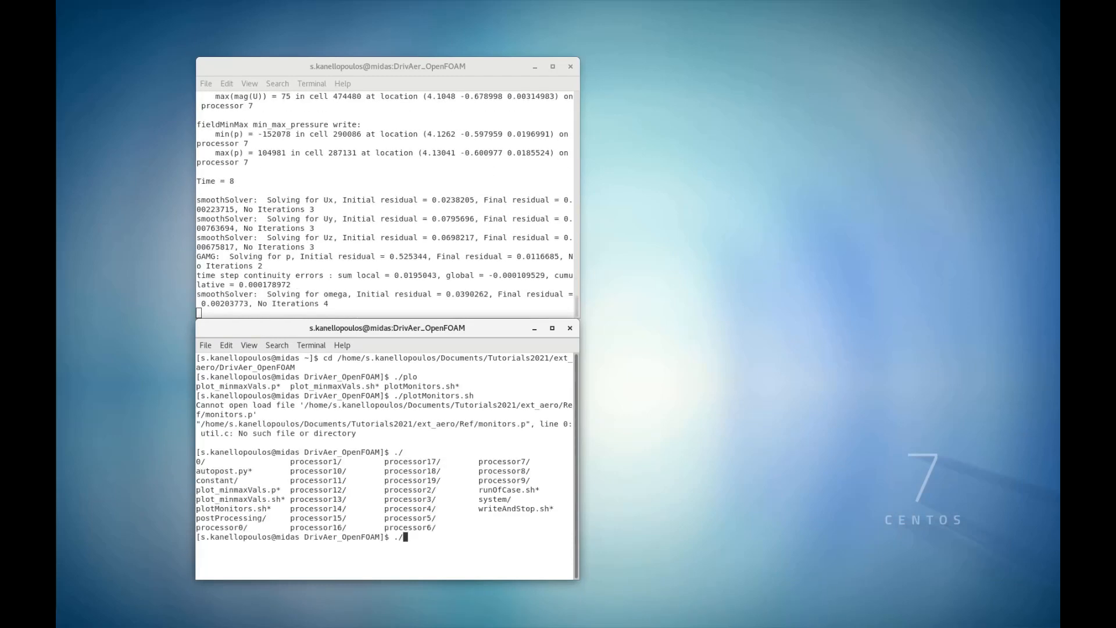
{"action": "type", "text": "plo"}
{"action": "key", "text": "Tab"}
{"action": "key", "text": "Tab"}
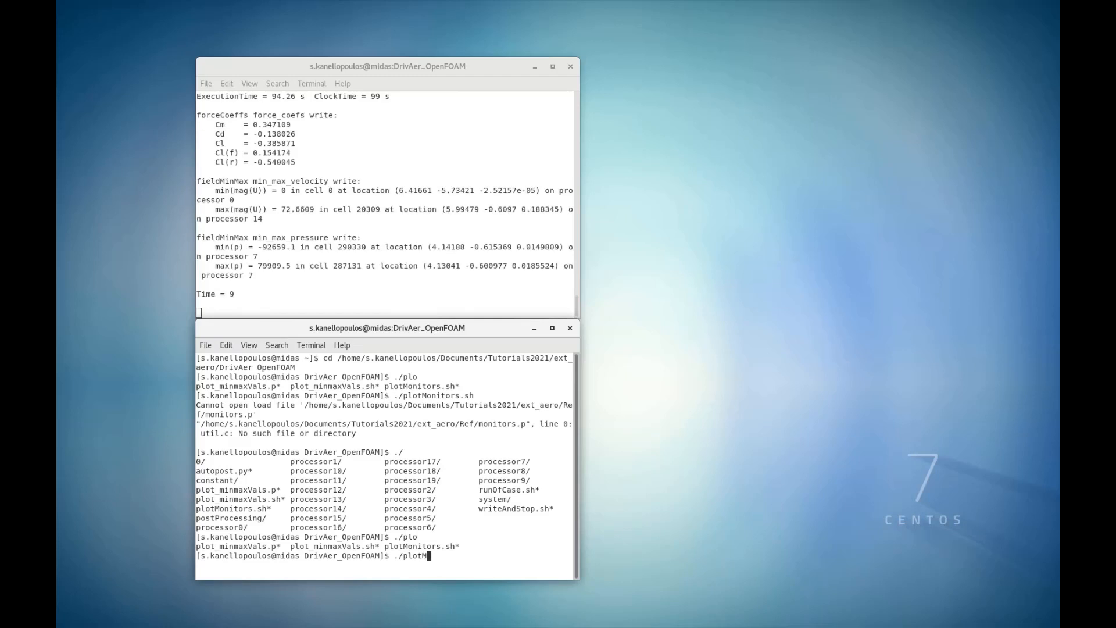
{"action": "type", "text": "tMonitors.sh"}
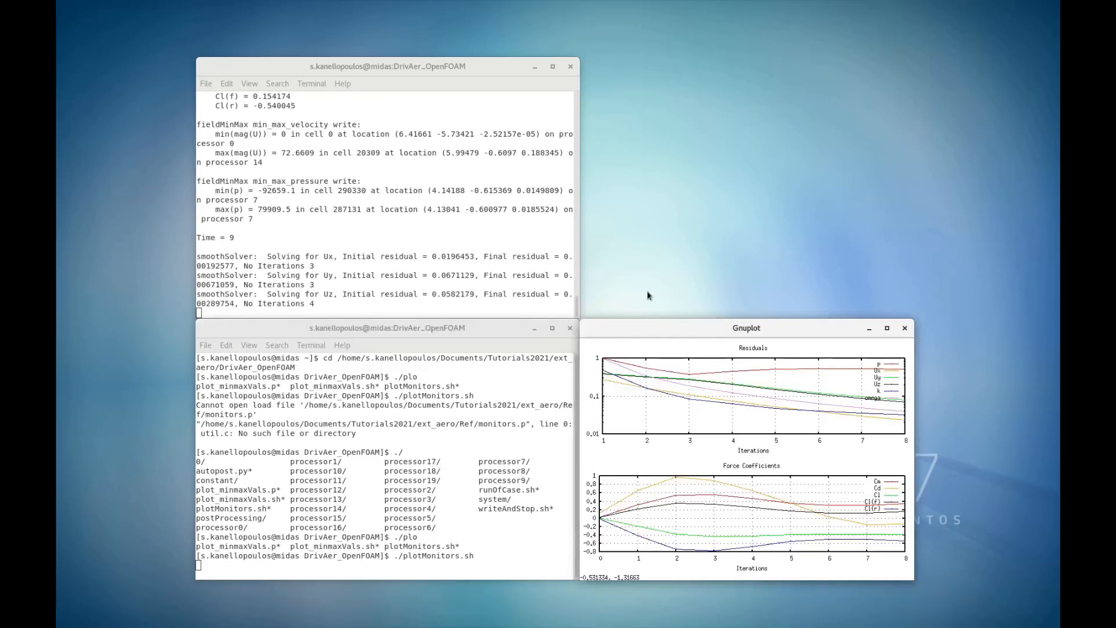
{"action": "left_click_drag", "start_coordinate": [698, 319], "coordinate": [720, 56]}
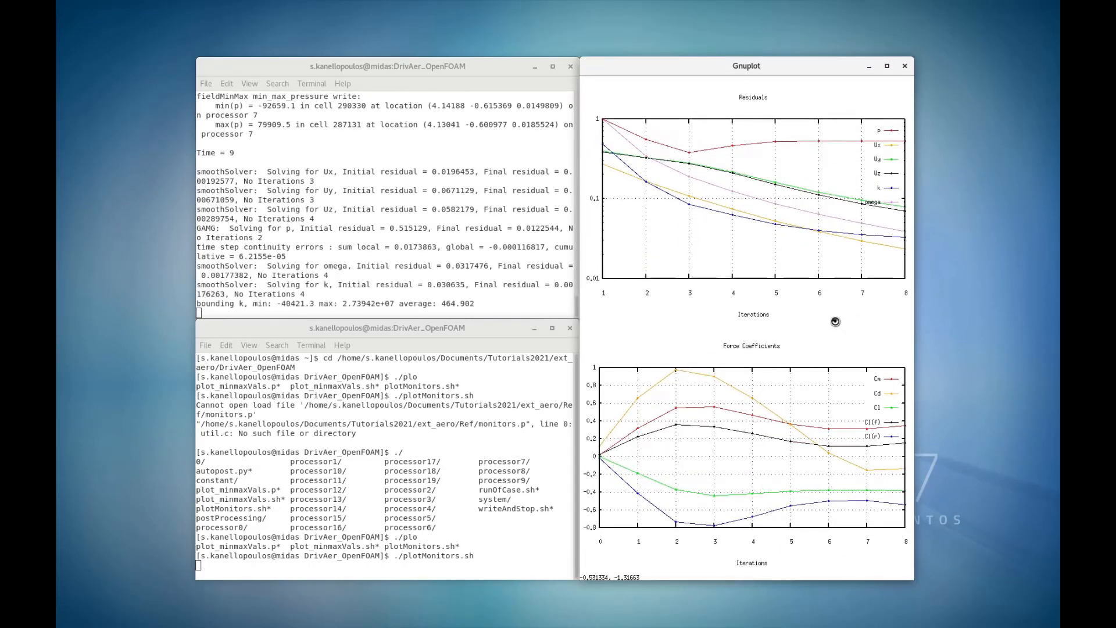